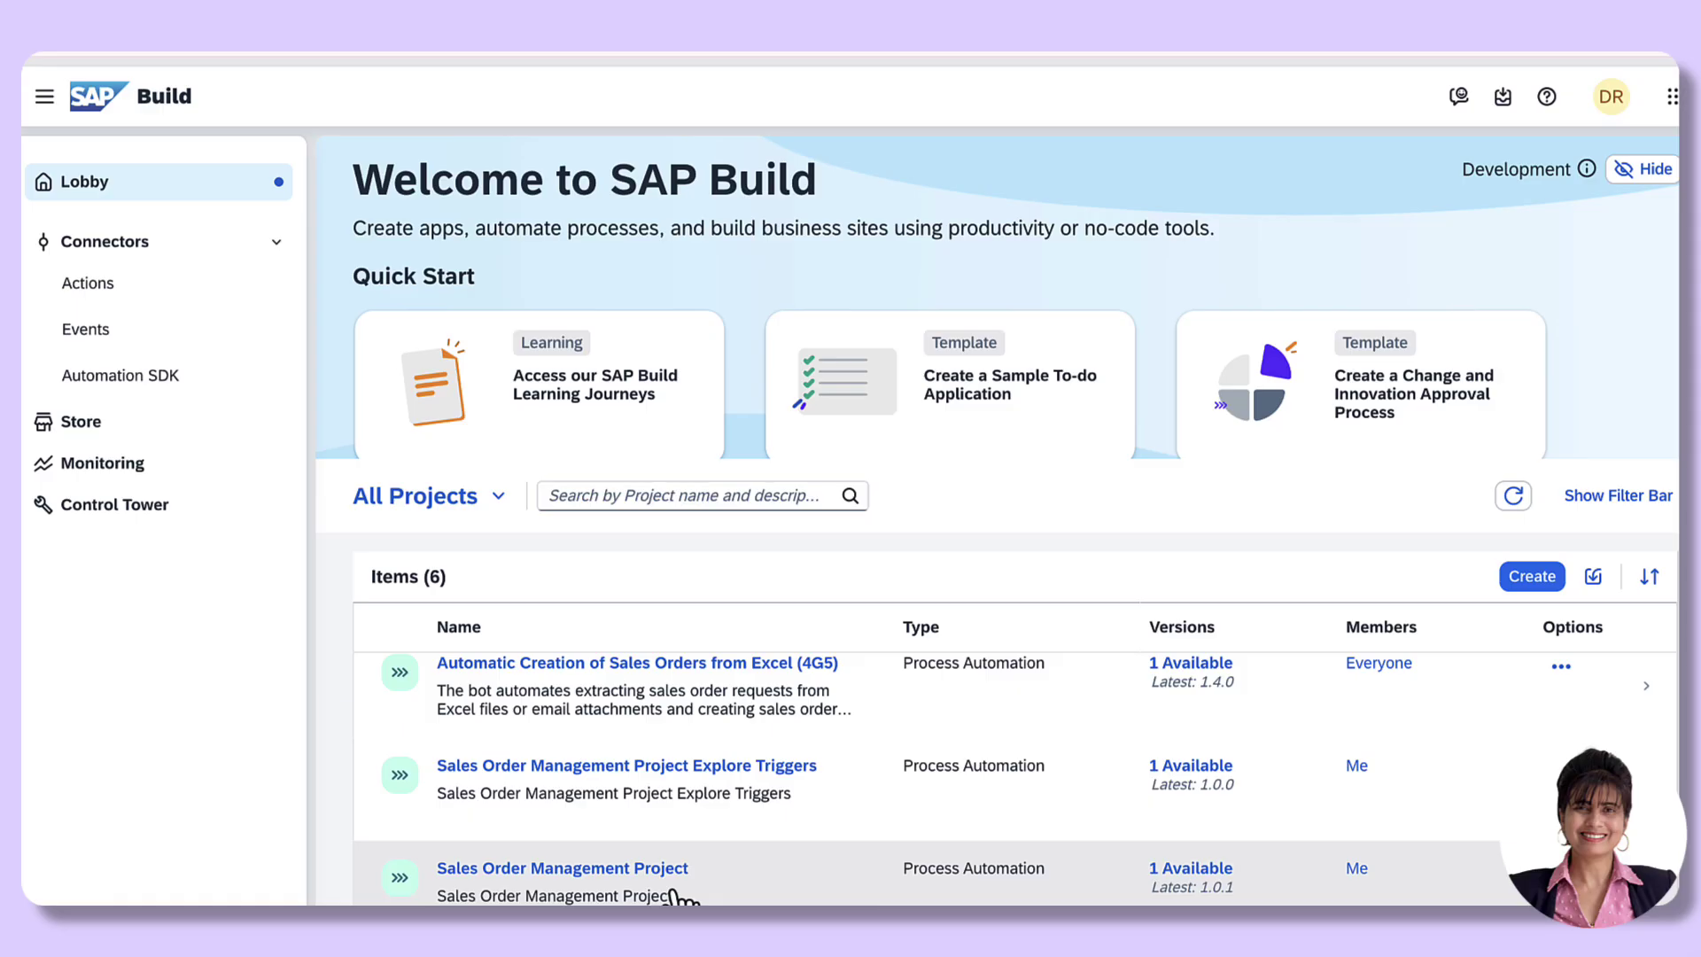
Step: Save Sales Order Management Project as a copy named 'Sales Order Management Project Scheduled Trigger'
{"action": "left_click", "coordinate": [789, 897]}
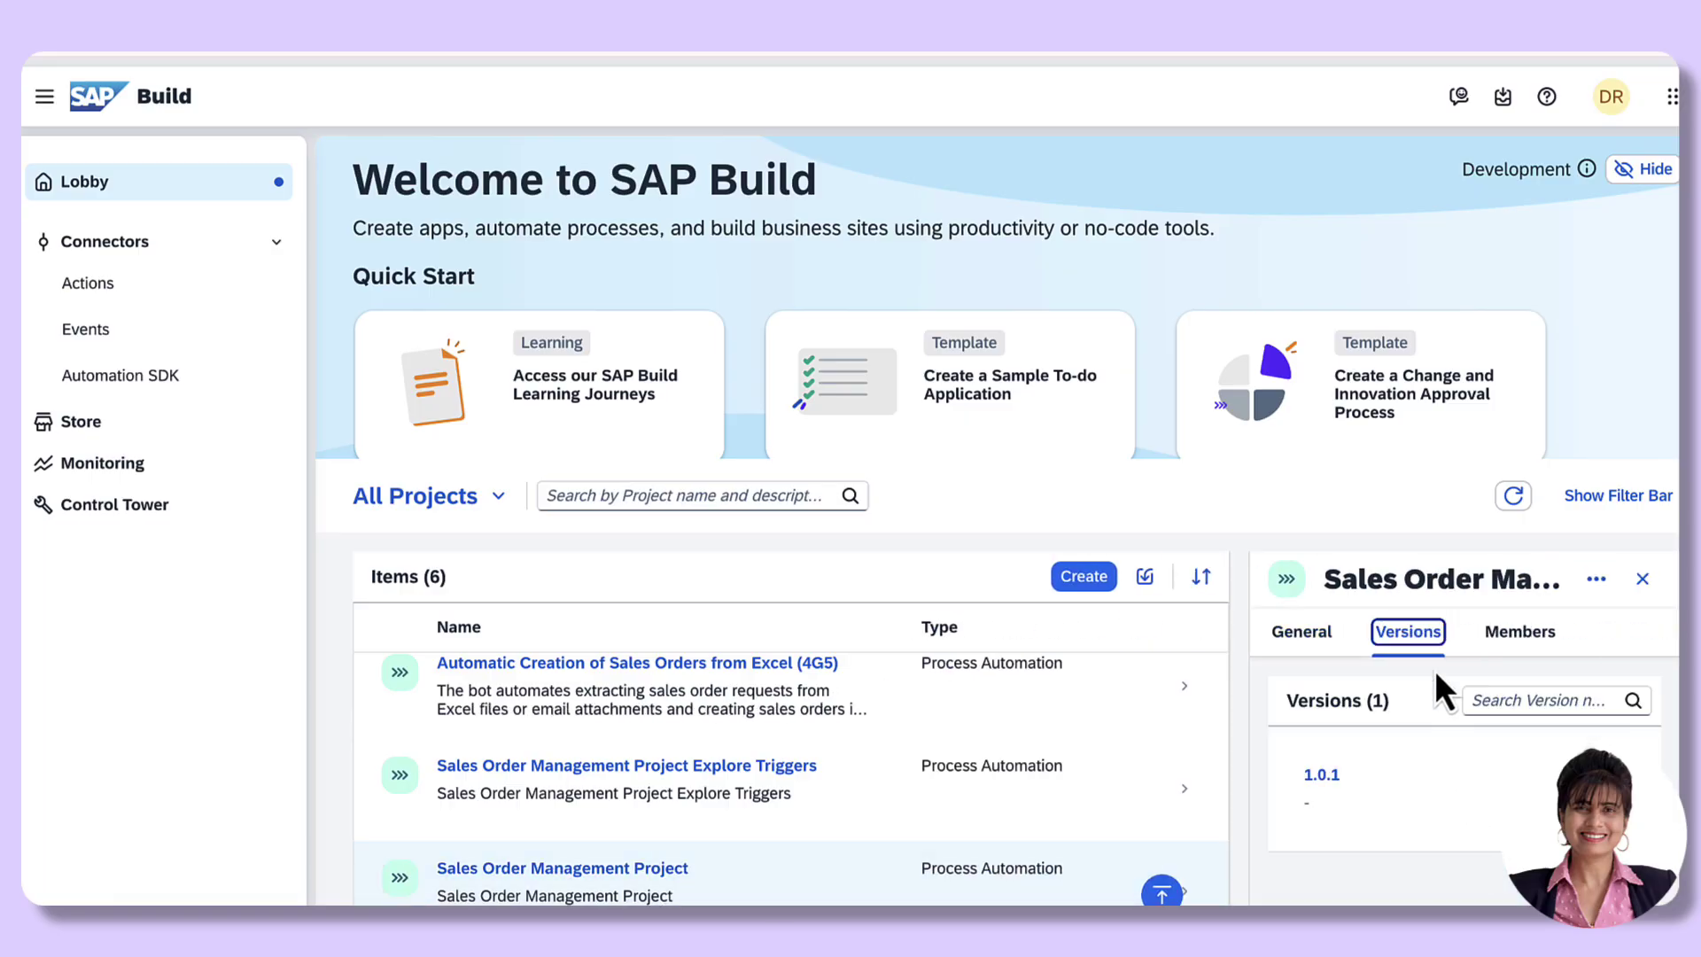
{"action": "left_click", "coordinate": [1596, 578]}
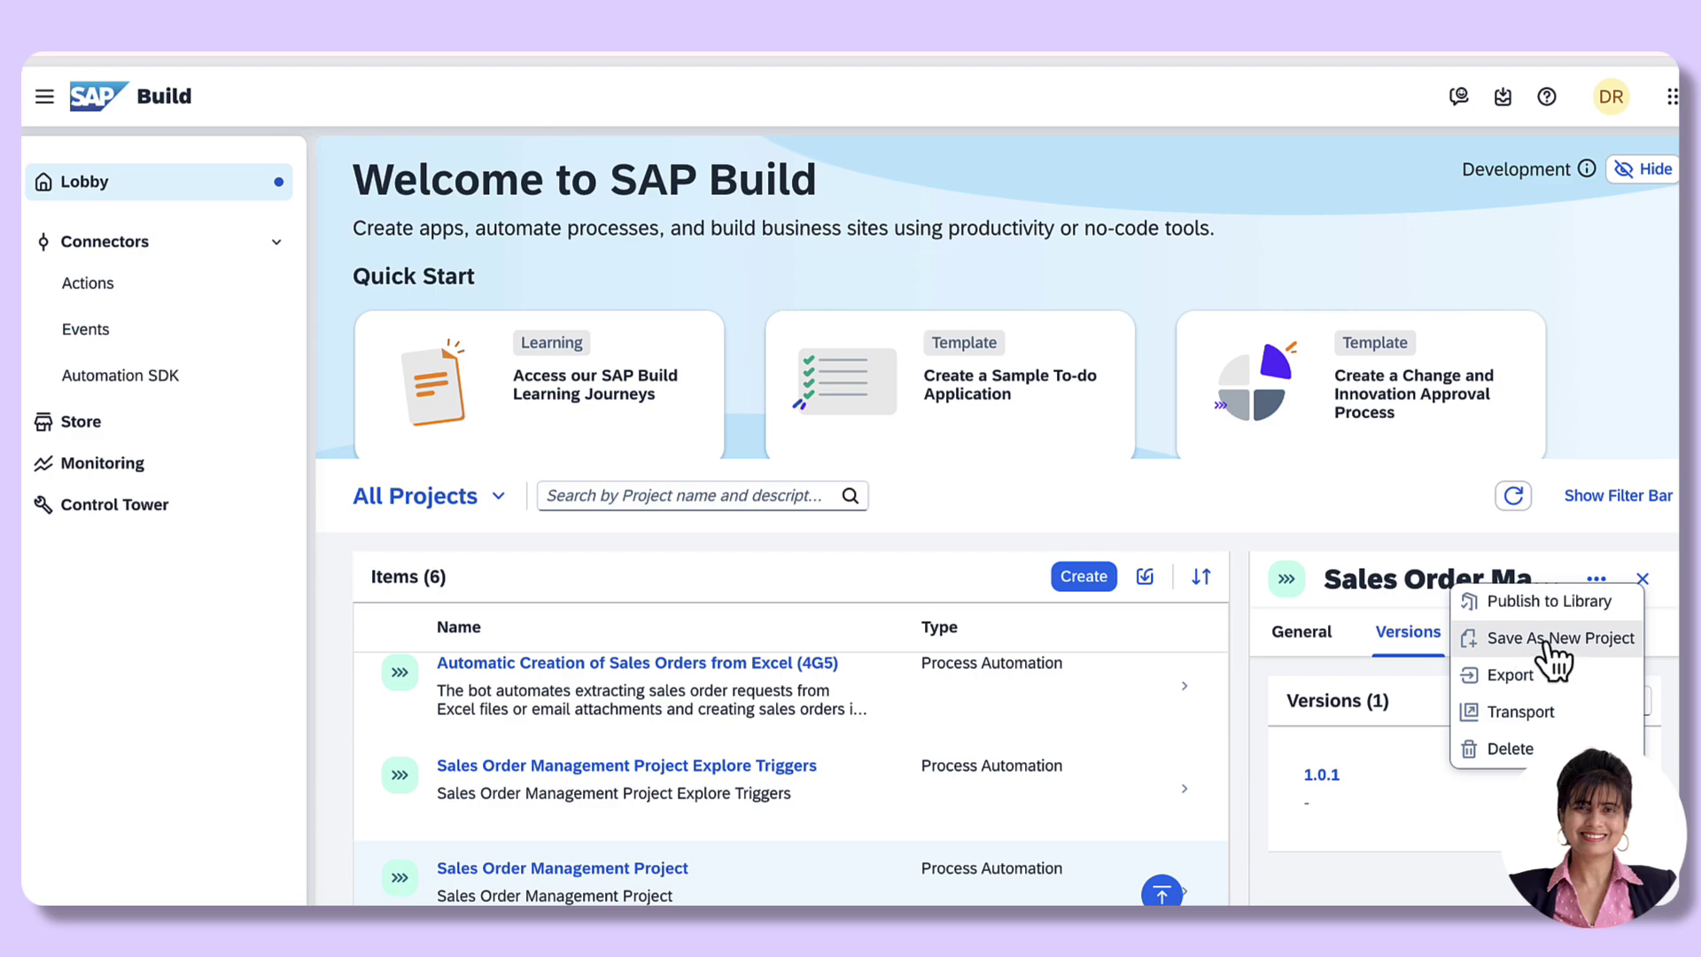
{"action": "left_click", "coordinate": [1546, 644]}
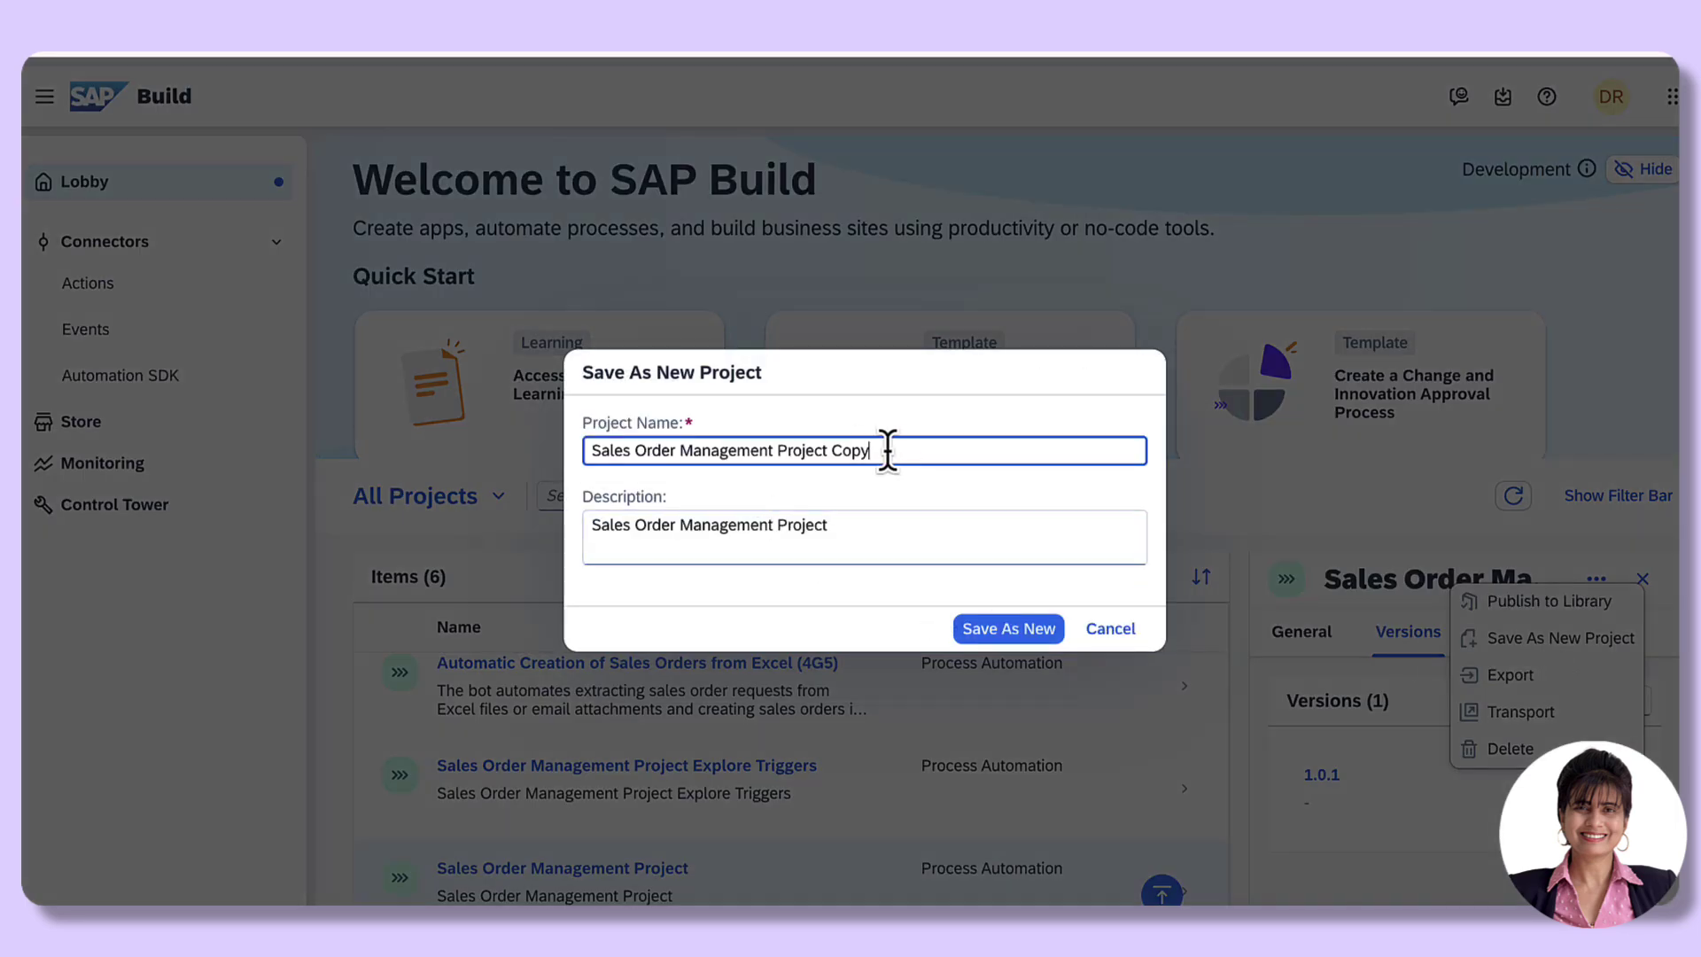
{"action": "left_click_drag", "start_coordinate": [887, 450], "coordinate": [835, 450]}
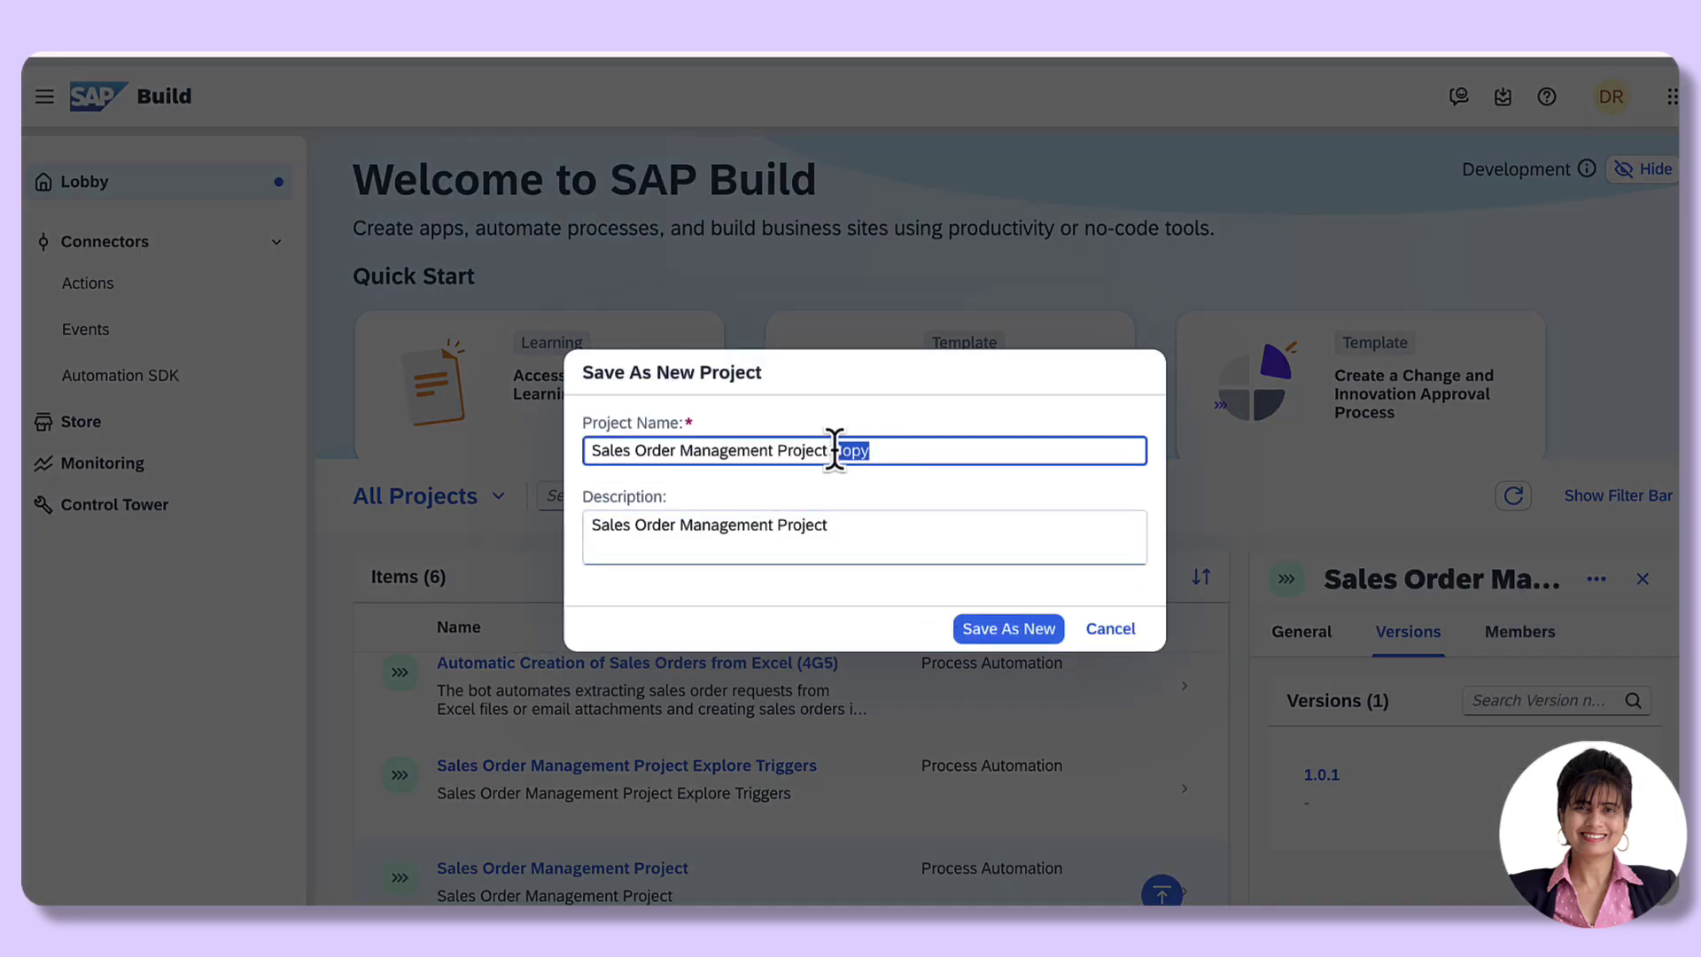
{"action": "key", "text": "BackSpace"}
{"action": "key", "text": "BackSpace"}
{"action": "type", "text": "Scheduled Trigg"}
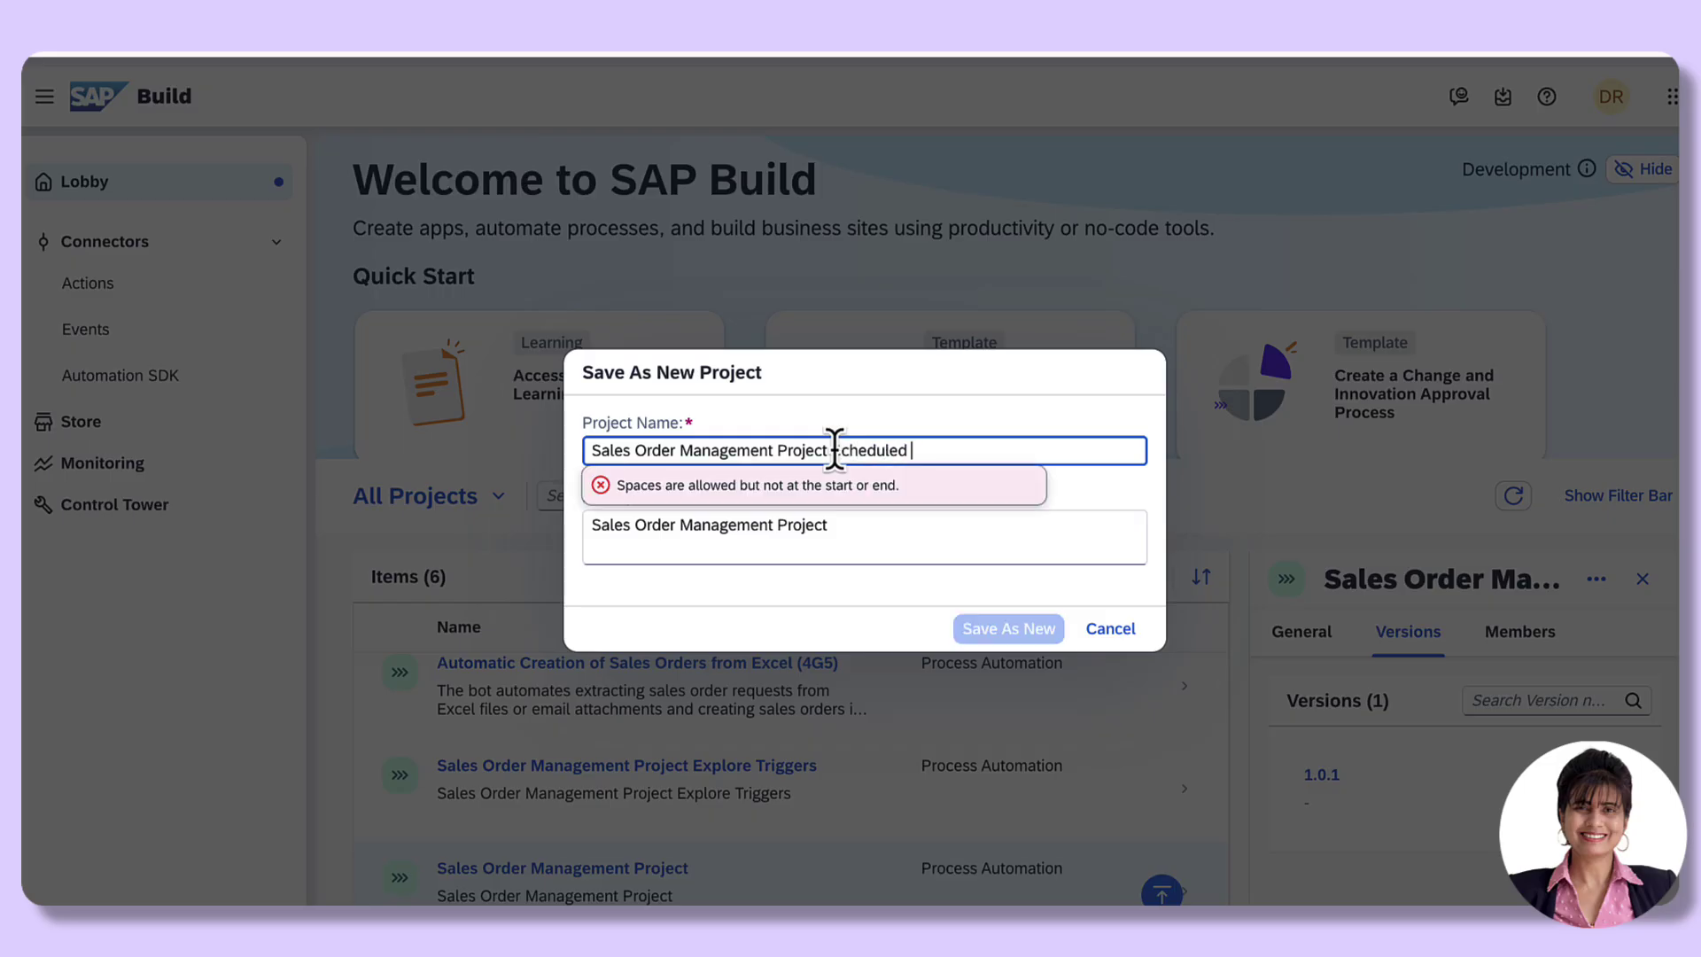
{"action": "type", "text": "er"}
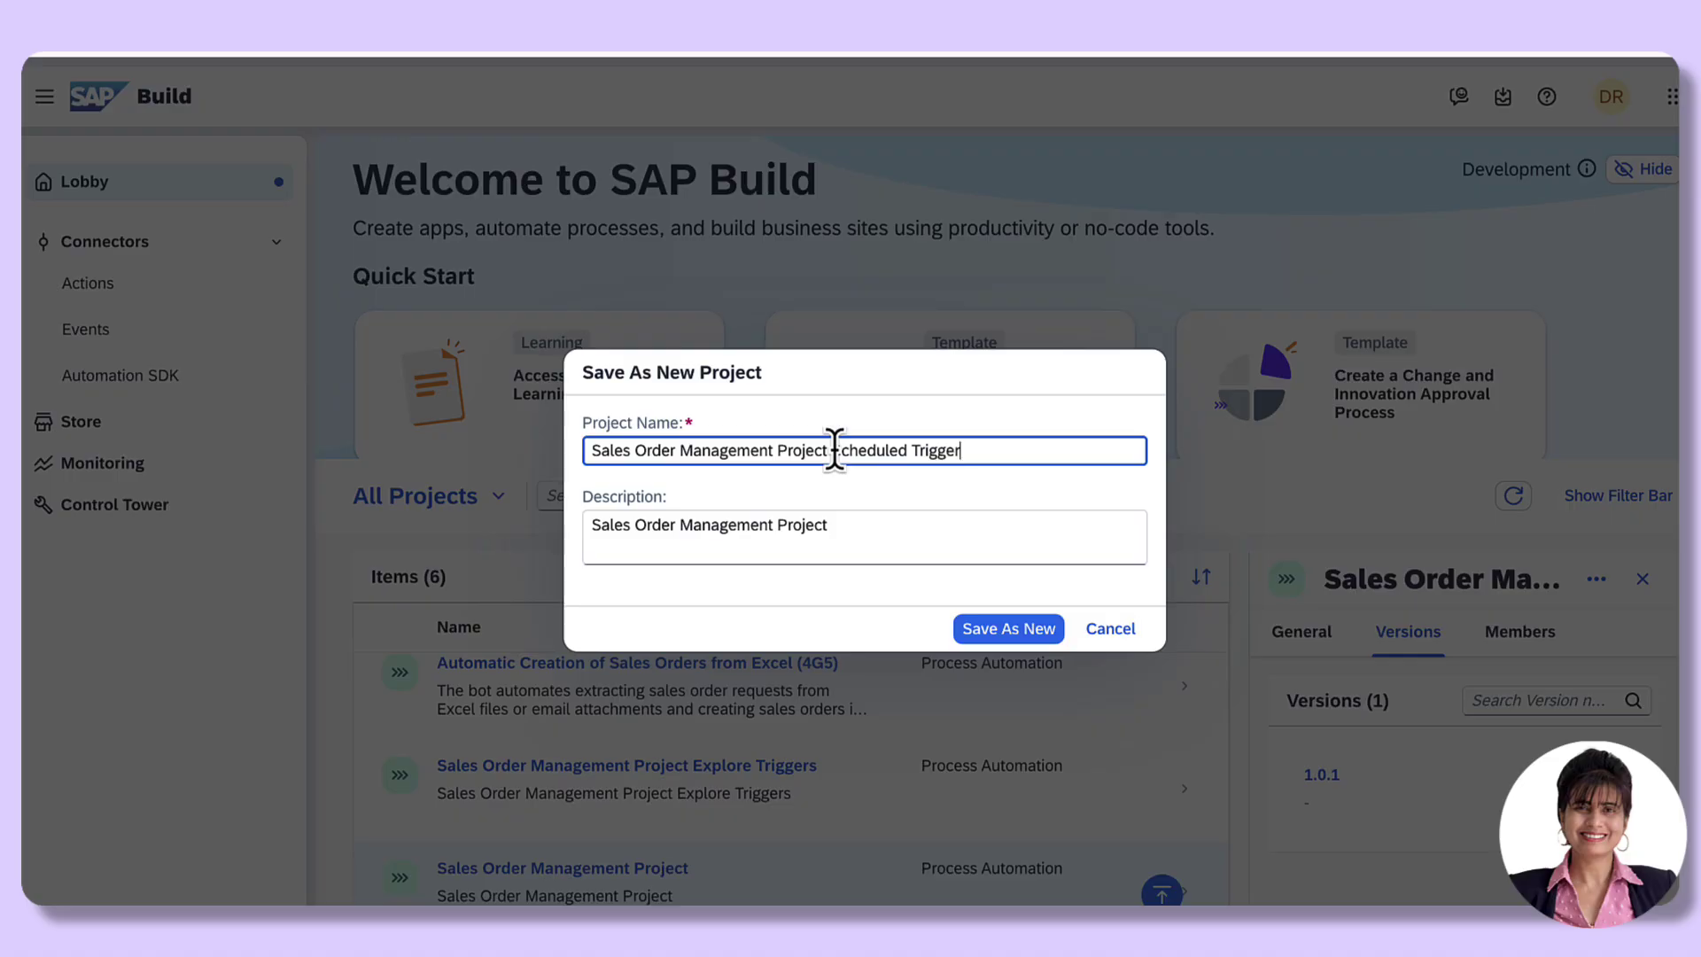
Step: Copy the new project name into the Description and create the new project
{"action": "left_click_drag", "start_coordinate": [971, 450], "coordinate": [592, 456]}
{"action": "key", "text": "ctrl+c"}
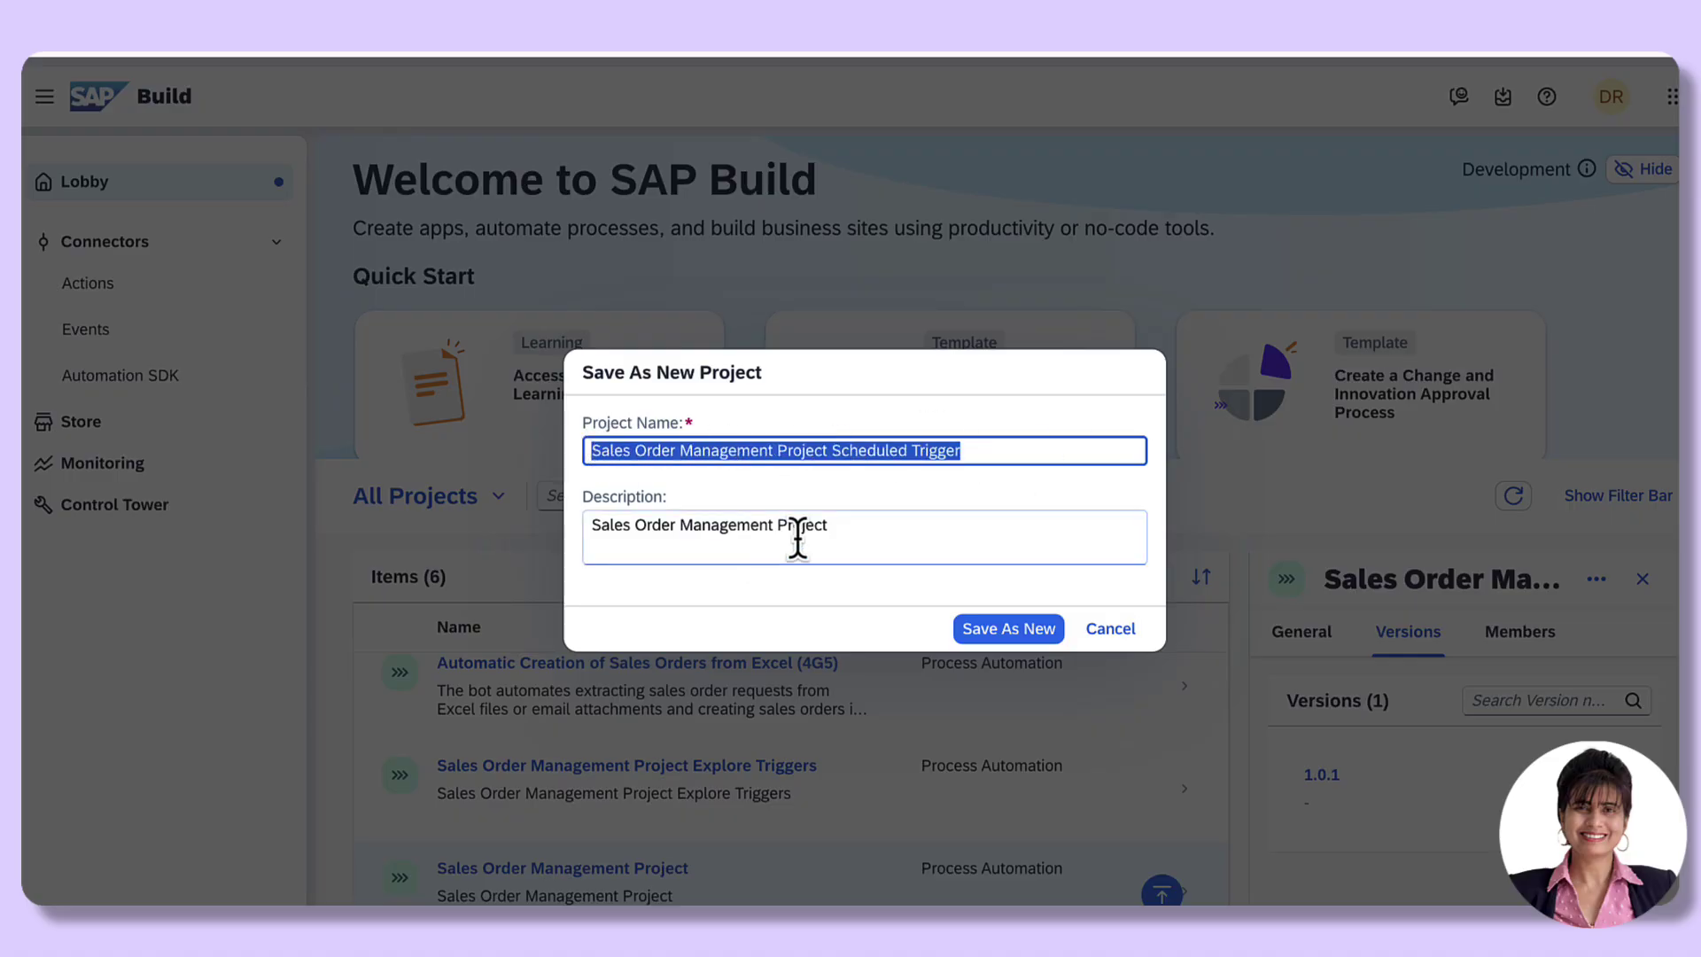
{"action": "left_click_drag", "start_coordinate": [833, 527], "coordinate": [506, 532]}
{"action": "key", "text": "ctrl+v"}
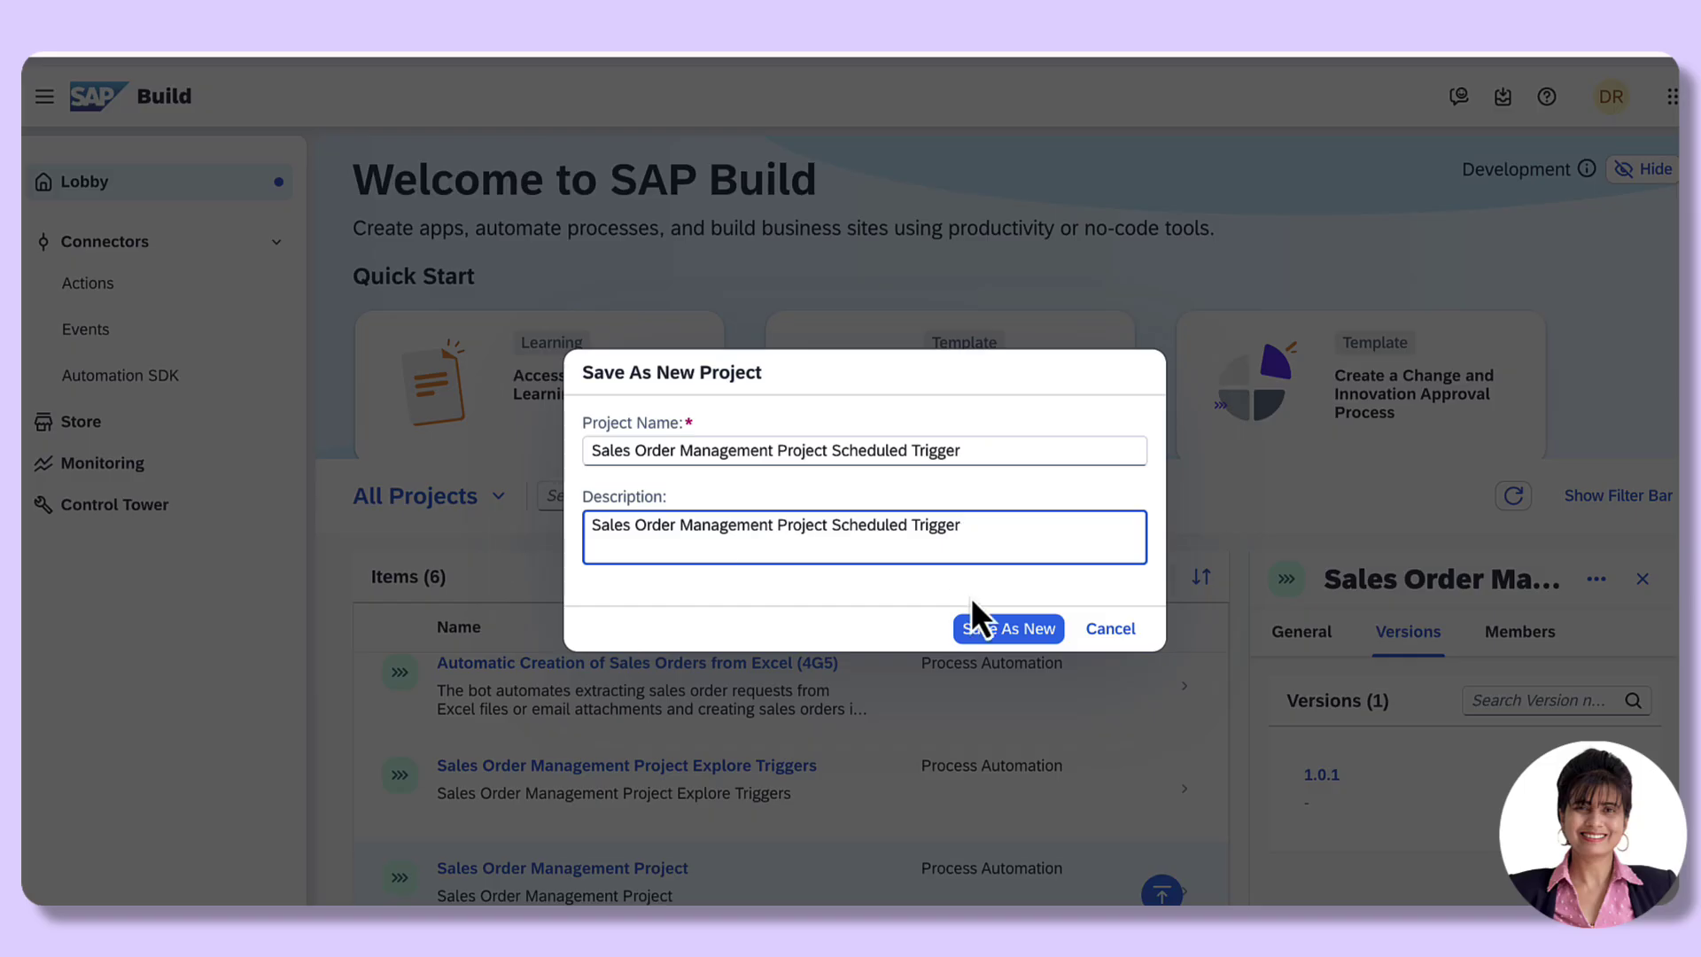
{"action": "left_click", "coordinate": [997, 630]}
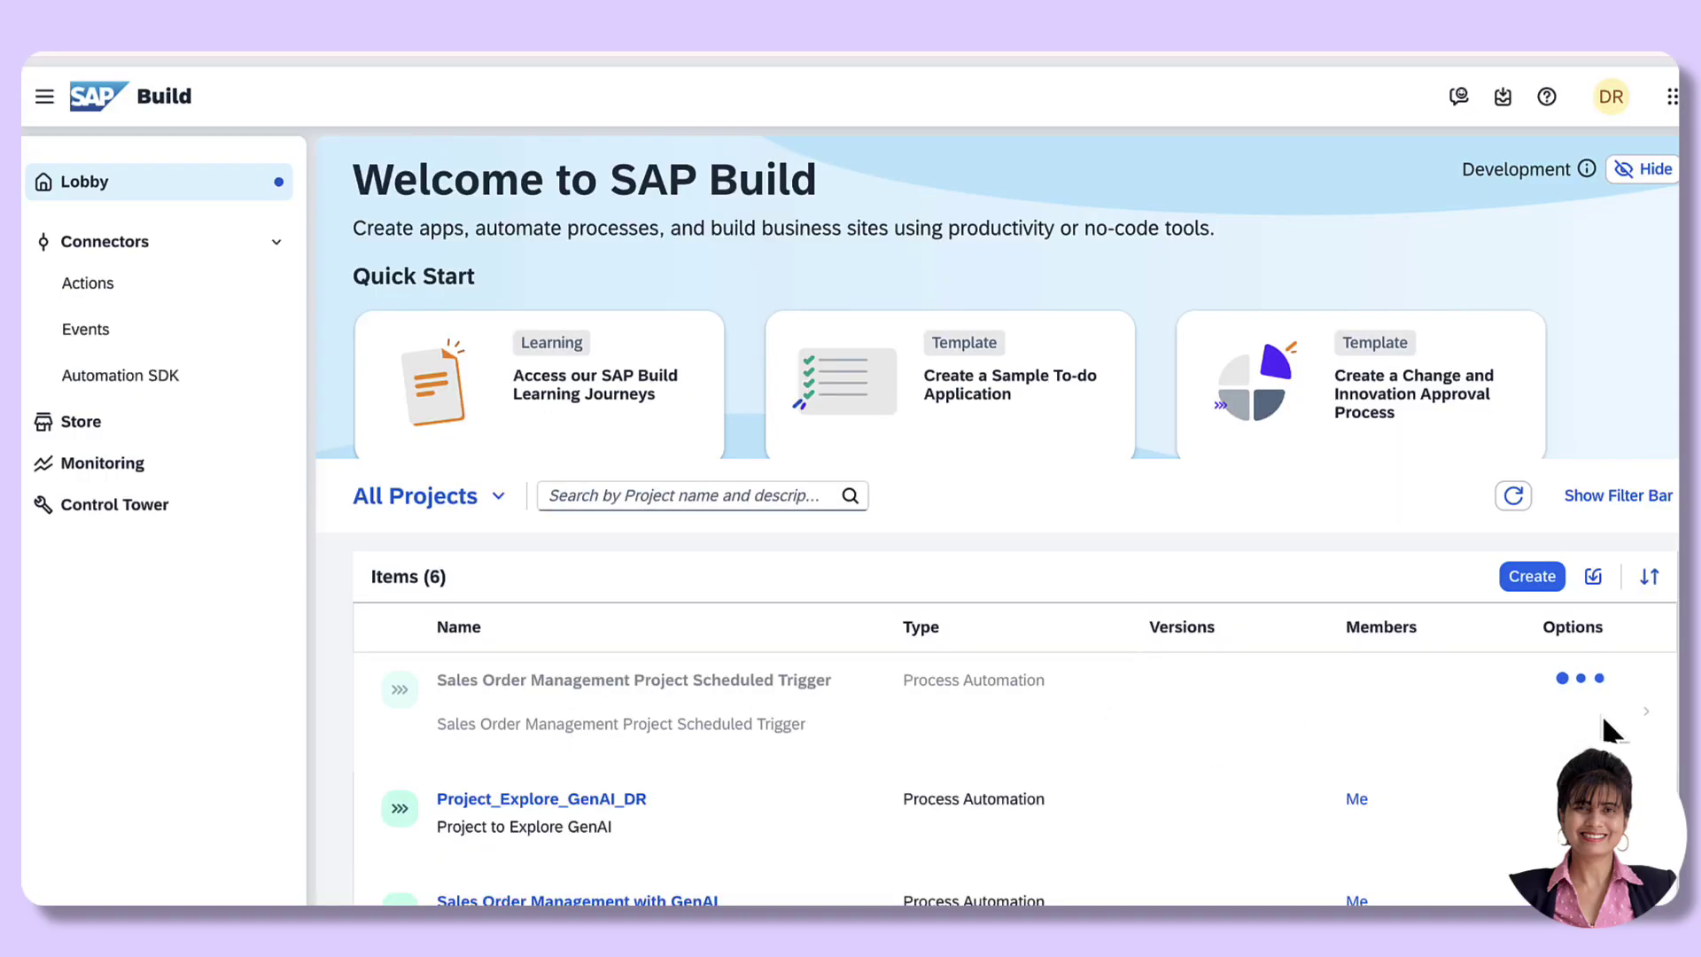
Step: Remove the Sales Order Details form trigger from the new project's Sales Order Handling Process and save
{"action": "left_click", "coordinate": [696, 682]}
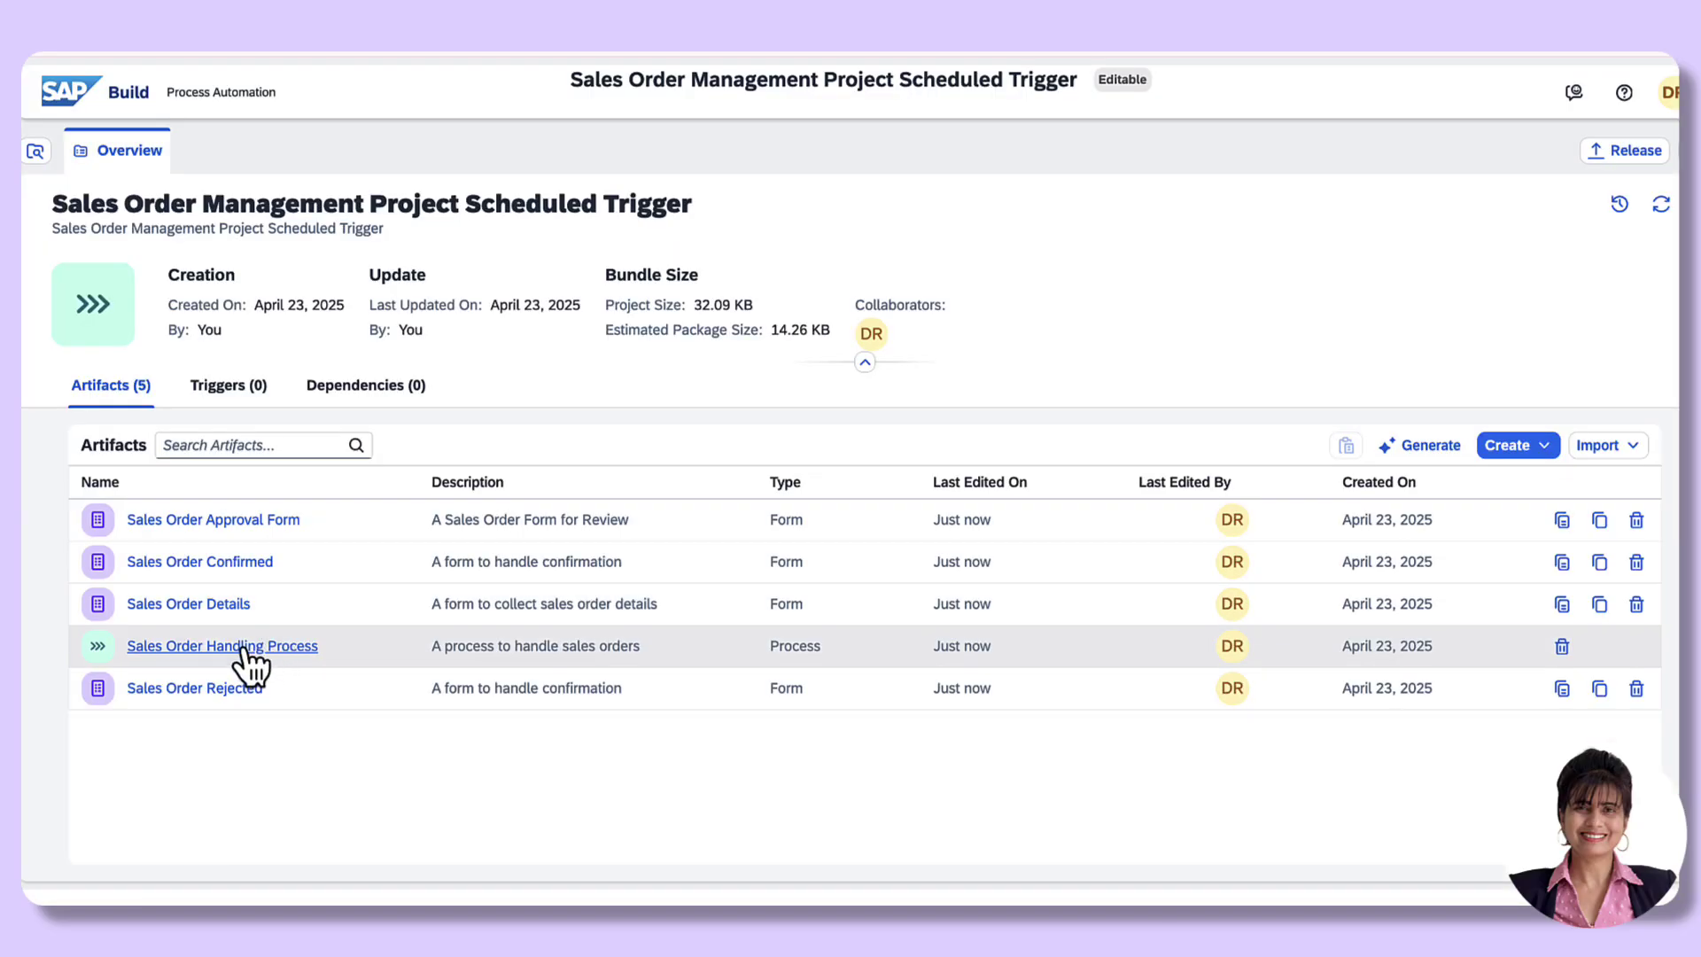
{"action": "left_click", "coordinate": [244, 652]}
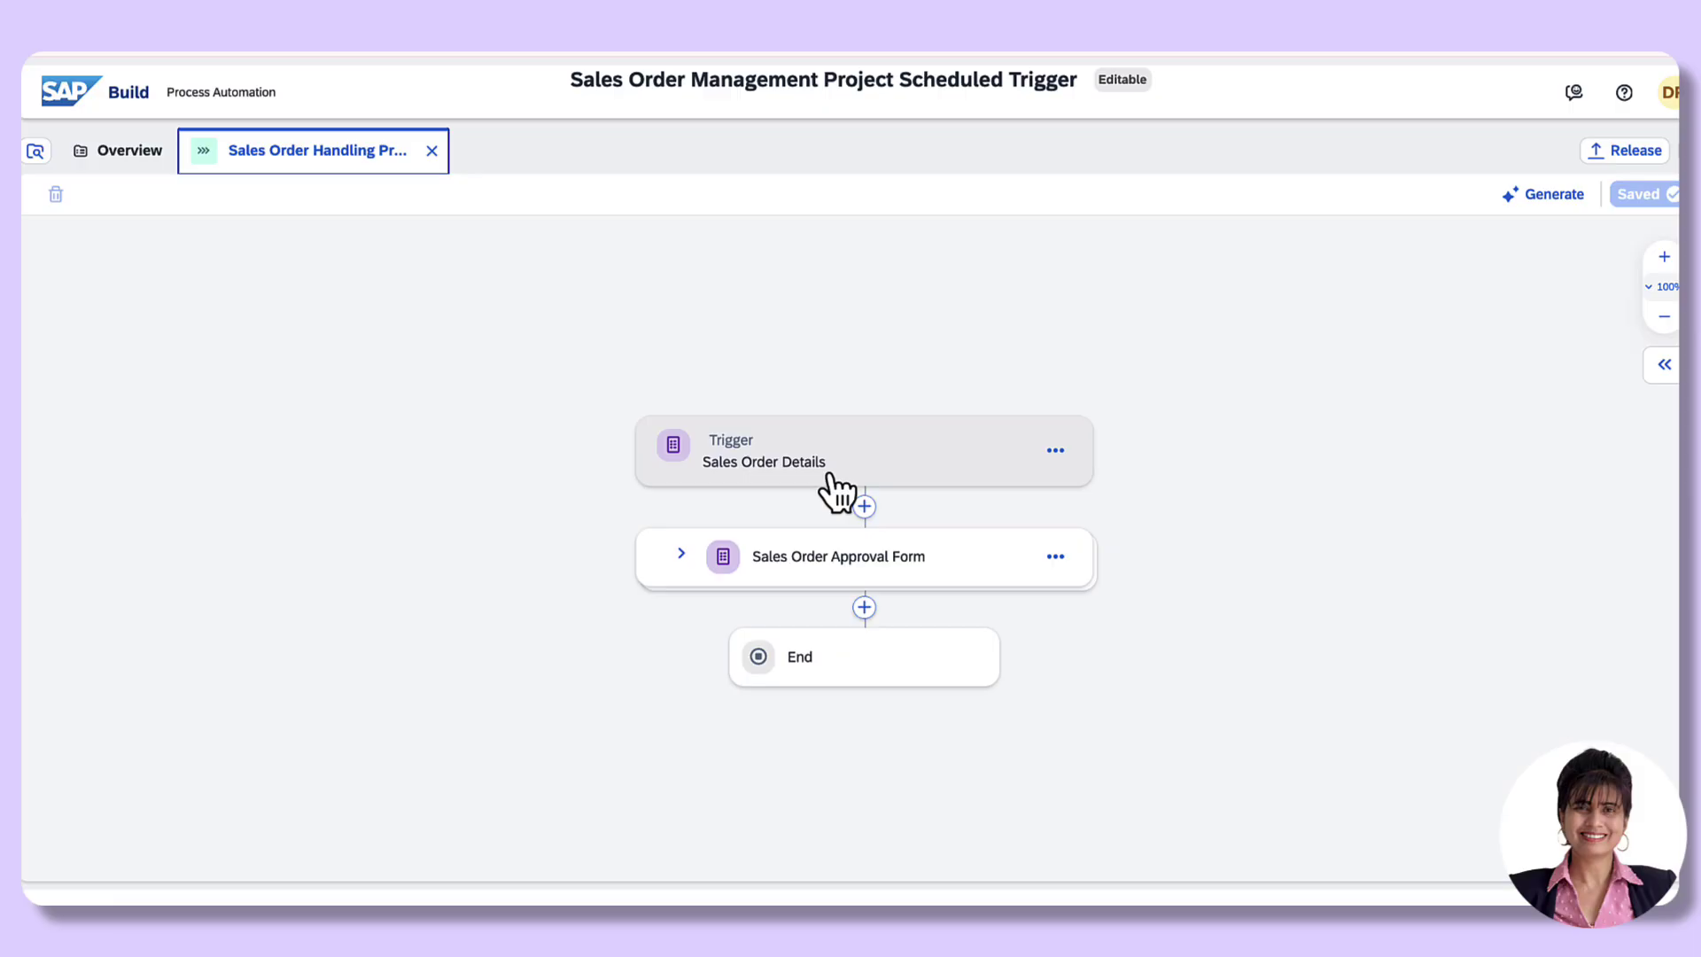
{"action": "left_click", "coordinate": [1055, 452]}
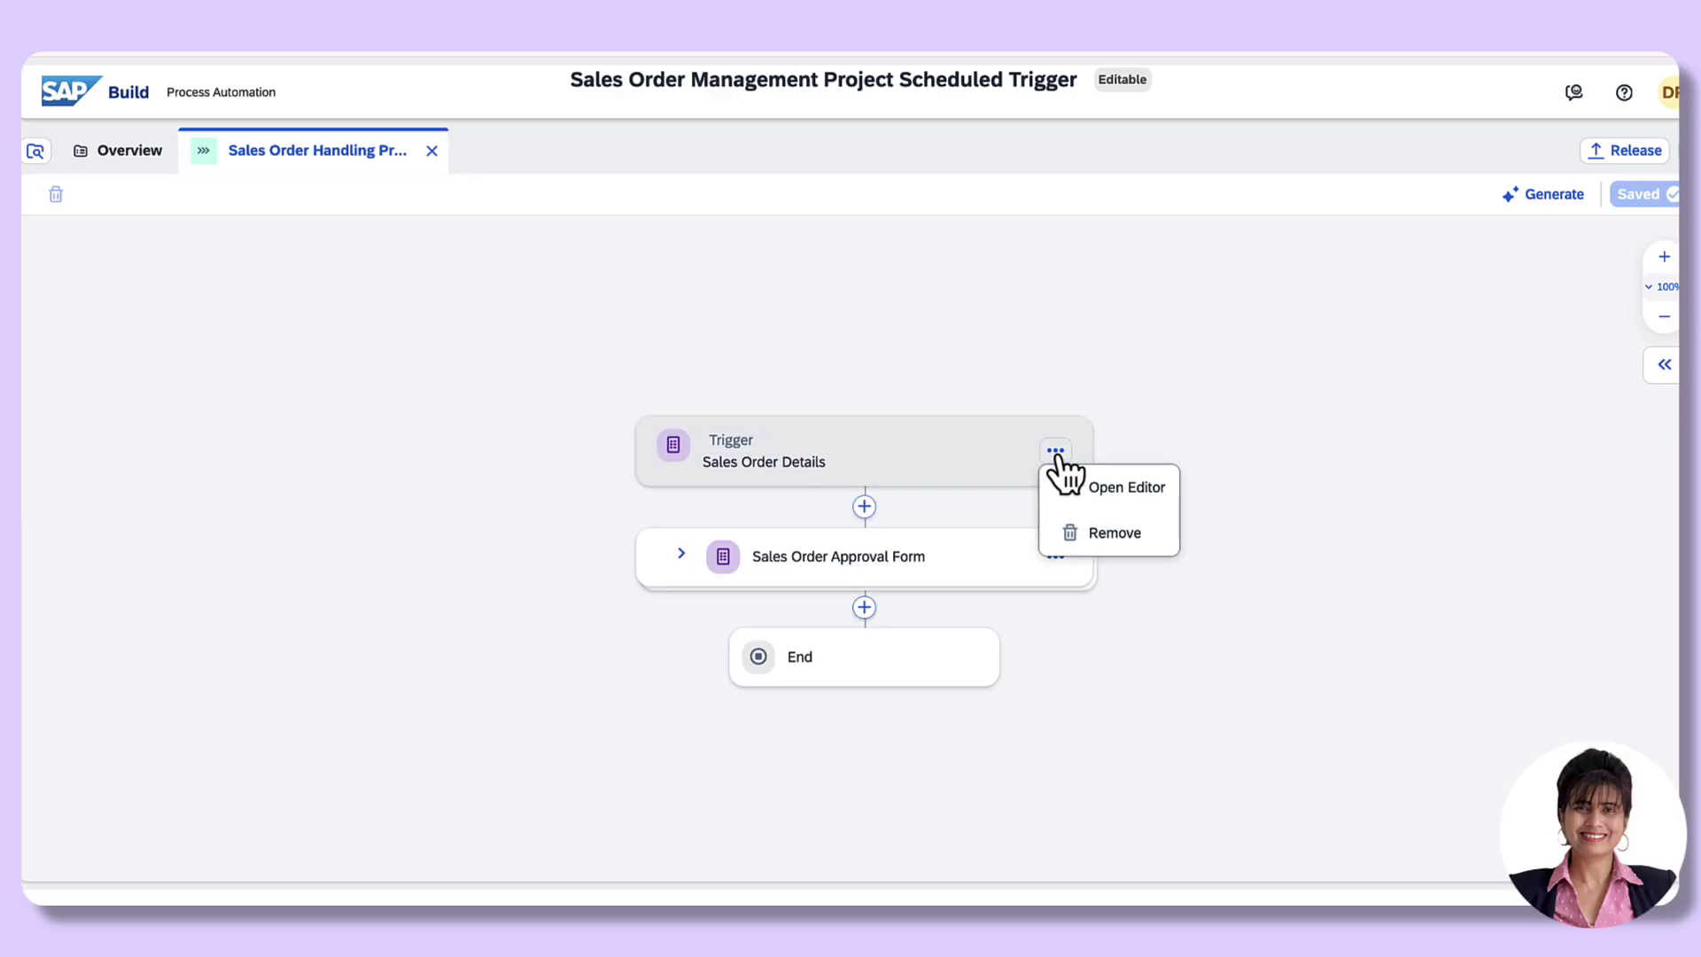
{"action": "left_click", "coordinate": [1116, 536]}
{"action": "left_click", "coordinate": [904, 611]}
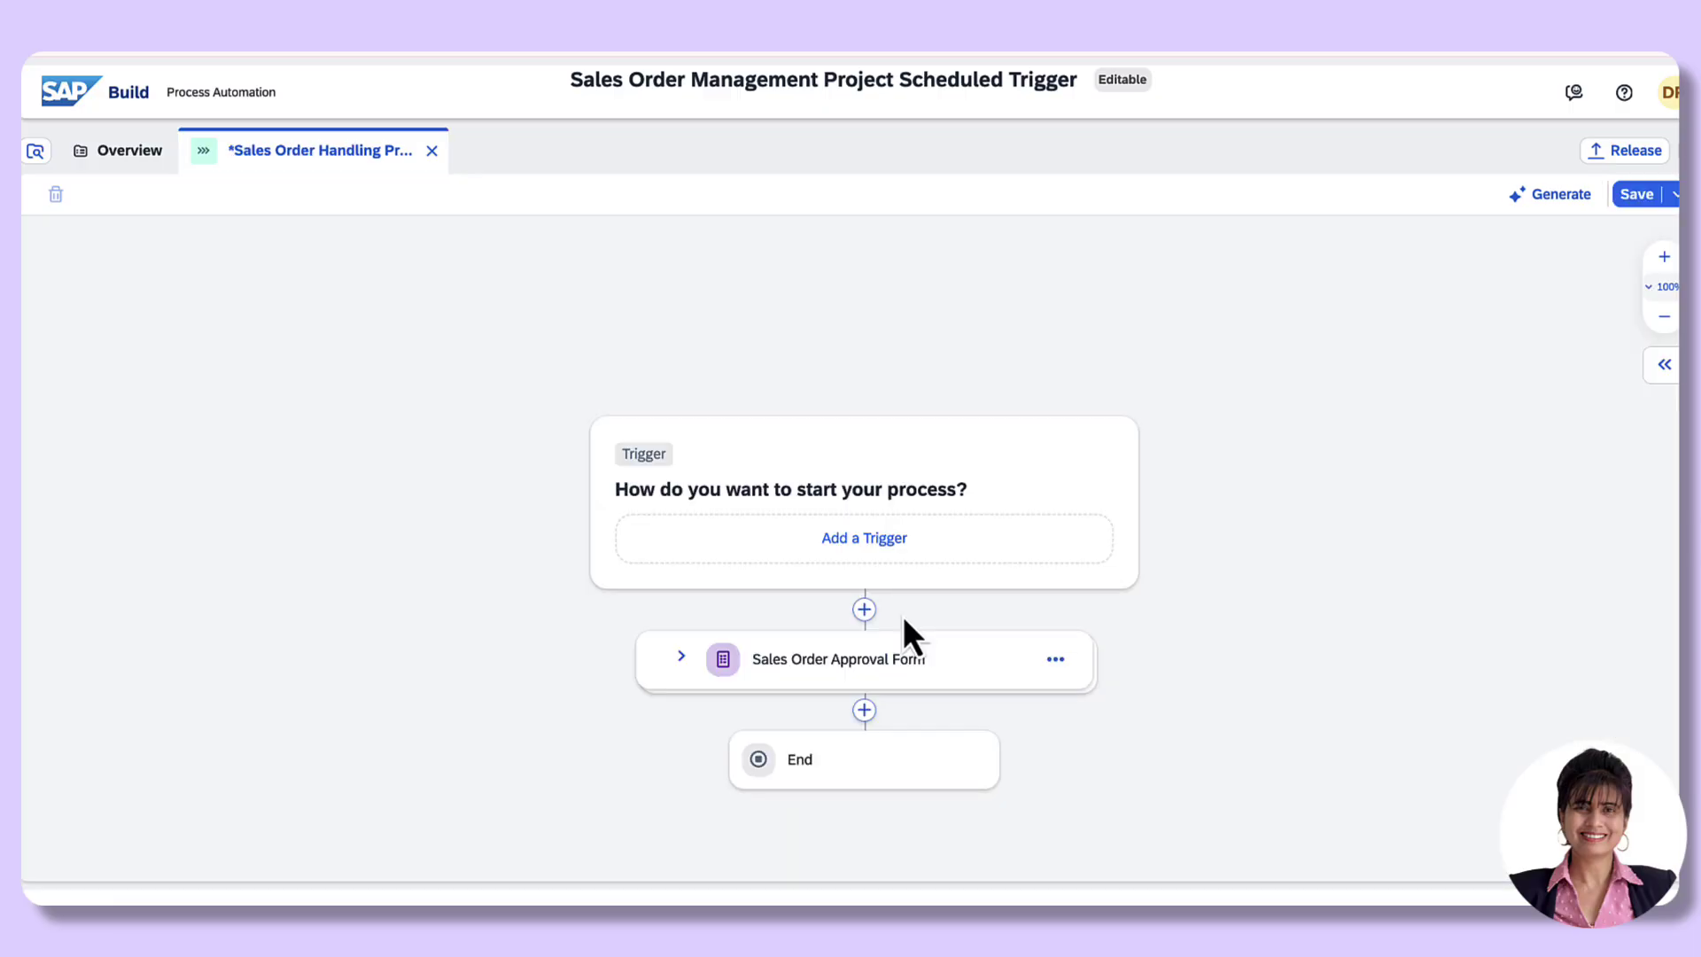
{"action": "left_click", "coordinate": [1630, 204]}
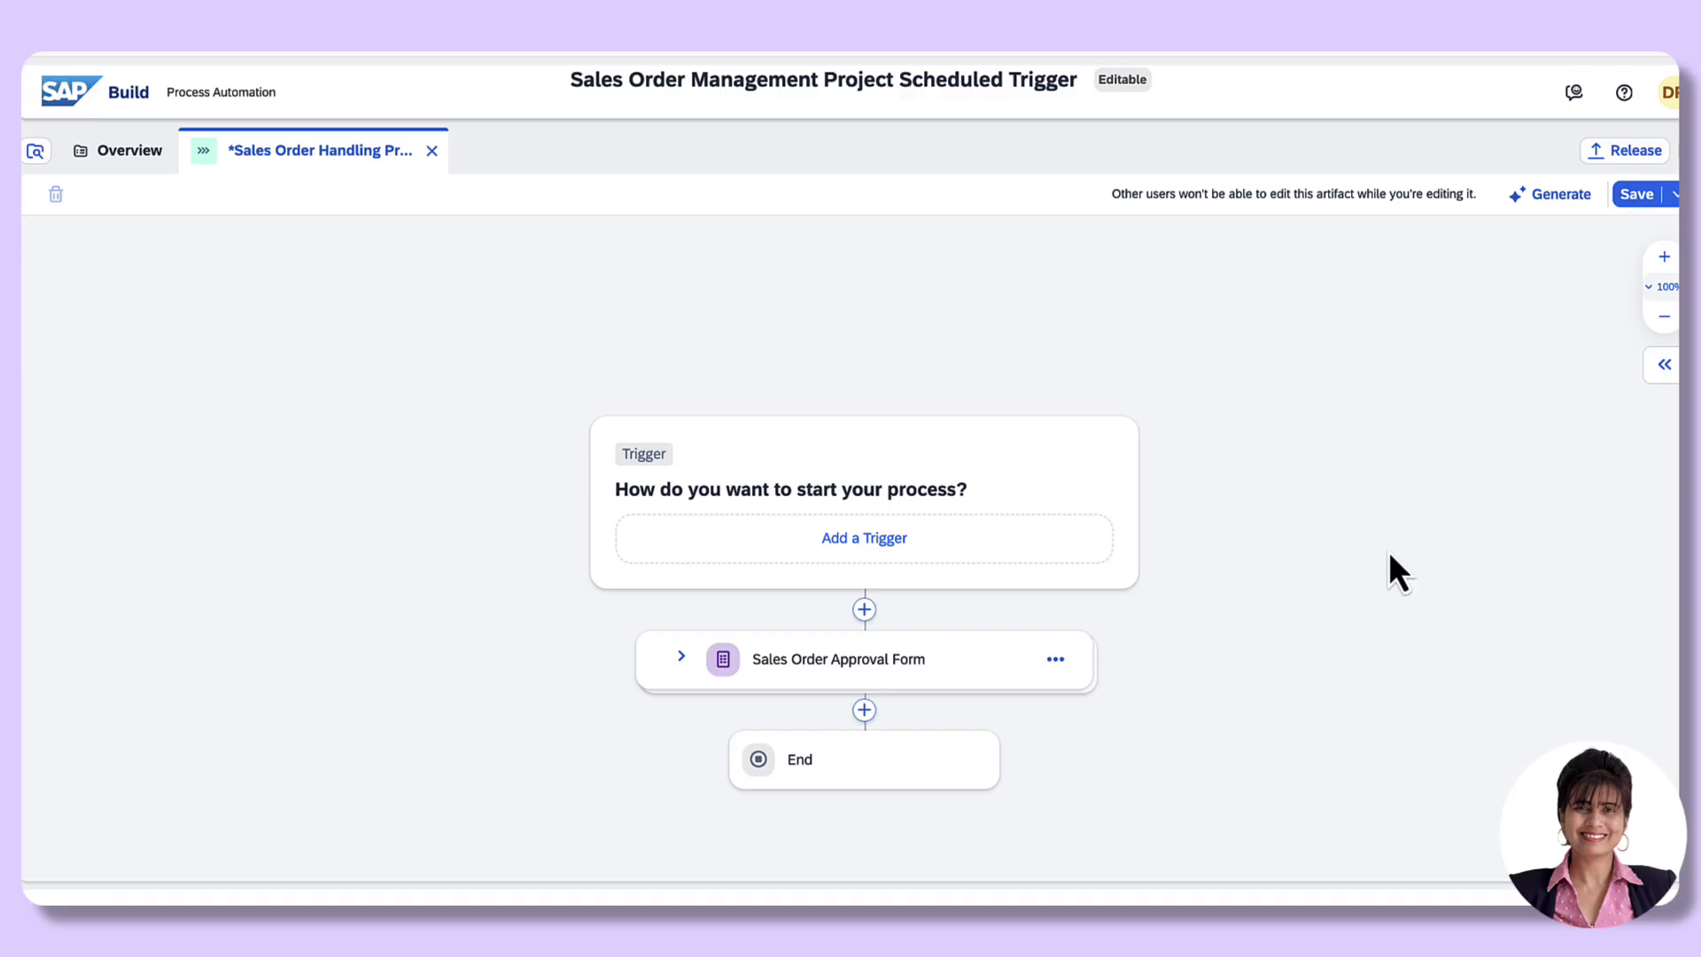
Step: Add a Scheduled Trigger named 'Demo Sales Order Scheduled Trigger' to the process
{"action": "left_click", "coordinate": [854, 542]}
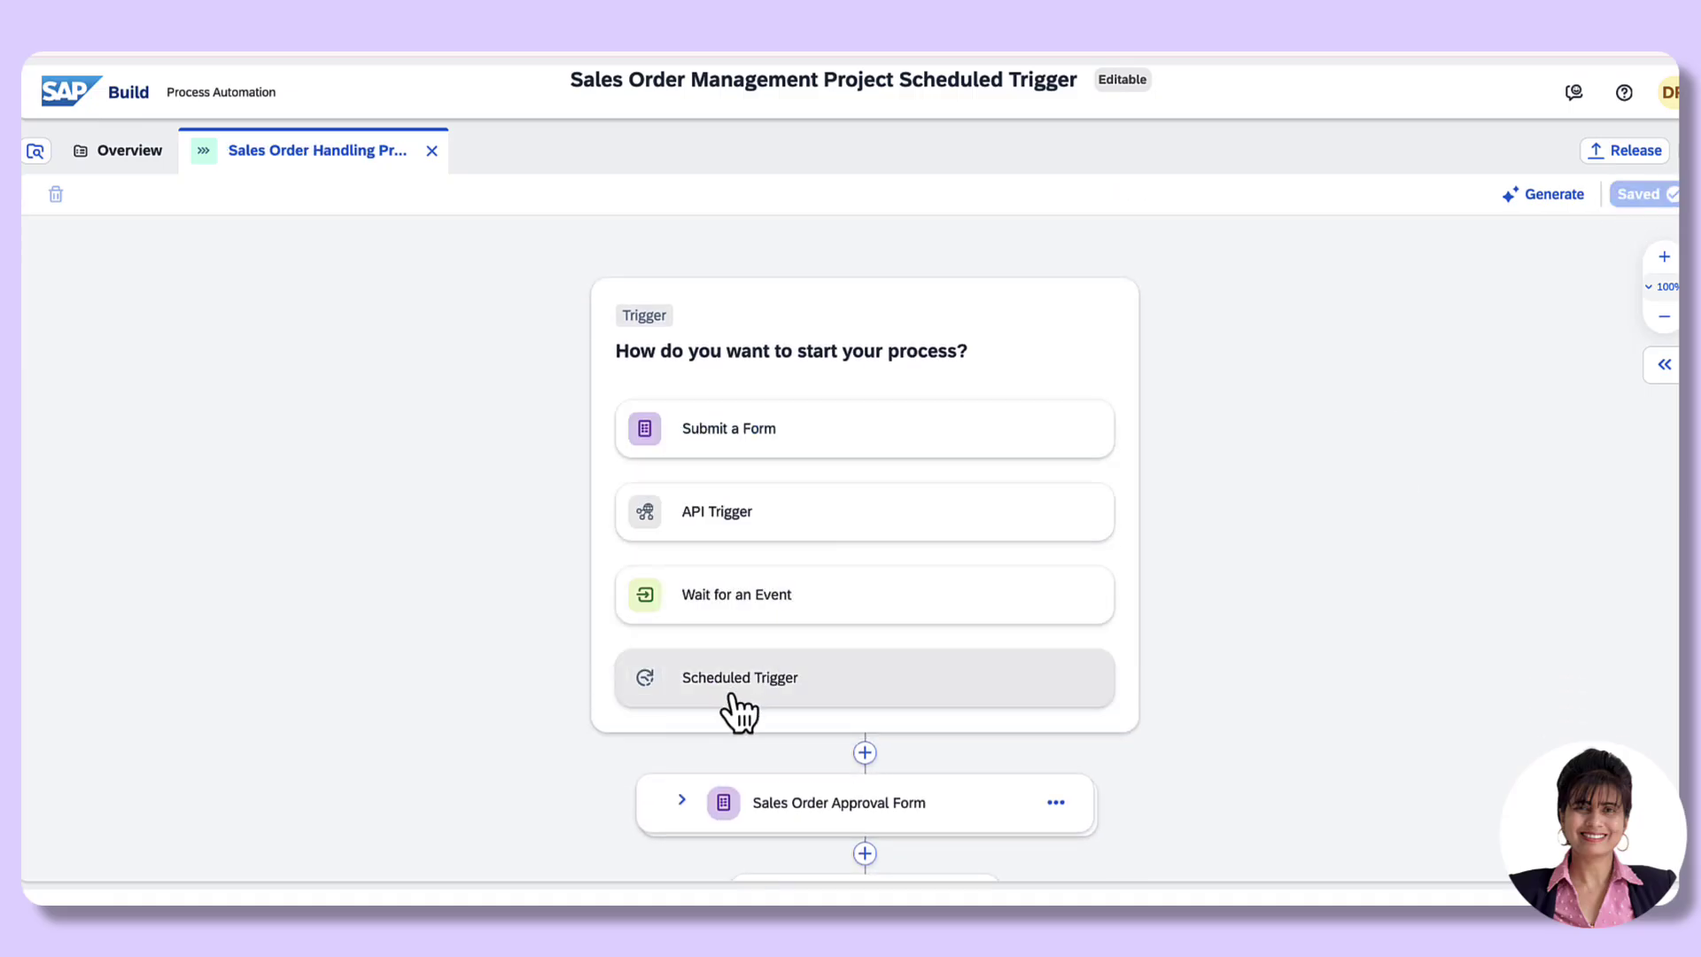
{"action": "left_click", "coordinate": [731, 696]}
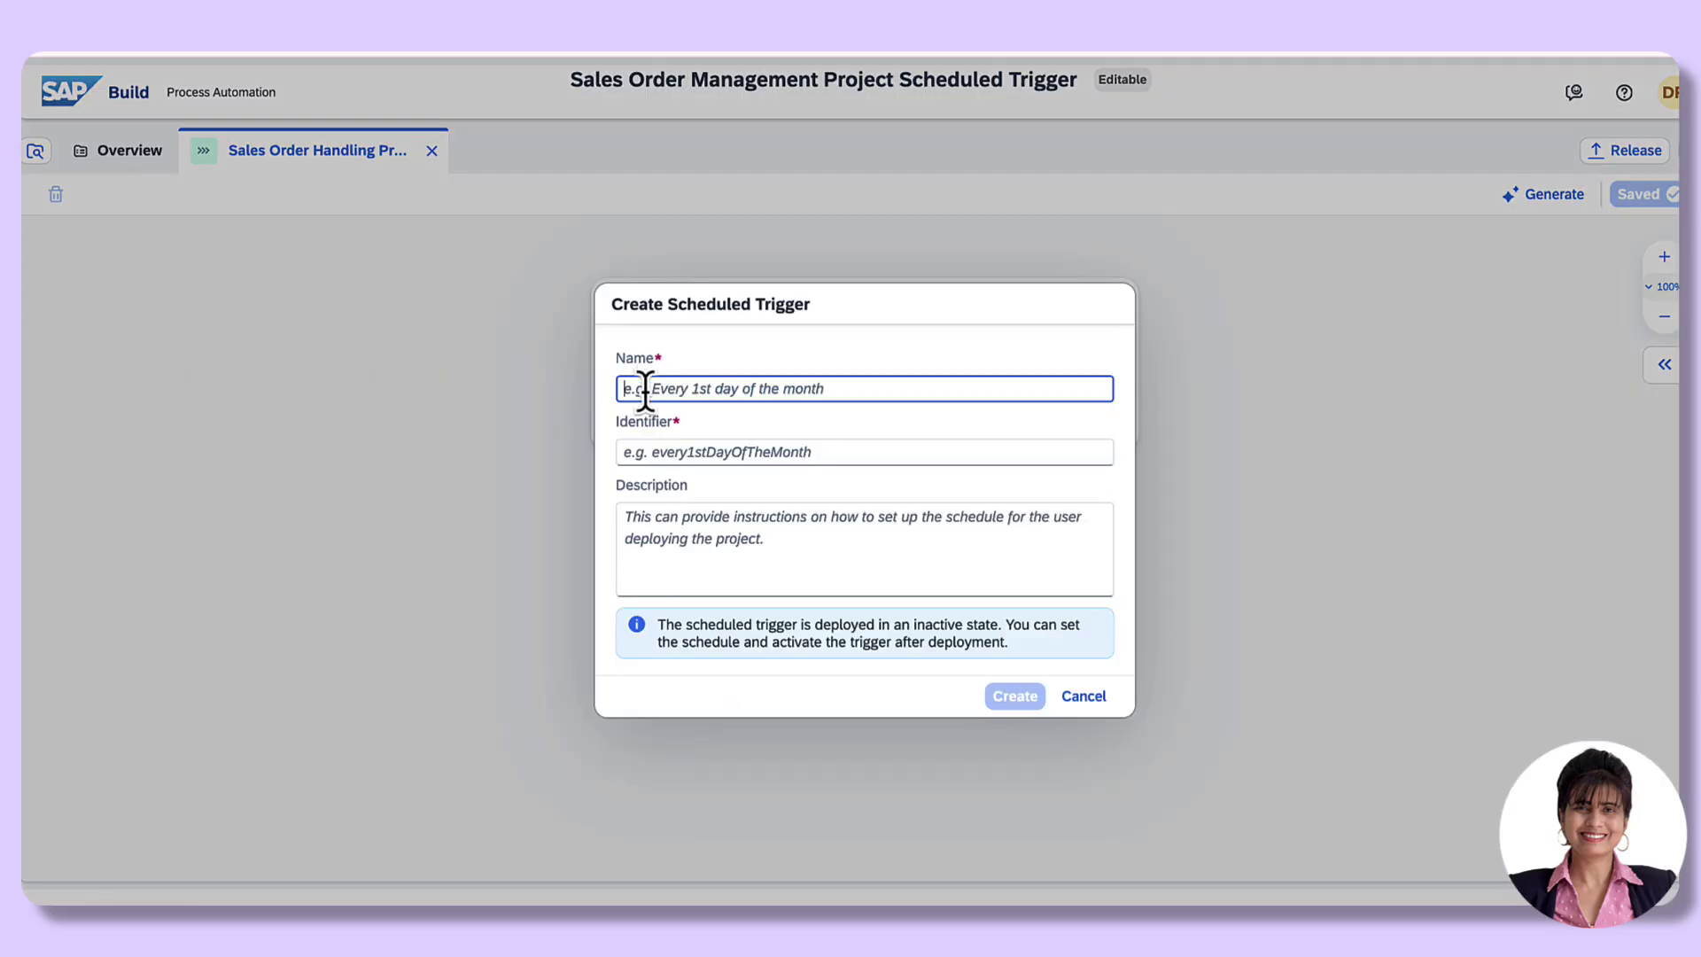
{"action": "type", "text": "D"}
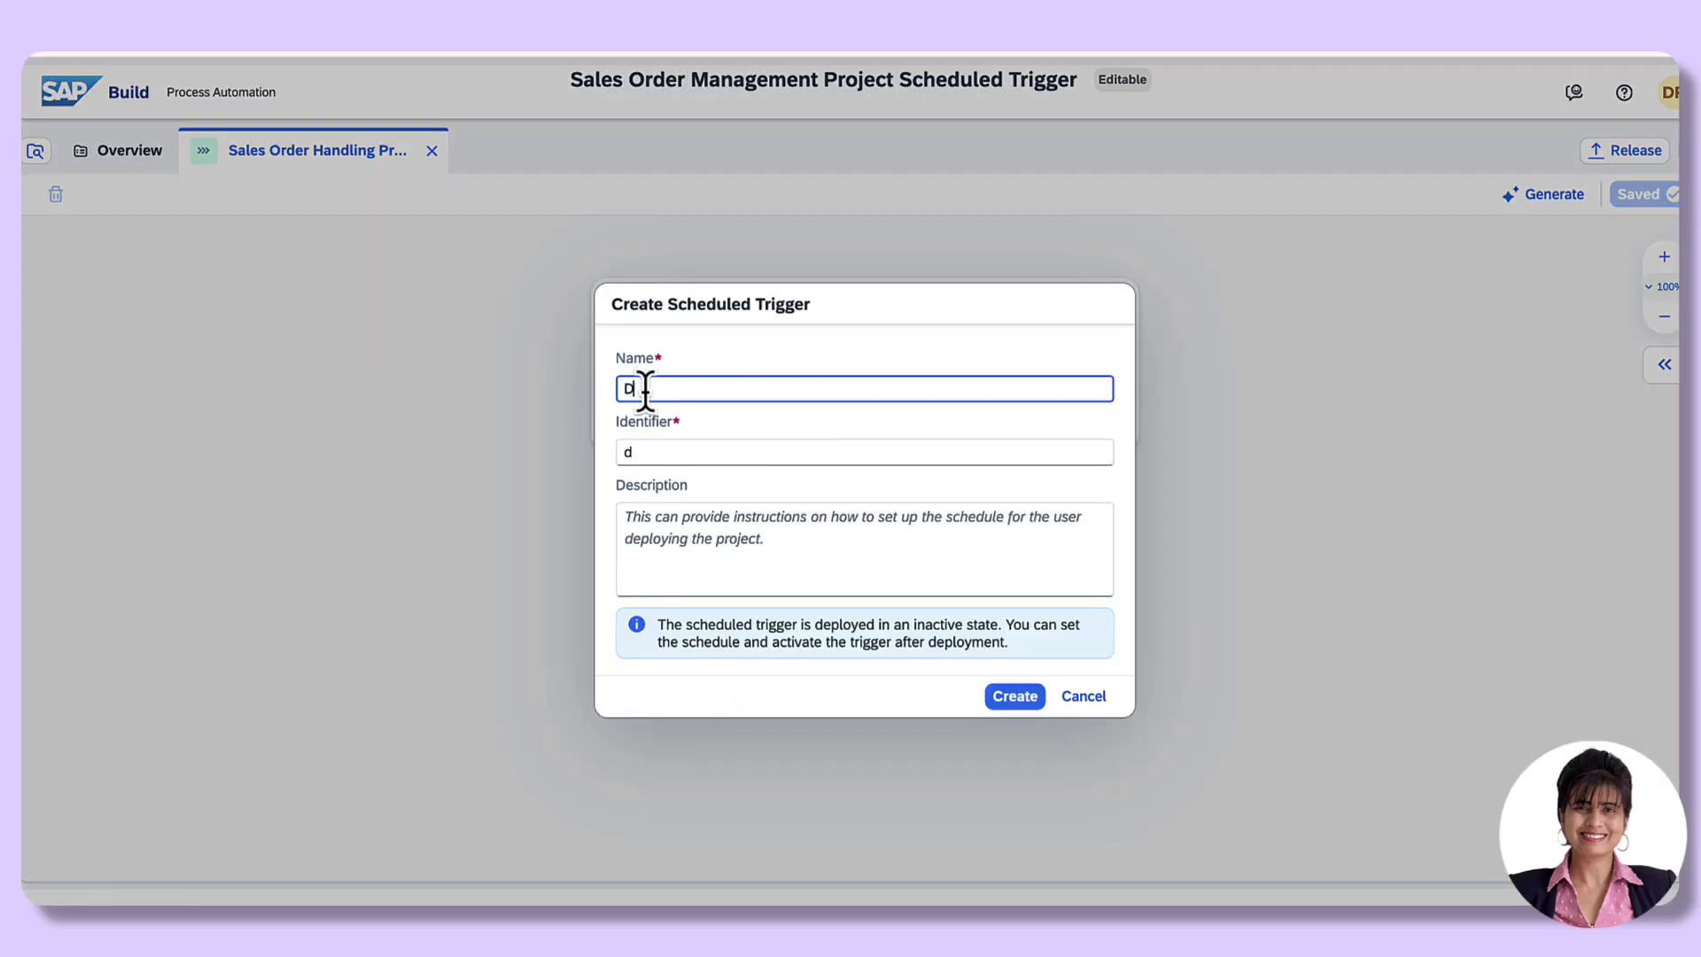
{"action": "type", "text": "emo Sales Order"}
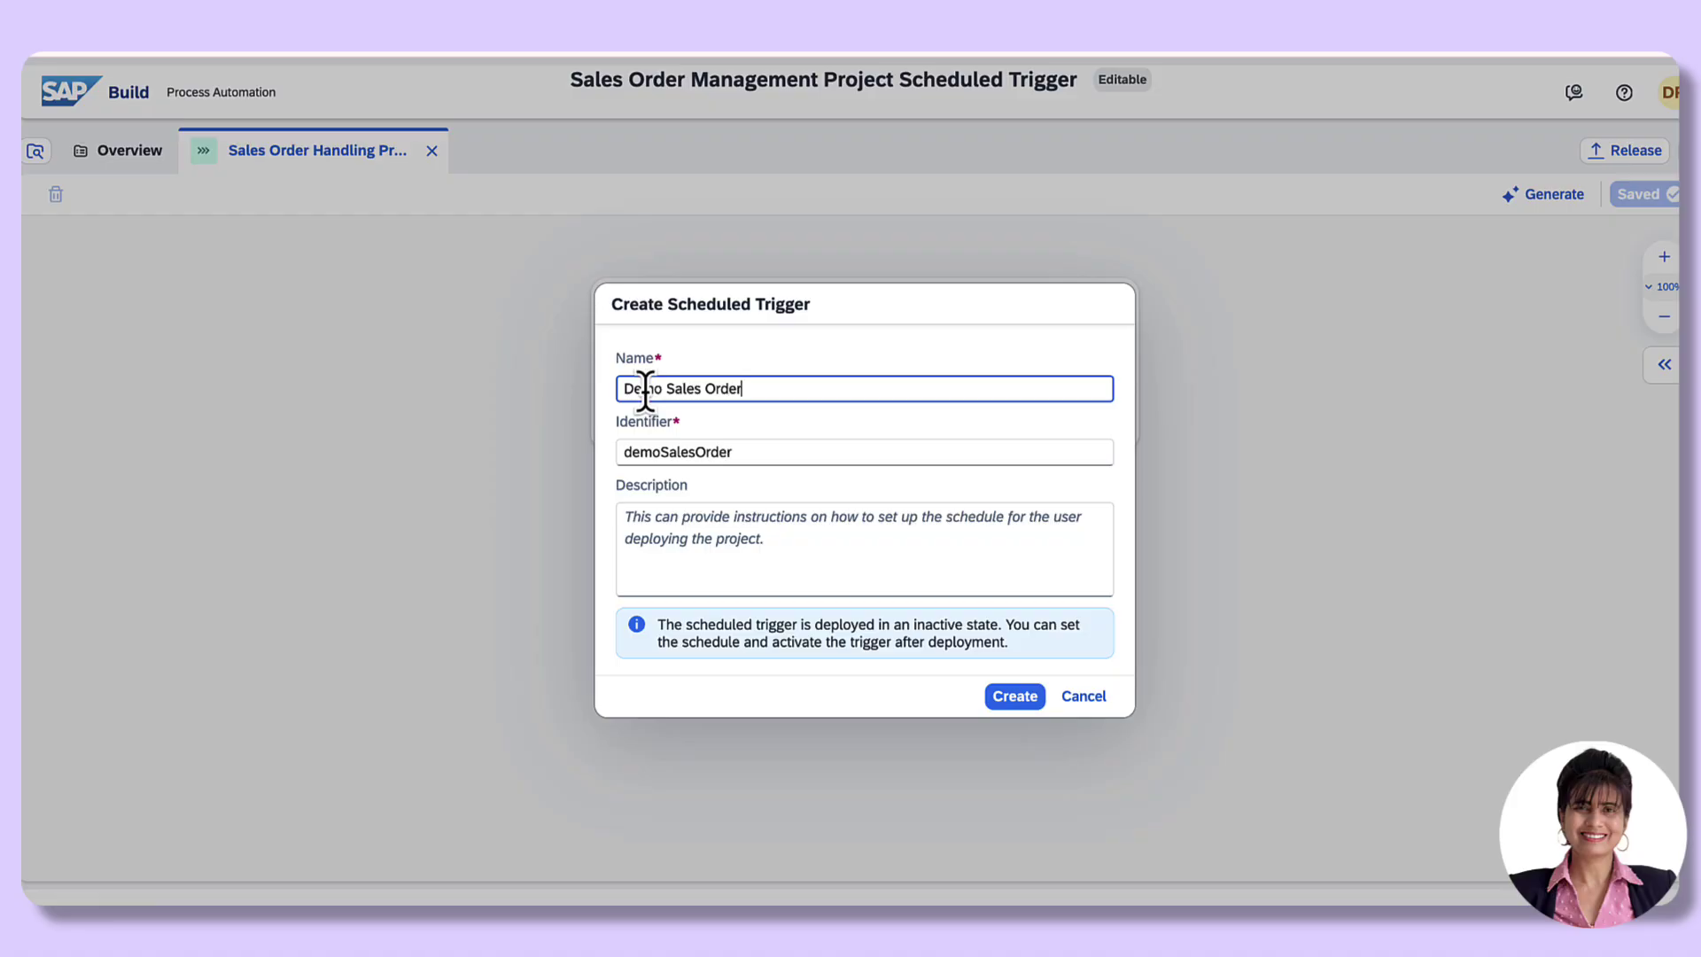
{"action": "type", "text": " Scheduled Trigger"}
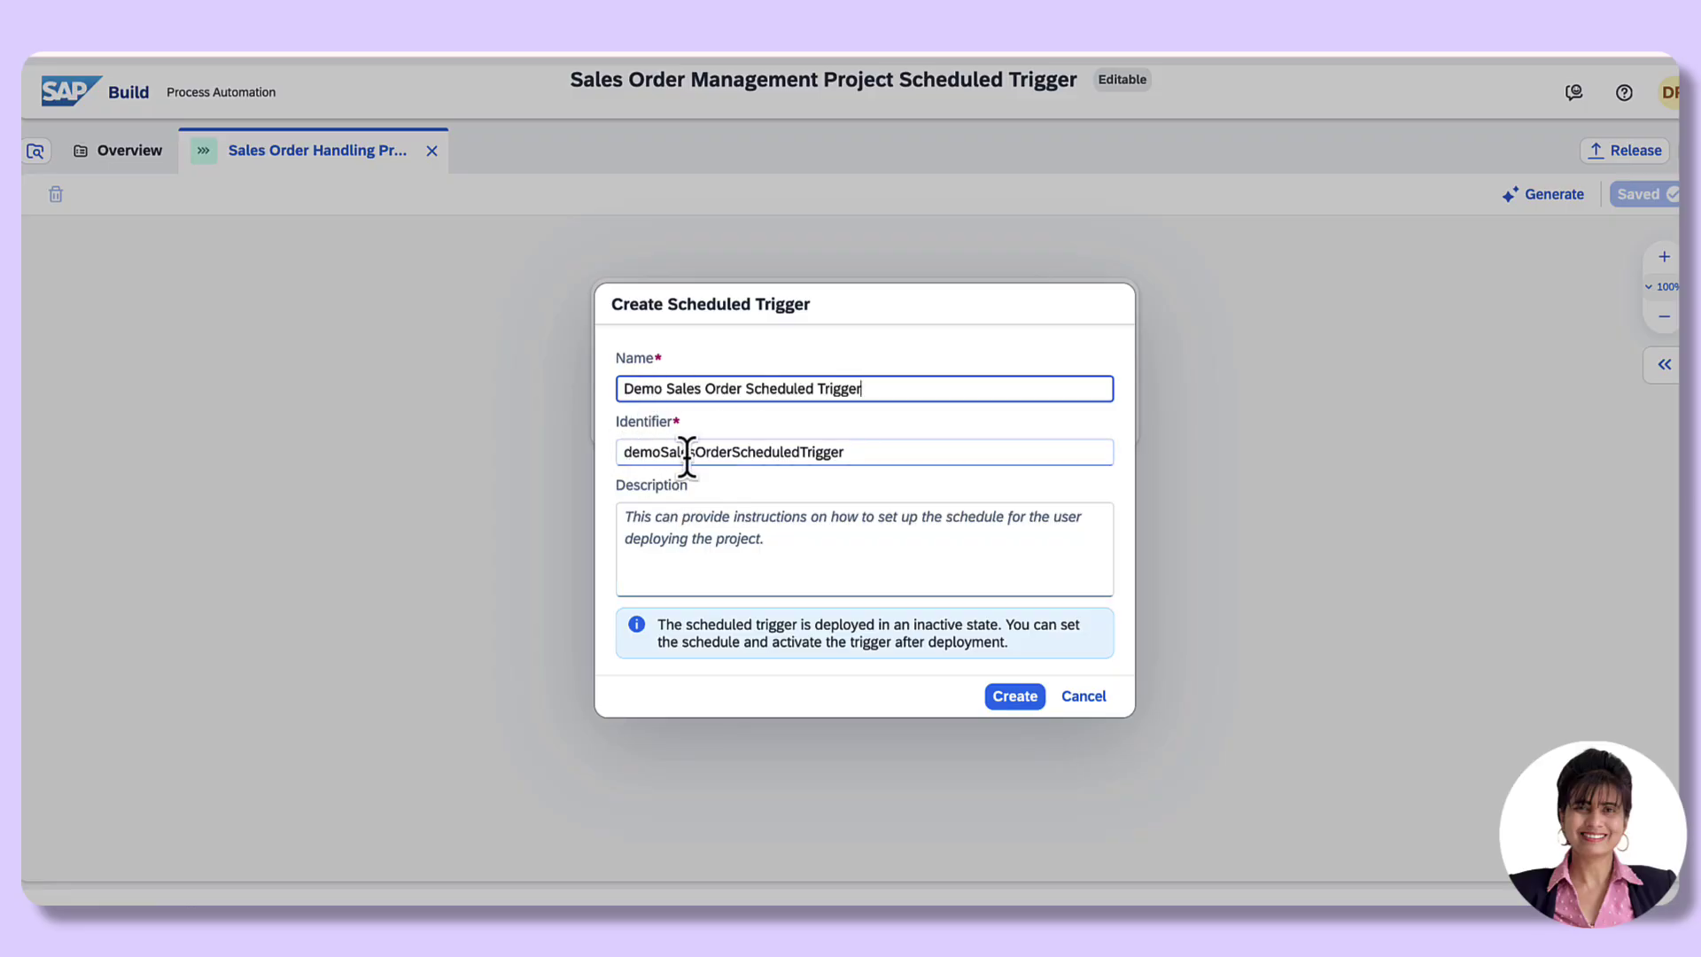
{"action": "left_click", "coordinate": [1009, 698]}
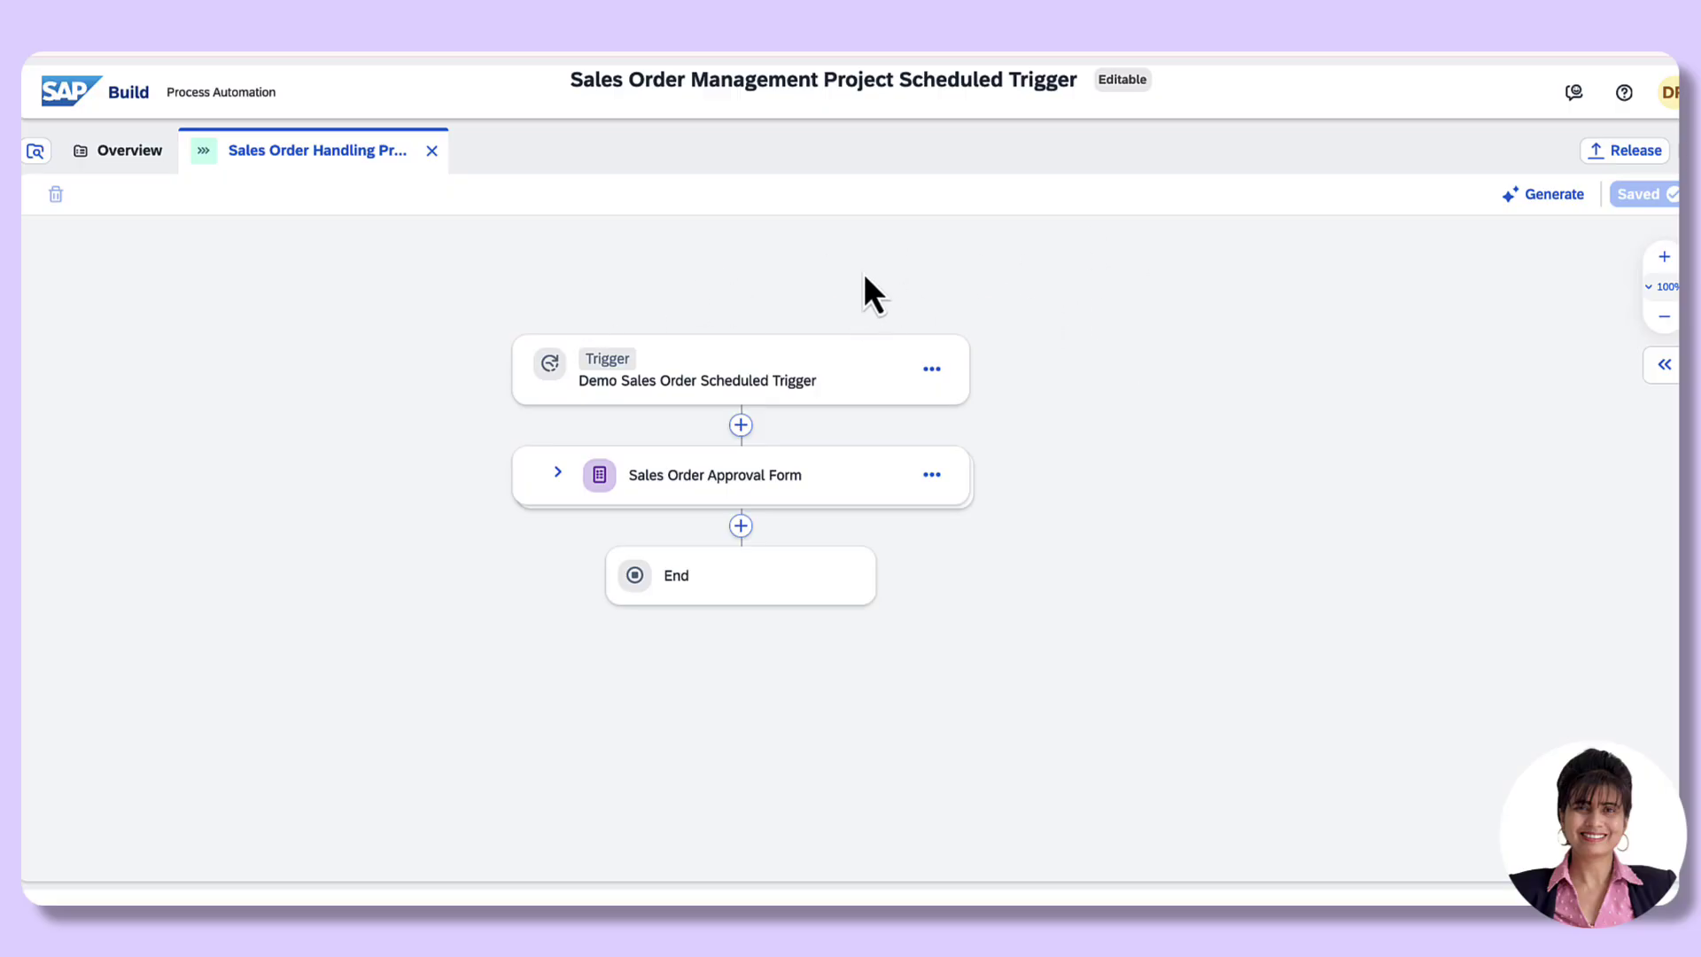
Step: In the process inputs, add two new inputs and name the first one Material
{"action": "left_click", "coordinate": [1665, 366]}
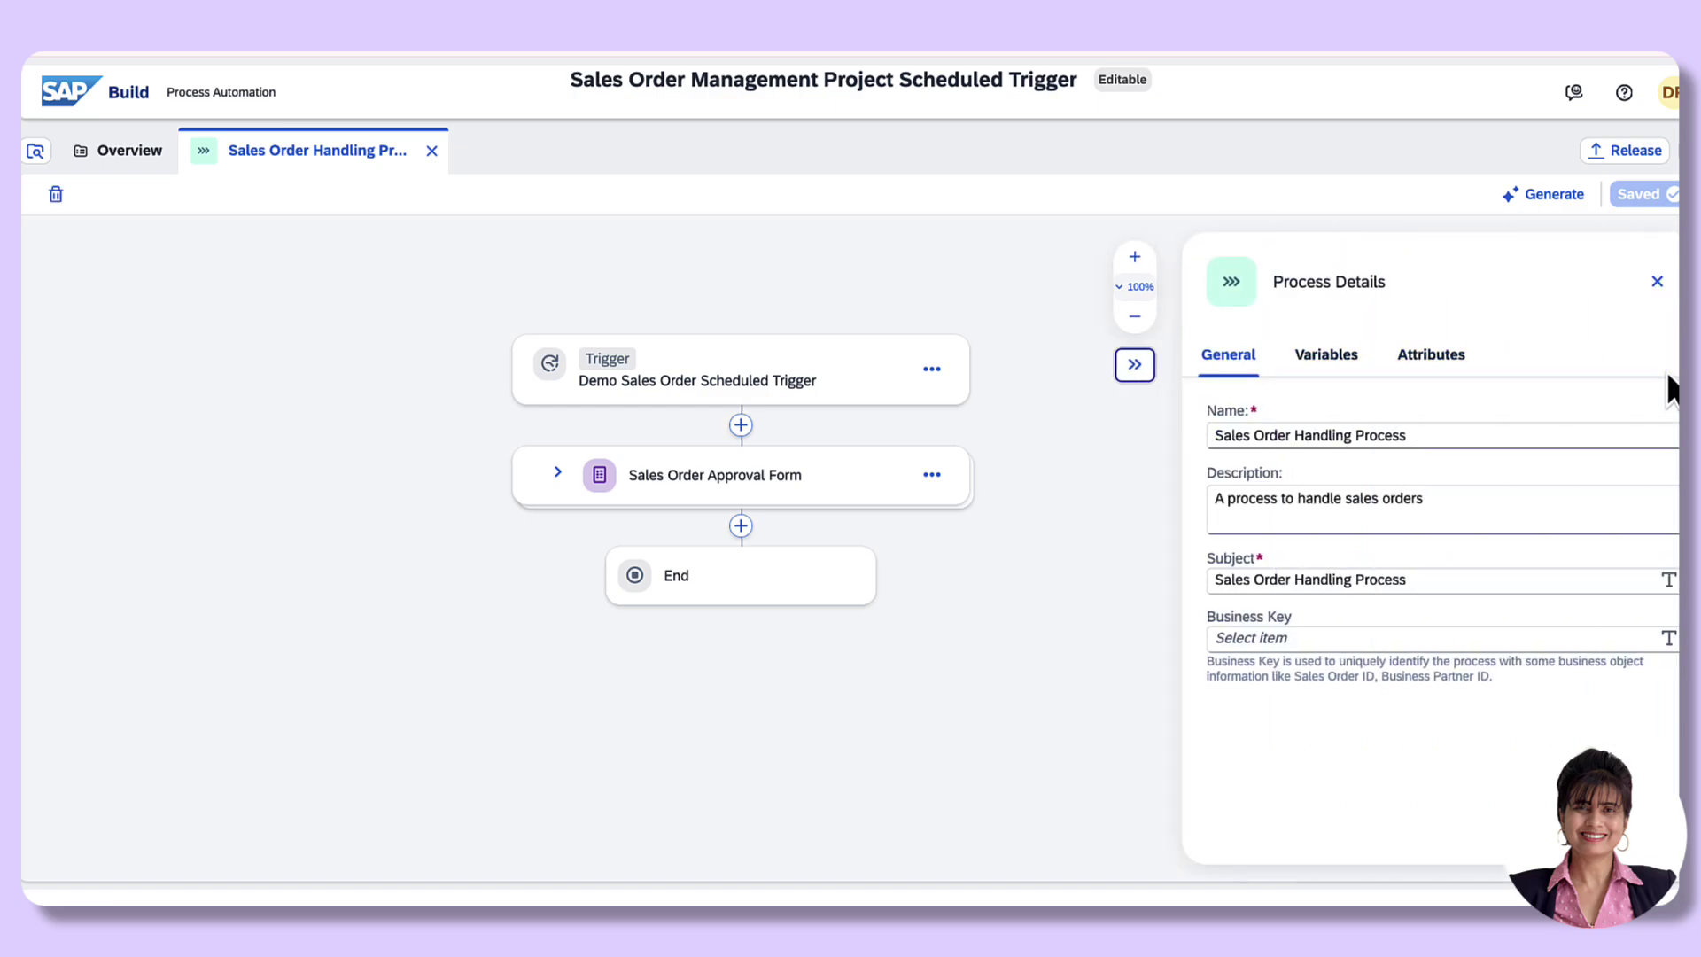
{"action": "left_click", "coordinate": [1328, 359]}
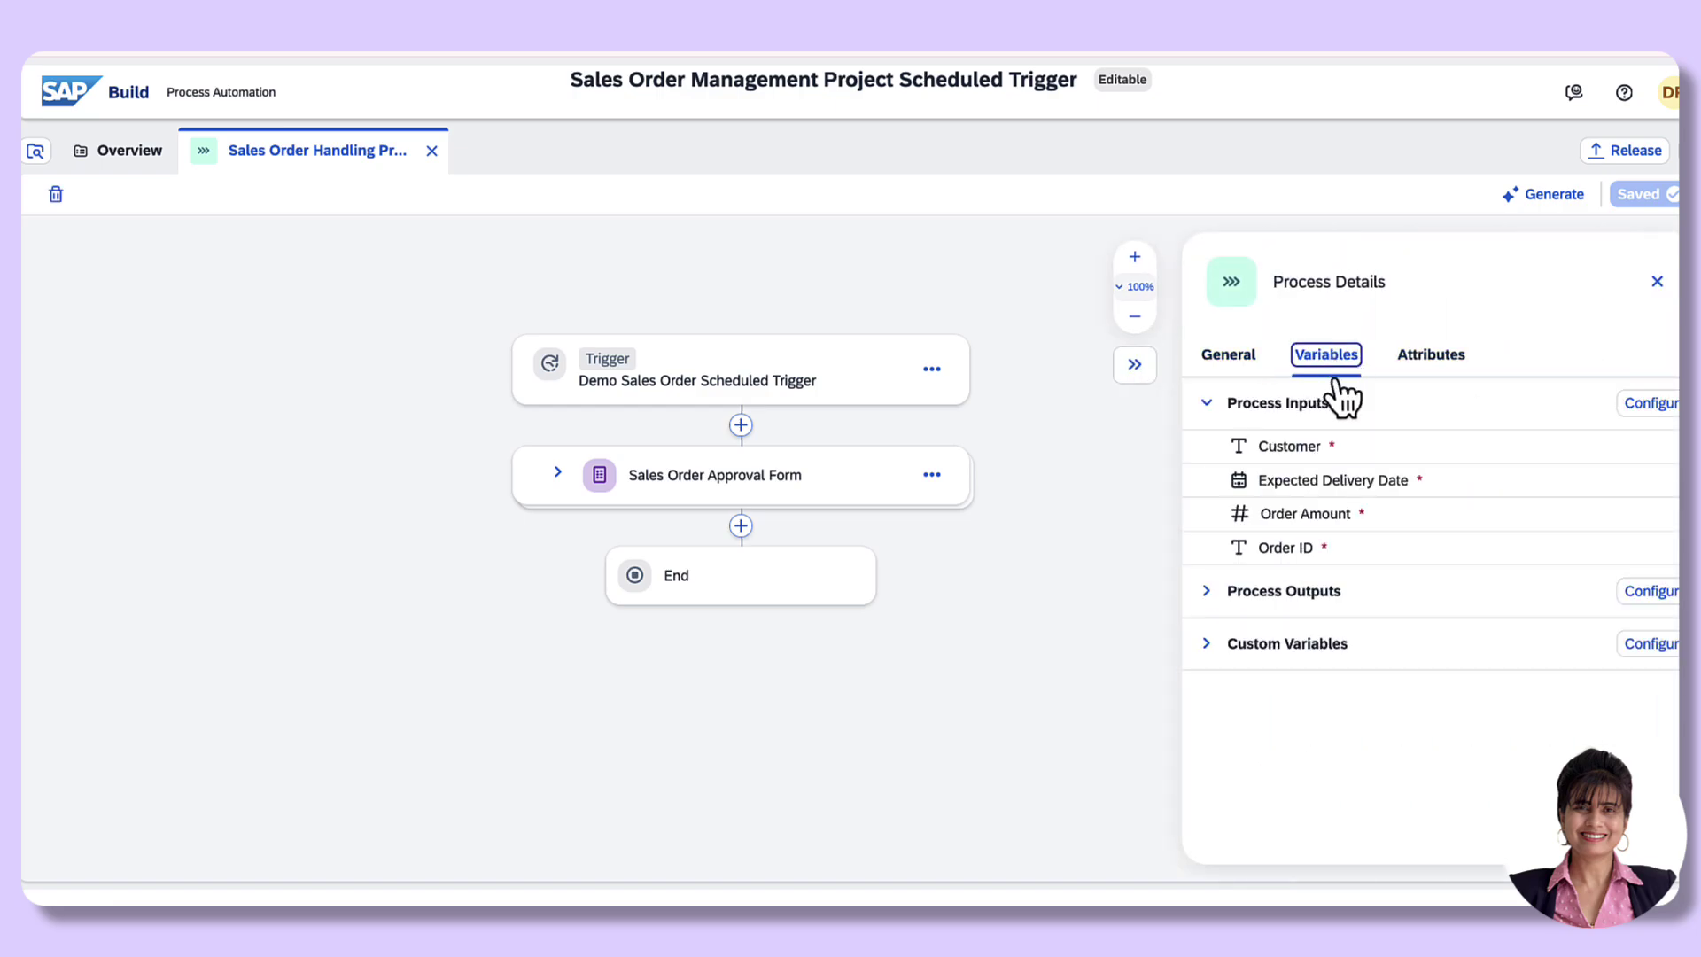
{"action": "left_click", "coordinate": [1661, 407]}
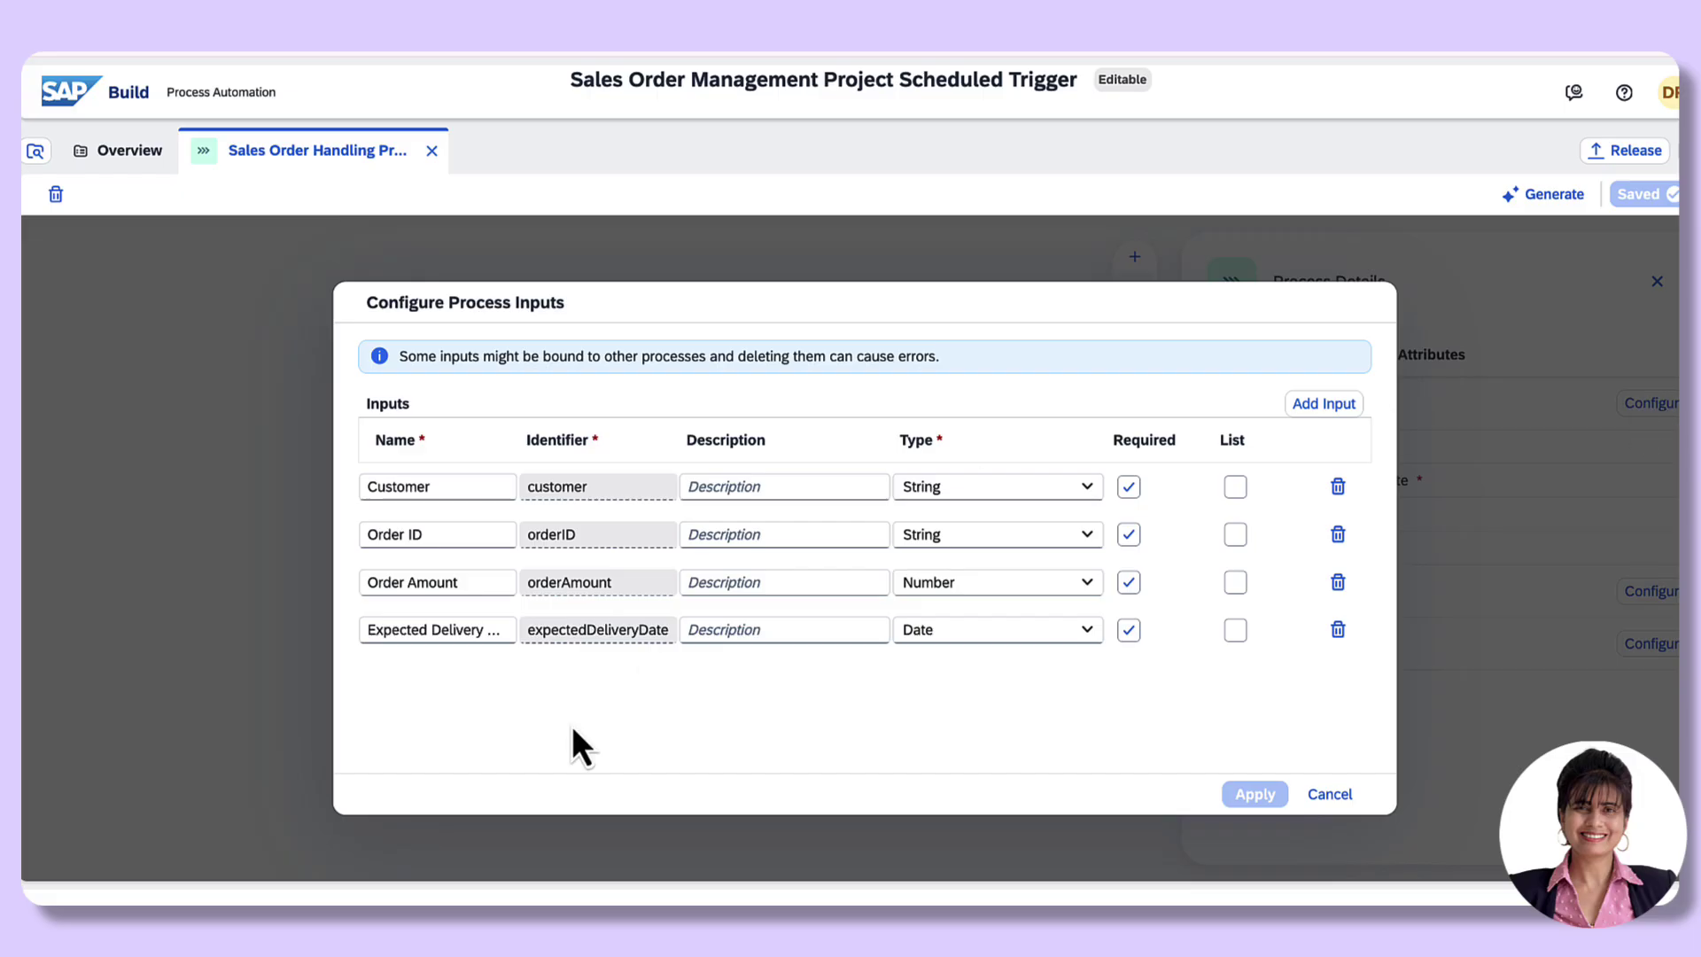
{"action": "left_click", "coordinate": [1323, 405]}
{"action": "left_click", "coordinate": [1322, 405]}
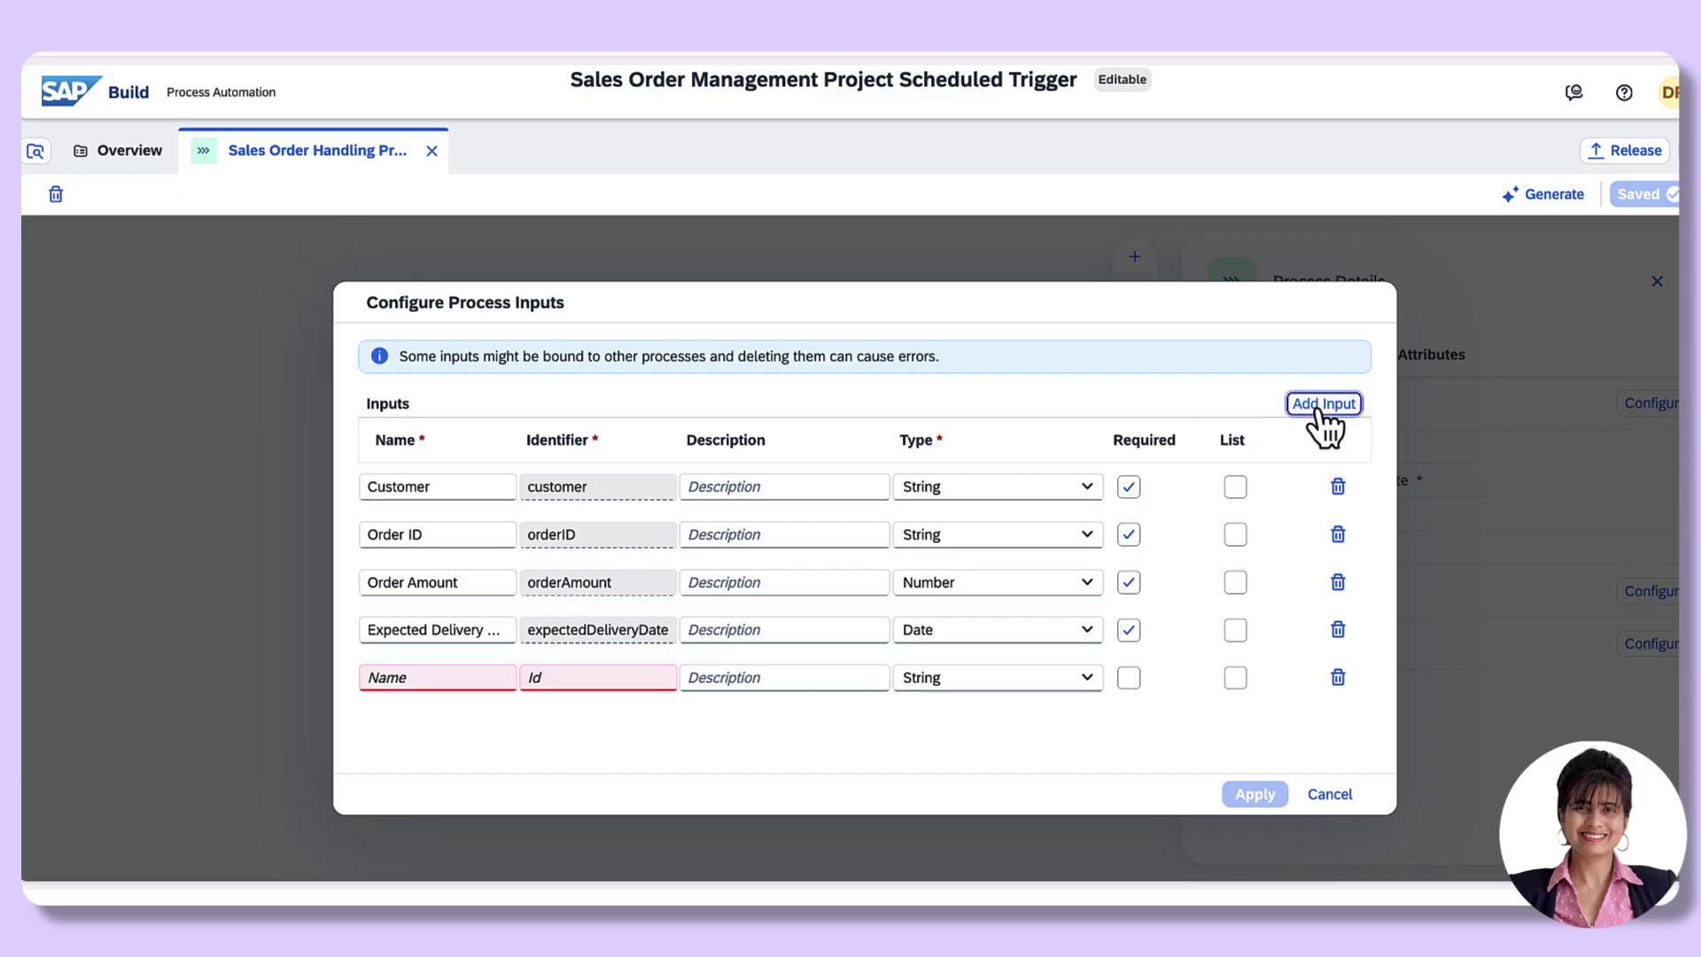
{"action": "left_click", "coordinate": [386, 678]}
{"action": "type", "text": "Ma"}
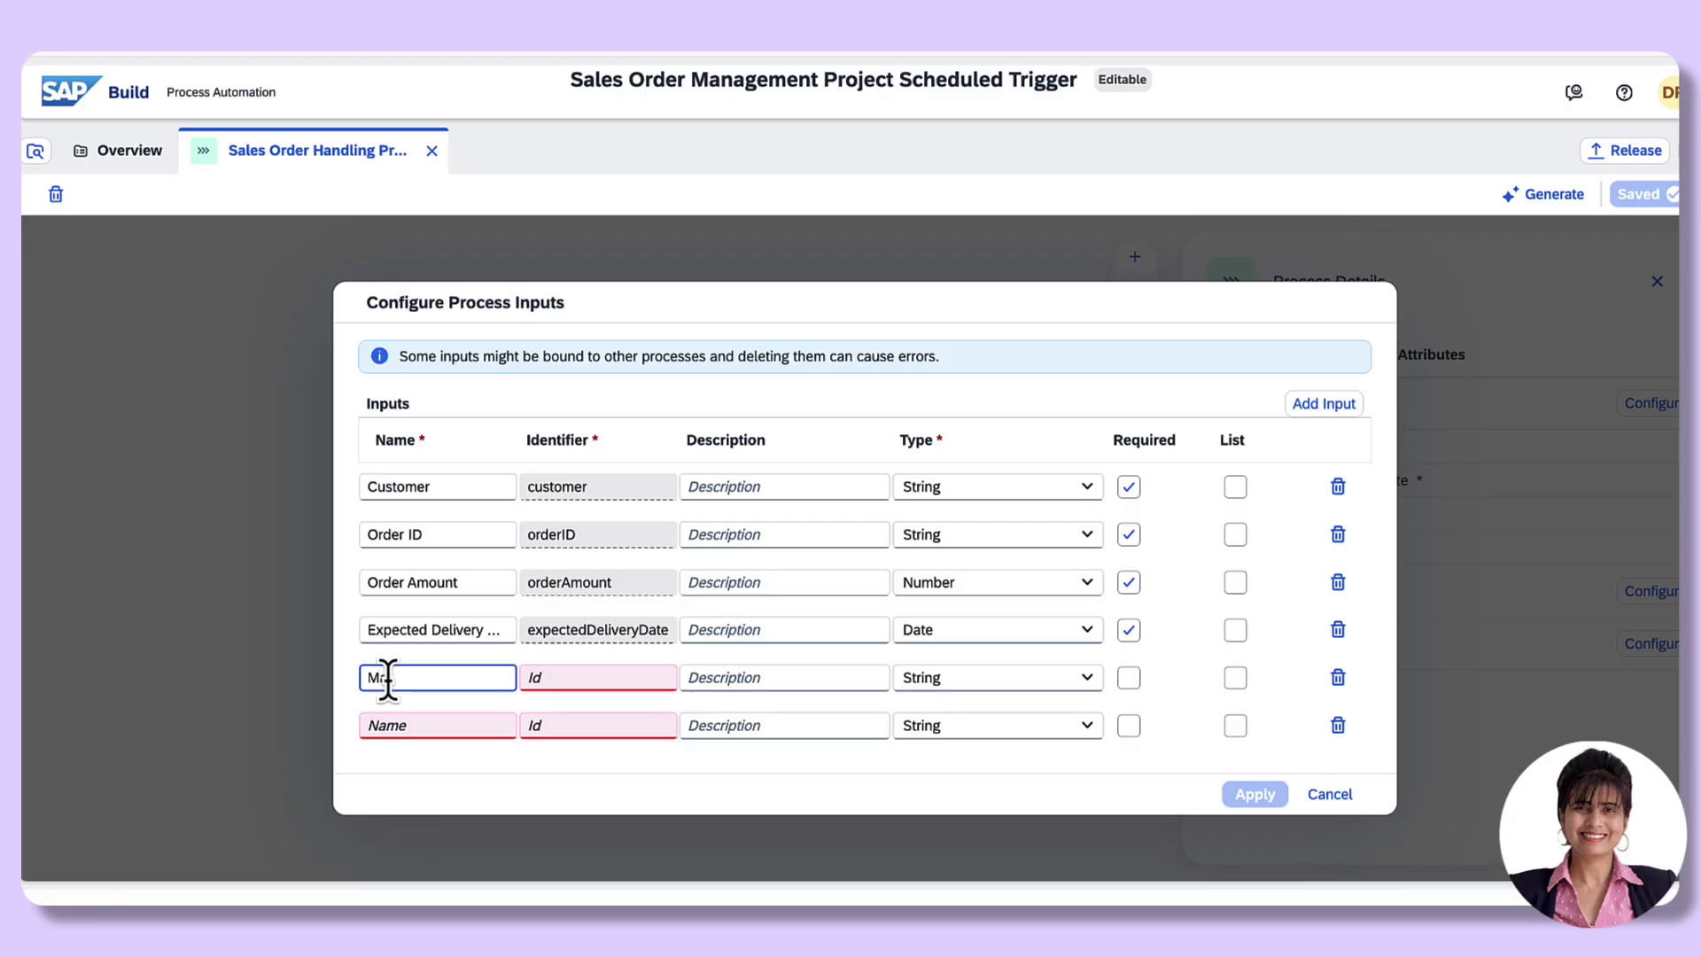
{"action": "type", "text": "terial"}
Step: Add a Quantity input of type Number and a Unit input of type String
{"action": "left_click", "coordinate": [387, 726]}
{"action": "type", "text": "Qu"}
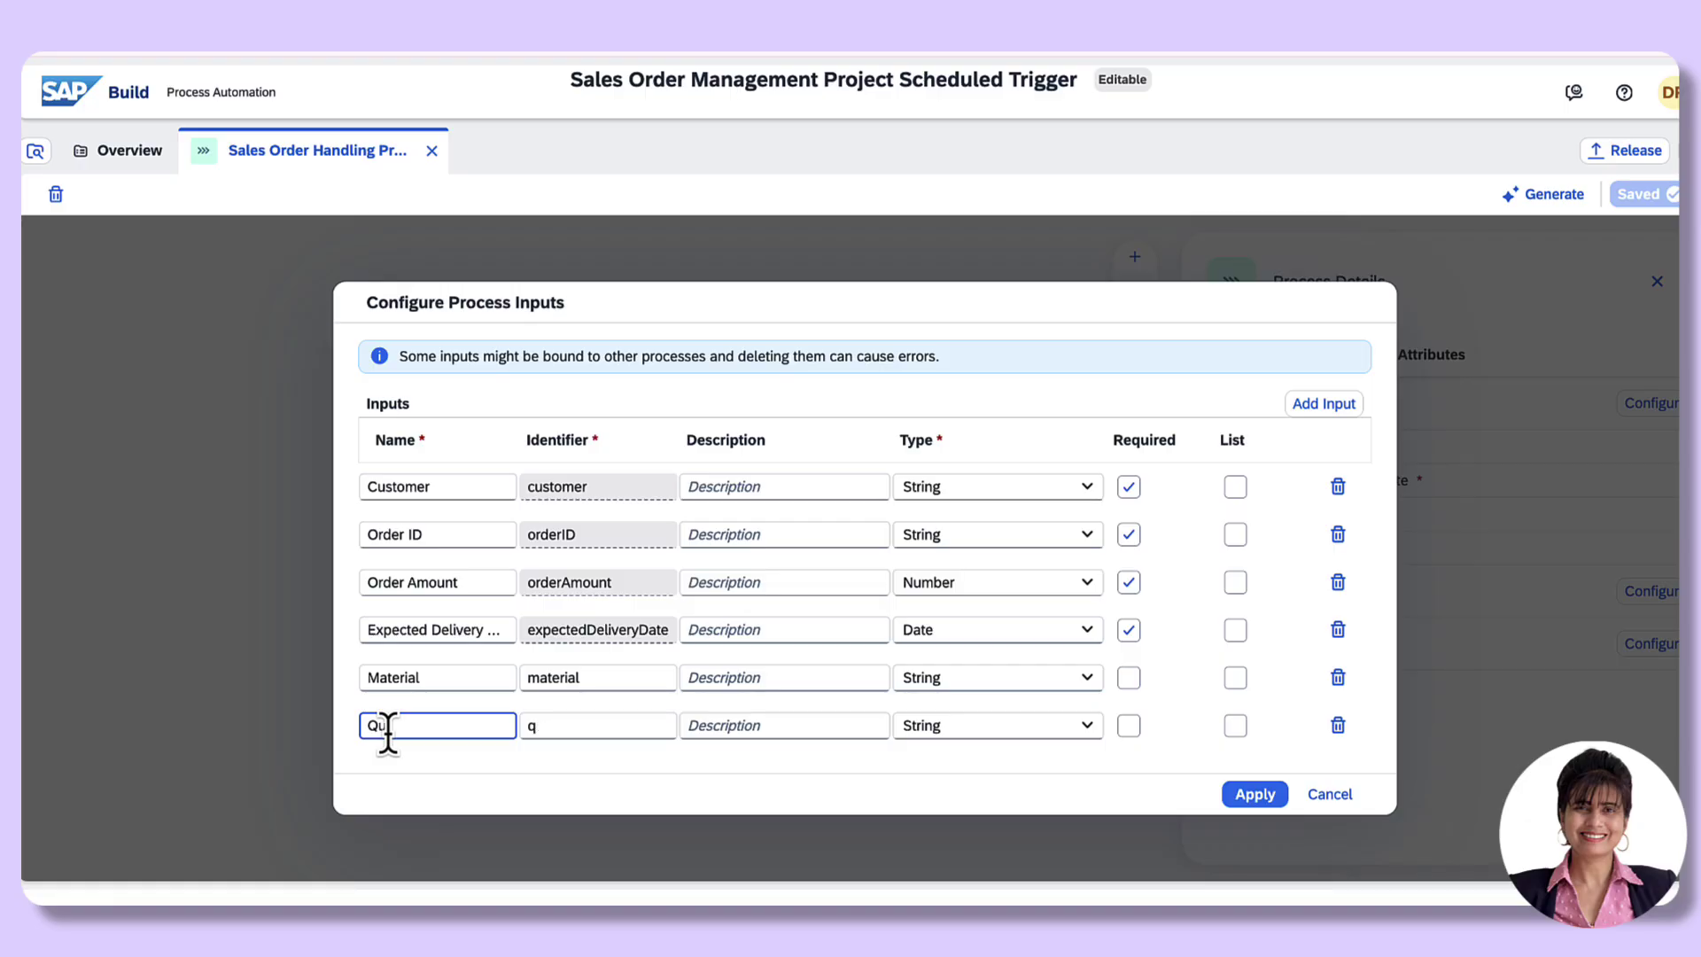
{"action": "type", "text": "antity"}
{"action": "left_click", "coordinate": [1001, 725]}
{"action": "left_click", "coordinate": [970, 567]}
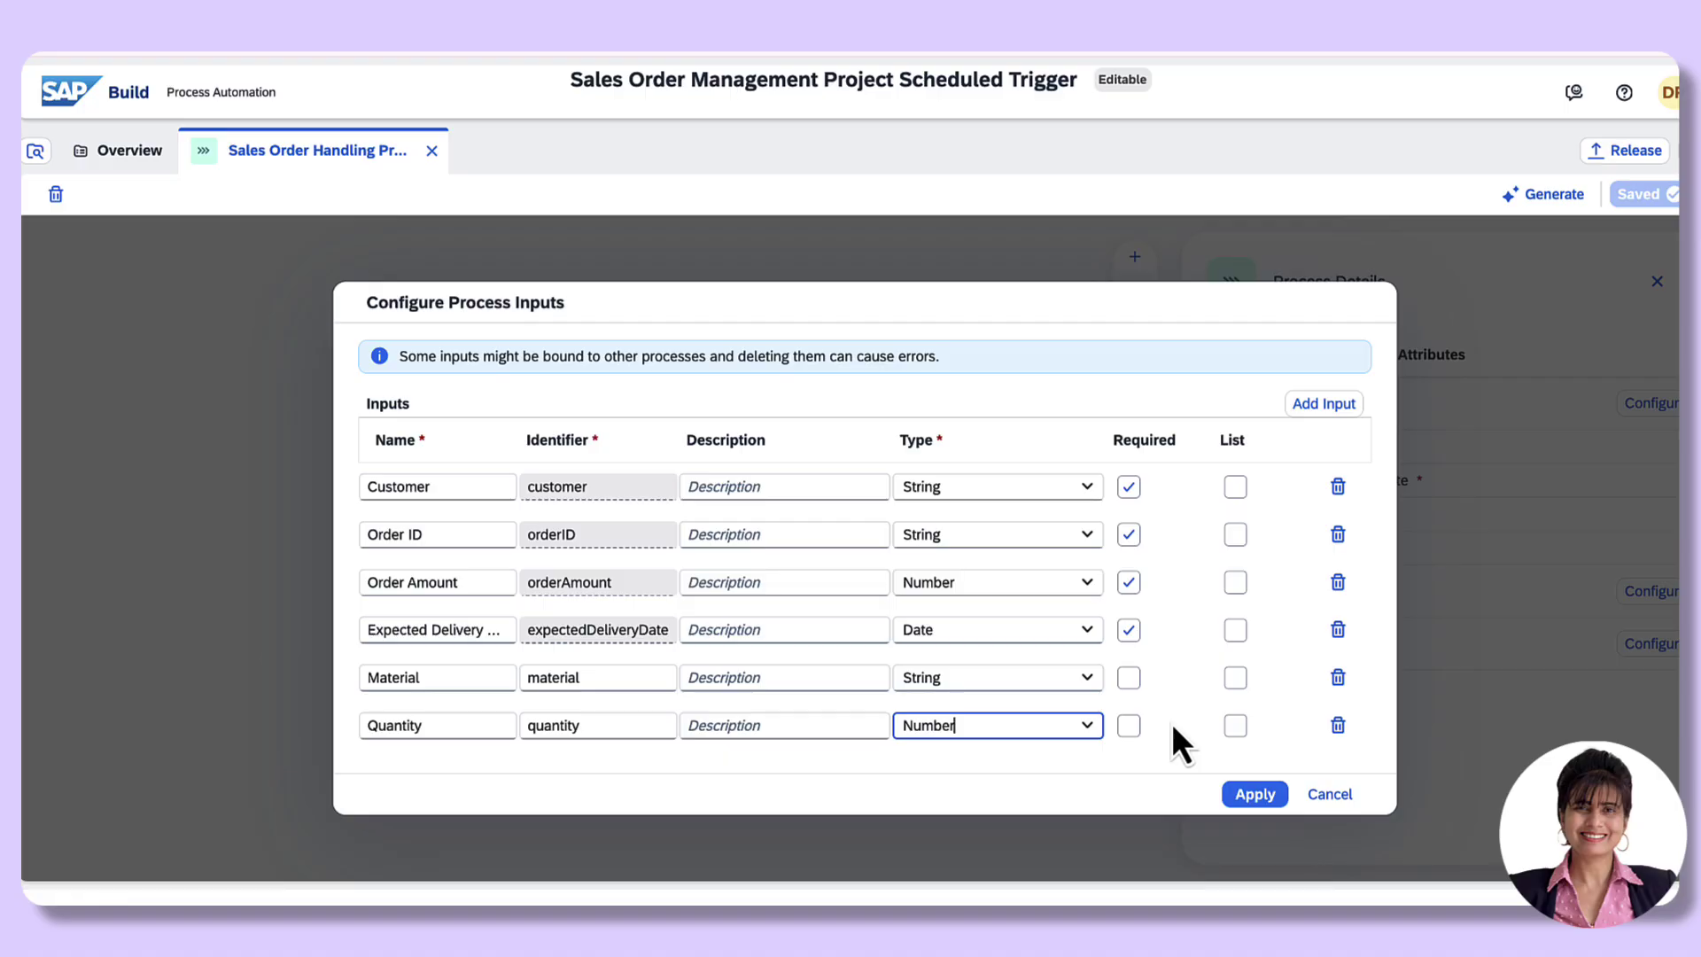
{"action": "left_click", "coordinate": [1323, 404]}
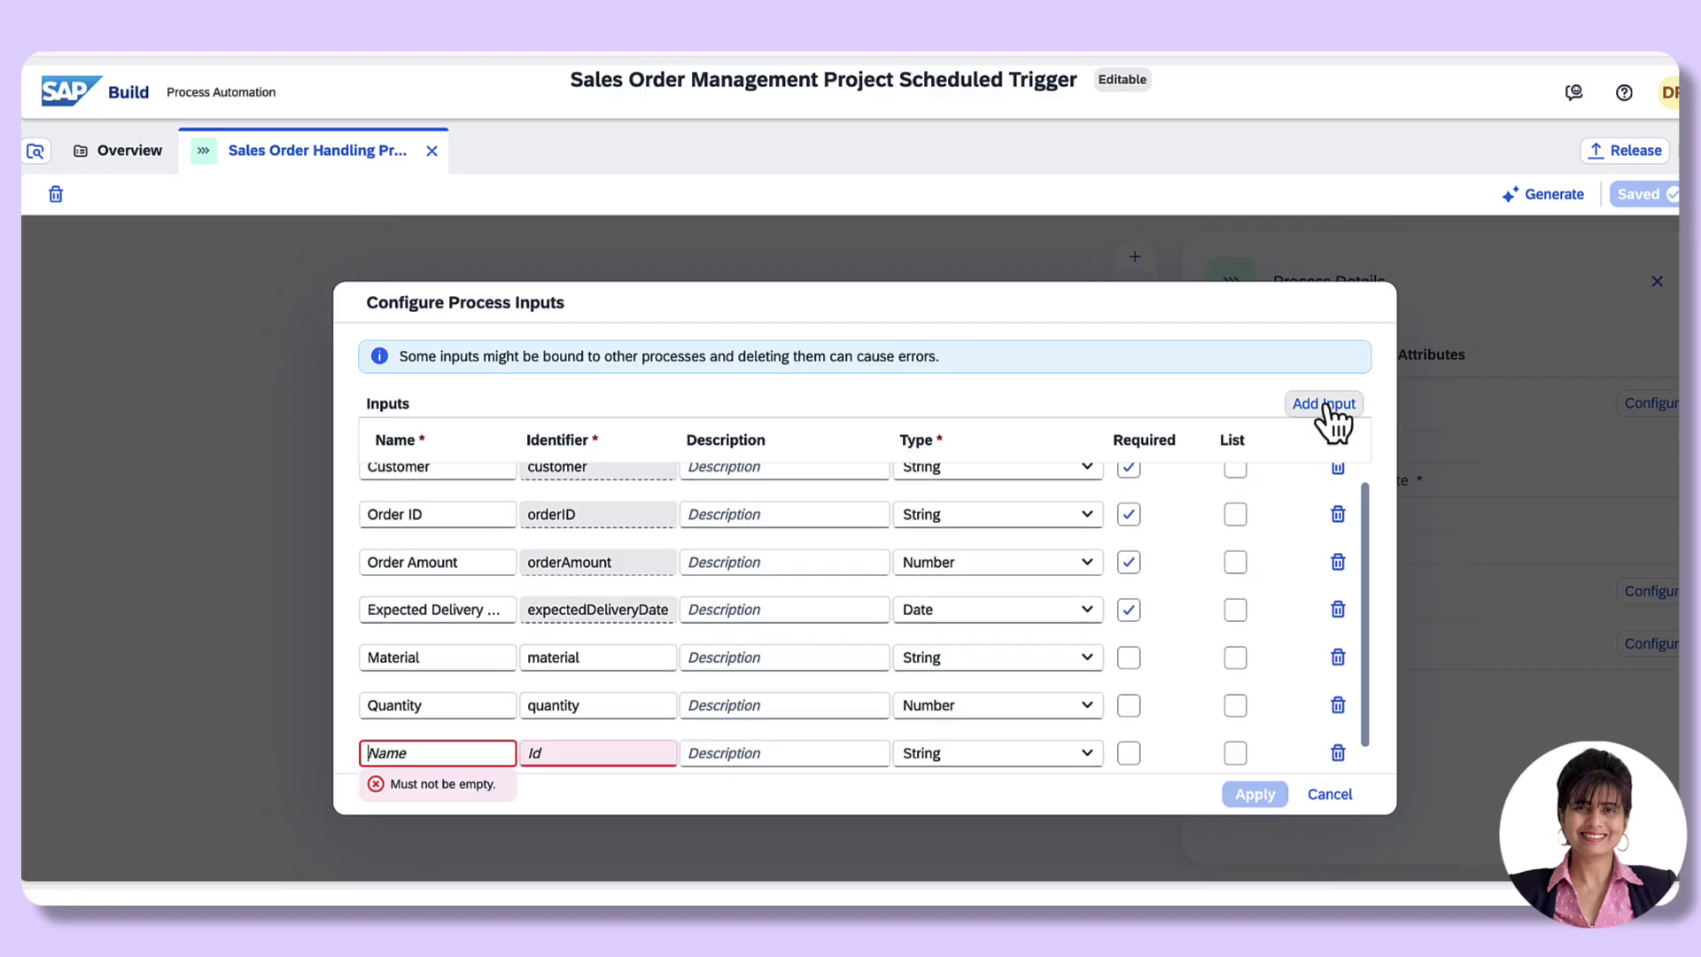
{"action": "left_click", "coordinate": [473, 749]}
{"action": "type", "text": "Unit"}
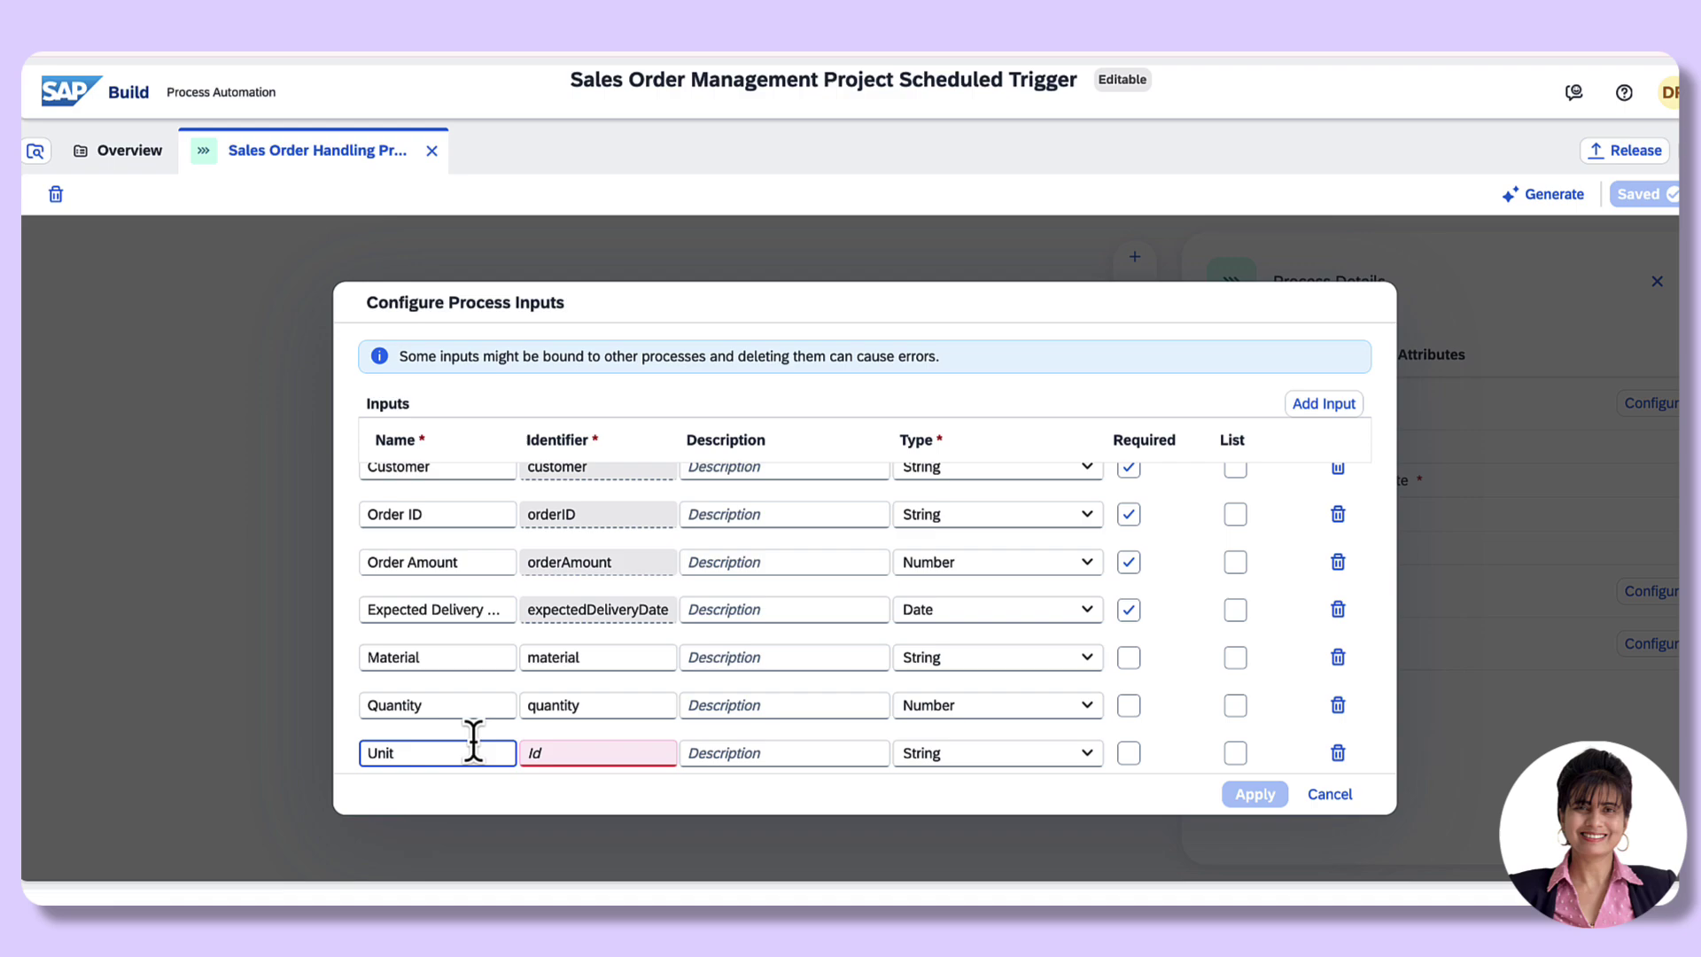
{"action": "left_click", "coordinate": [992, 753]}
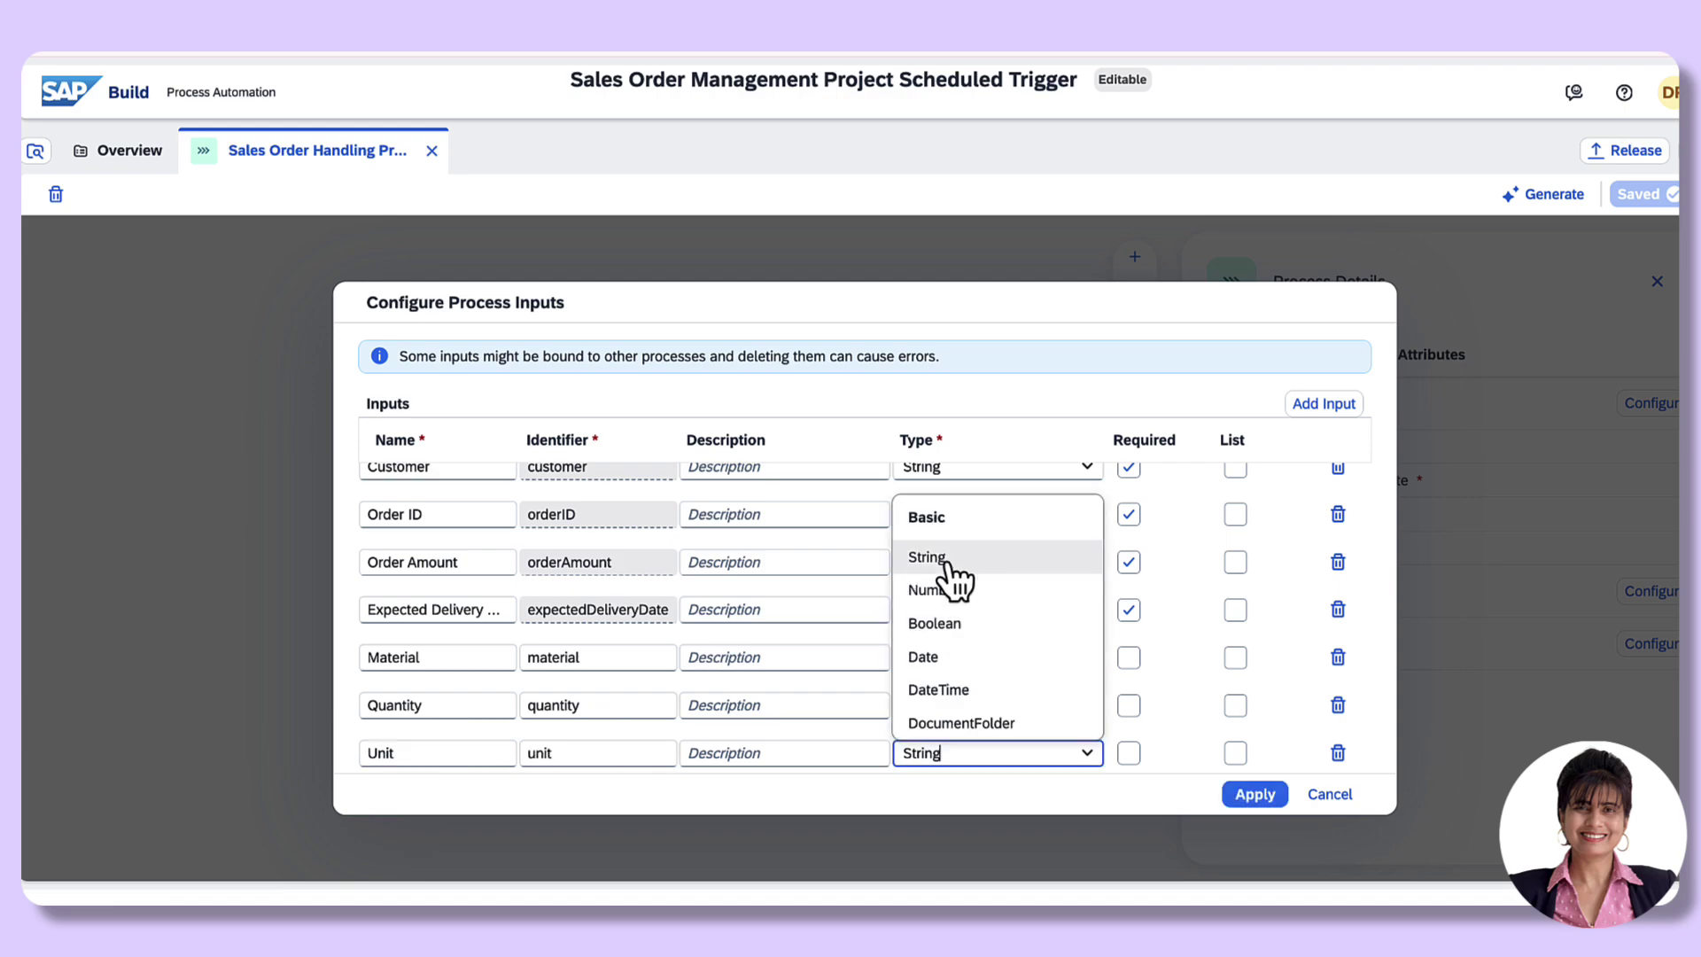
{"action": "left_click", "coordinate": [945, 557]}
Step: Mark Unit, Quantity and Material as required, apply the inputs, and save the process
{"action": "left_click", "coordinate": [1128, 753]}
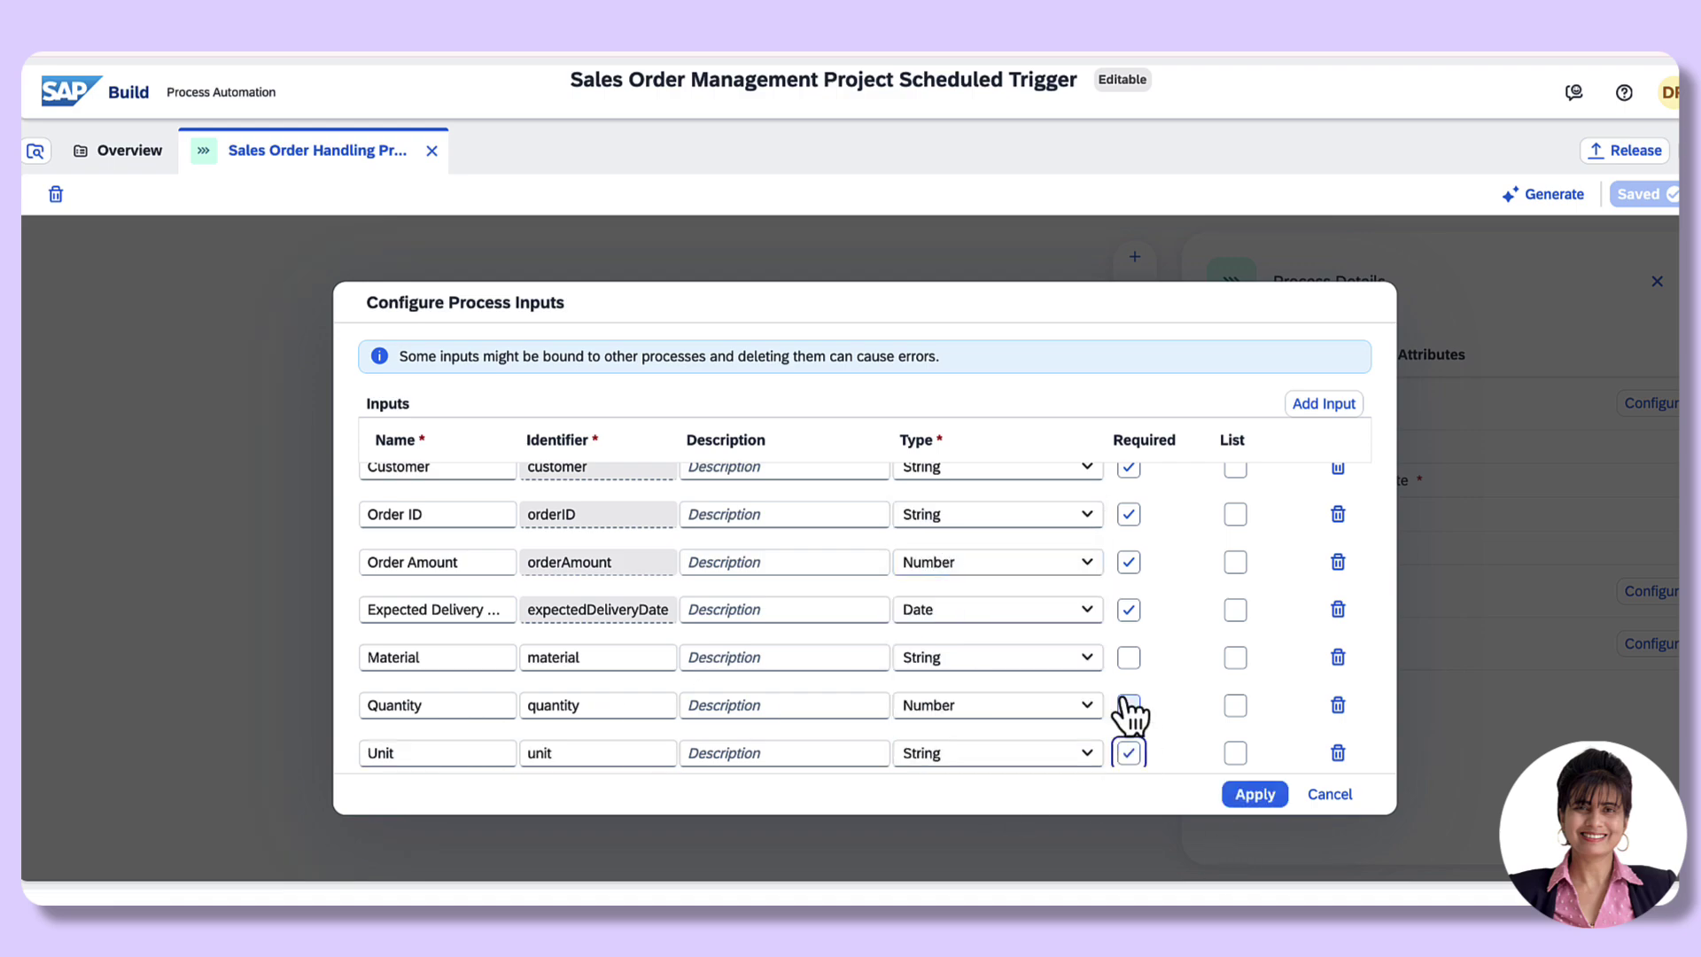
{"action": "left_click", "coordinate": [1128, 705]}
{"action": "left_click", "coordinate": [1128, 657]}
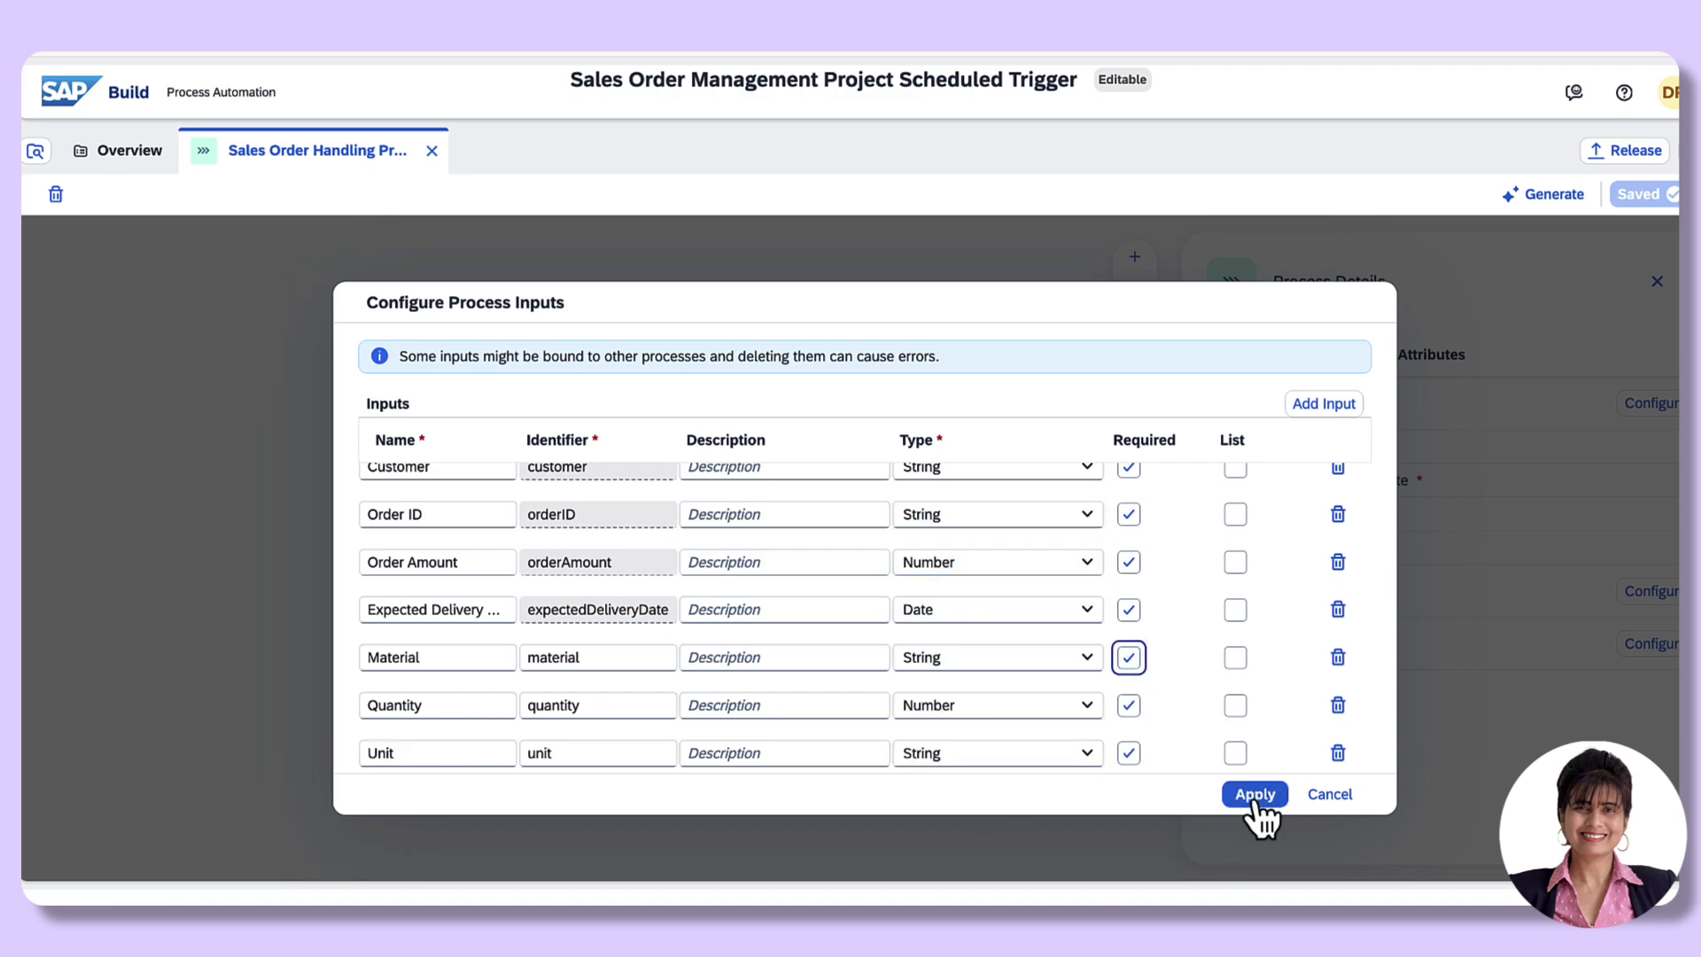
{"action": "left_click", "coordinate": [1257, 796]}
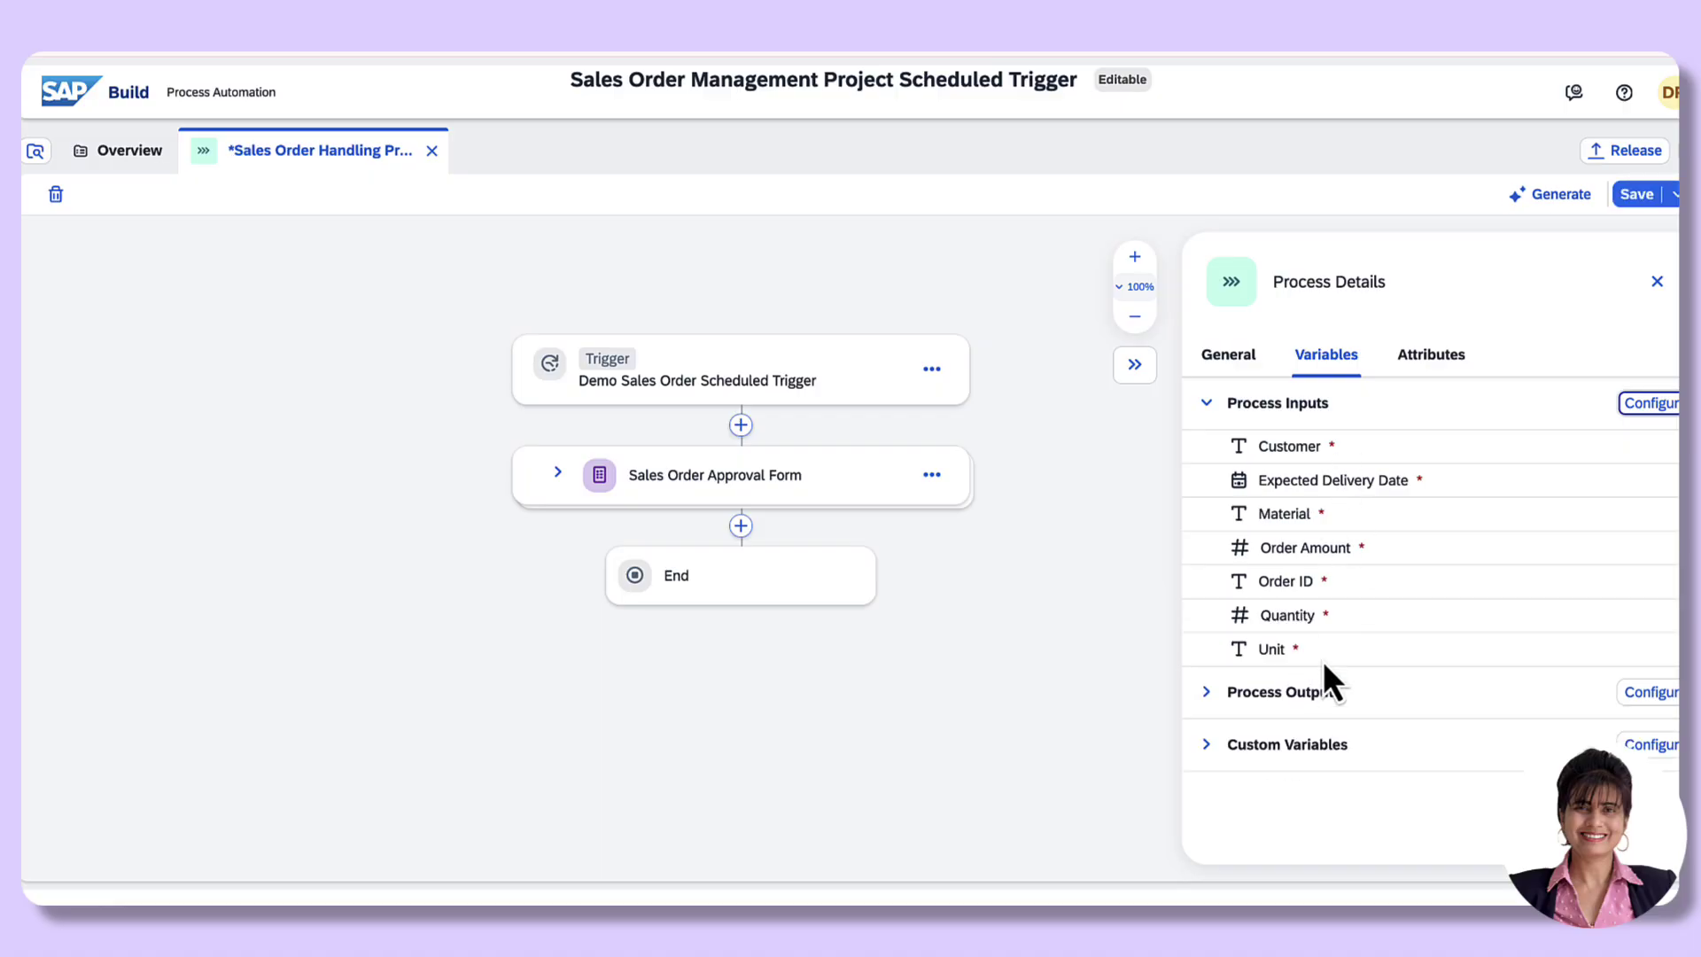
{"action": "left_click", "coordinate": [1636, 194]}
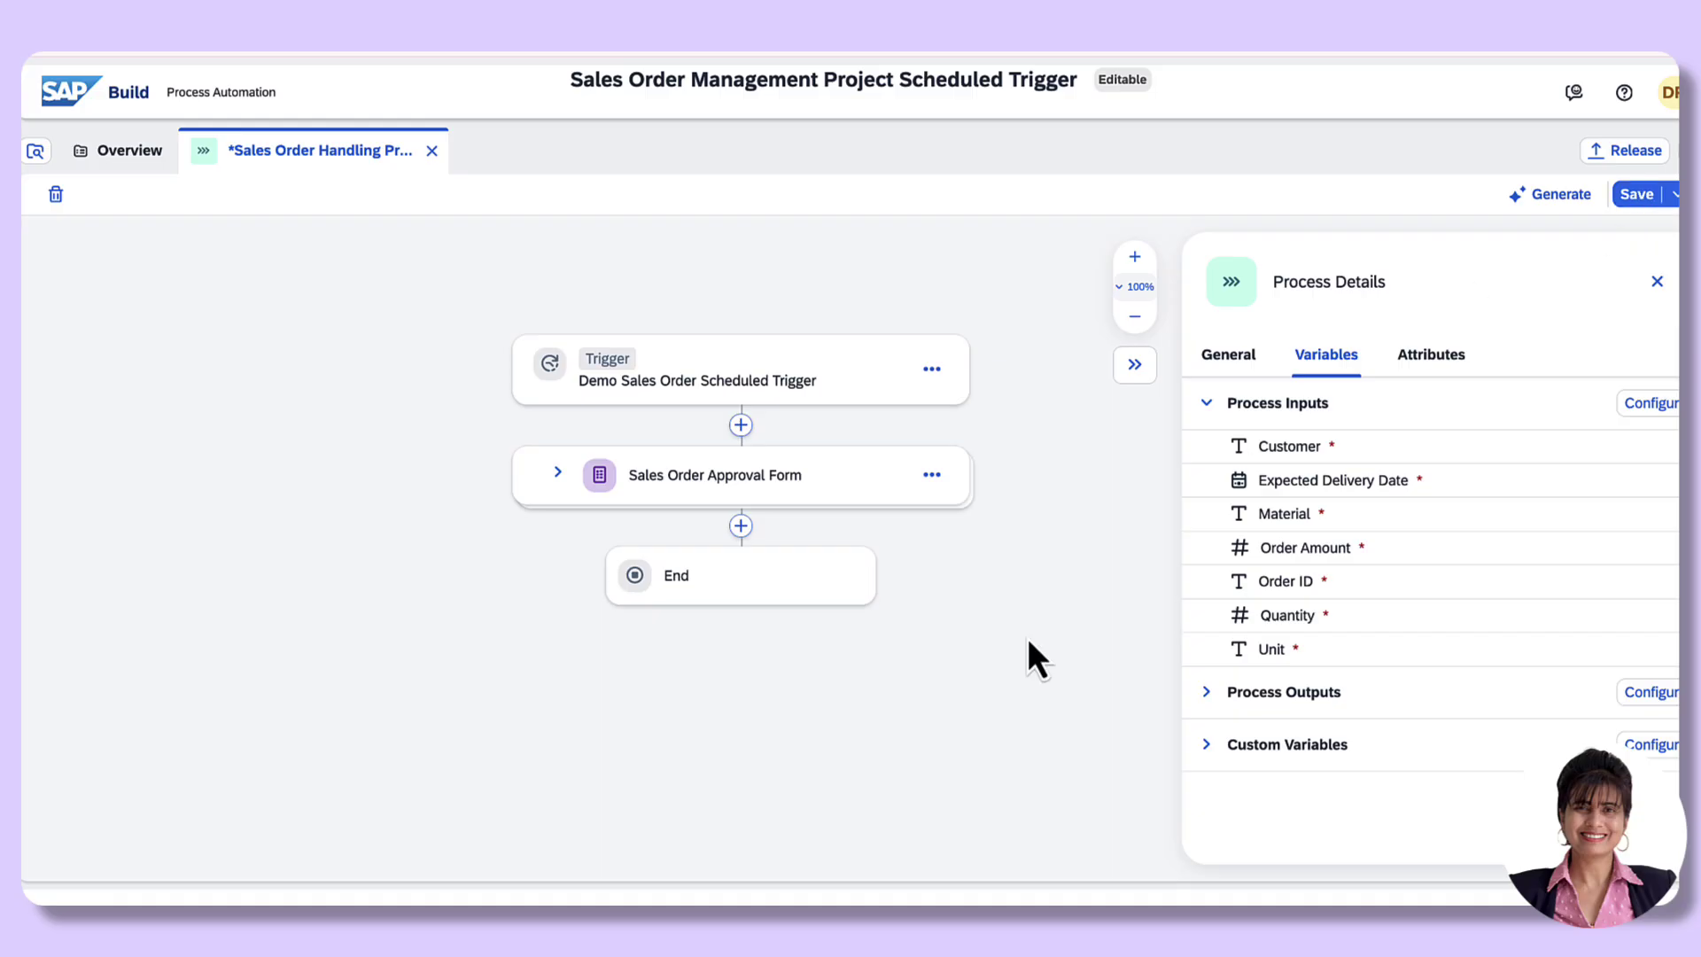
{"action": "left_click", "coordinate": [1655, 282]}
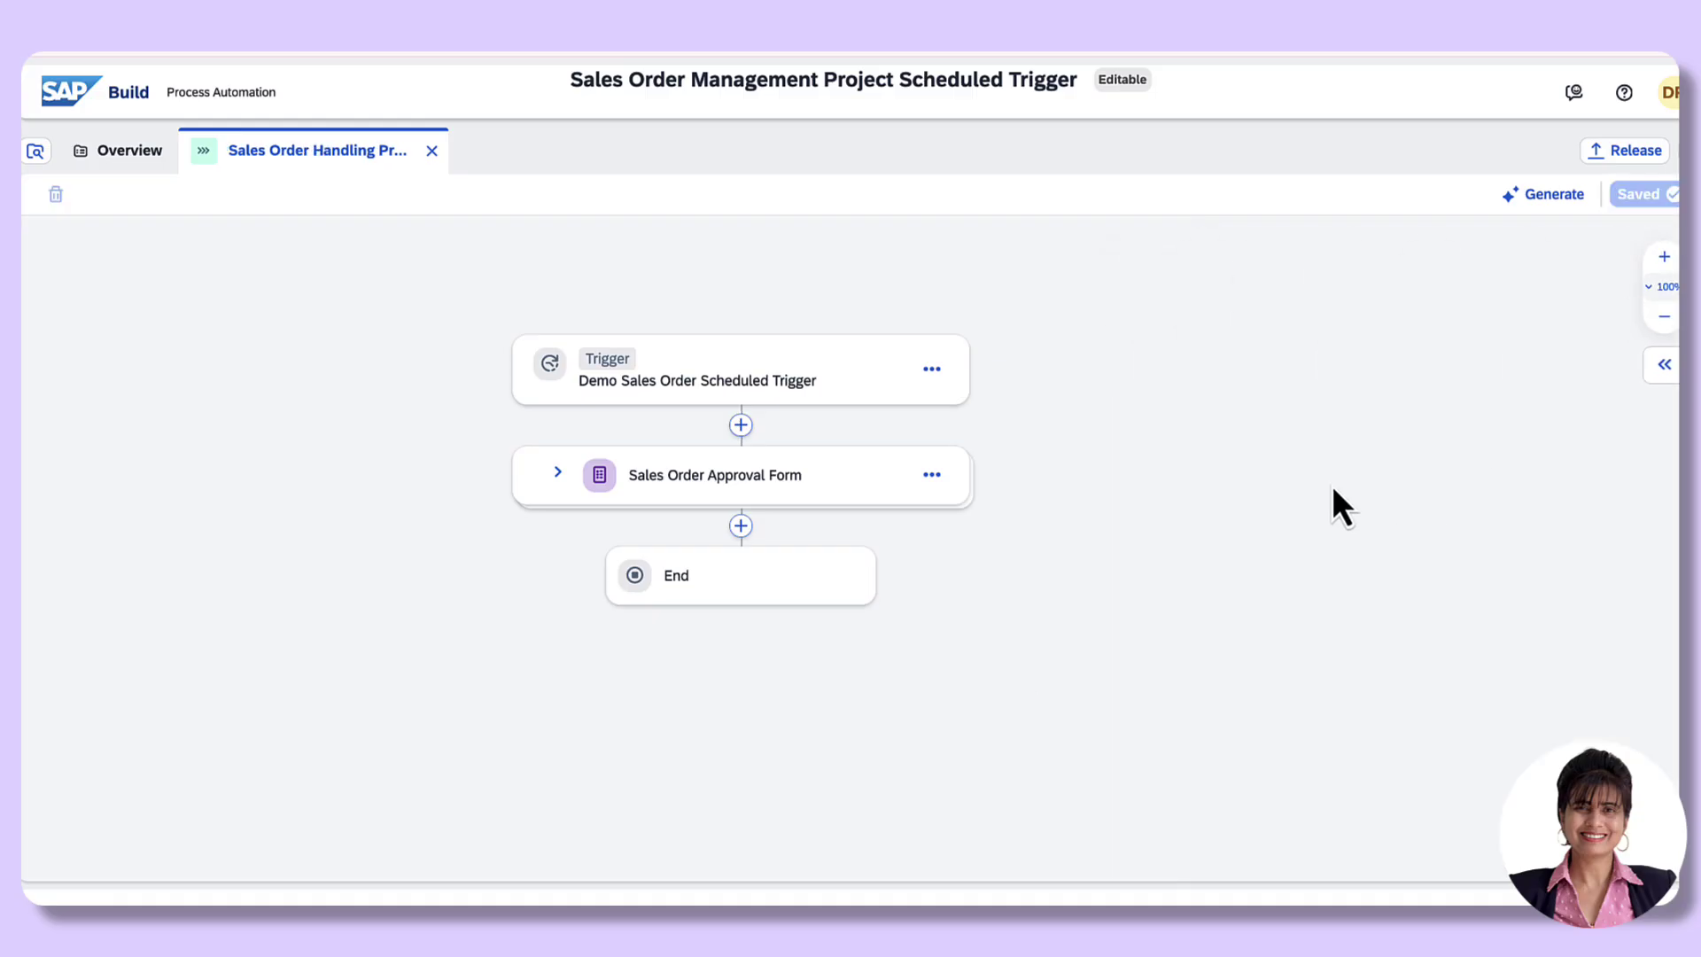
Step: Confirm the scheduled trigger's Outputs list the new Material, Quantity and Unit inputs
{"action": "left_click", "coordinate": [662, 388]}
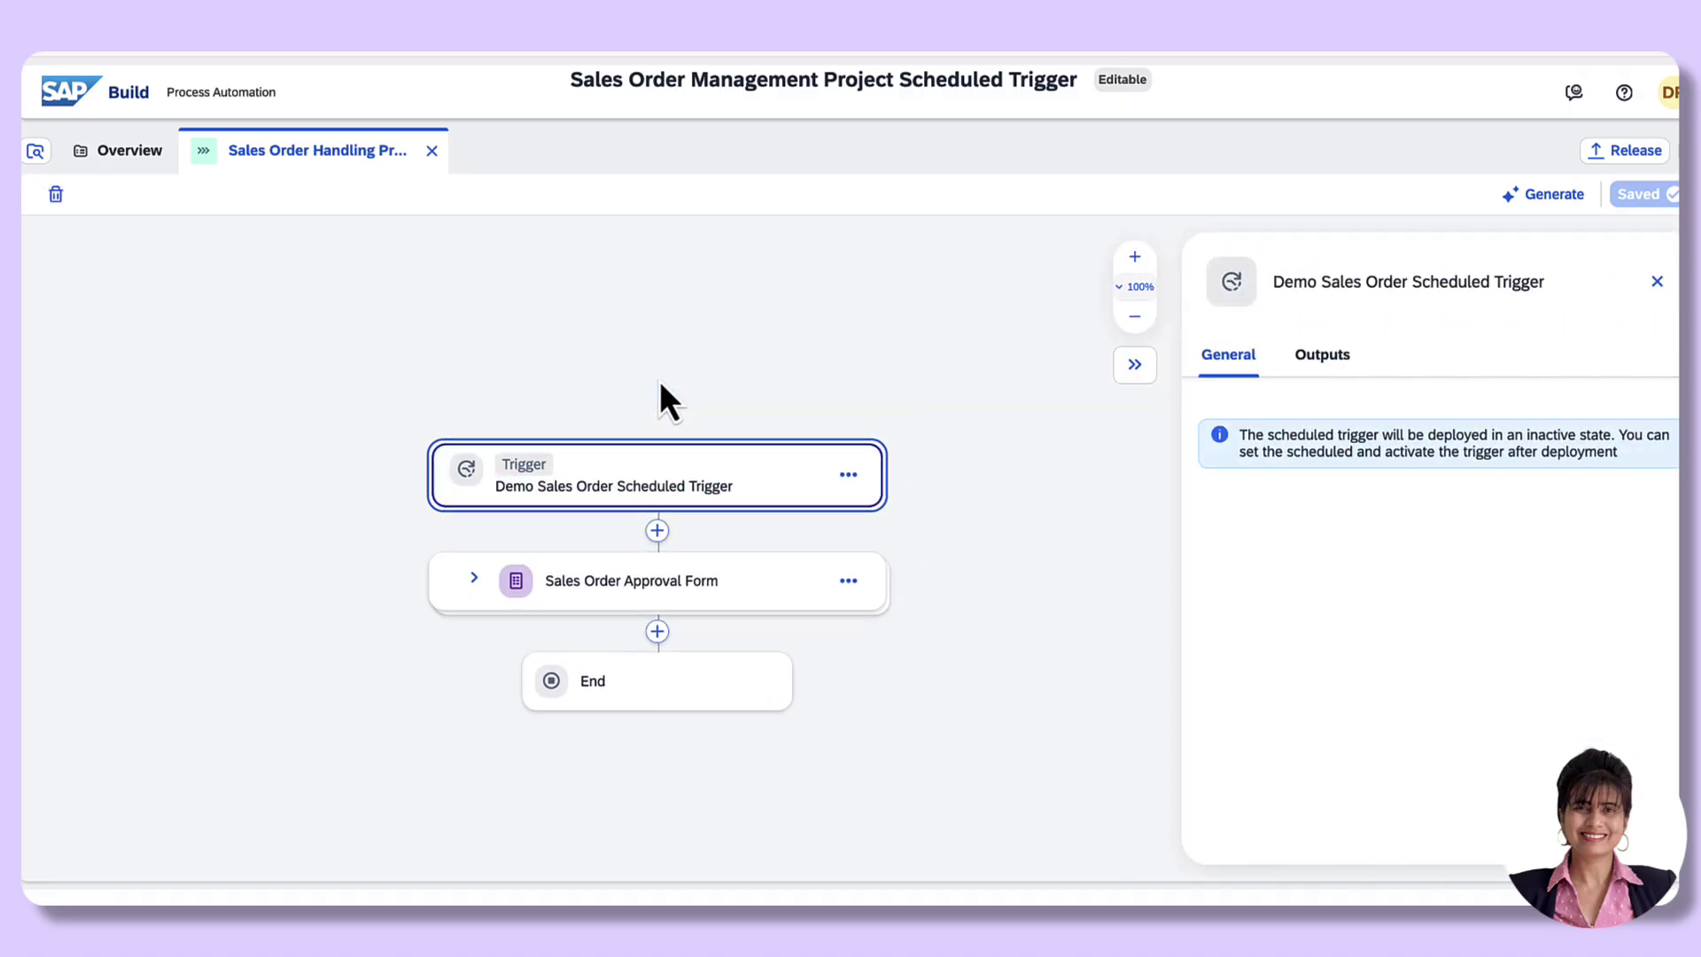
{"action": "left_click", "coordinate": [1337, 357]}
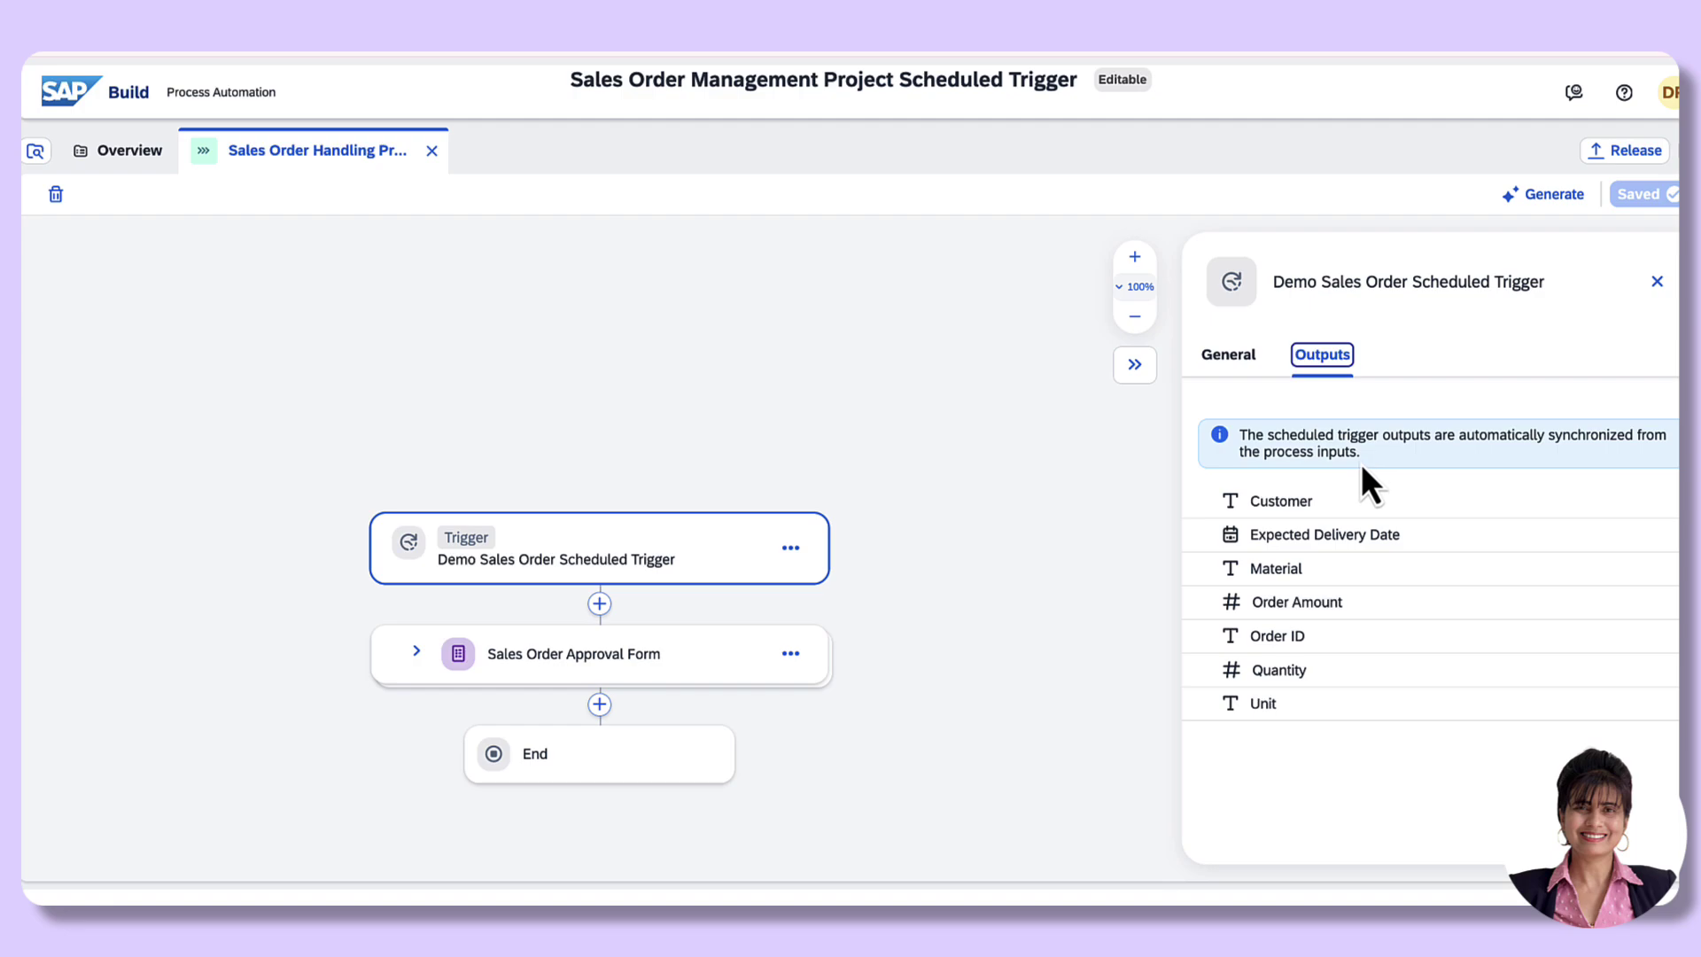
{"action": "left_click", "coordinate": [1657, 281]}
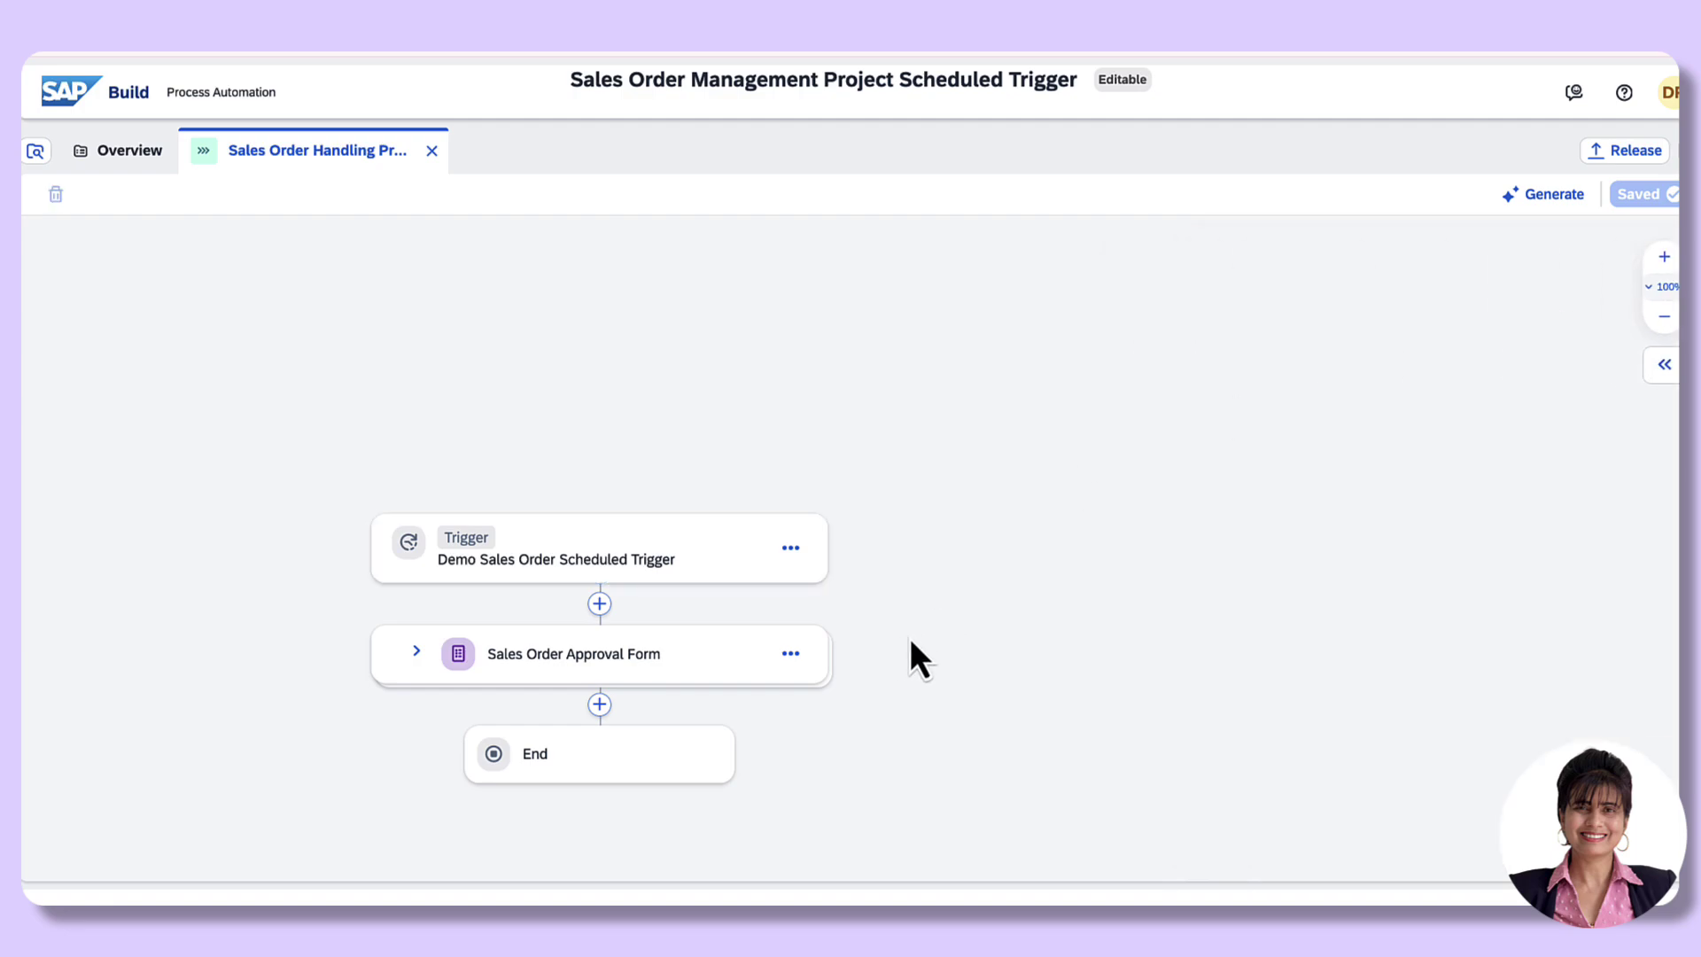
{"action": "left_click_drag", "start_coordinate": [910, 644], "coordinate": [979, 465]}
Step: Expand the Sales Order Approval Form step and open its recipient settings
{"action": "left_click", "coordinate": [487, 472]}
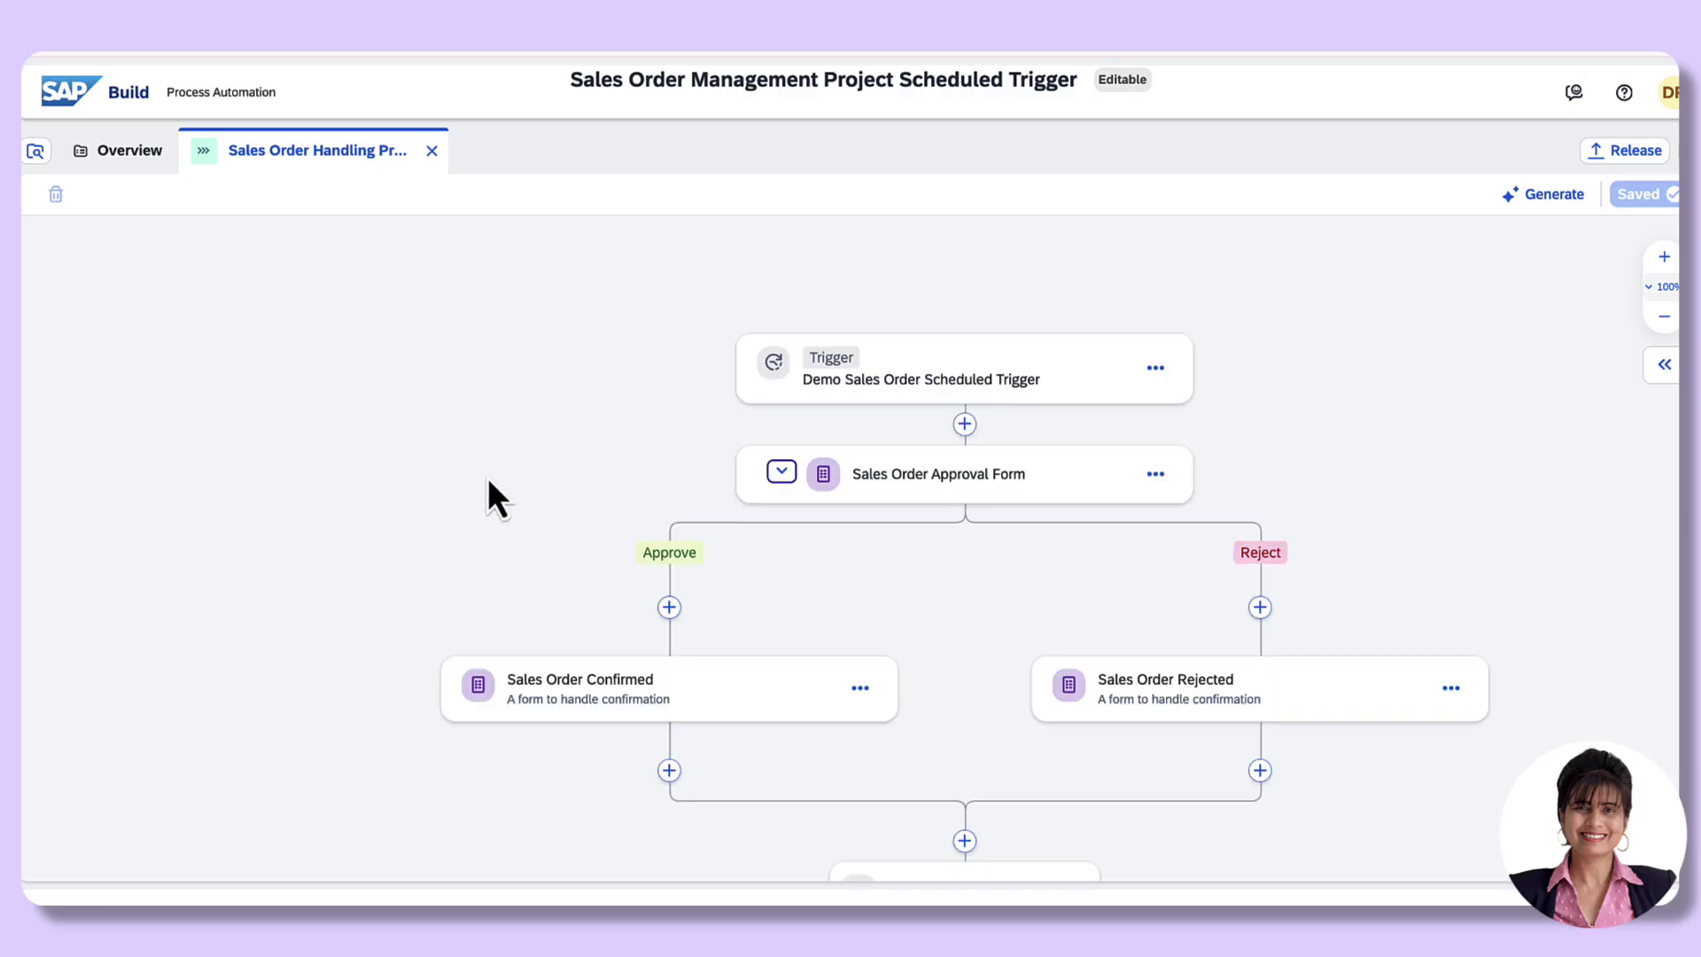
{"action": "left_click_drag", "start_coordinate": [1445, 519], "coordinate": [1176, 417]}
{"action": "left_click", "coordinate": [797, 390]}
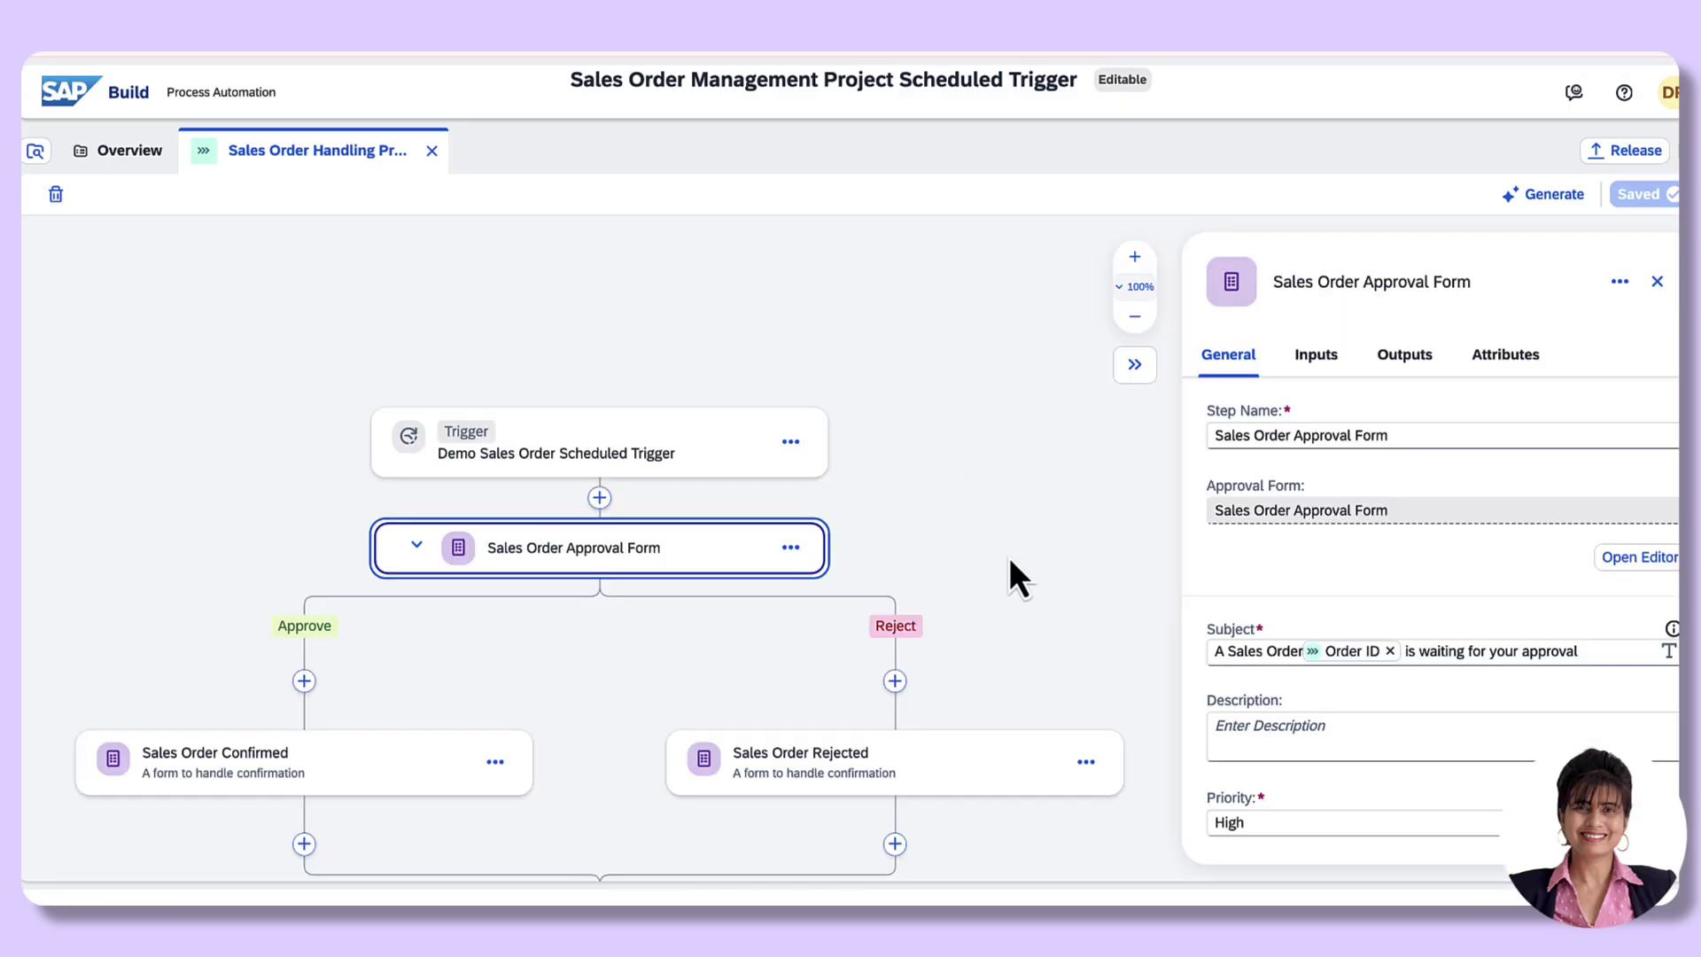
{"action": "scroll", "coordinate": [1414, 700], "scroll_direction": "down", "scroll_amount": 1}
{"action": "scroll", "coordinate": [1415, 686], "scroll_direction": "down", "scroll_amount": 4}
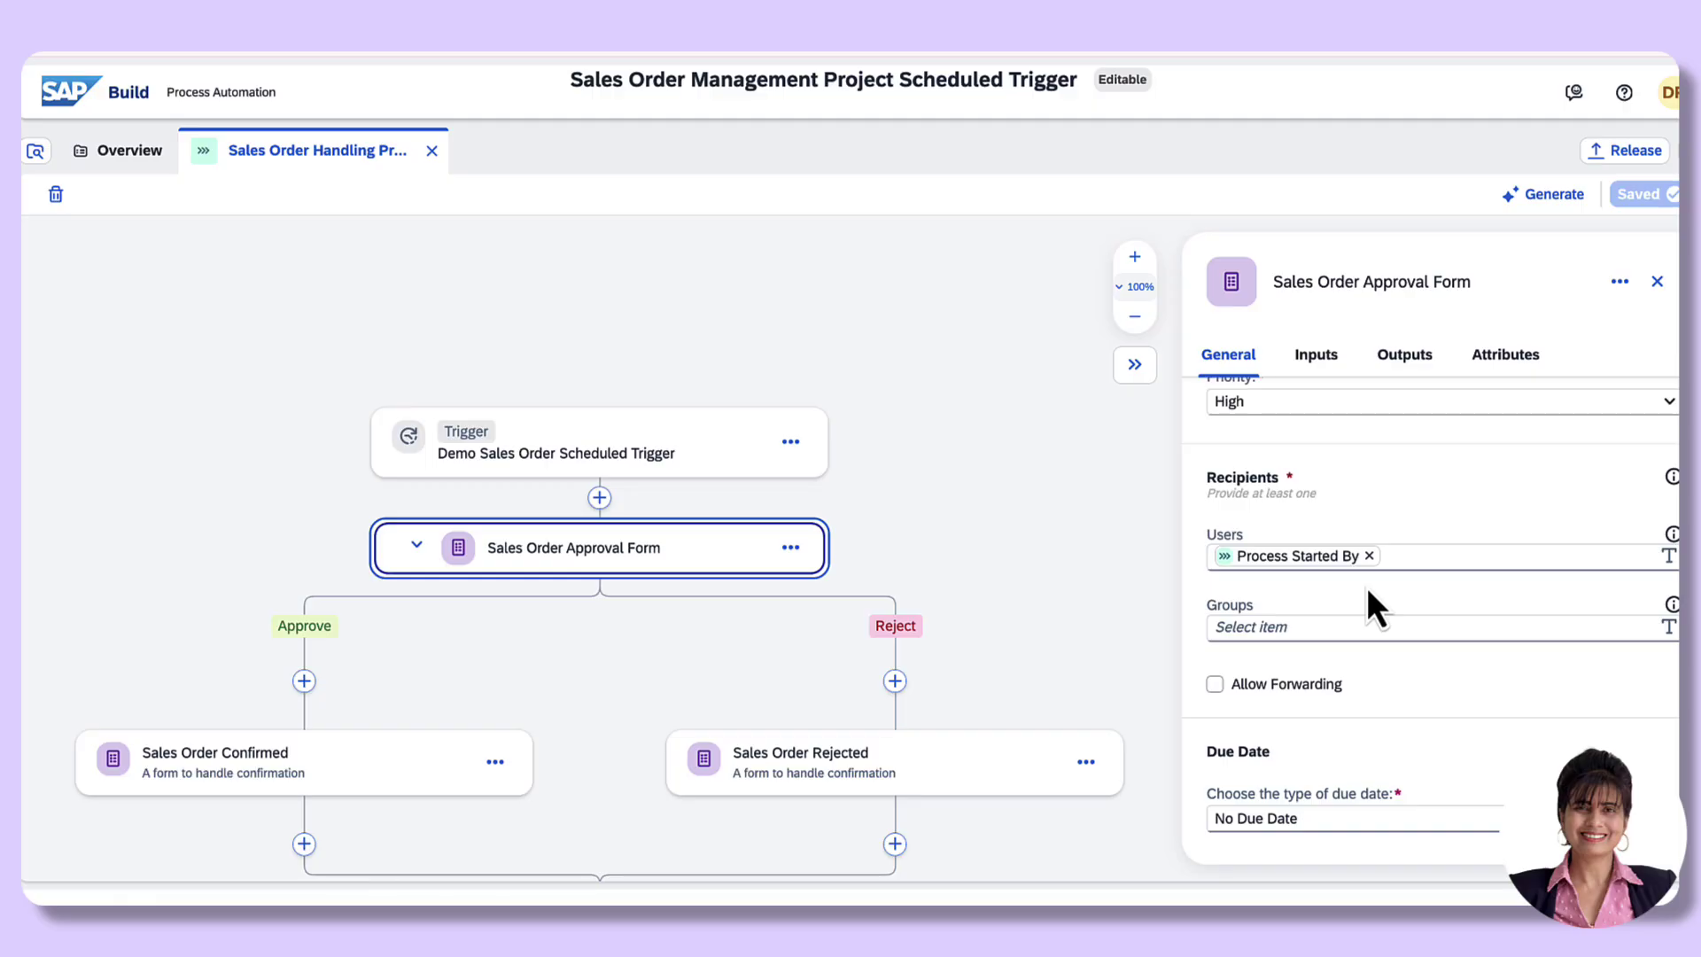
Step: Replace Process Started By with a specific user ID as recipient and save
{"action": "left_click", "coordinate": [1368, 555]}
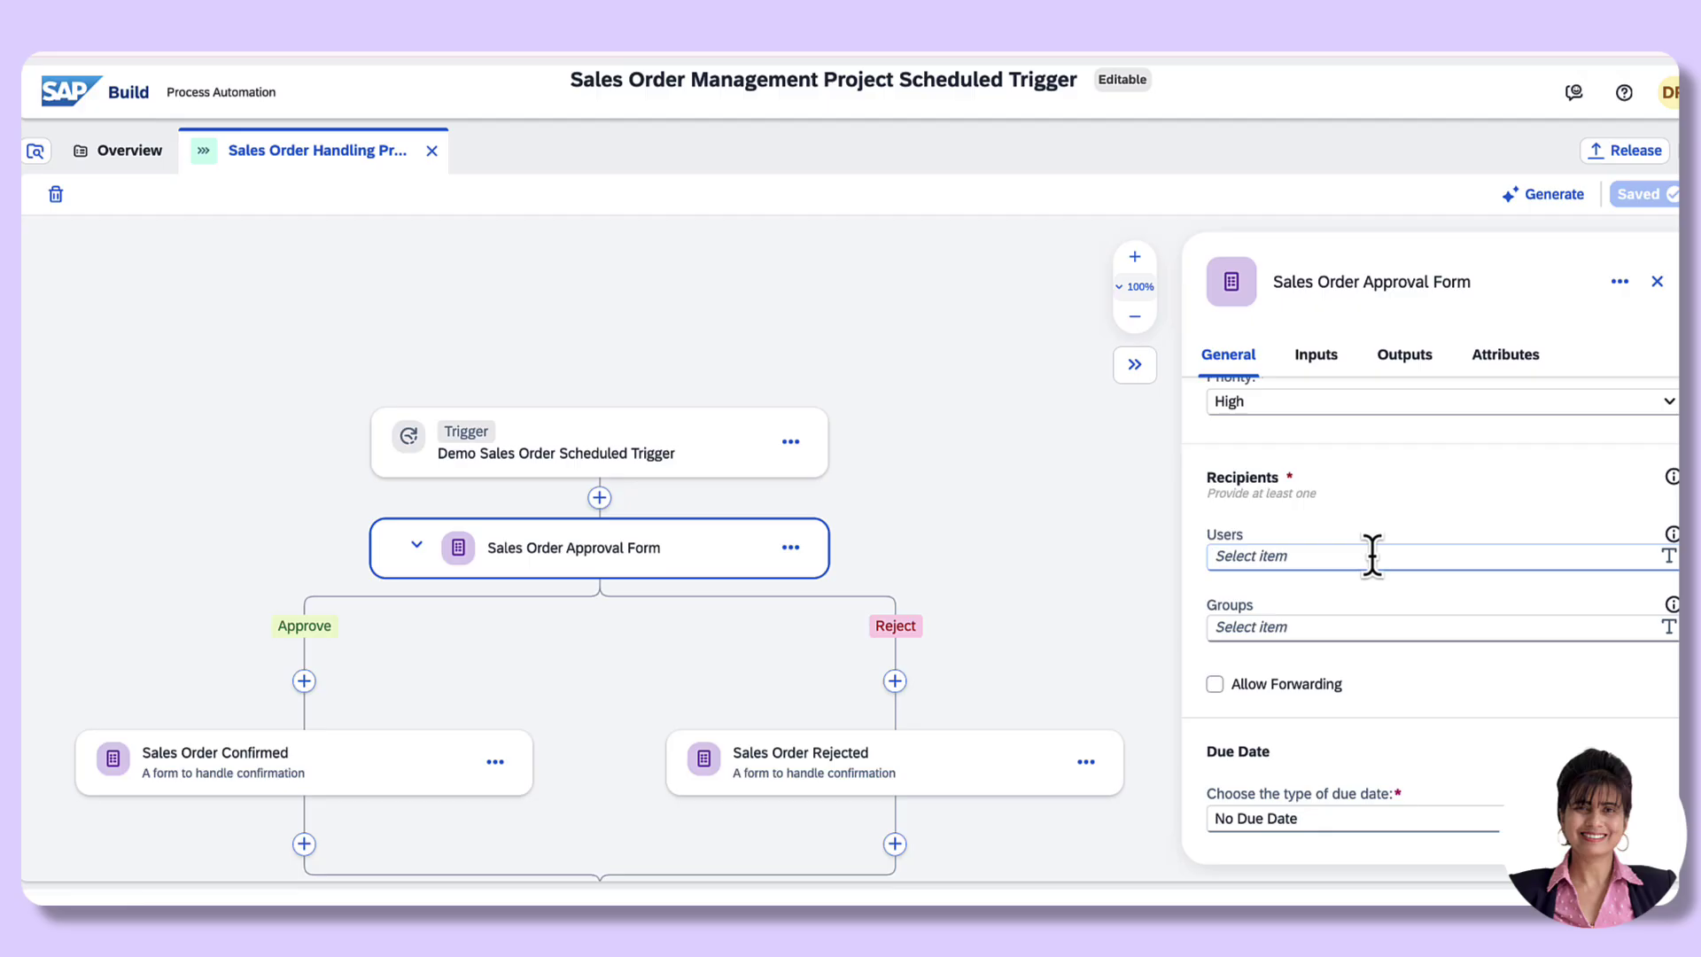
{"action": "left_click", "coordinate": [1371, 555]}
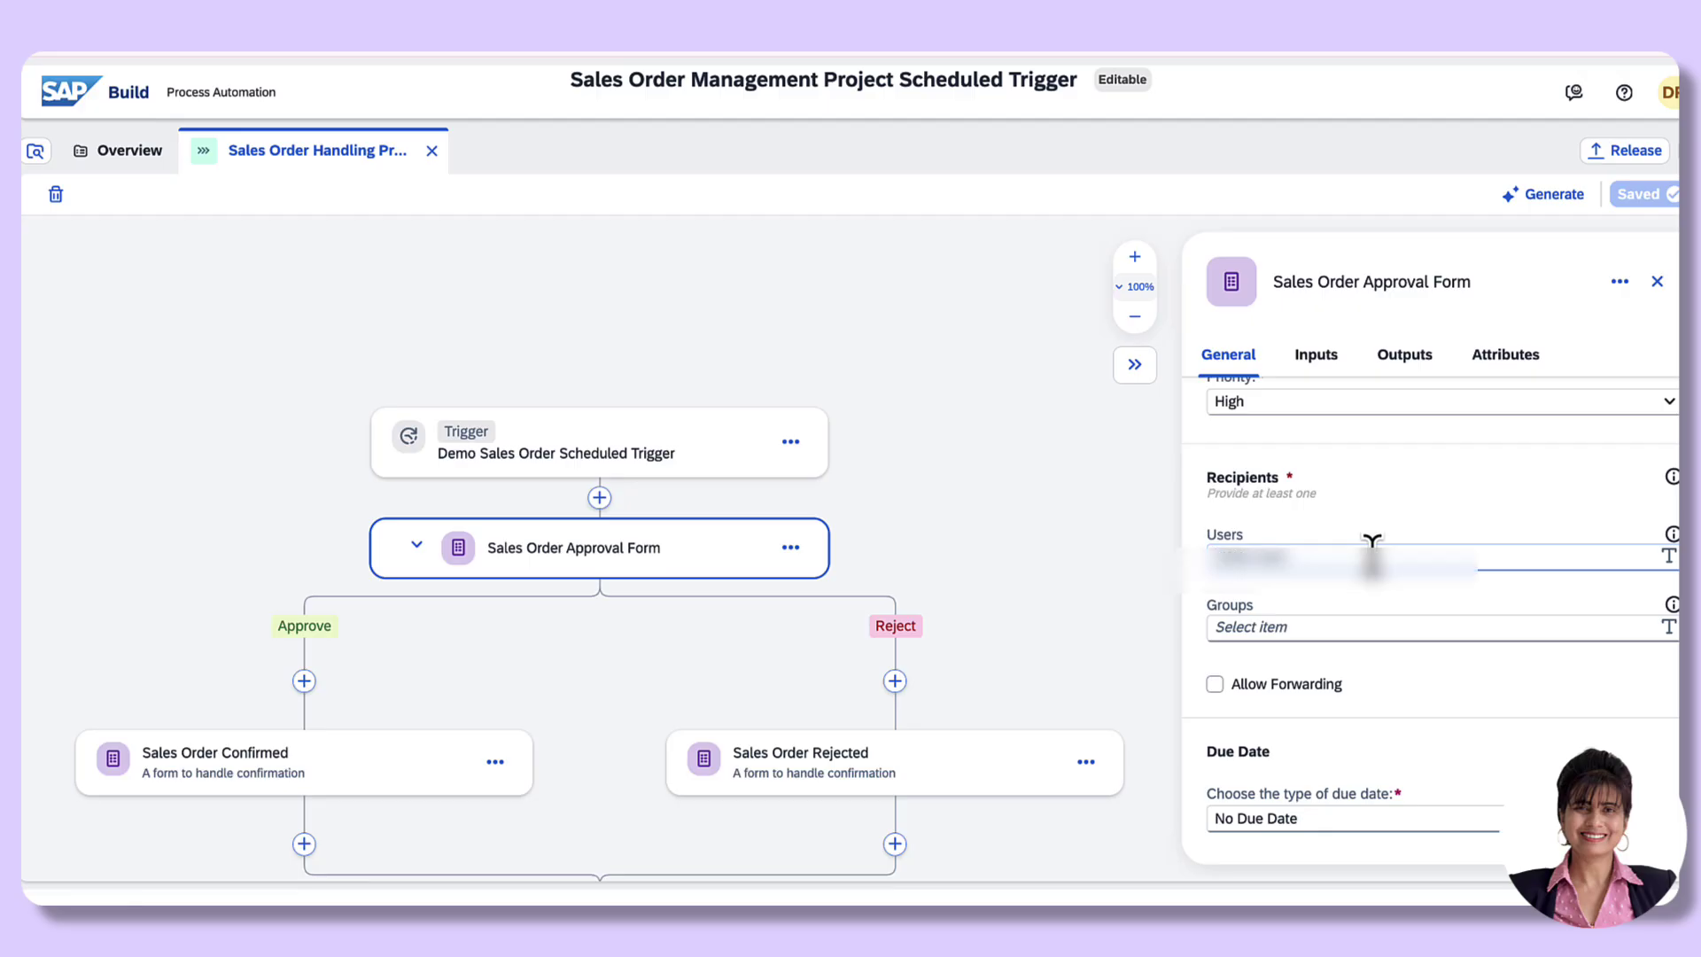
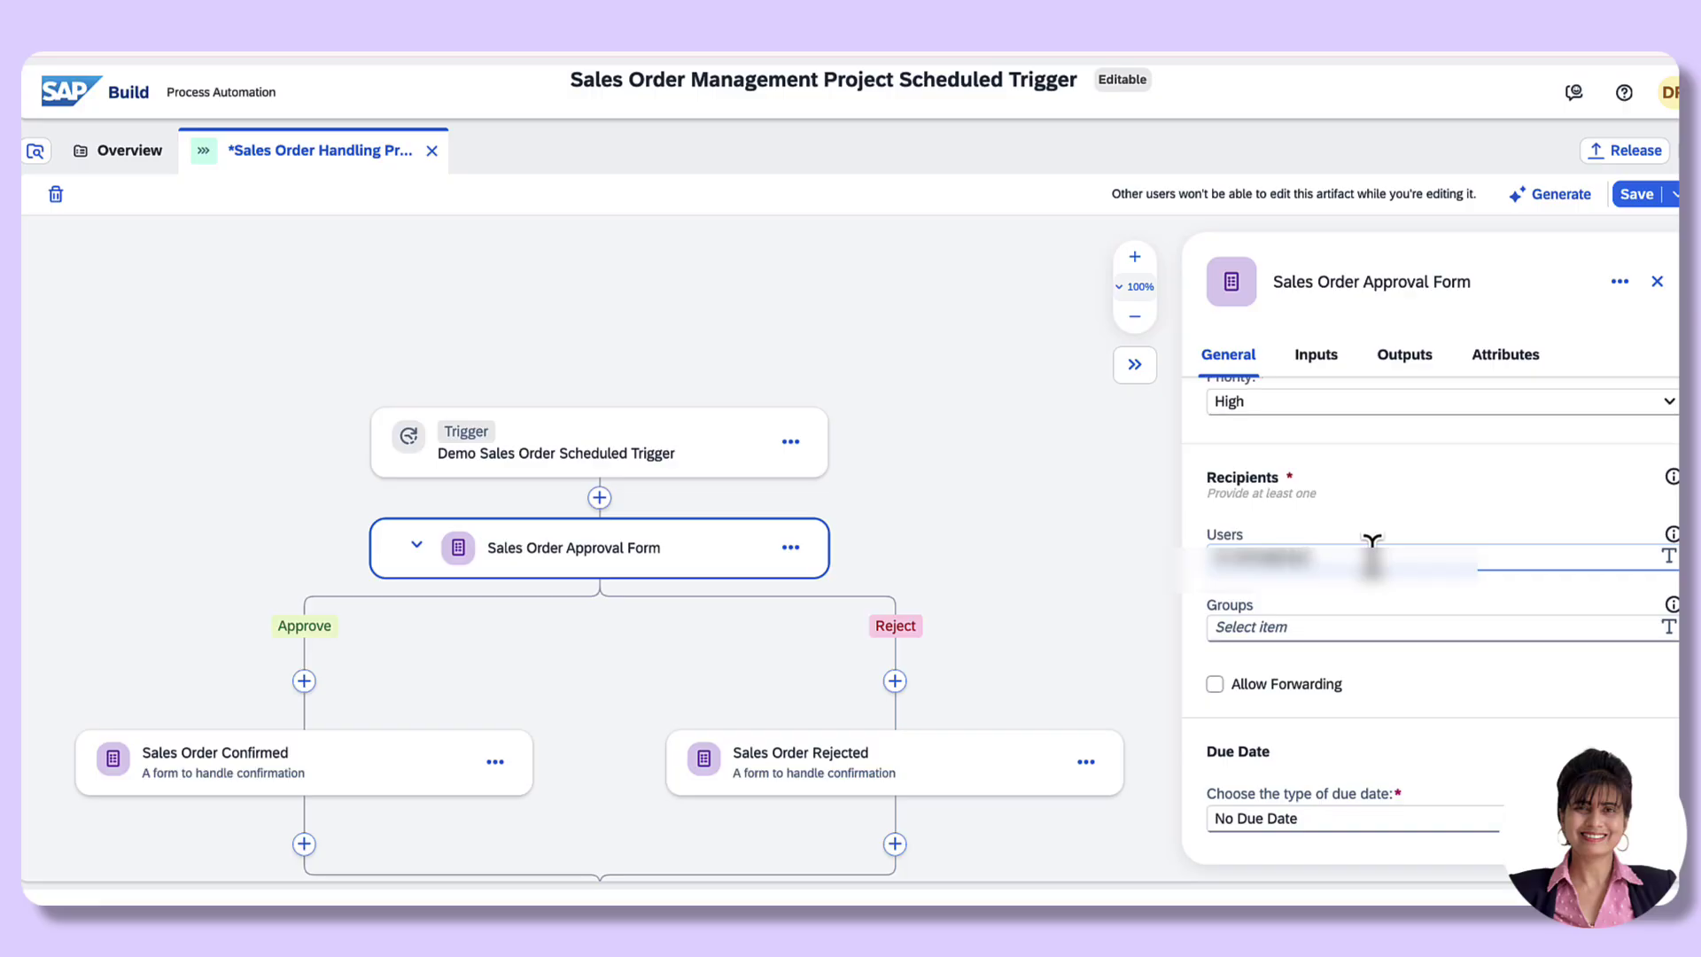
{"action": "key", "text": "ctrl+s"}
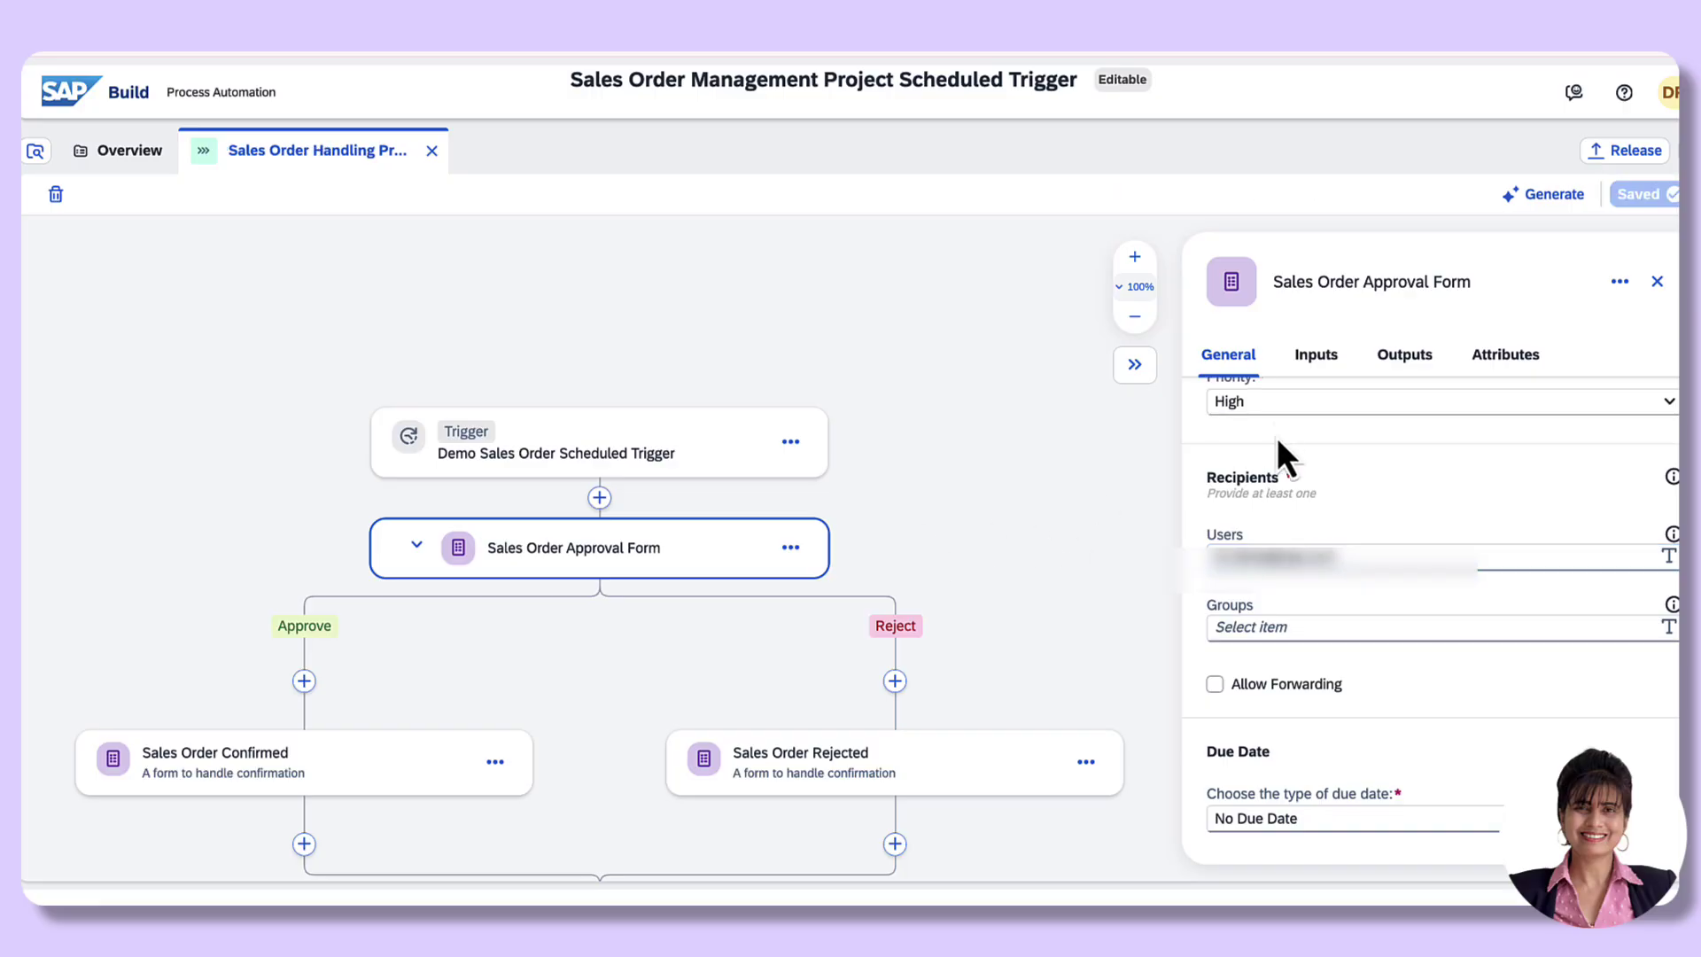
Step: Review the approval step's inputs and open the approval form in the editor
{"action": "left_click", "coordinate": [1317, 358]}
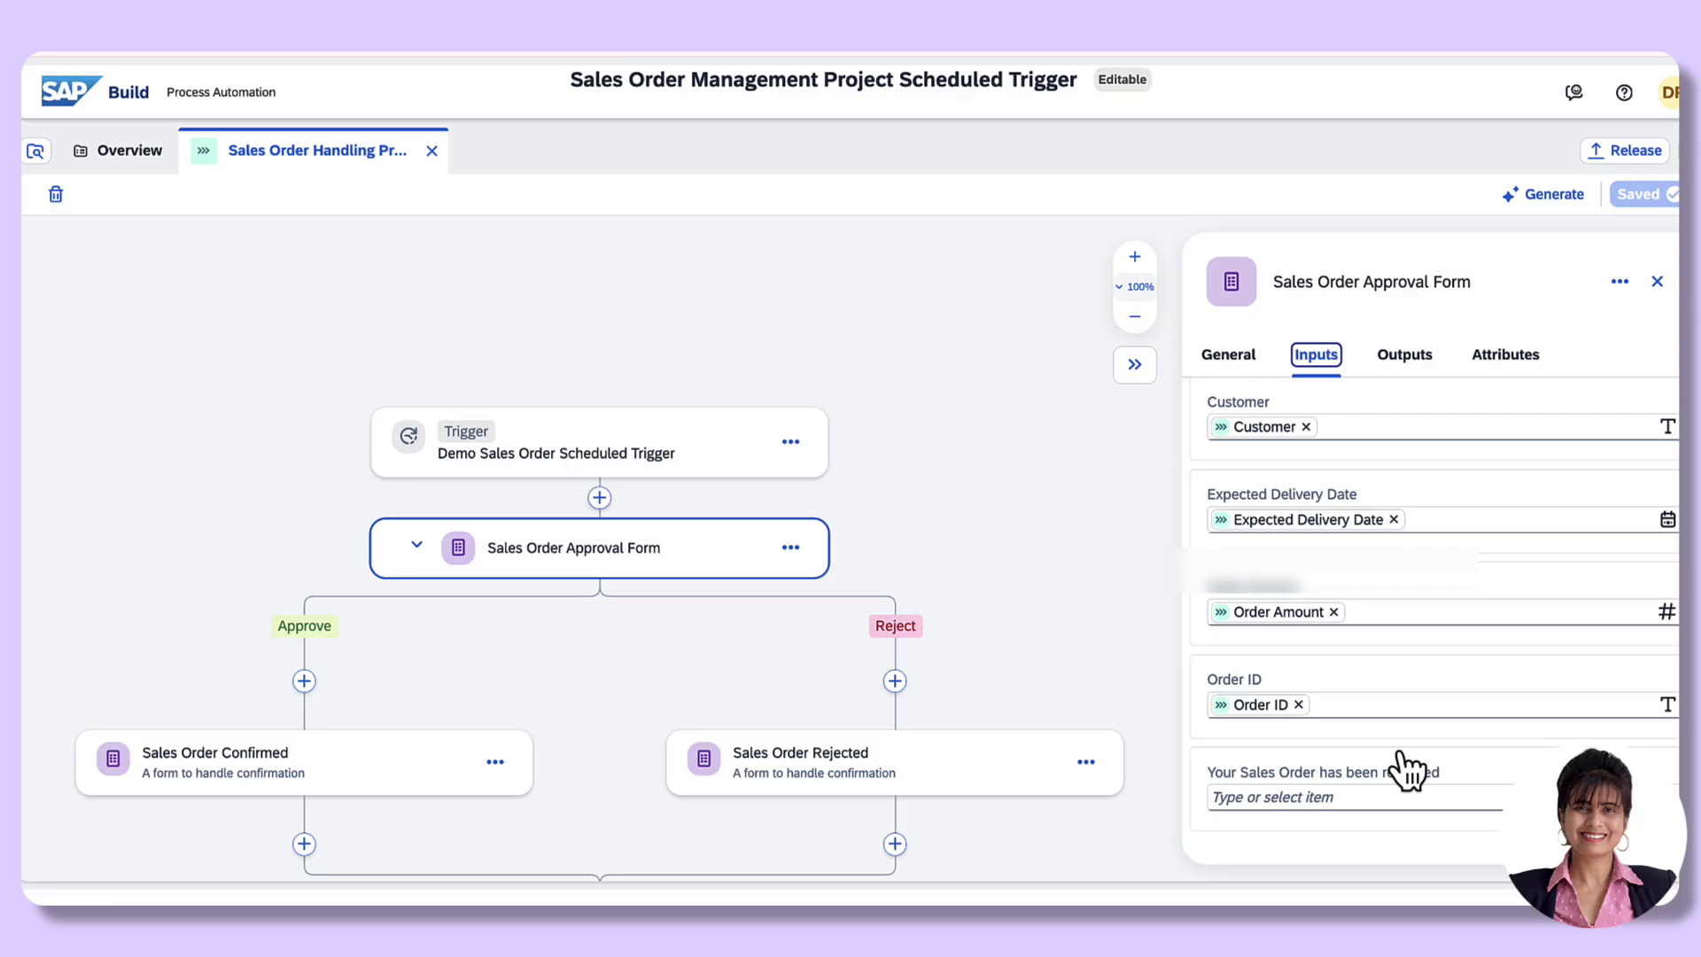
{"action": "left_click", "coordinate": [793, 549]}
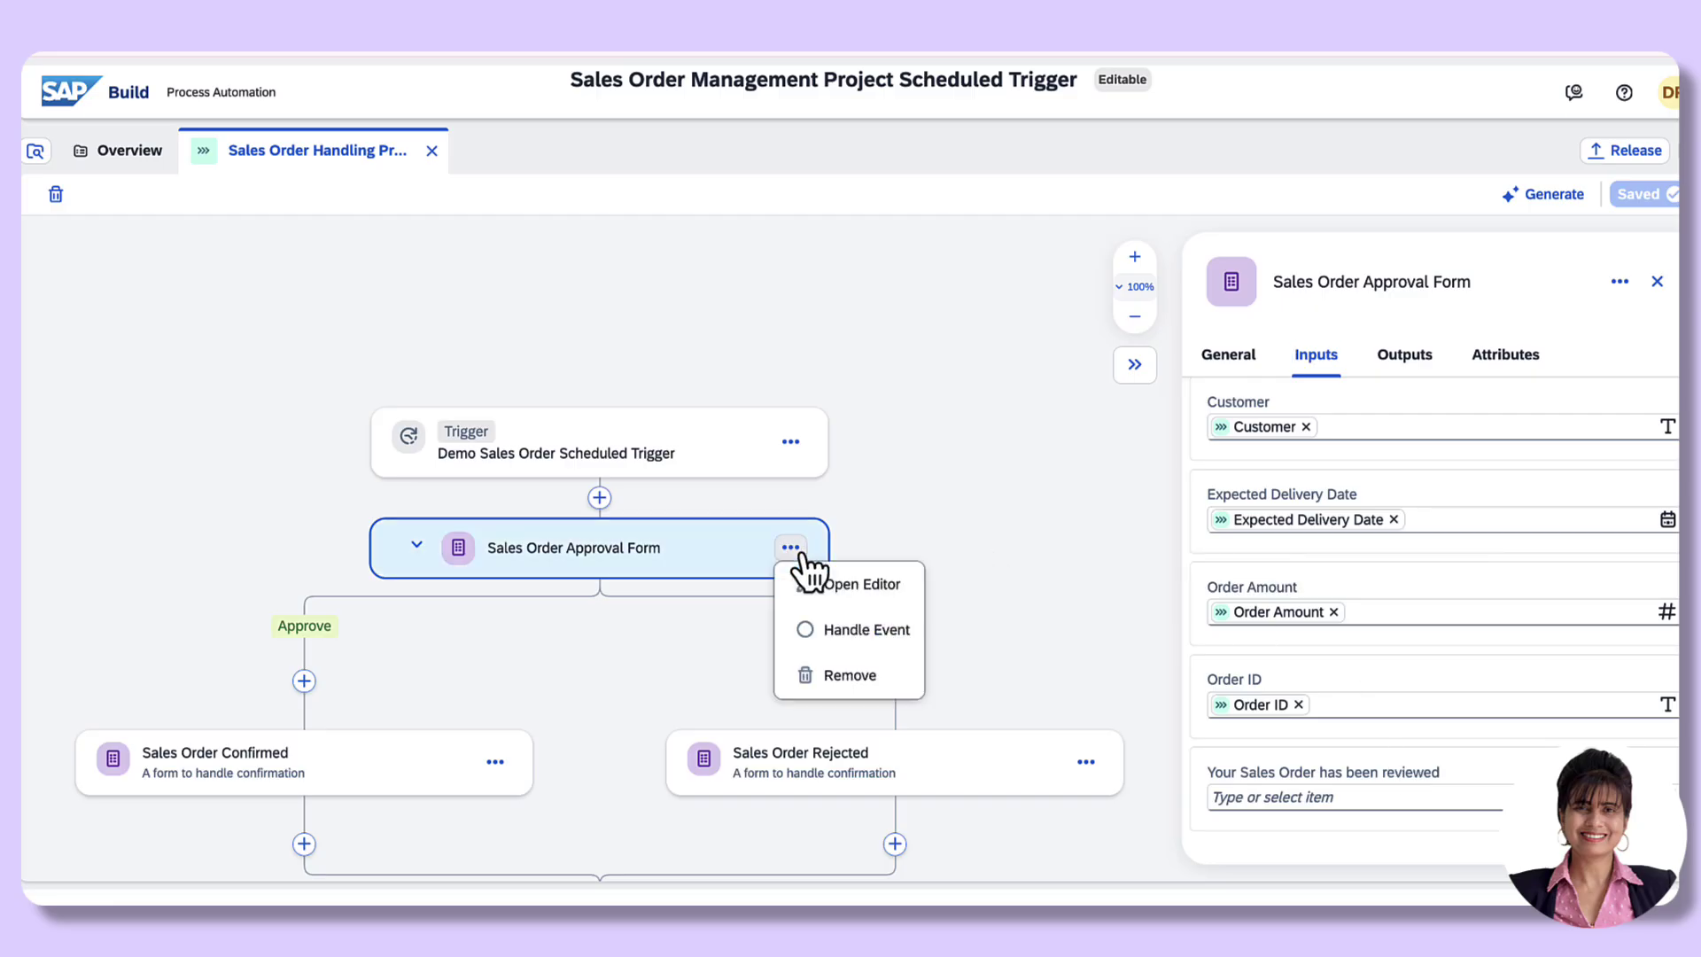
{"action": "left_click", "coordinate": [868, 591]}
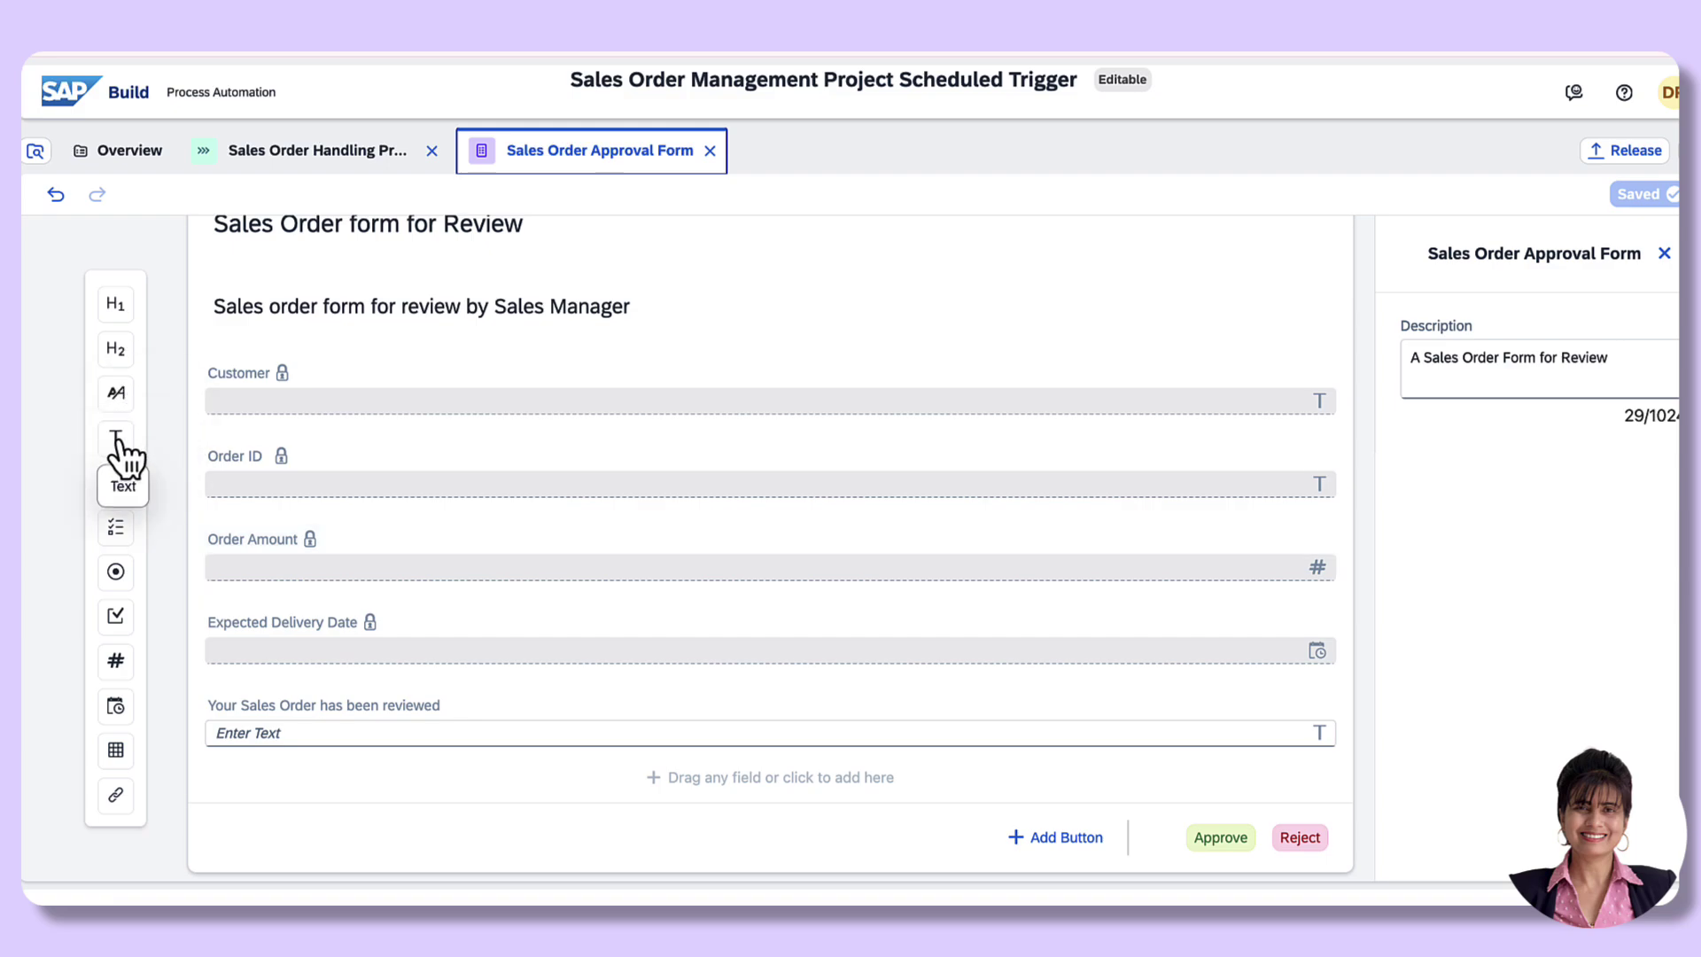
Step: Add Text, Number and Text fields to the form, labelled Material, Quantity and Unit
{"action": "left_click_drag", "start_coordinate": [124, 456], "coordinate": [326, 706]}
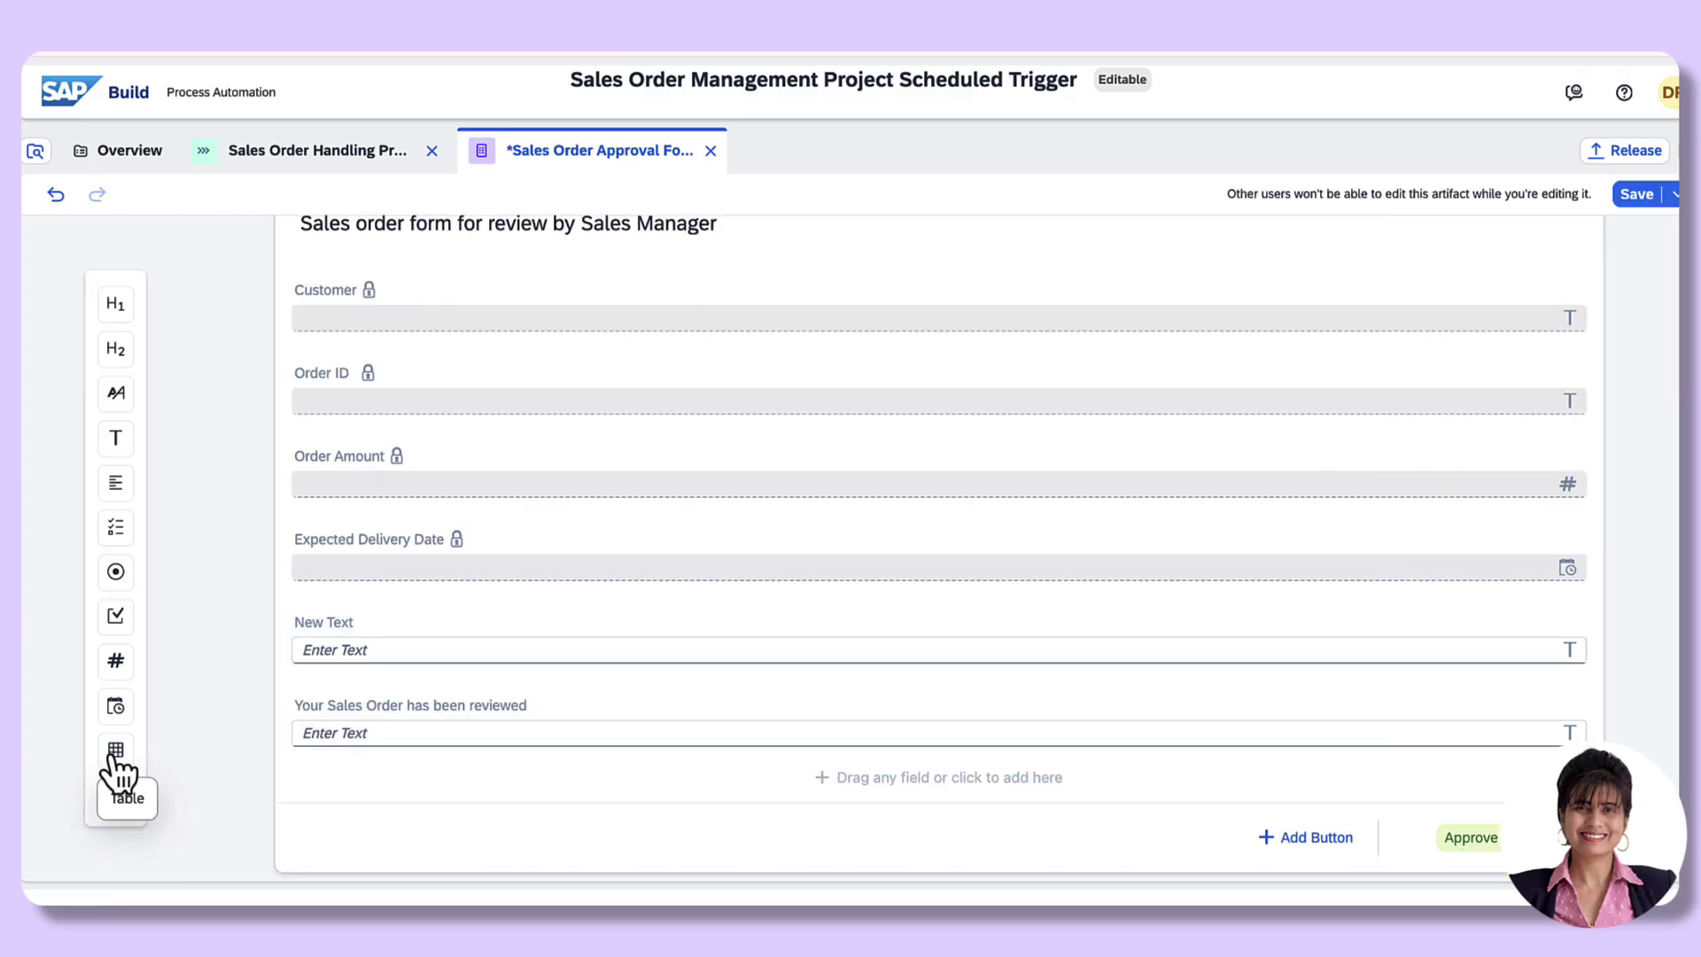
{"action": "left_click_drag", "start_coordinate": [116, 665], "coordinate": [321, 693]}
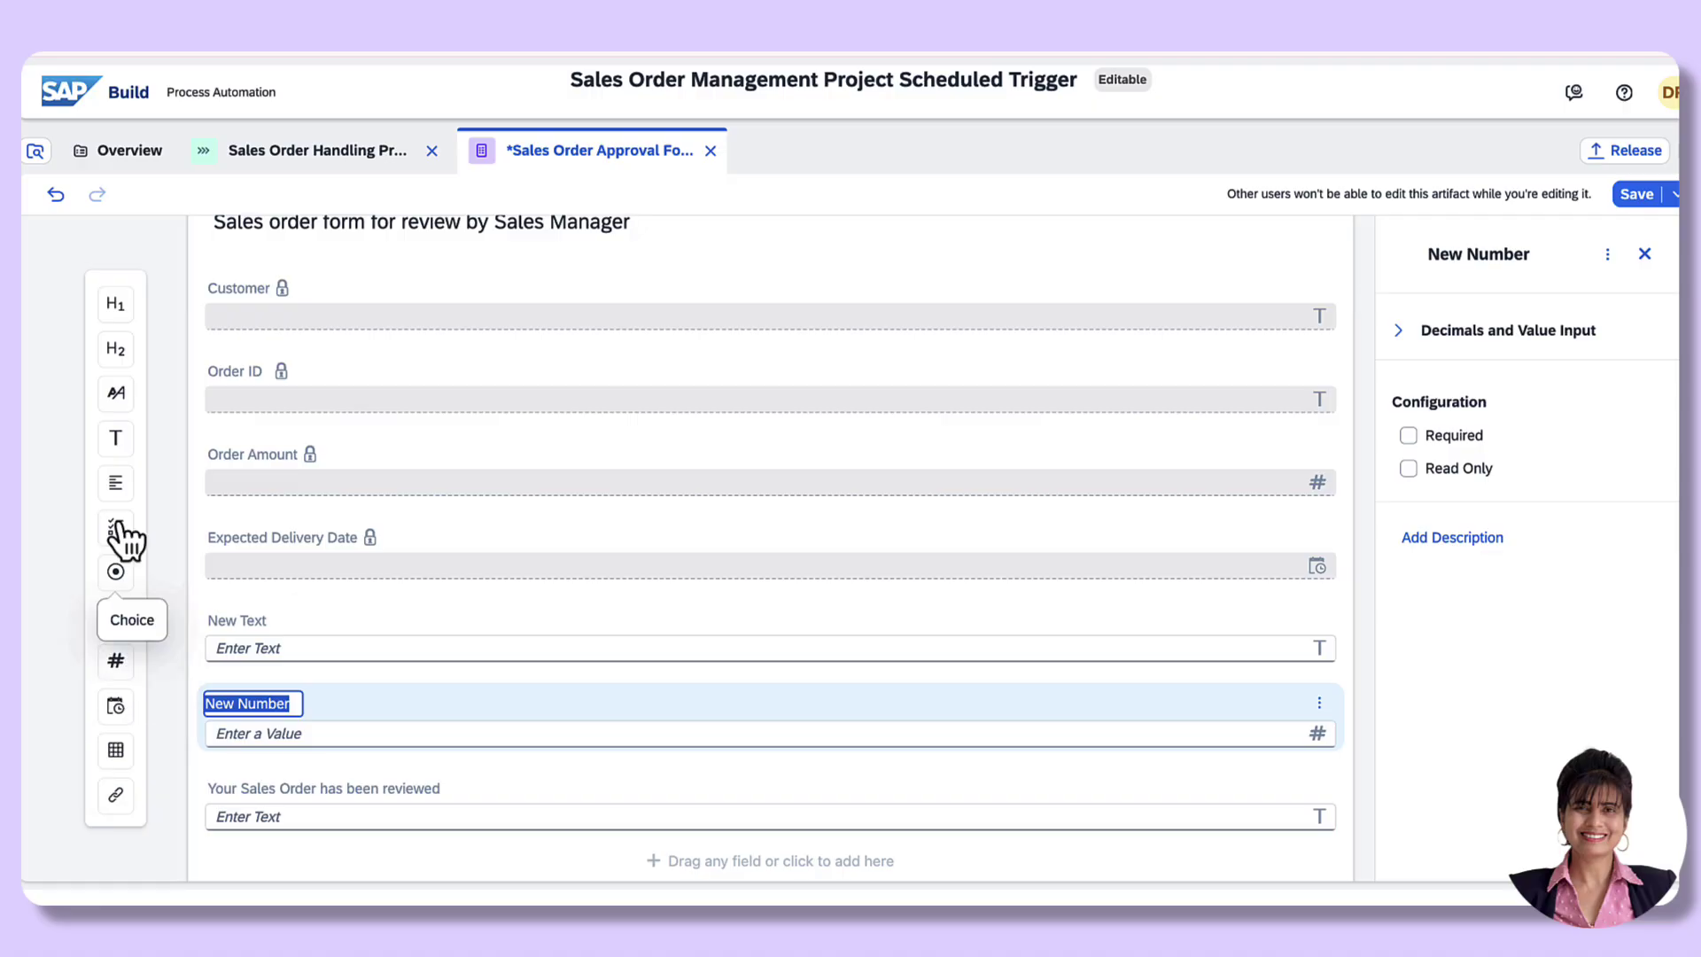
{"action": "left_click_drag", "start_coordinate": [121, 443], "coordinate": [331, 776]}
{"action": "left_click", "coordinate": [245, 622]}
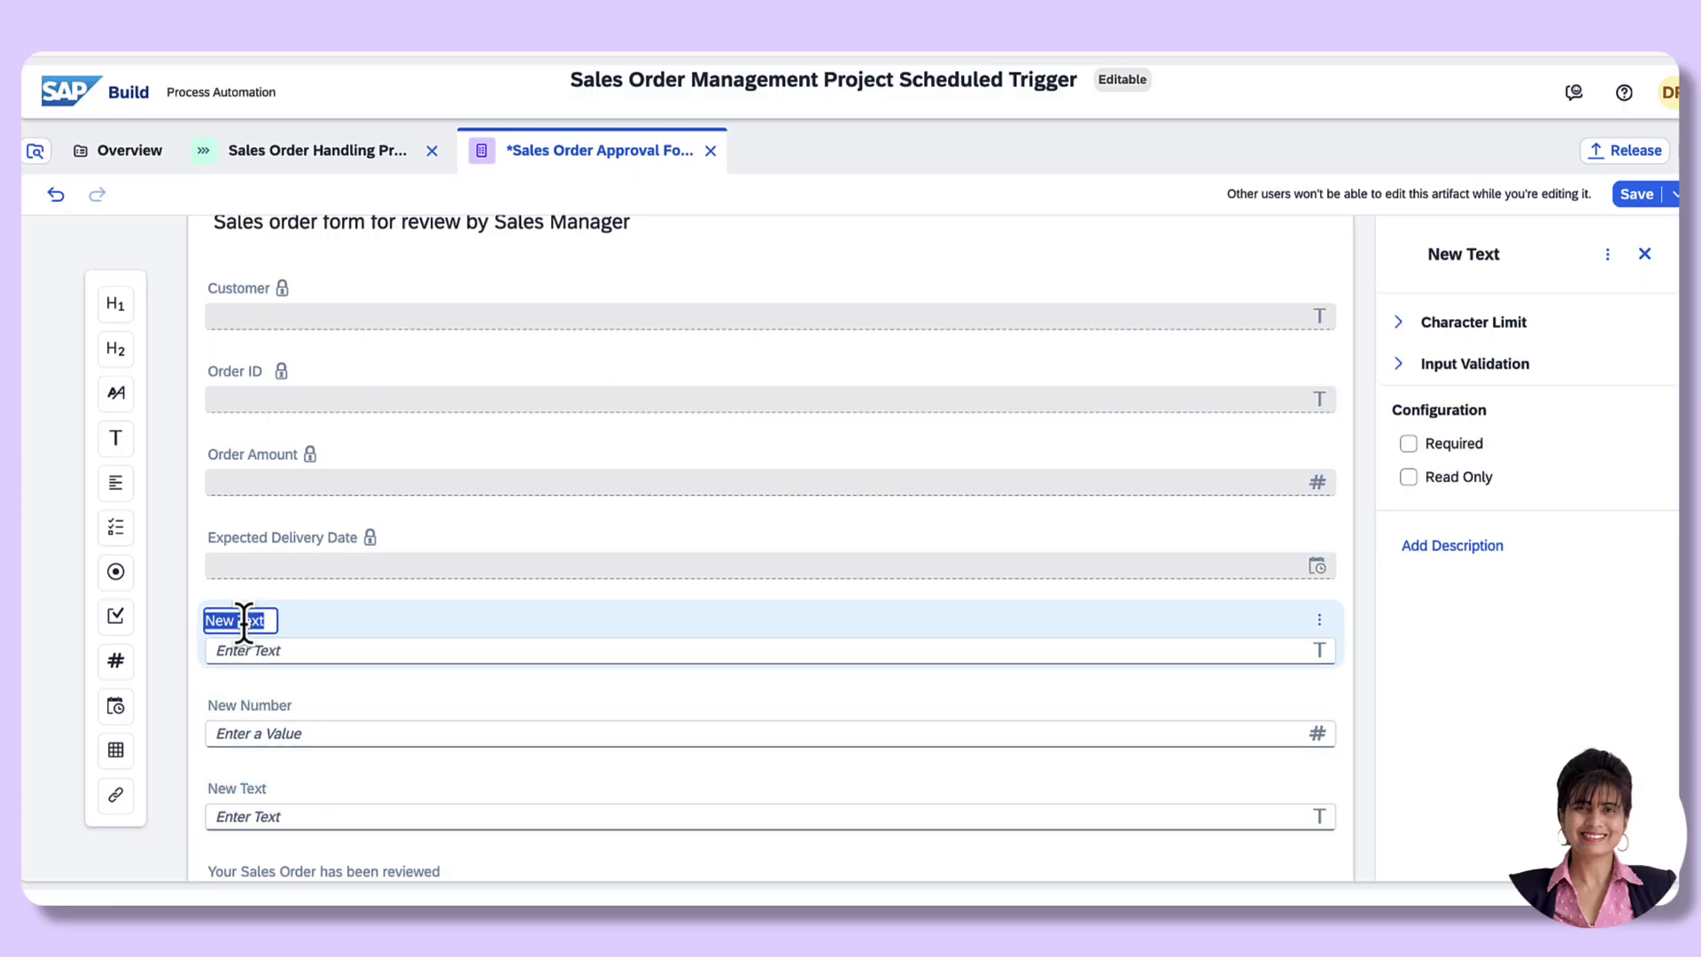
{"action": "type", "text": "Material"}
{"action": "left_click", "coordinate": [246, 704]}
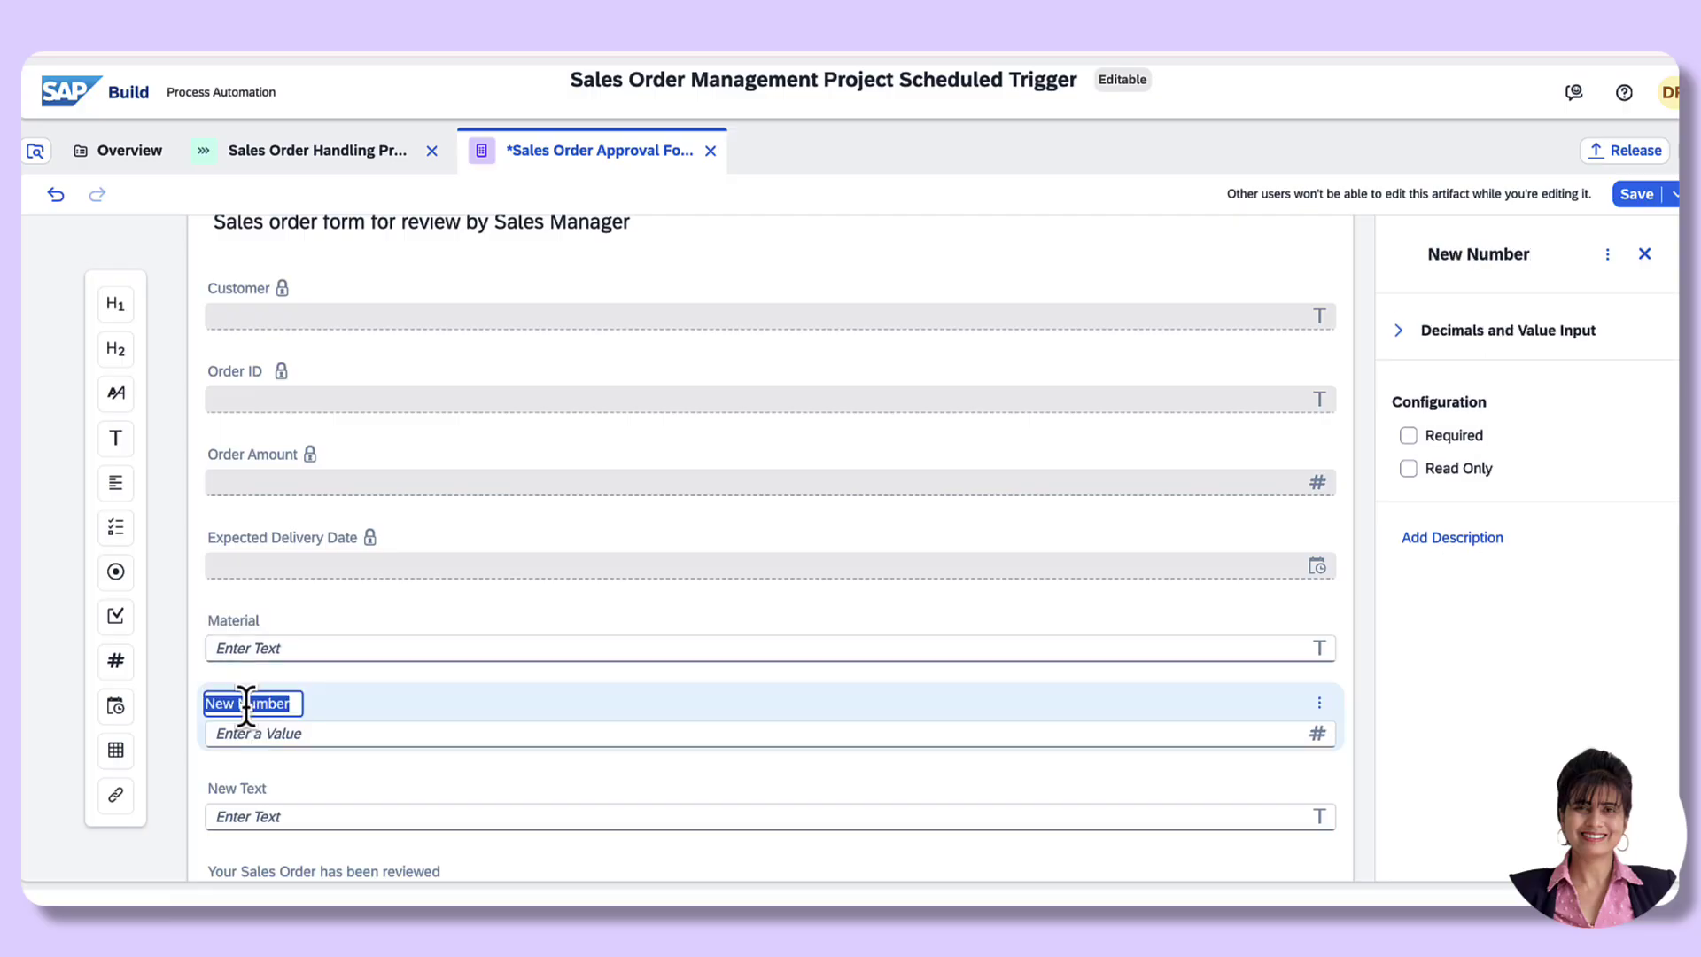
{"action": "type", "text": "Quantity"}
{"action": "left_click", "coordinate": [228, 788]}
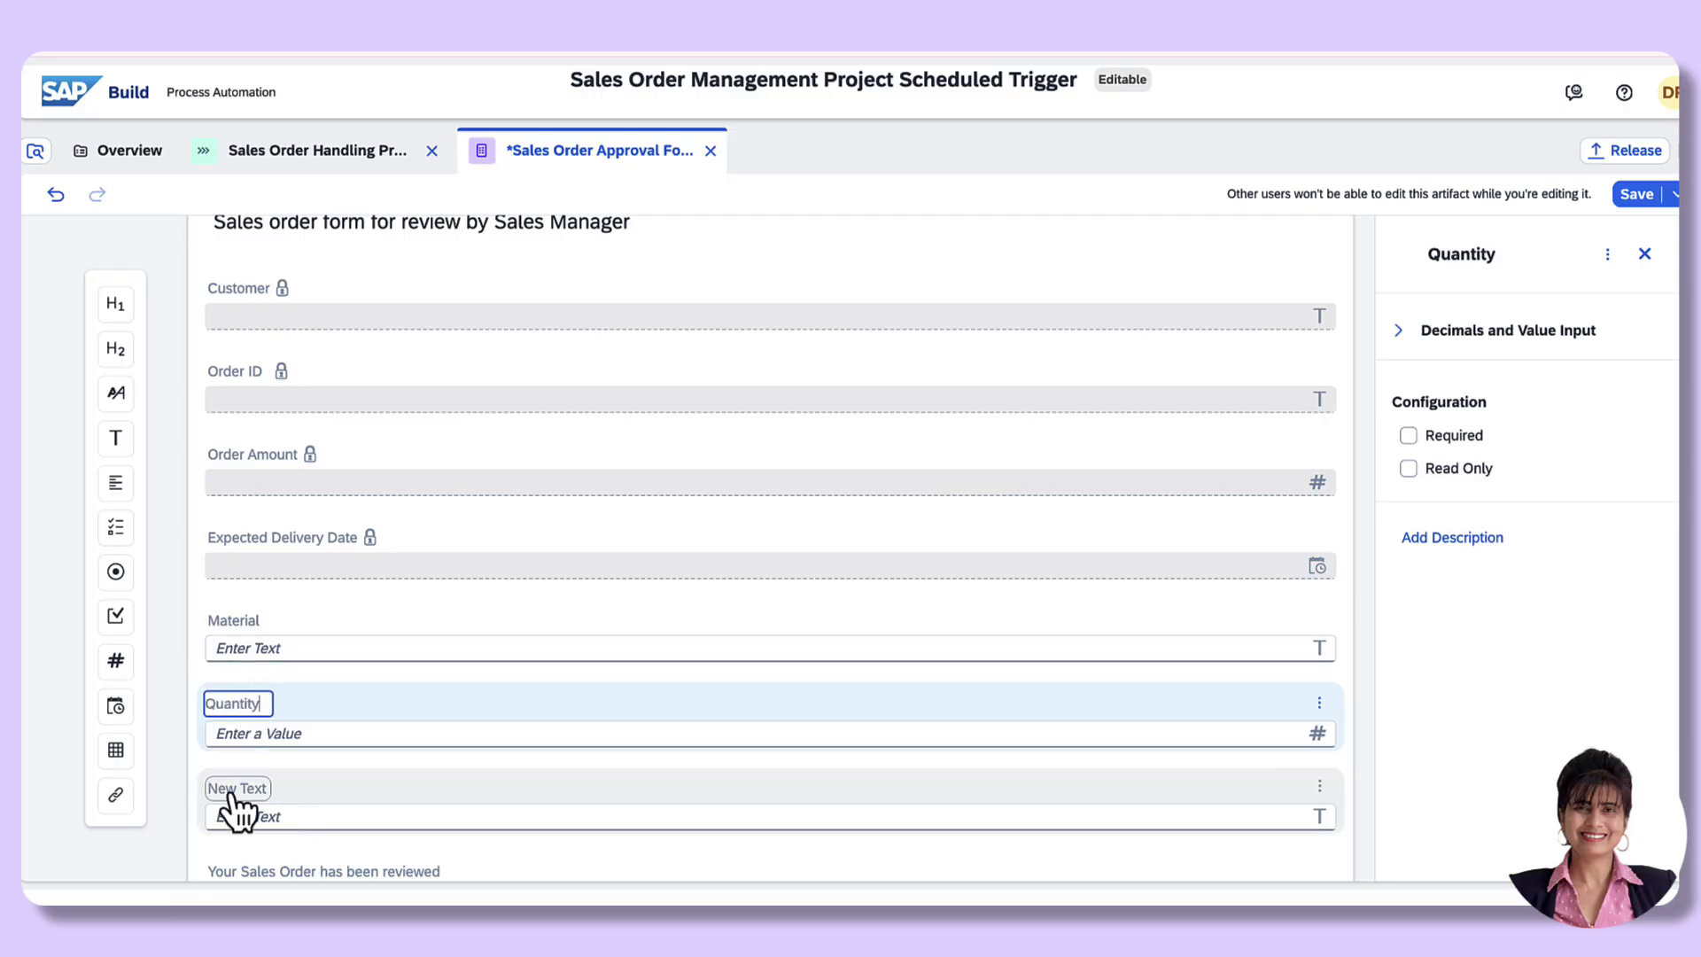
{"action": "type", "text": "Unit"}
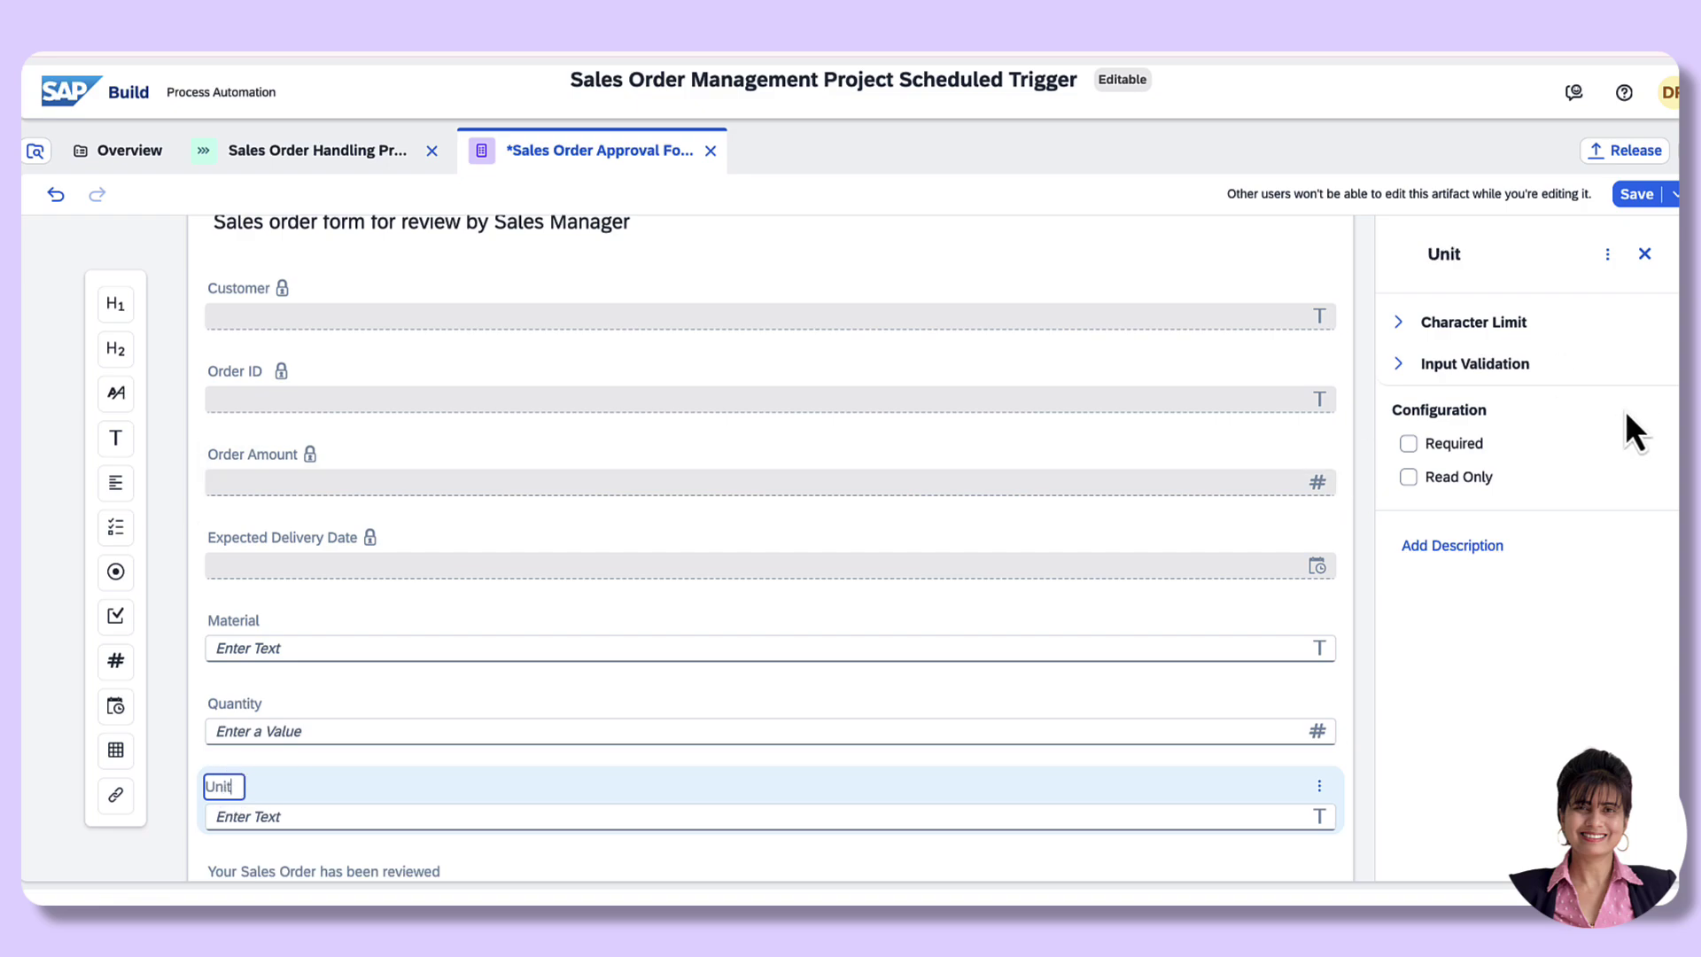
Step: Make the Material, Quantity and Unit fields read-only and save the form
{"action": "left_click", "coordinate": [410, 640]}
{"action": "left_click", "coordinate": [1415, 480]}
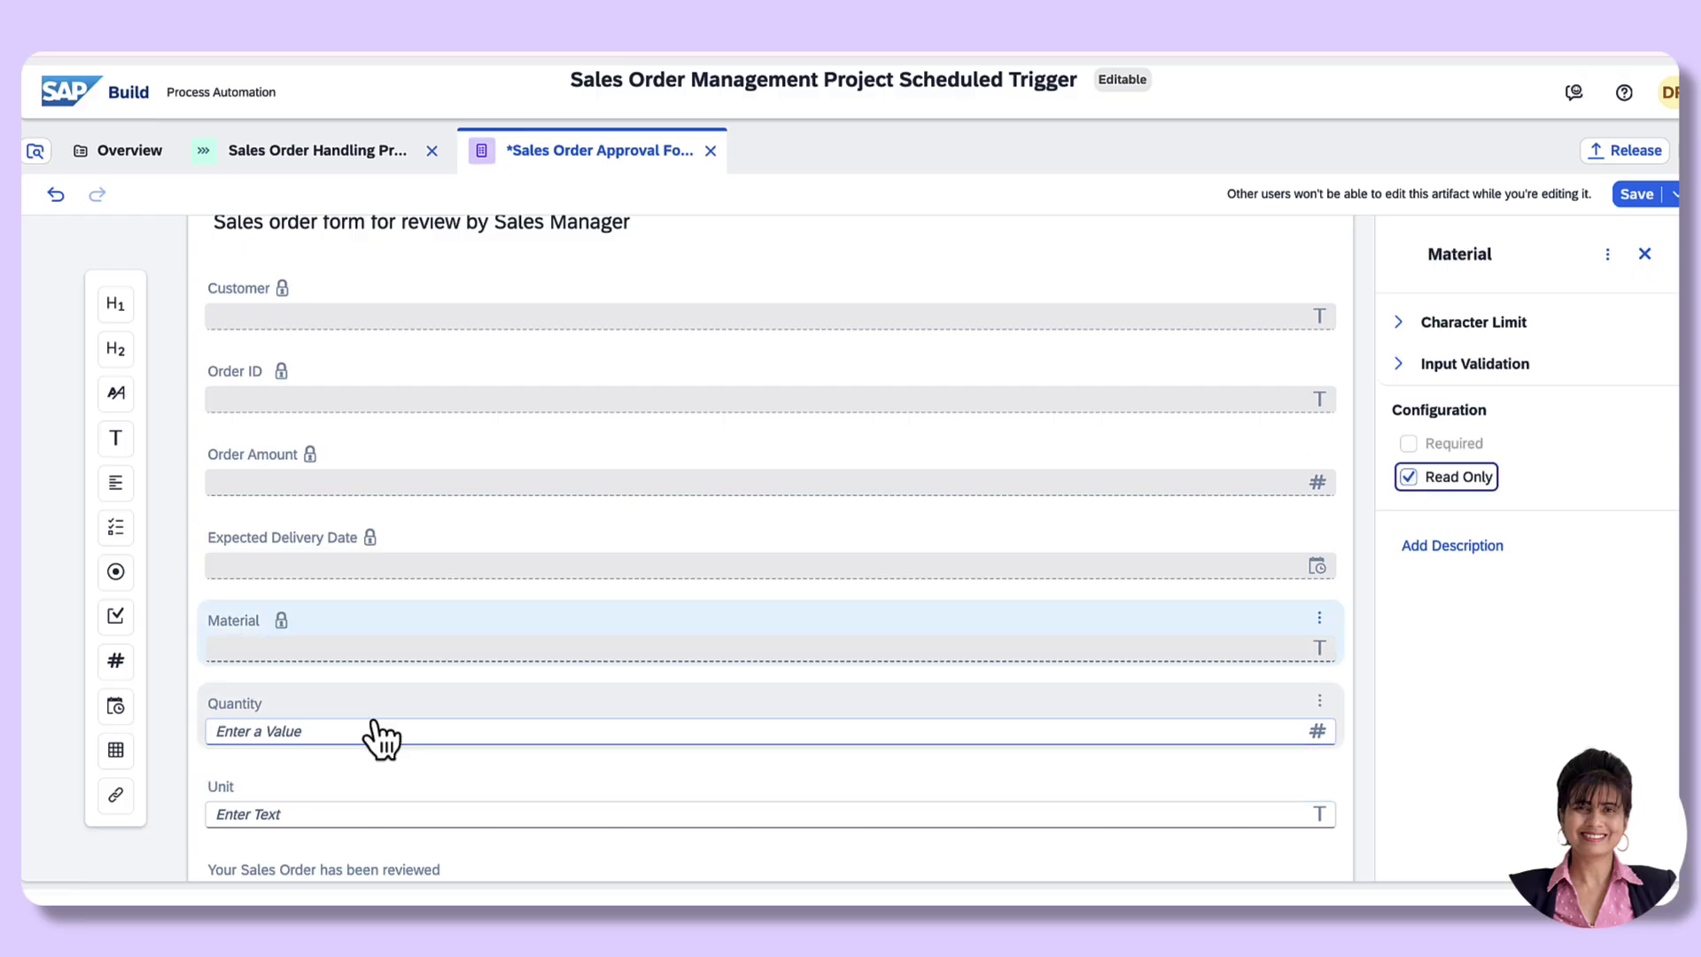
{"action": "left_click", "coordinate": [292, 705]}
{"action": "left_click", "coordinate": [1409, 468]}
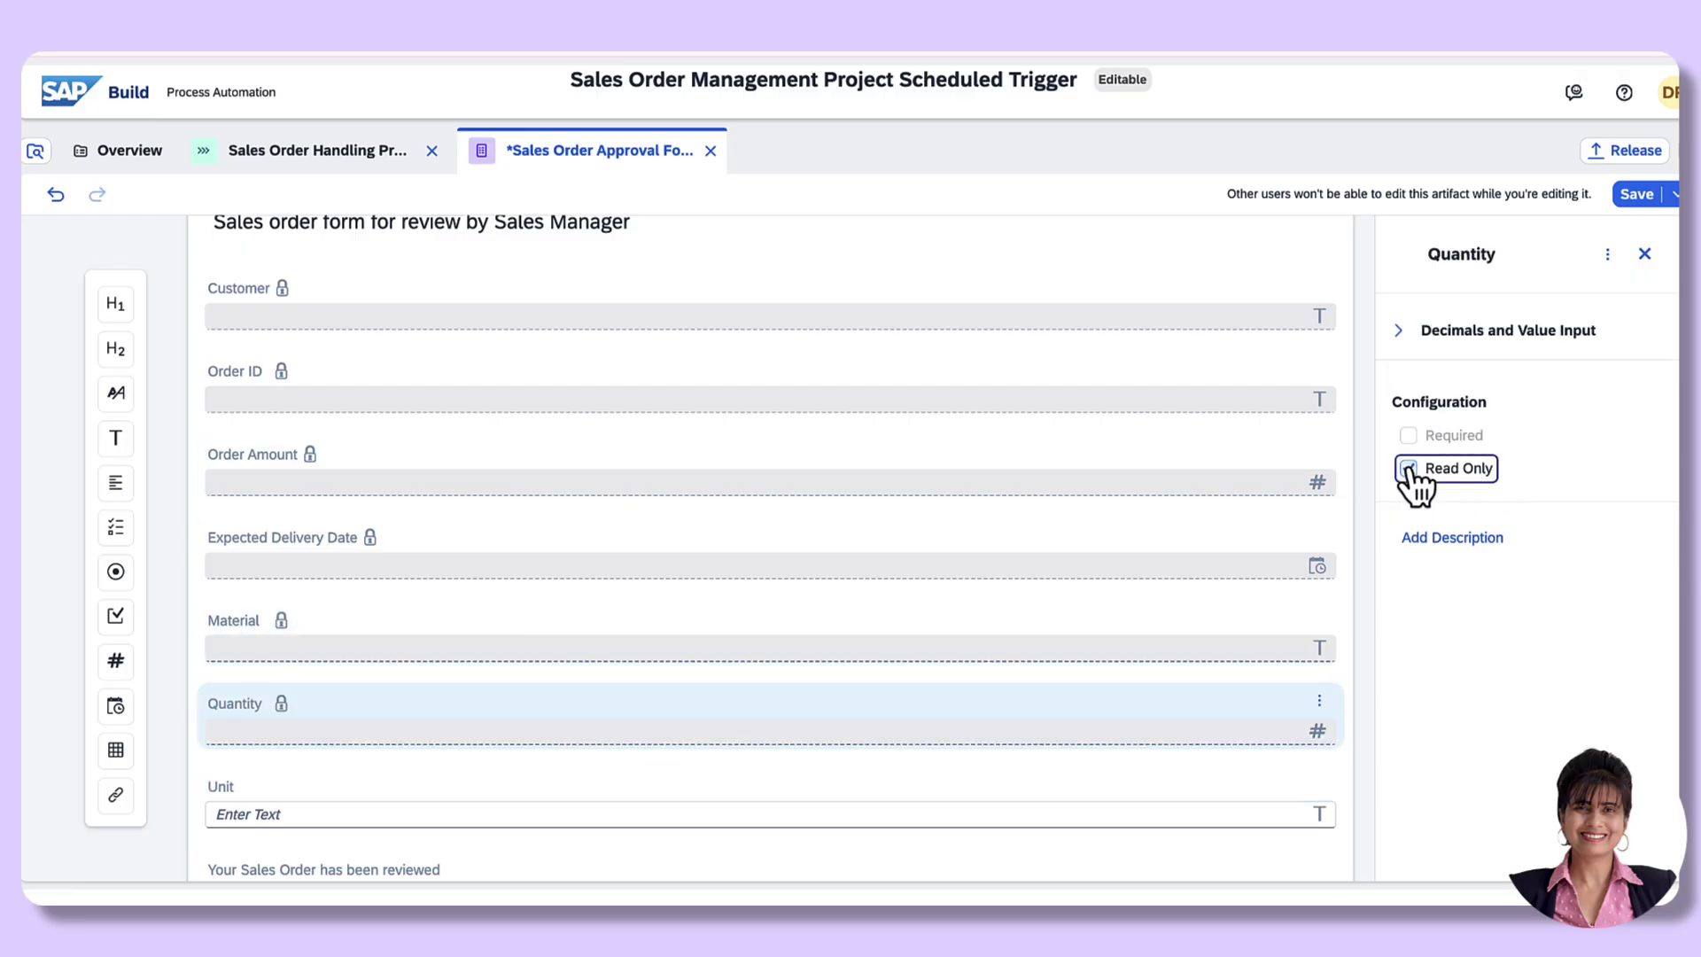
{"action": "left_click", "coordinate": [294, 779]}
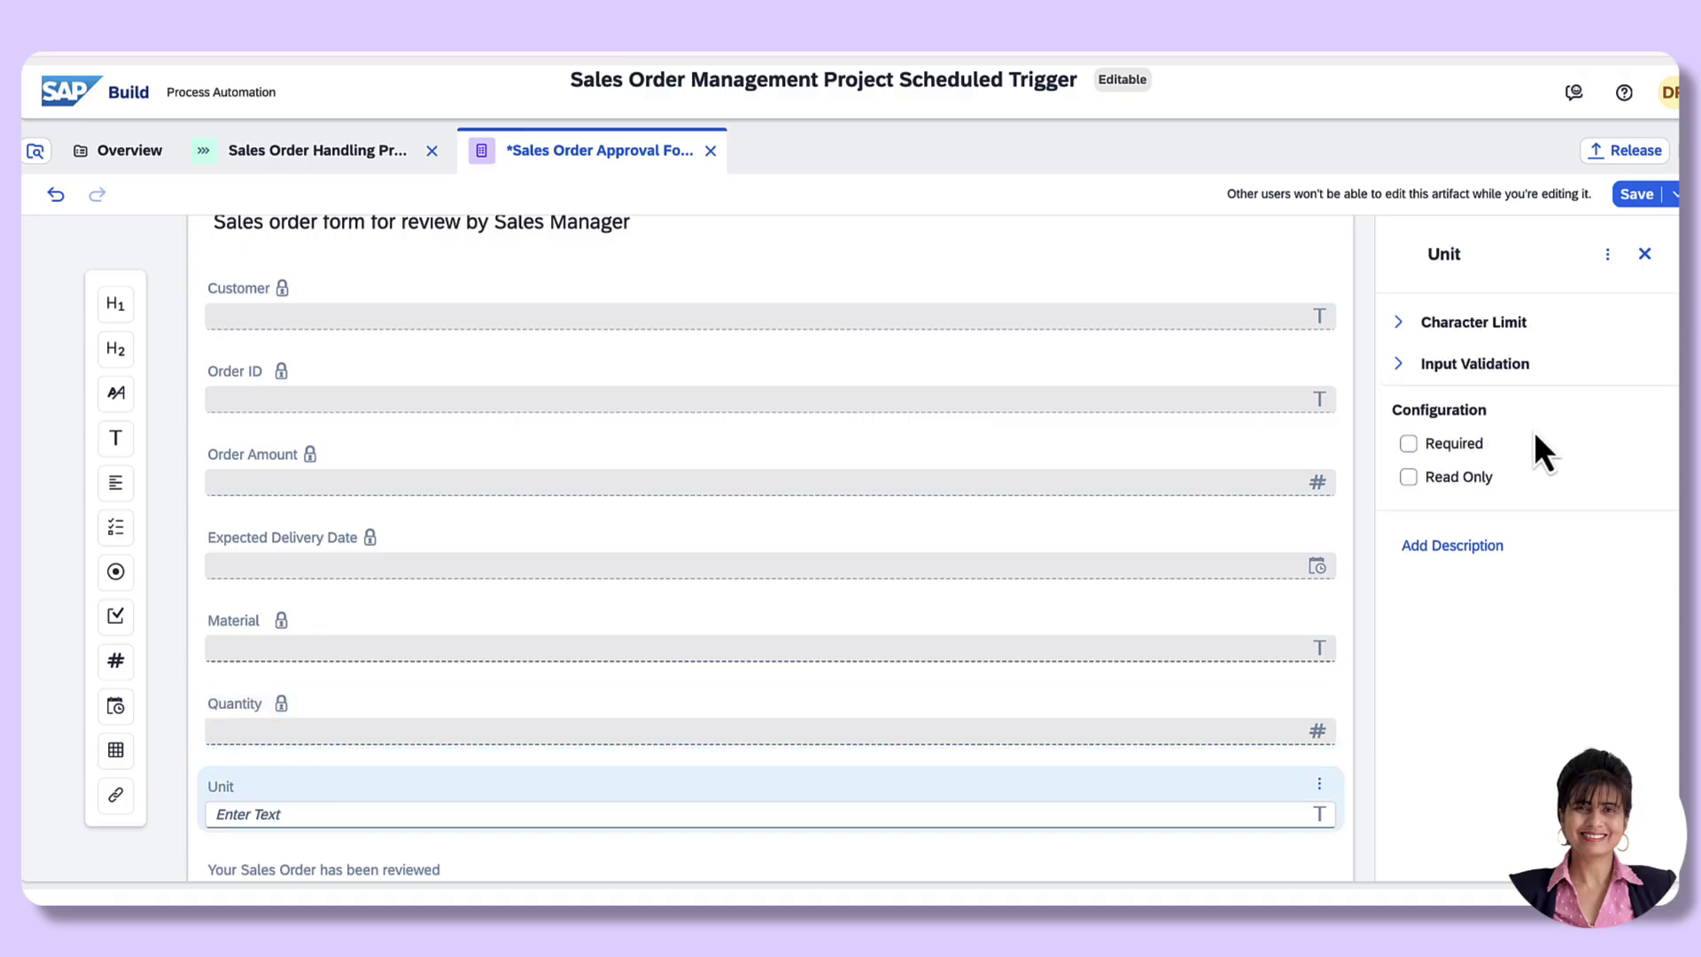
{"action": "left_click", "coordinate": [1410, 477]}
{"action": "scroll", "coordinate": [782, 683], "scroll_direction": "up", "scroll_amount": 3}
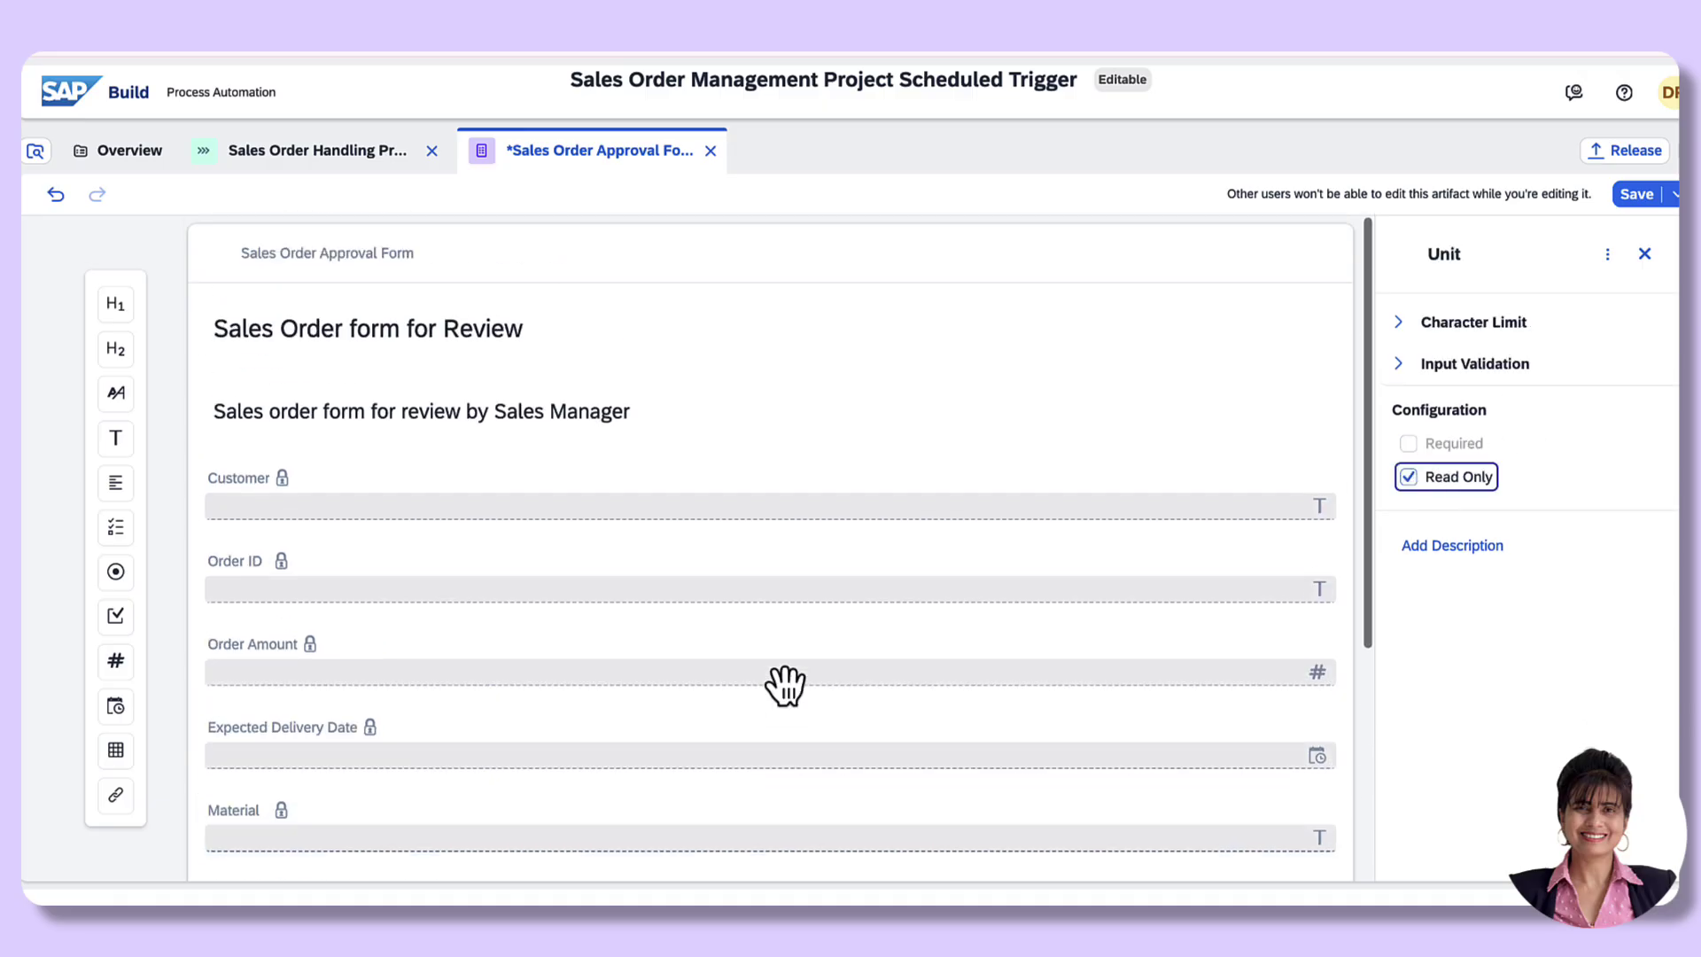
{"action": "scroll", "coordinate": [885, 440], "scroll_direction": "down", "scroll_amount": 5}
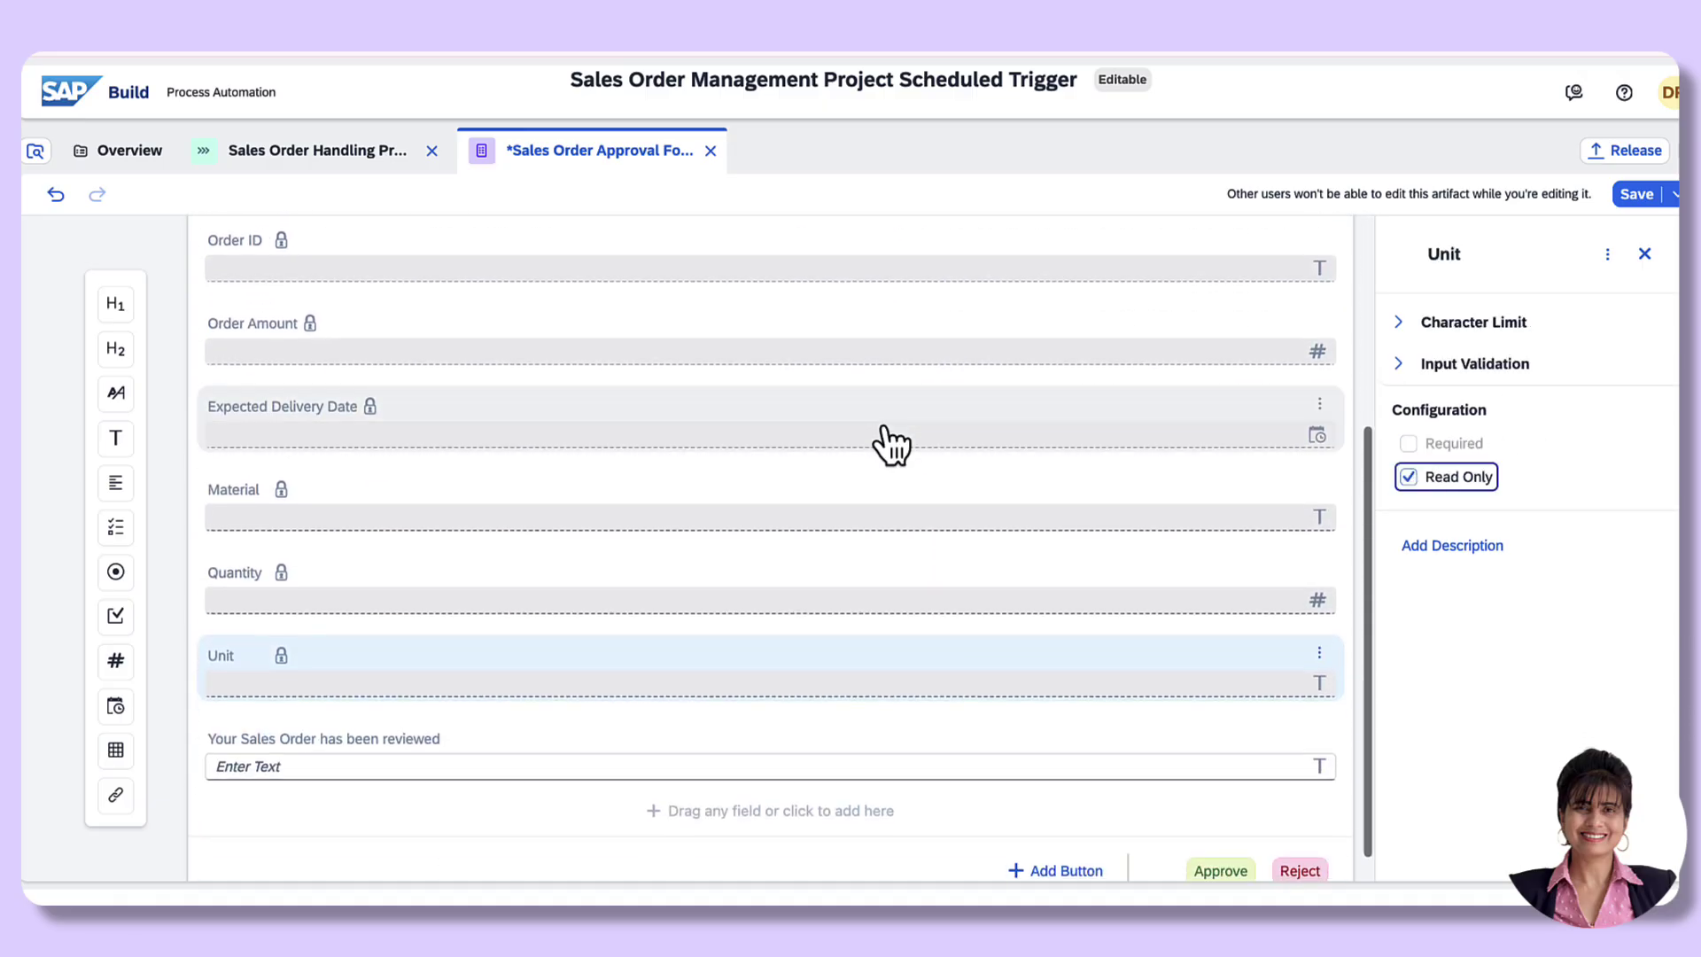
{"action": "left_click", "coordinate": [1636, 195]}
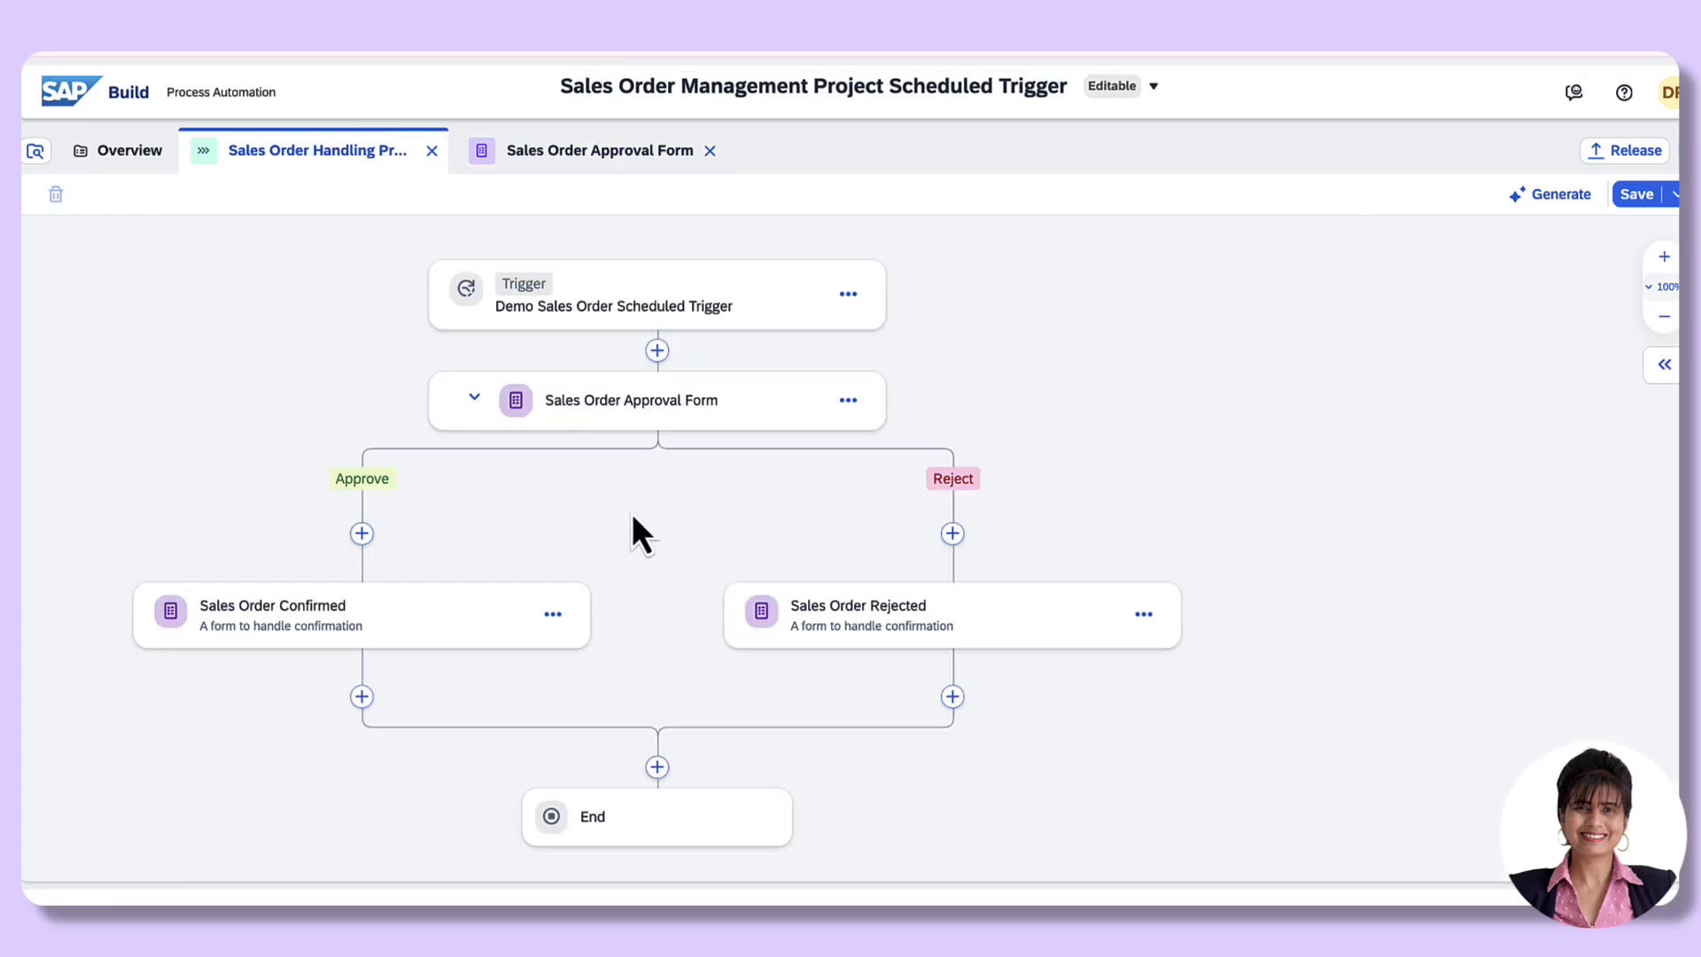
Step: In the approval step's Inputs, map Material to the Material process input
{"action": "left_click", "coordinate": [666, 428]}
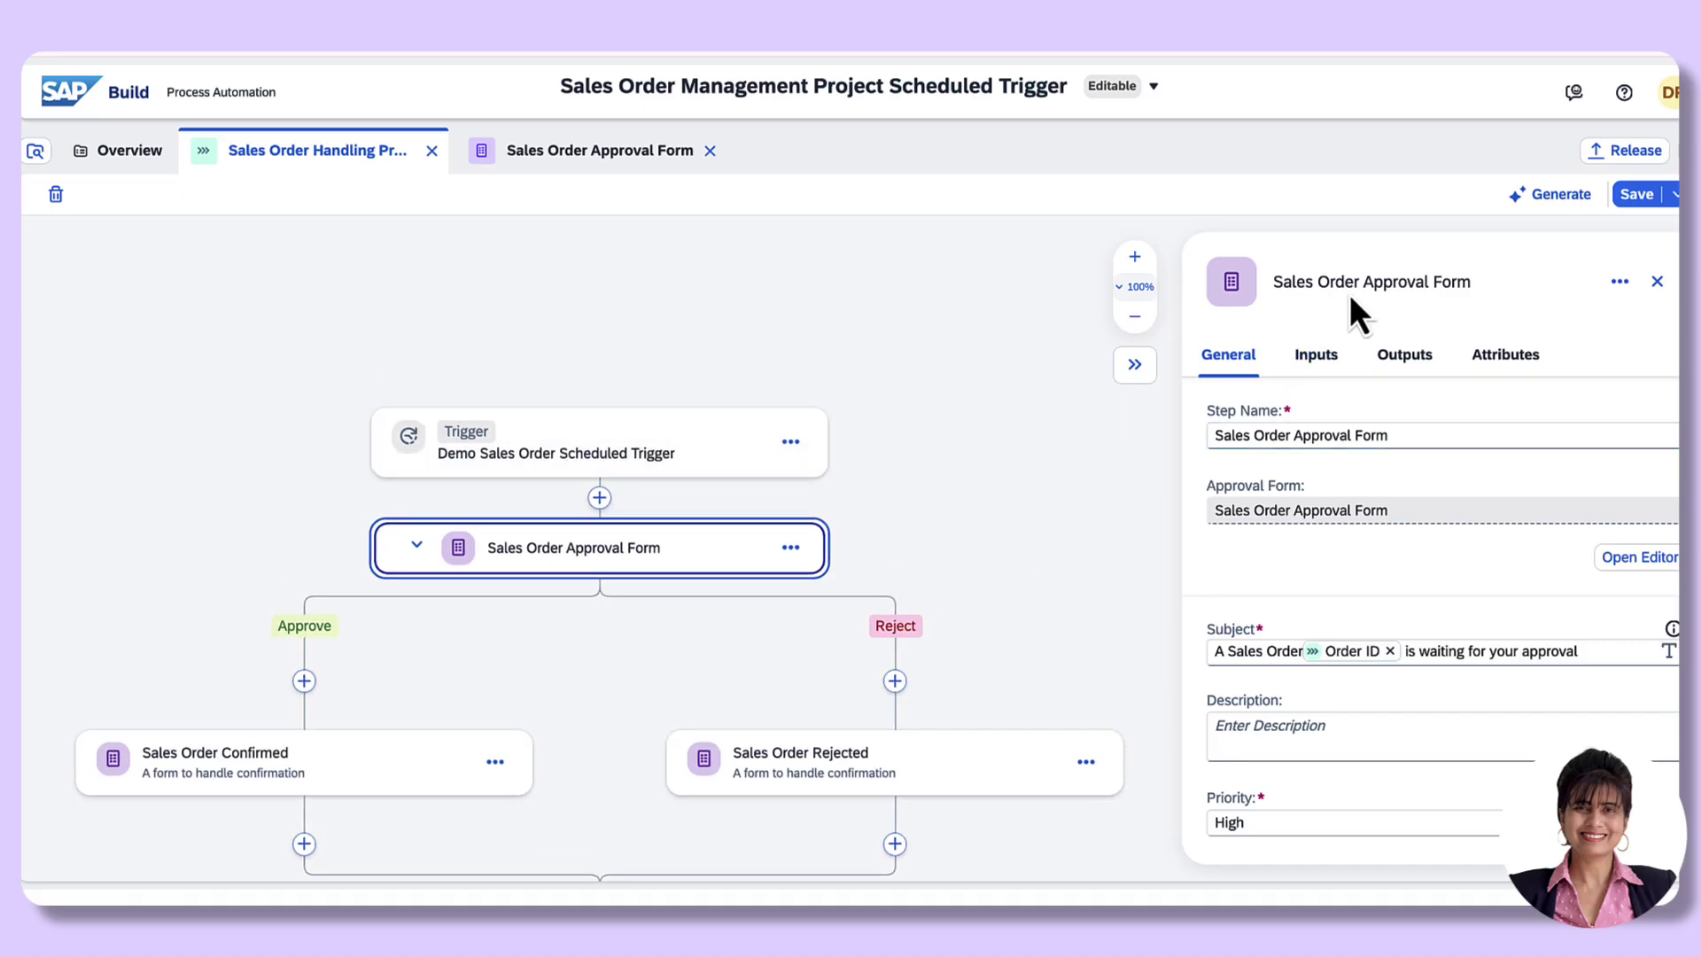
{"action": "left_click", "coordinate": [1324, 359]}
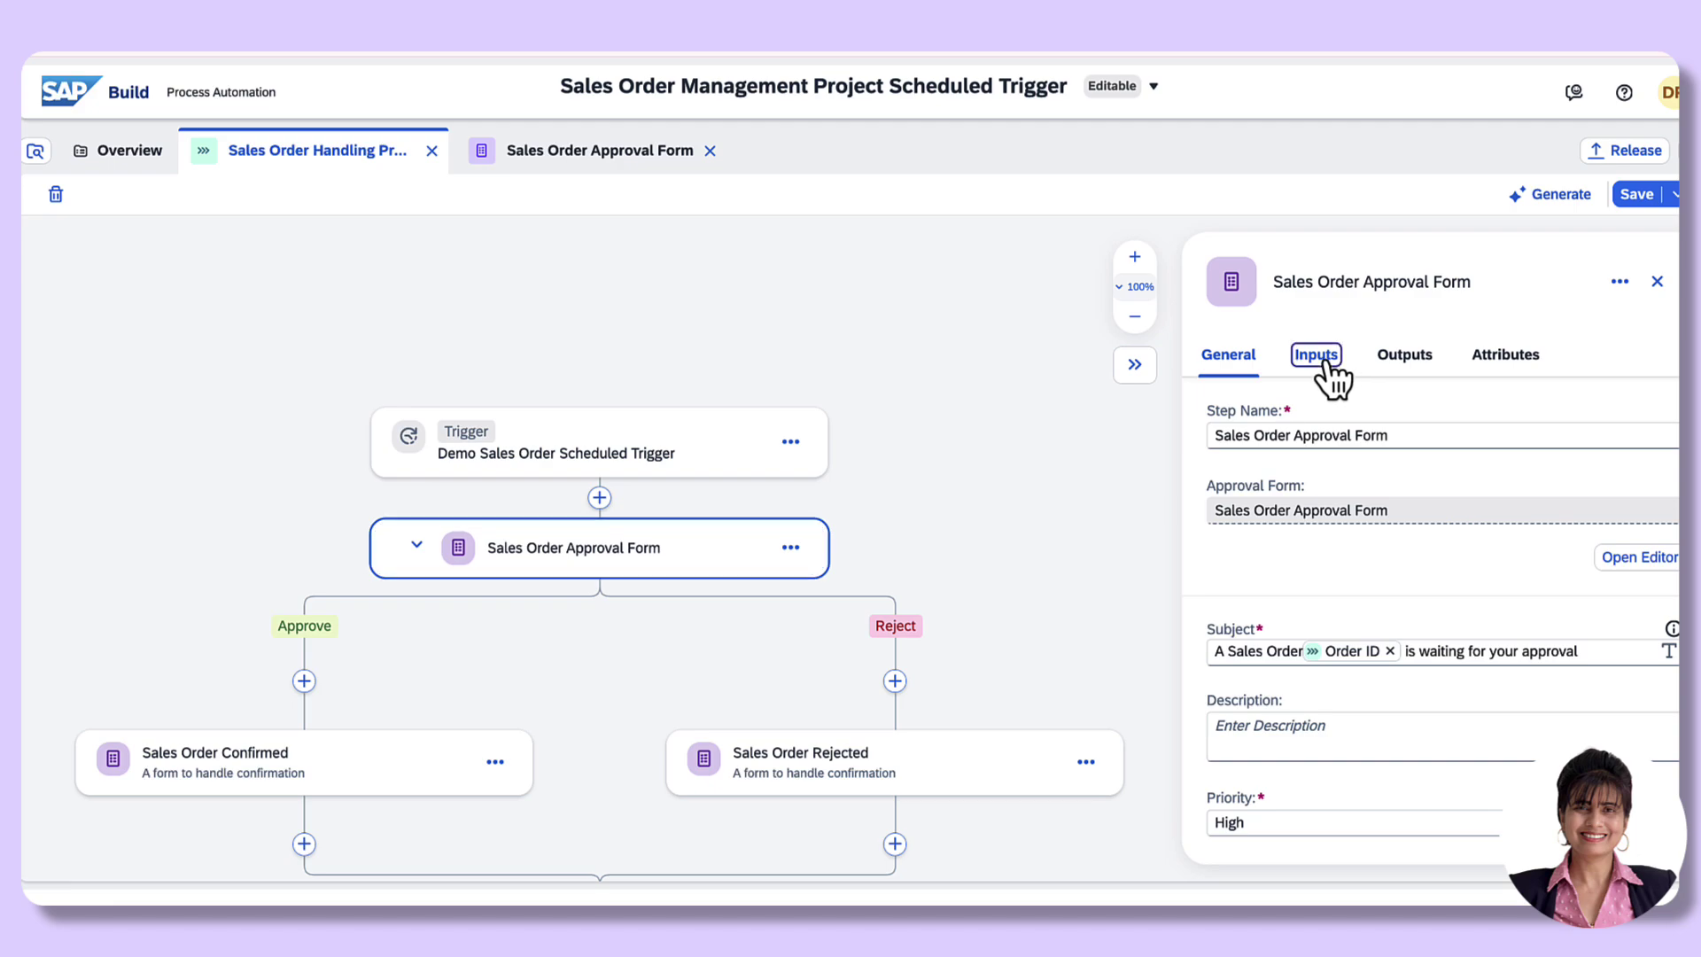
{"action": "scroll", "coordinate": [1426, 674], "scroll_direction": "down", "scroll_amount": 2}
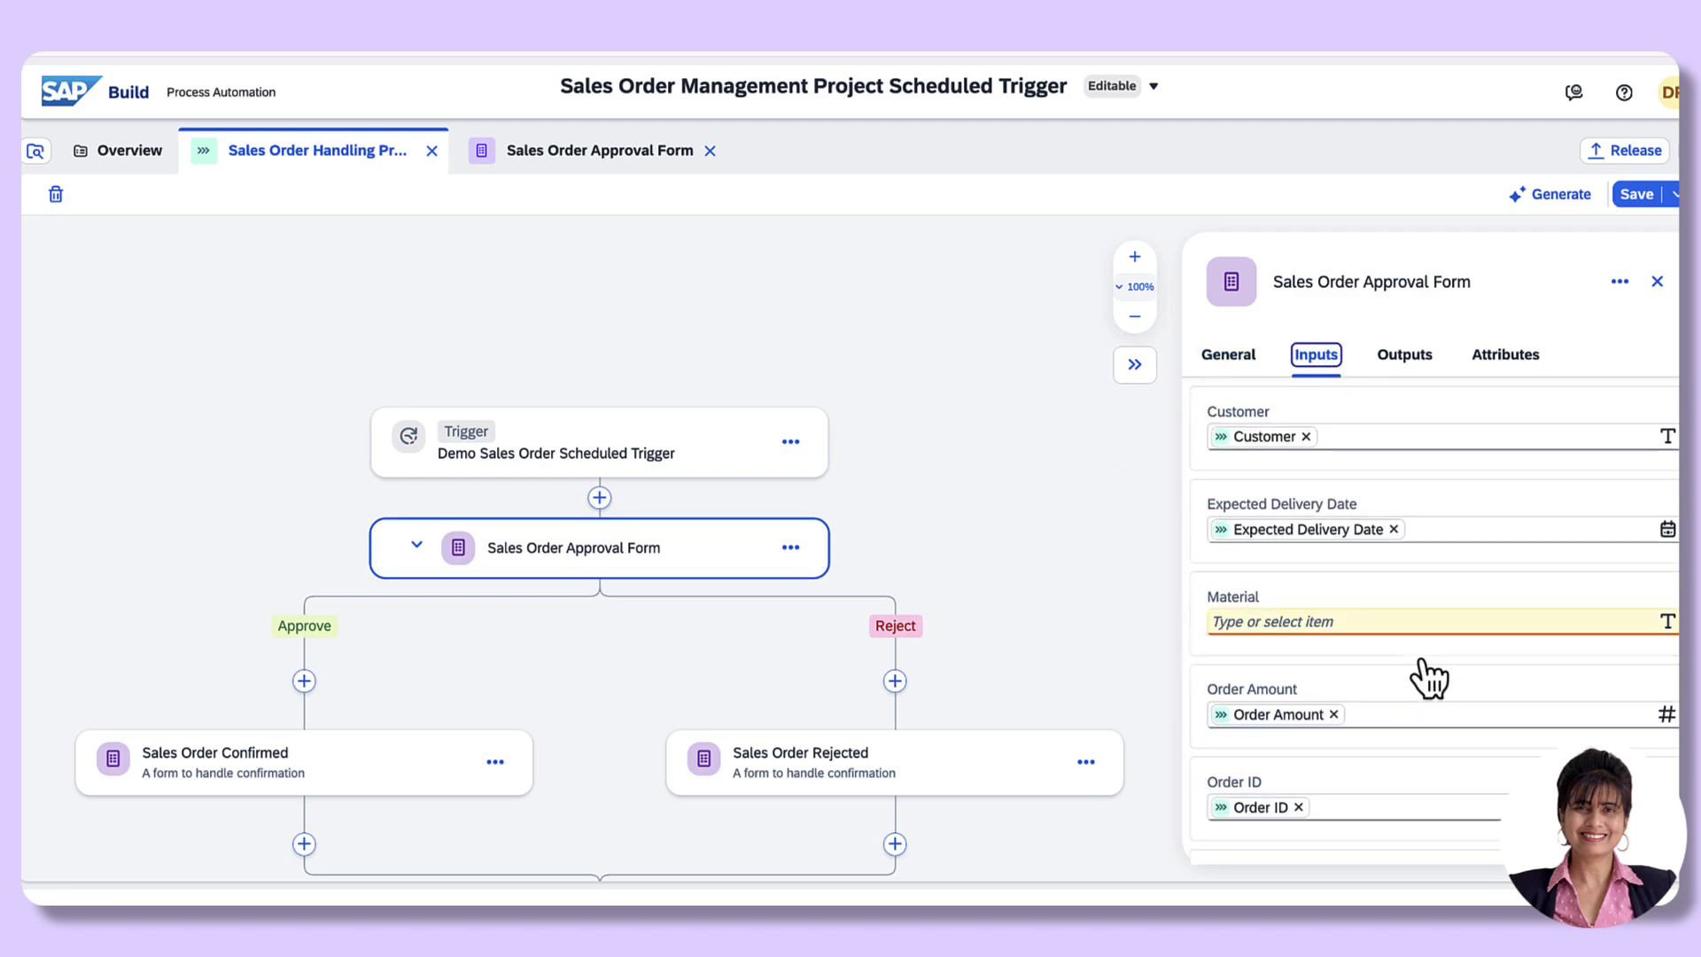
{"action": "scroll", "coordinate": [1423, 676], "scroll_direction": "down", "scroll_amount": 1}
{"action": "scroll", "coordinate": [1421, 661], "scroll_direction": "up", "scroll_amount": 3}
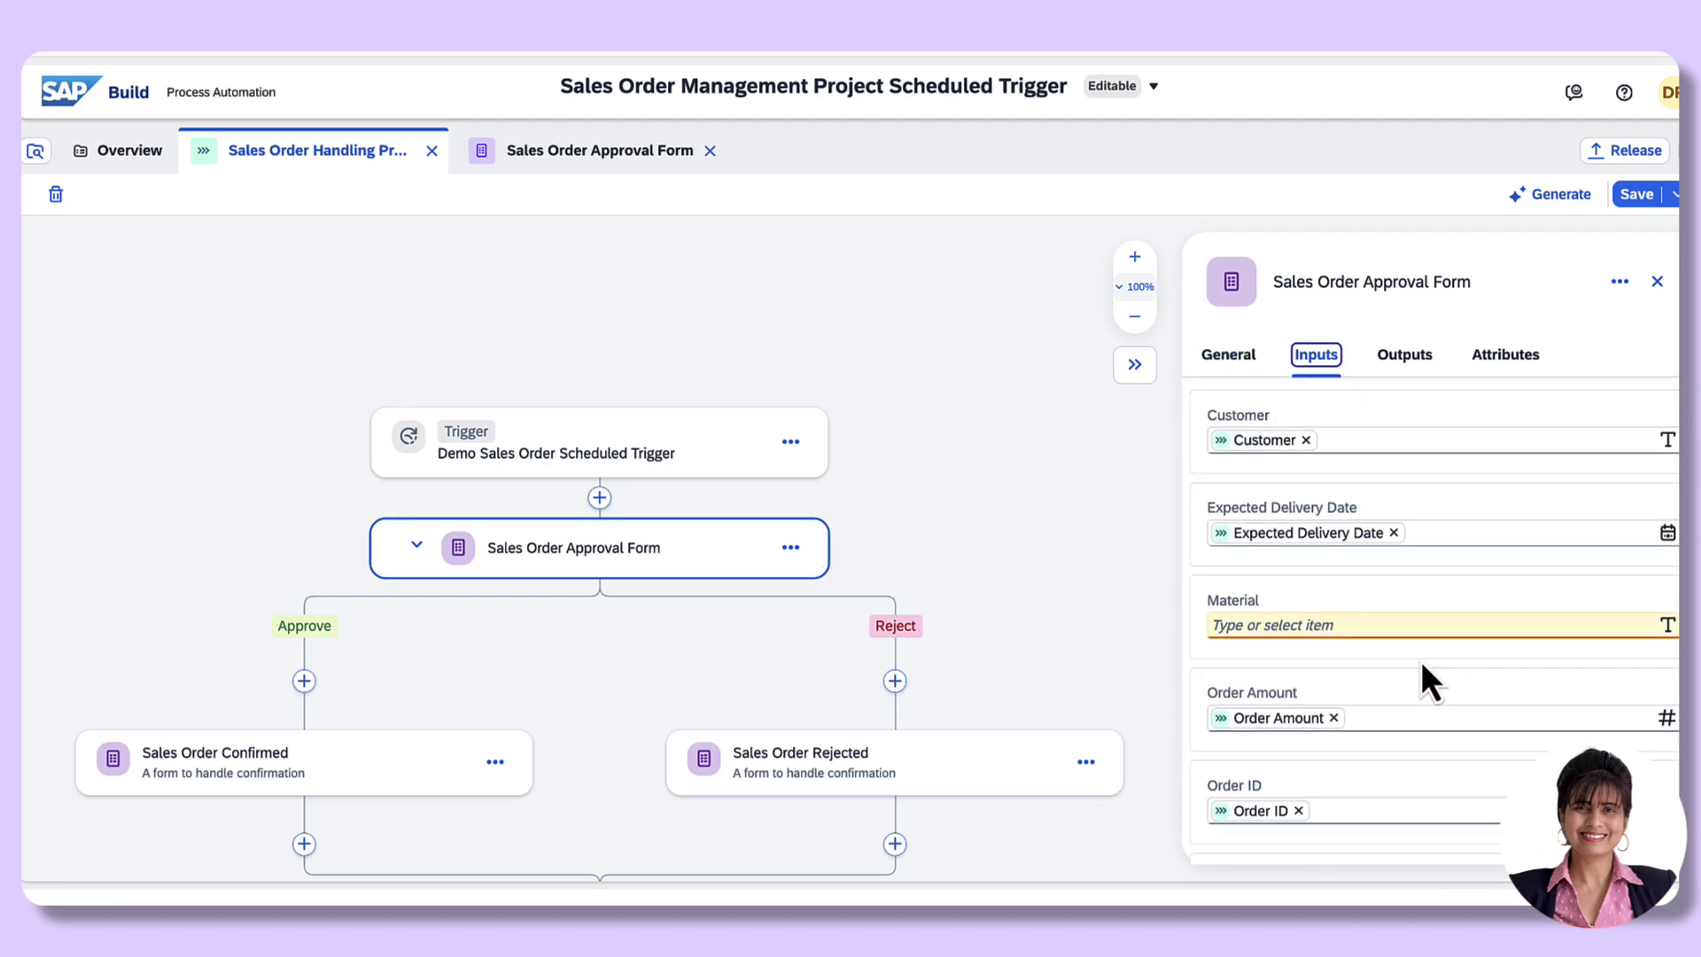
{"action": "left_click", "coordinate": [1225, 640]}
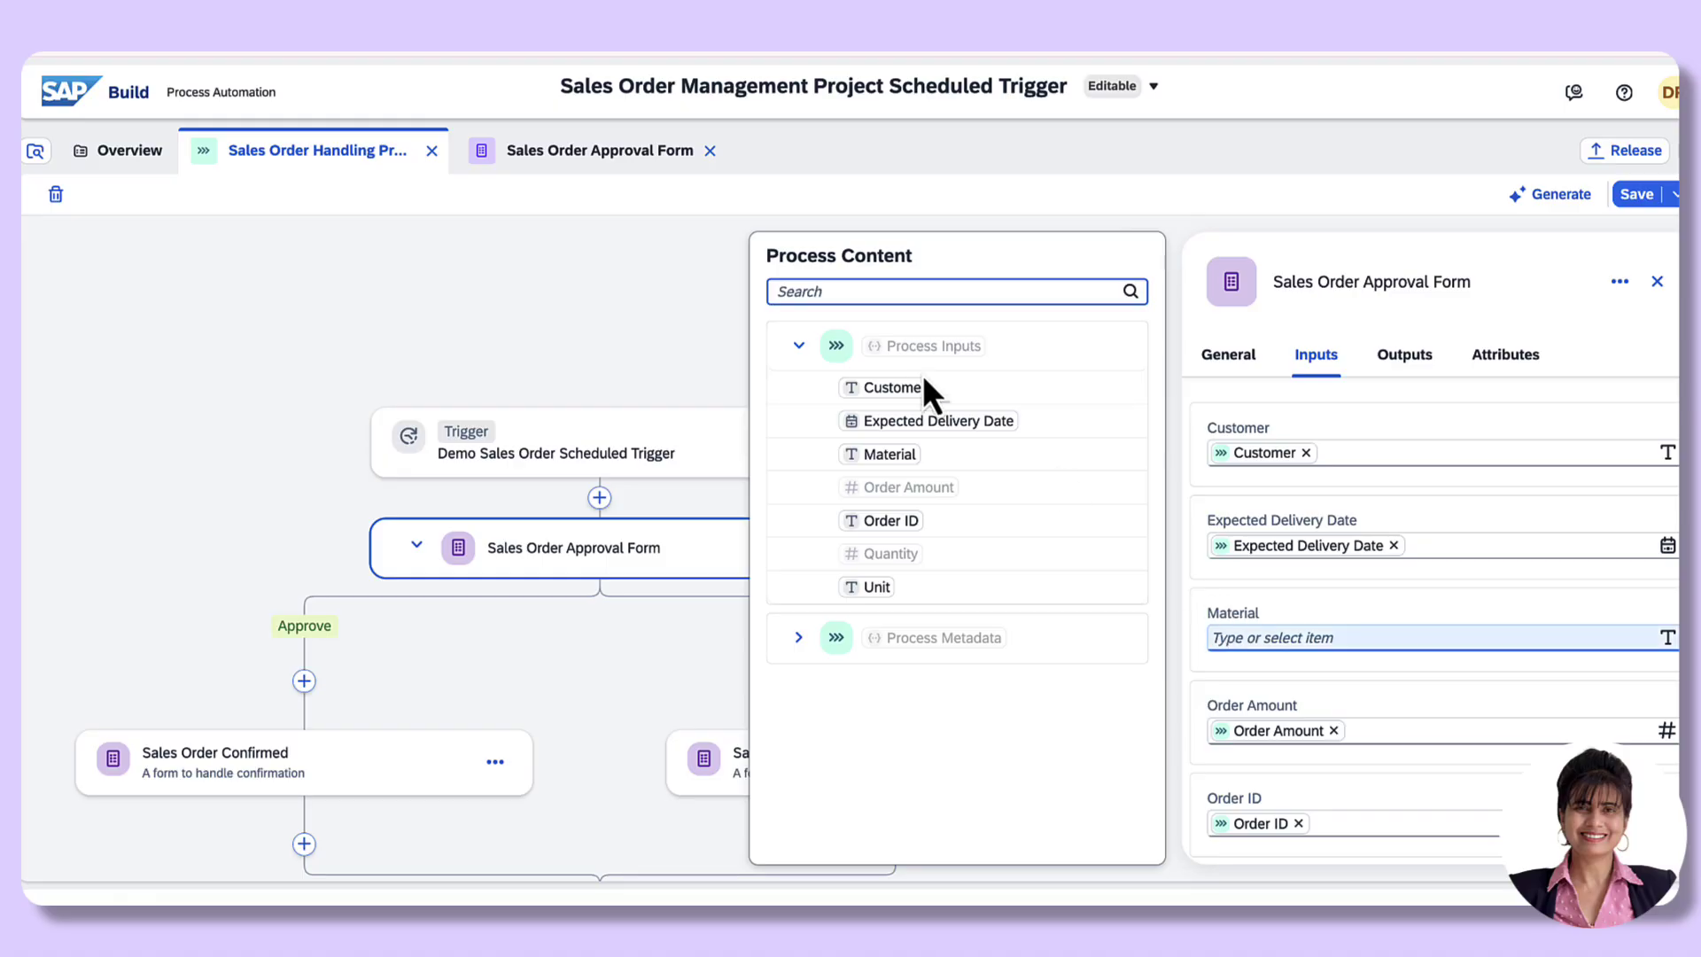
{"action": "left_click", "coordinate": [889, 453]}
Step: Map Quantity and Unit to their matching process inputs and save the process
{"action": "scroll", "coordinate": [1328, 691], "scroll_direction": "down", "scroll_amount": 2}
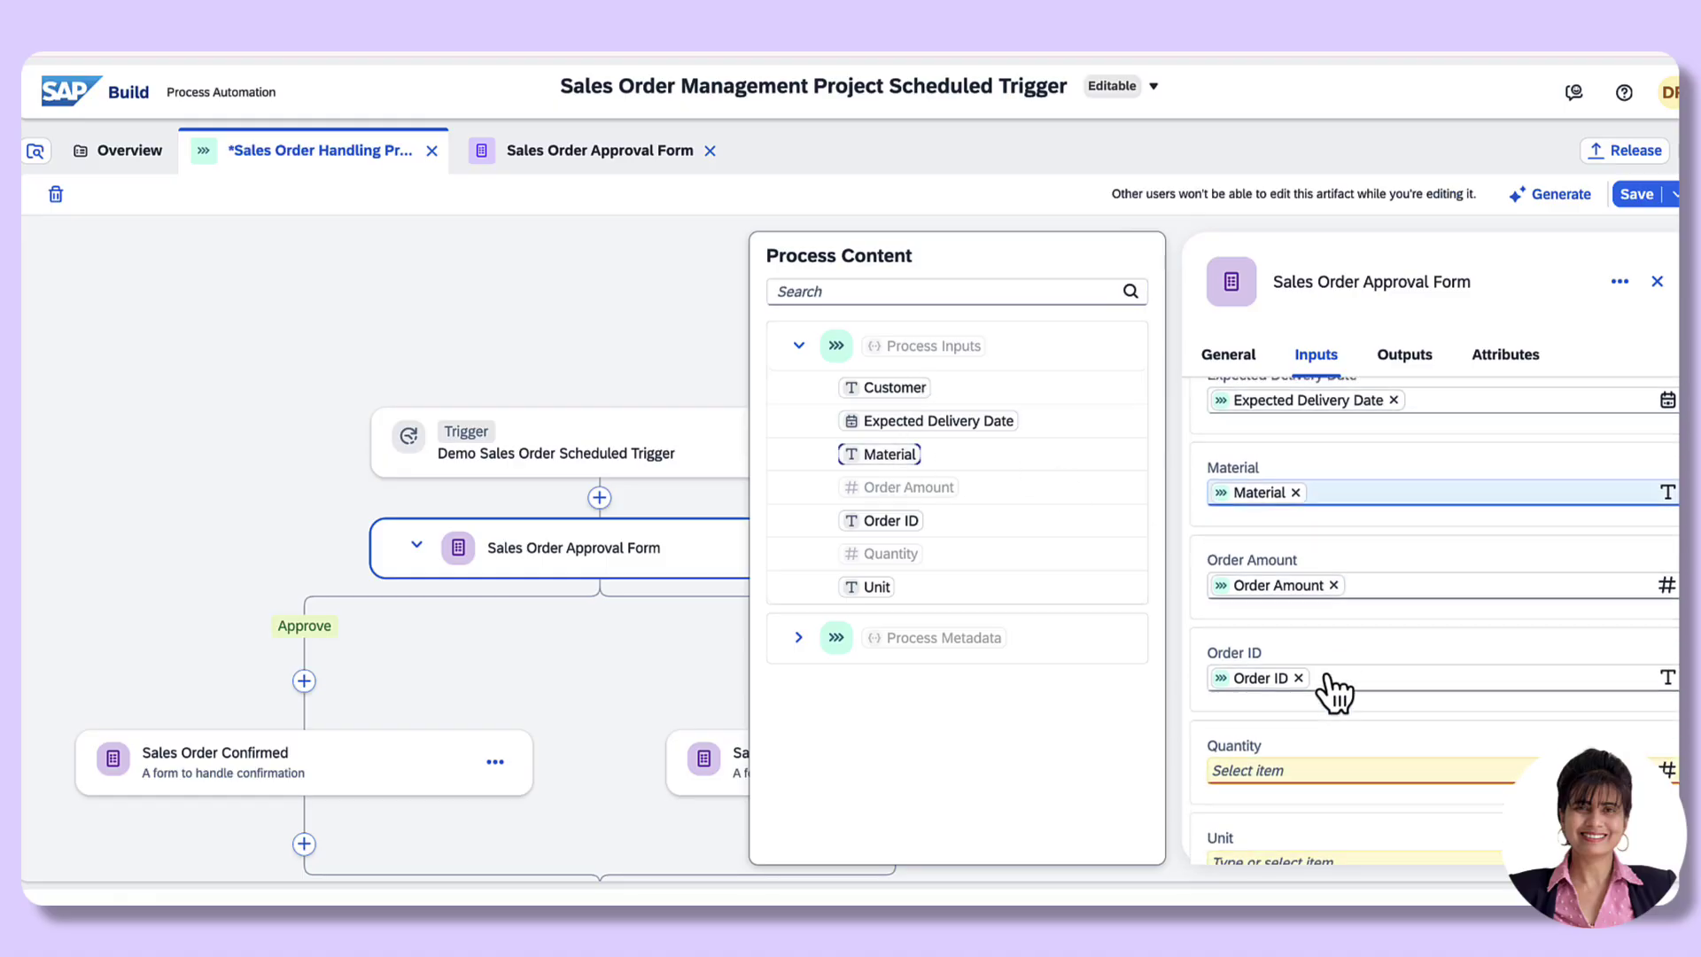
{"action": "scroll", "coordinate": [1333, 691], "scroll_direction": "down", "scroll_amount": 1}
{"action": "left_click", "coordinate": [1231, 694]}
{"action": "left_click", "coordinate": [890, 555]}
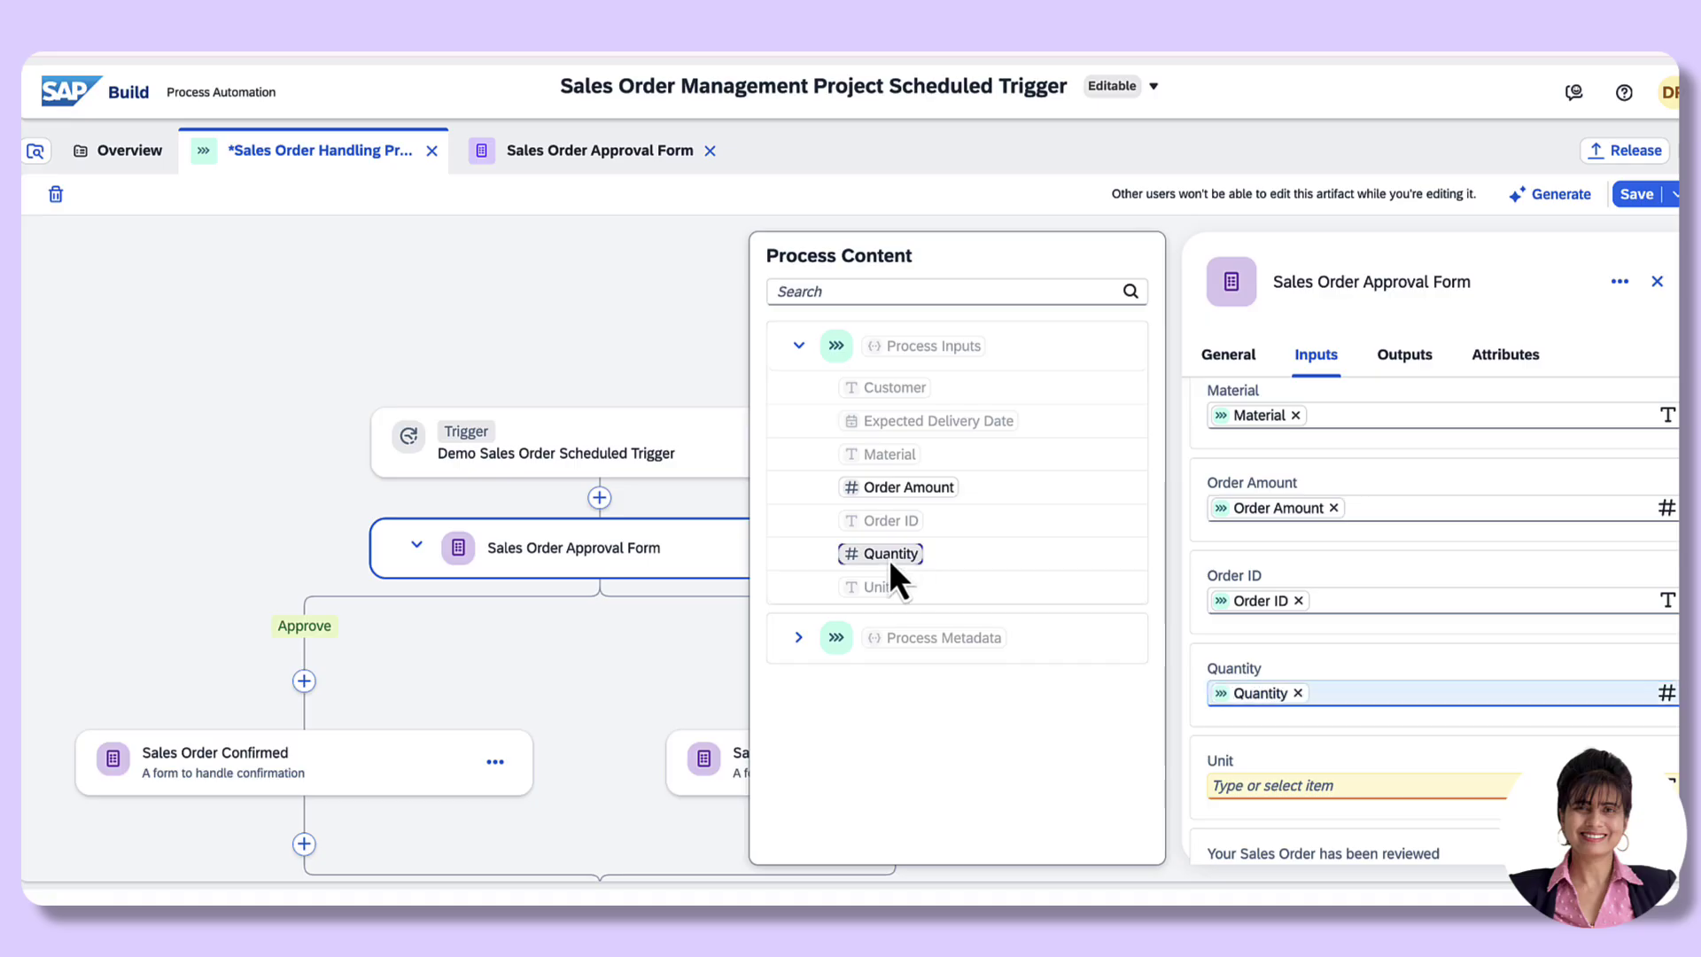
{"action": "scroll", "coordinate": [1302, 709], "scroll_direction": "down", "scroll_amount": 1}
{"action": "left_click", "coordinate": [1231, 703]}
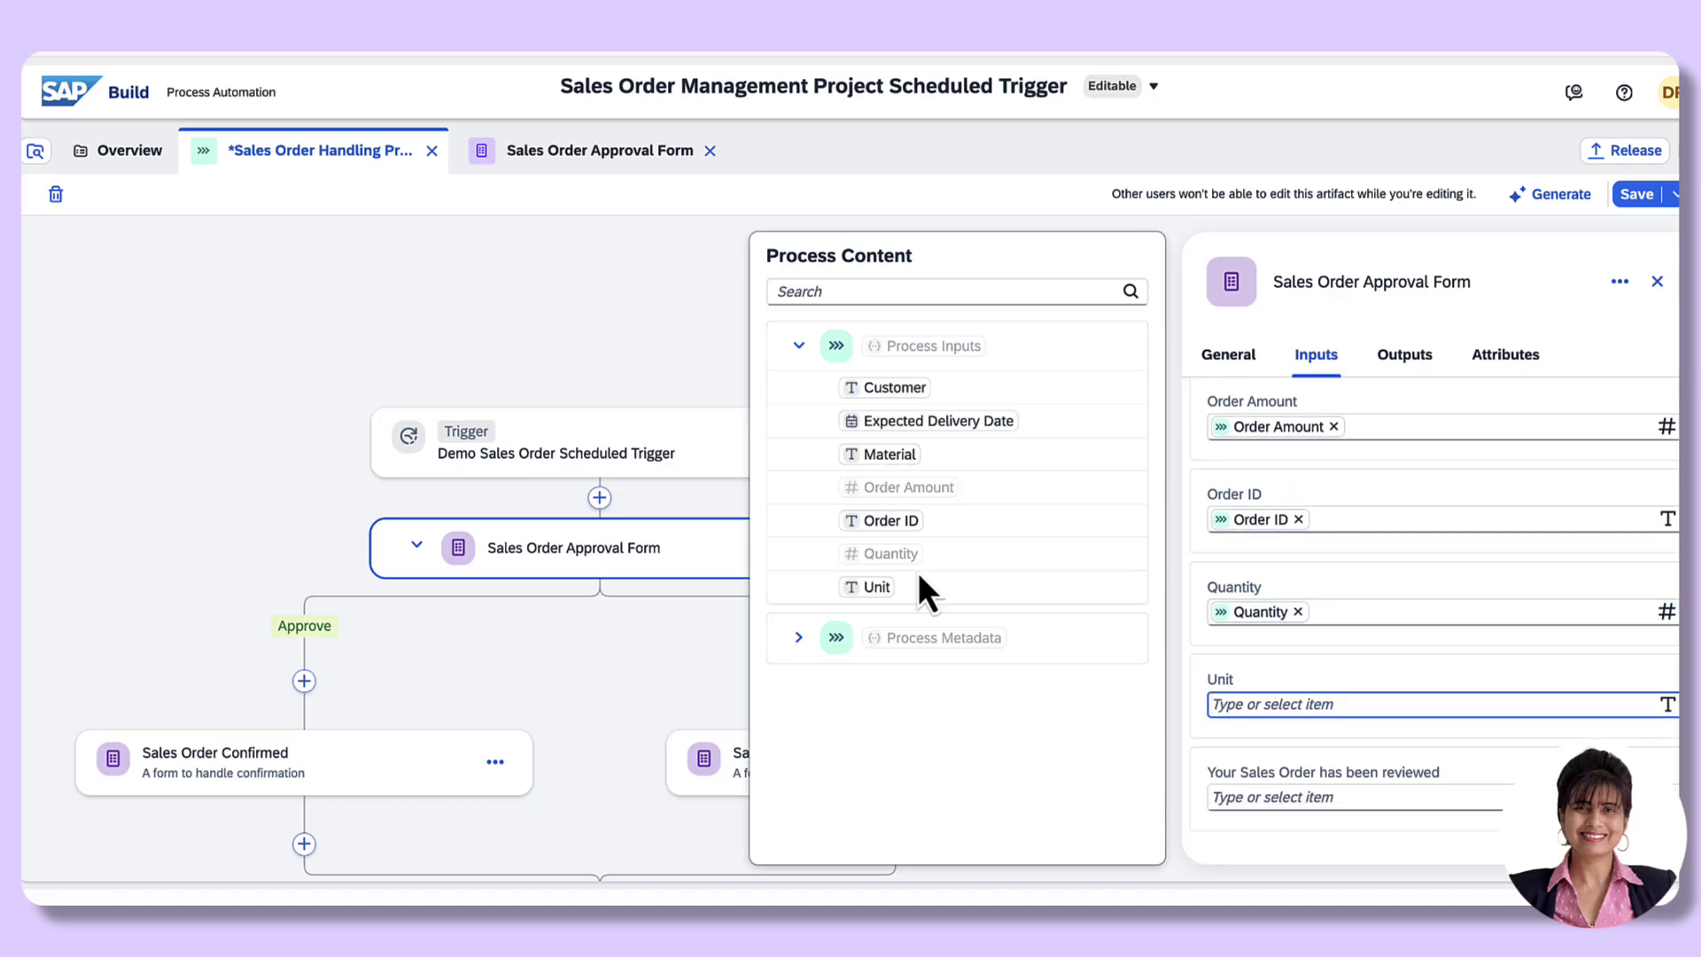
{"action": "left_click", "coordinate": [872, 588]}
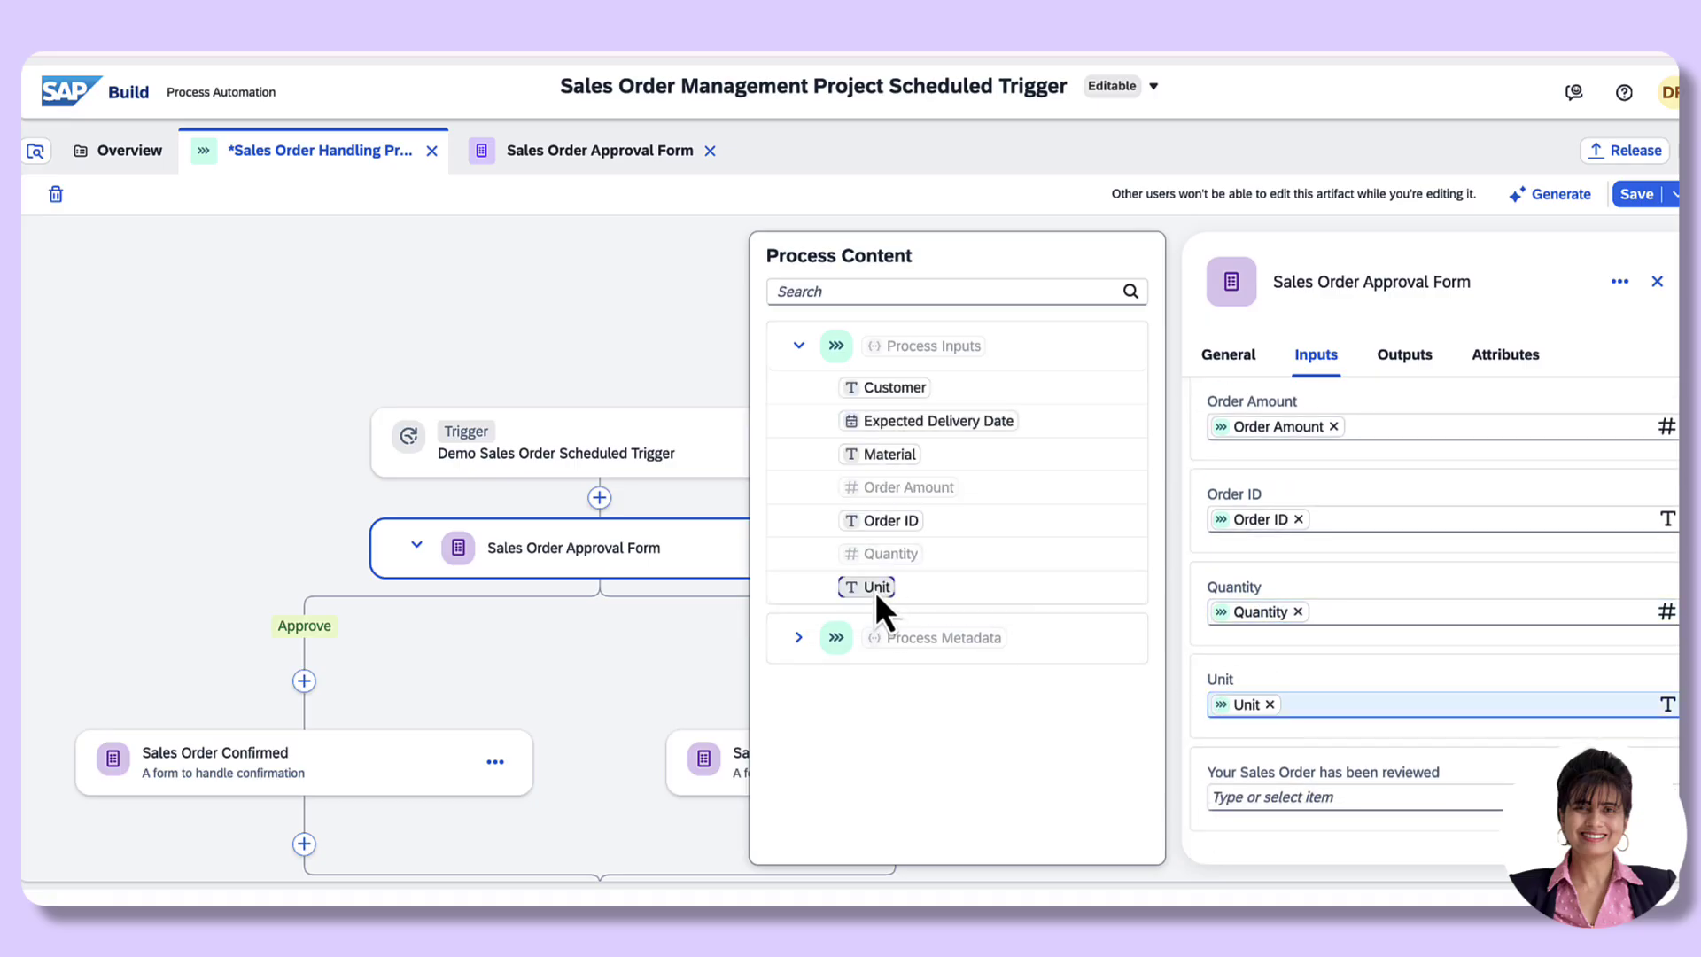
{"action": "left_click", "coordinate": [1637, 204]}
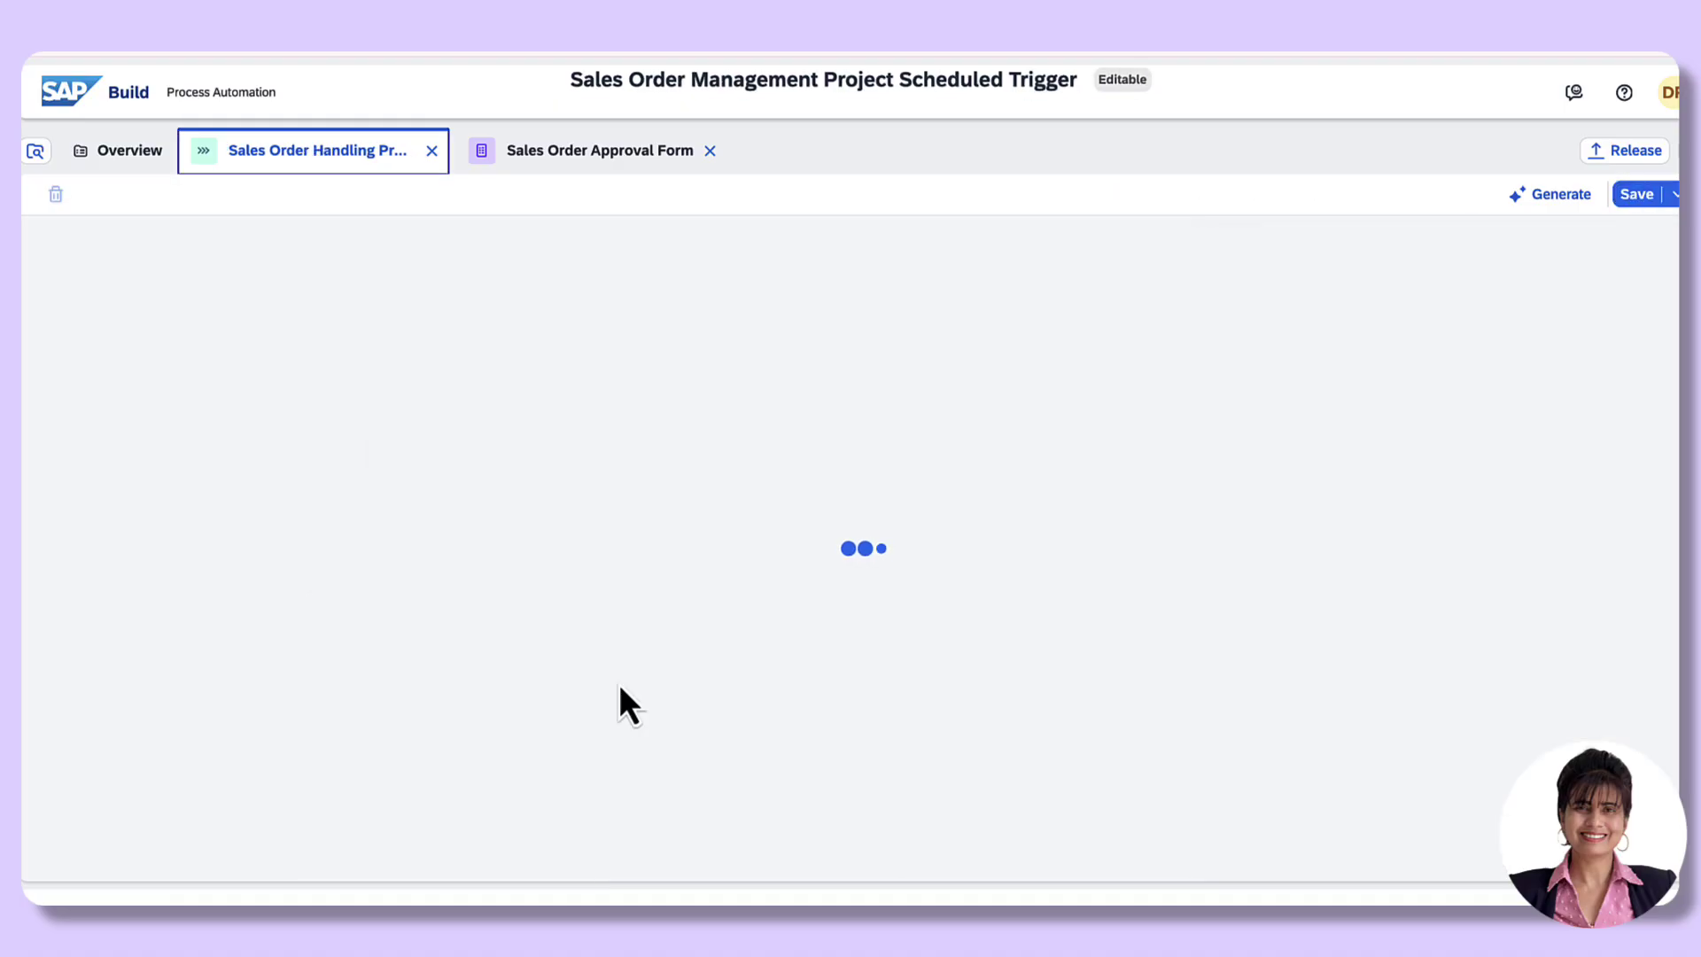
{"action": "left_click_drag", "start_coordinate": [1009, 664], "coordinate": [1104, 390]}
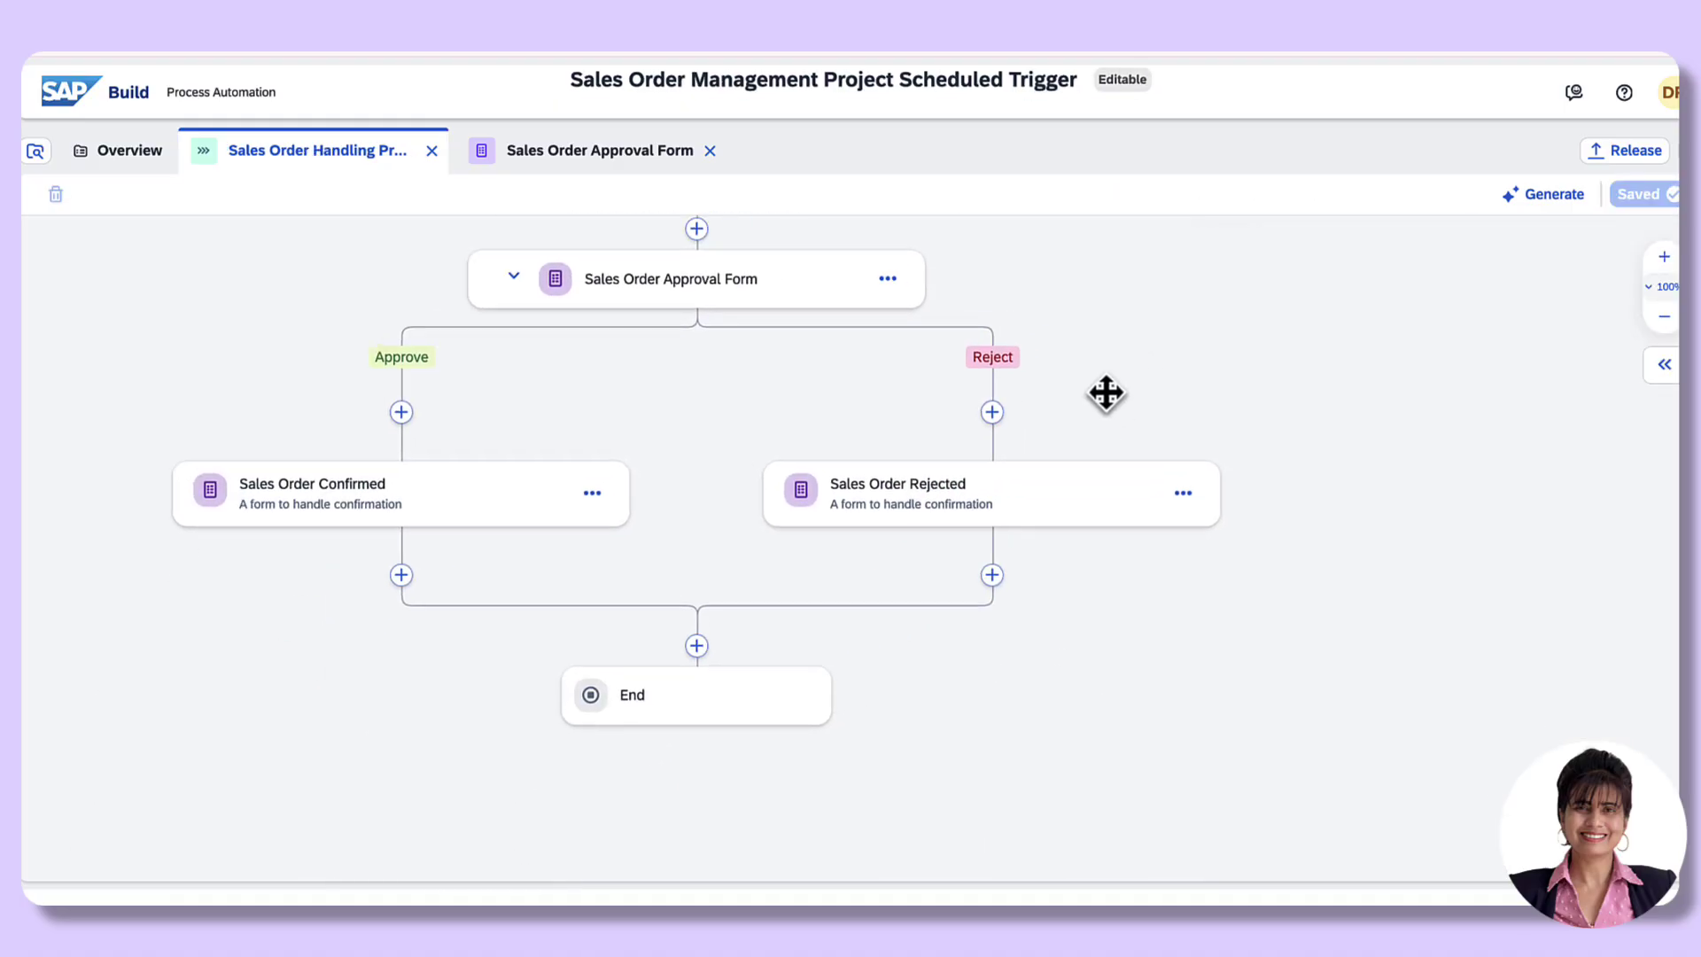
{"action": "left_click", "coordinate": [295, 511]}
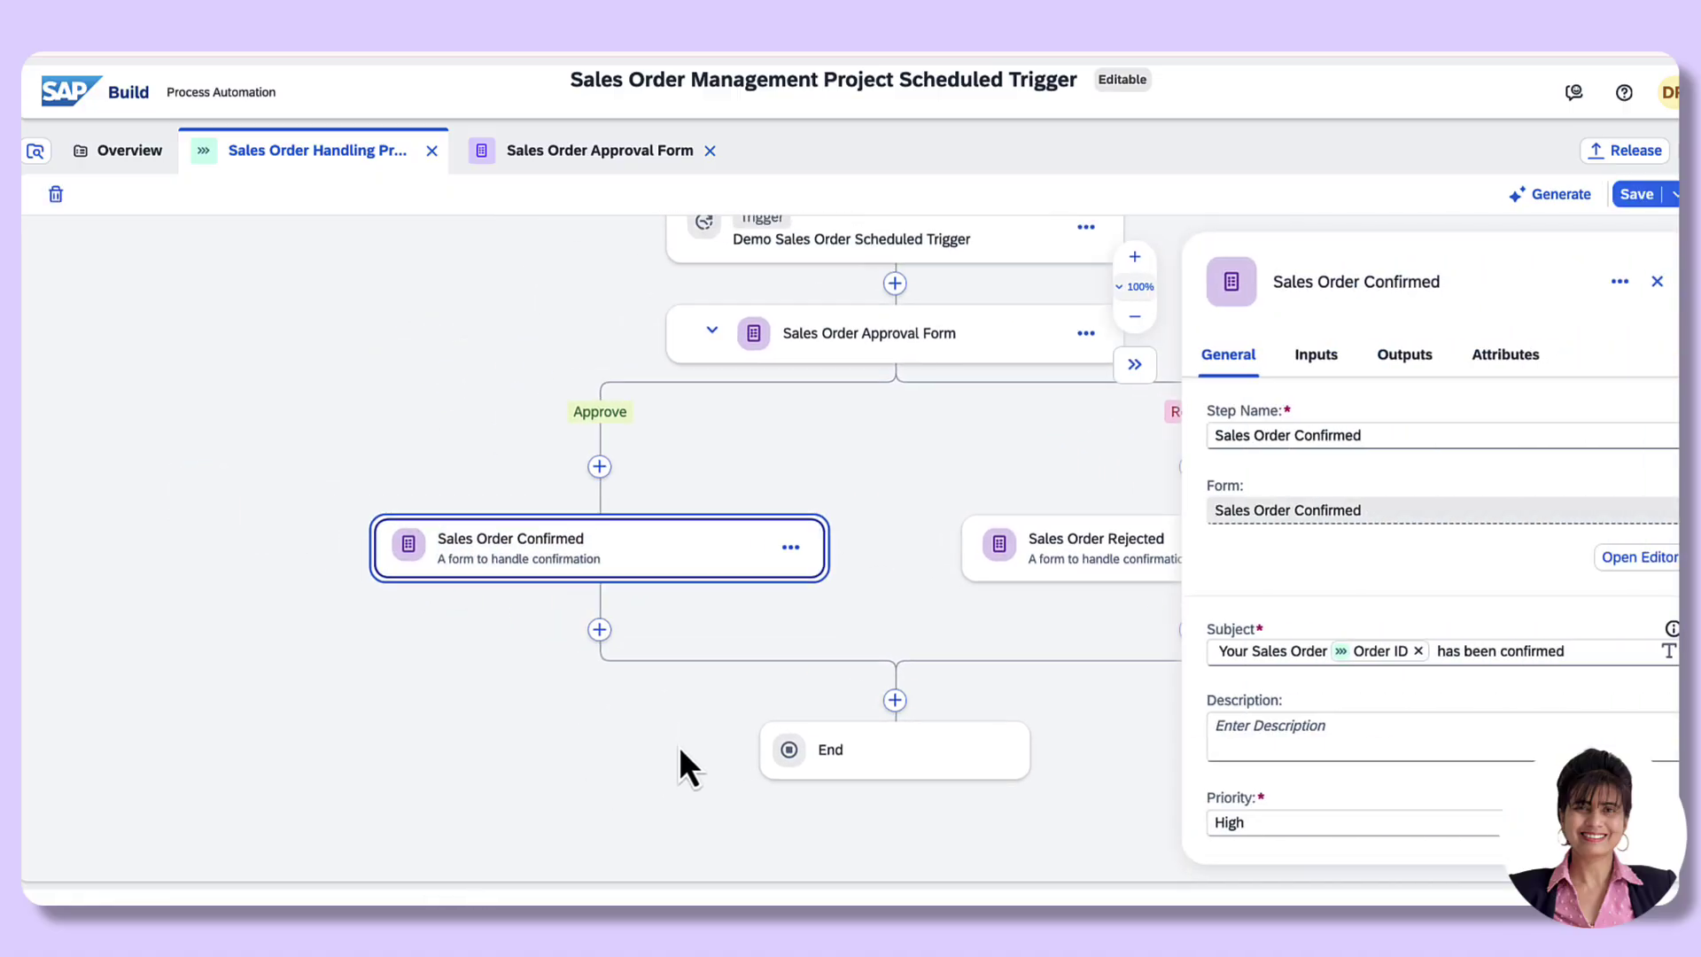
{"action": "left_click_drag", "start_coordinate": [678, 746], "coordinate": [329, 753]}
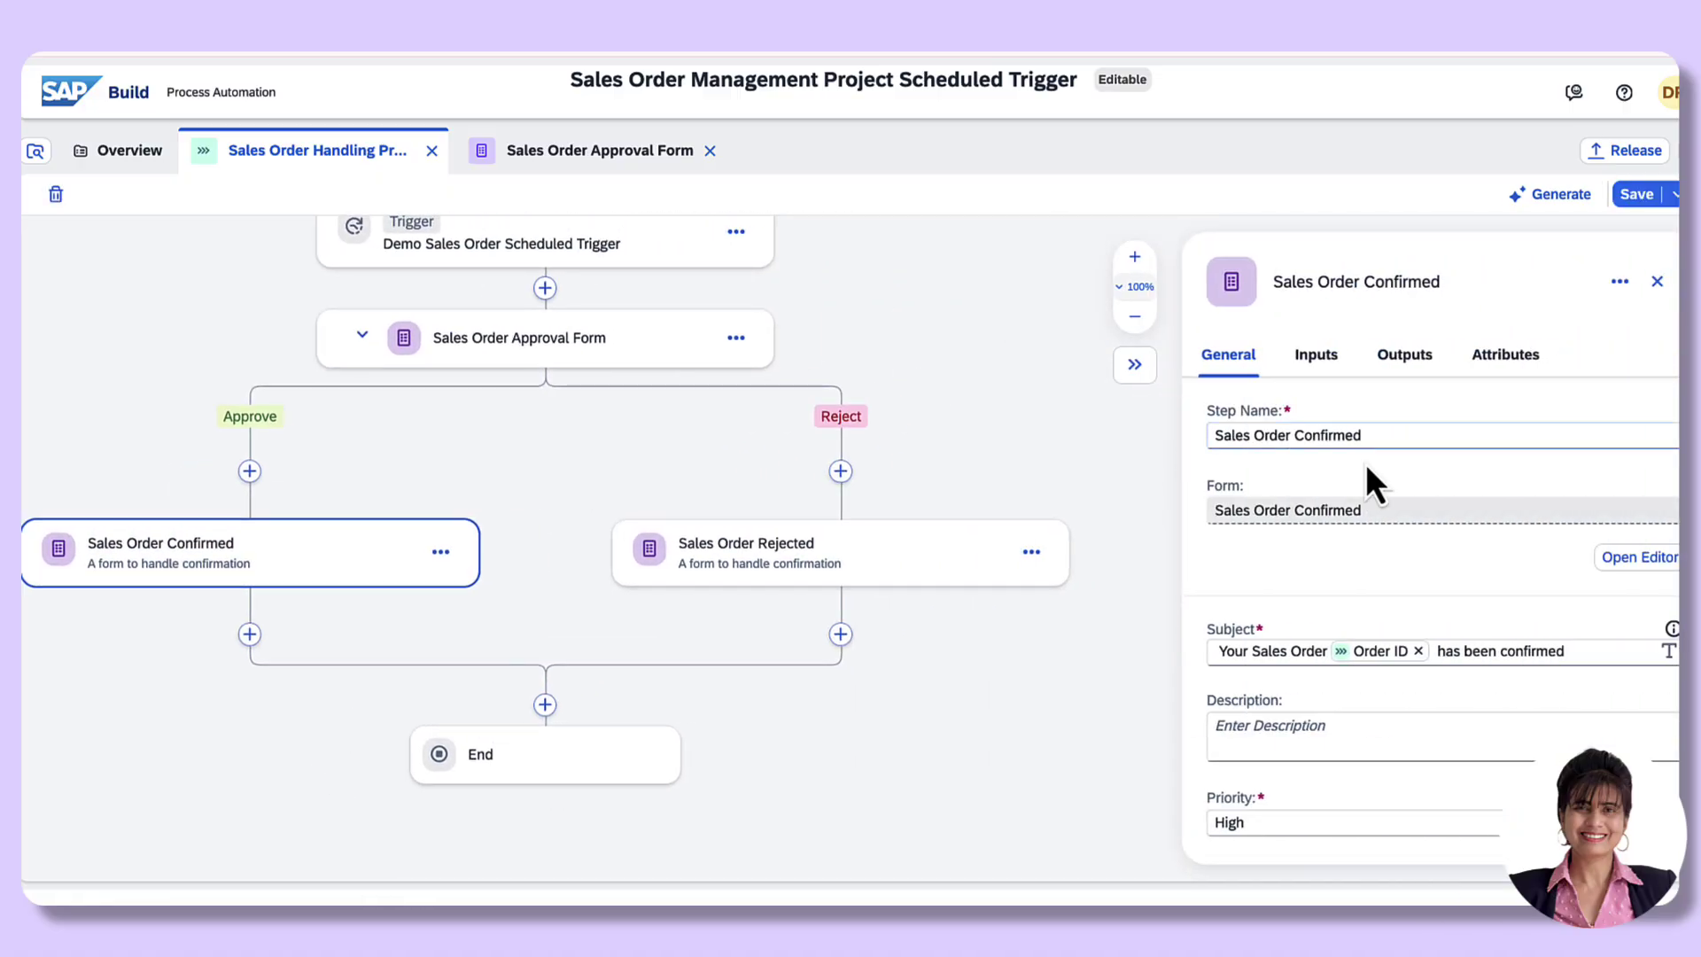
{"action": "scroll", "coordinate": [1338, 598], "scroll_direction": "down", "scroll_amount": 5}
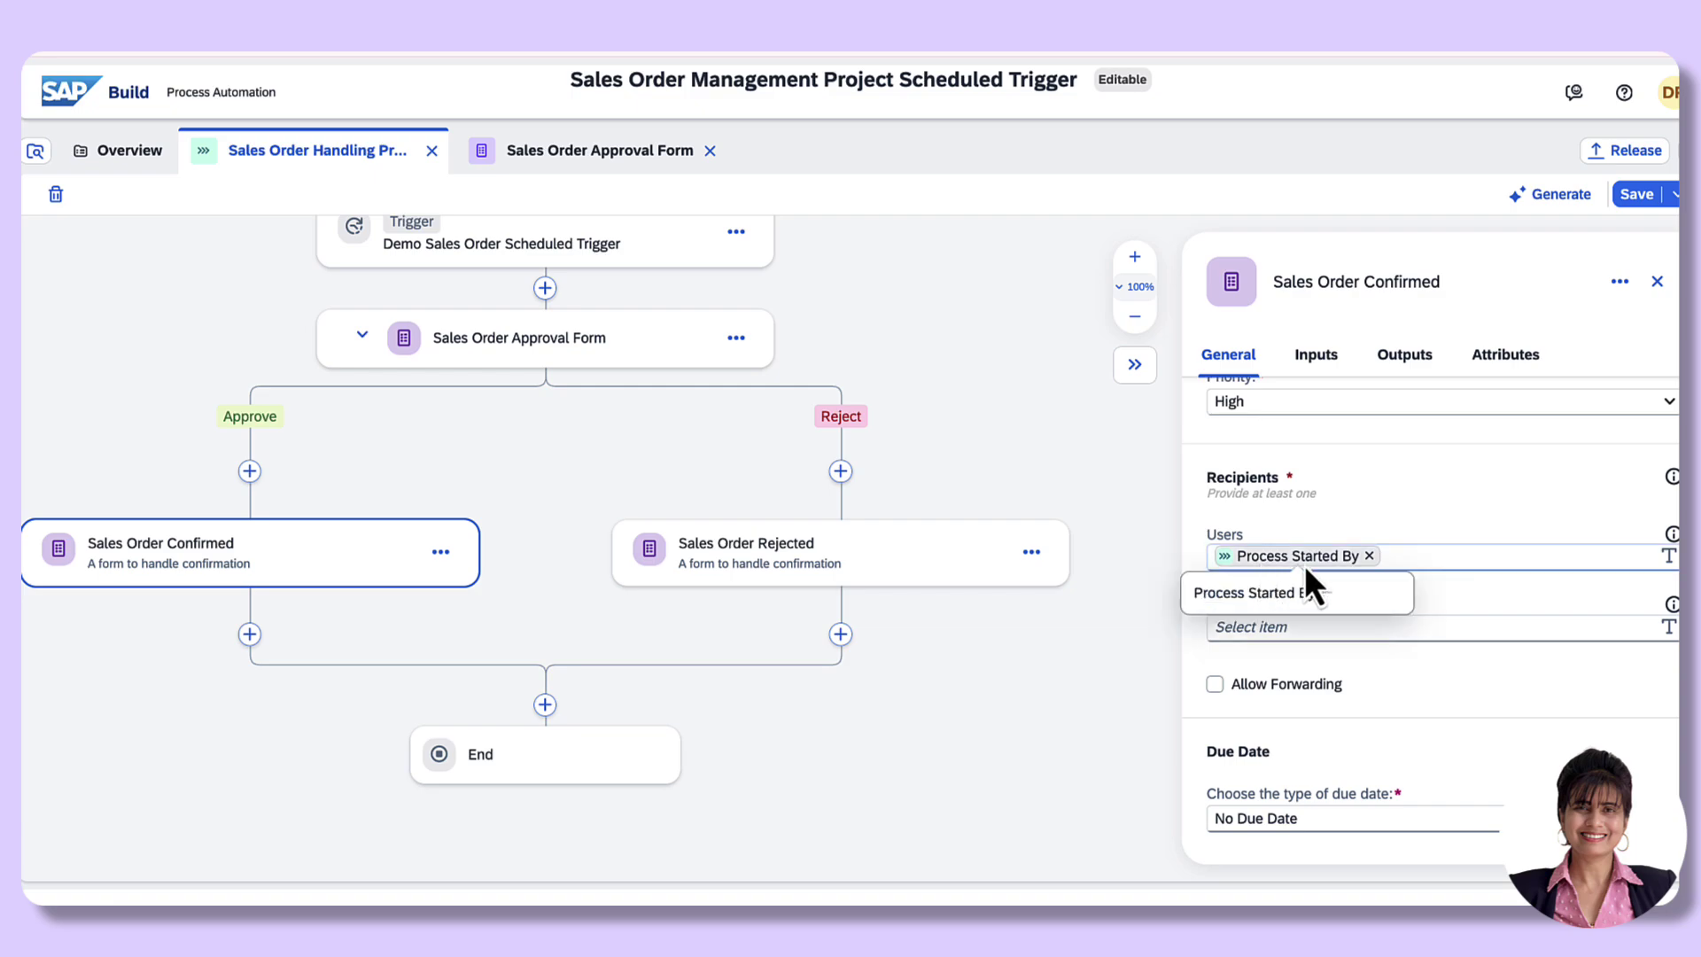
{"action": "left_click", "coordinate": [1369, 557]}
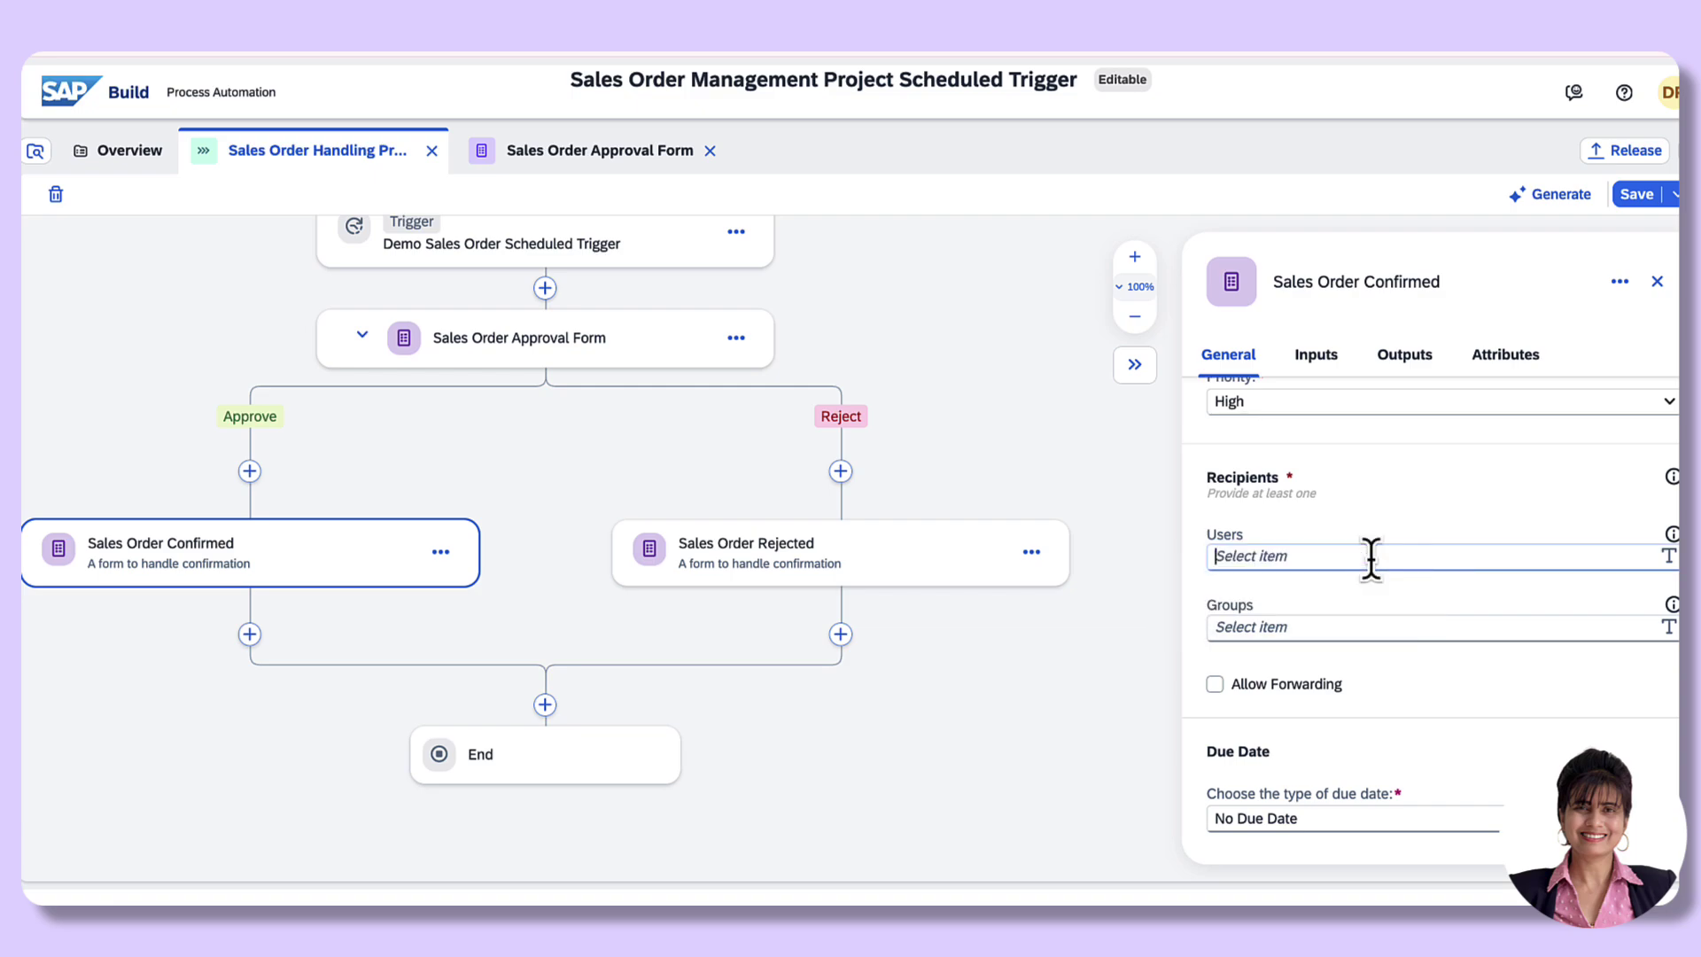
{"action": "left_click", "coordinate": [1221, 558]}
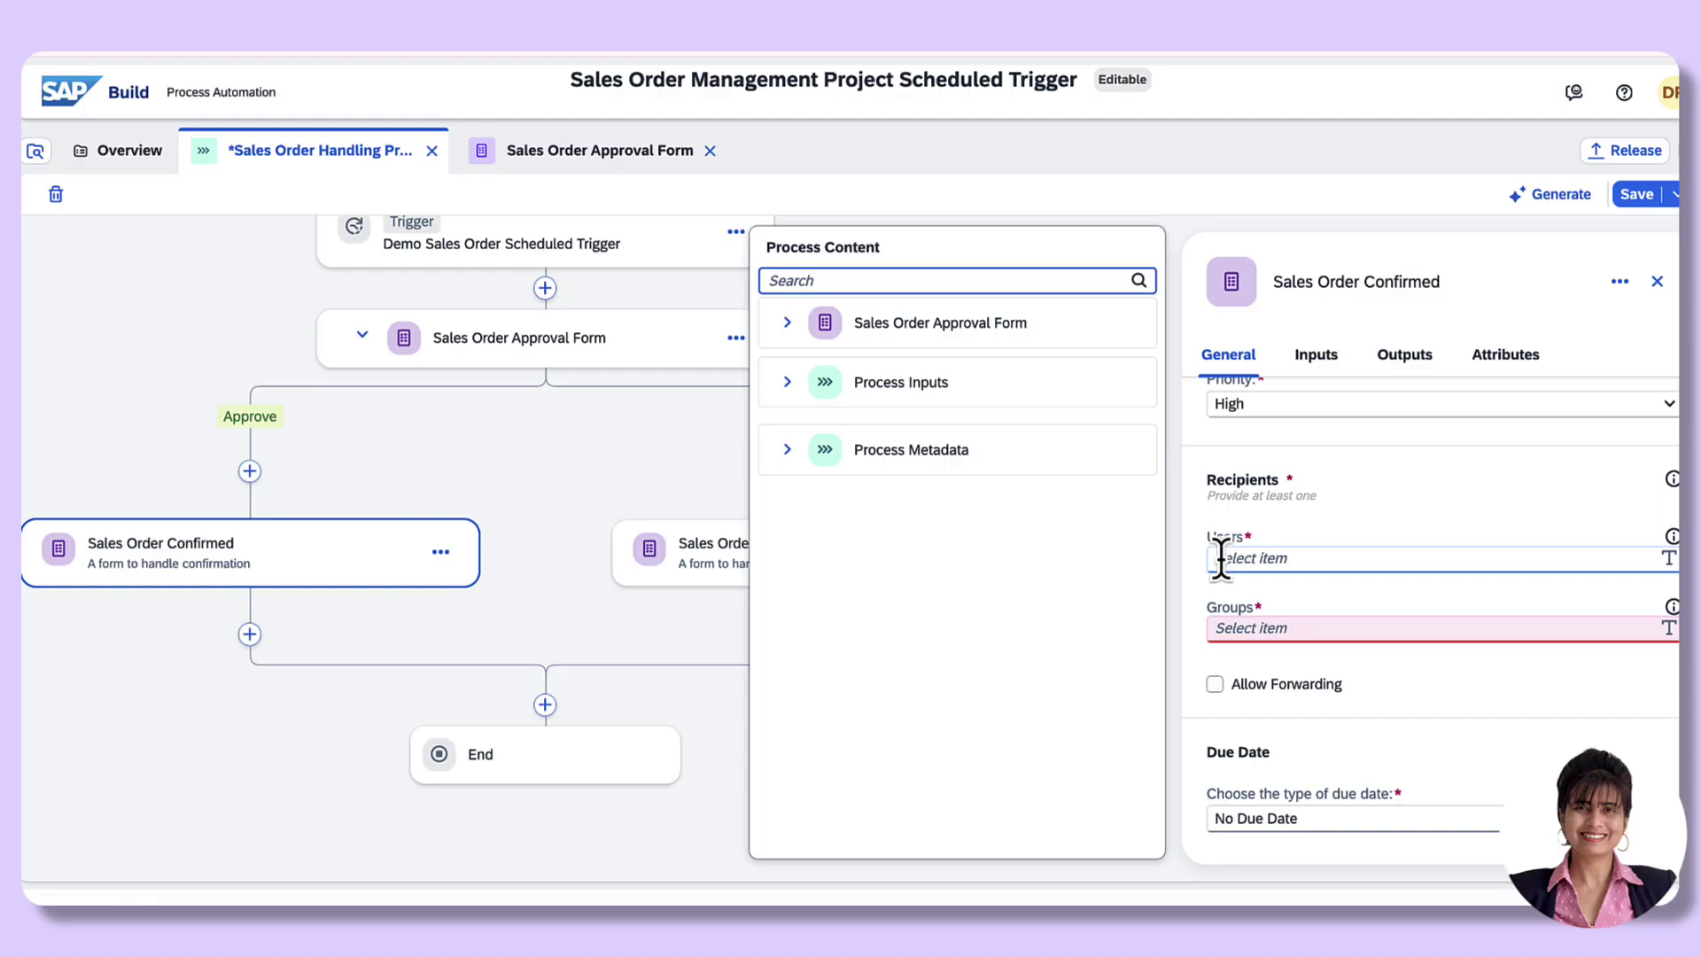
{"action": "key", "text": "ctrl+v"}
{"action": "key", "text": "Return"}
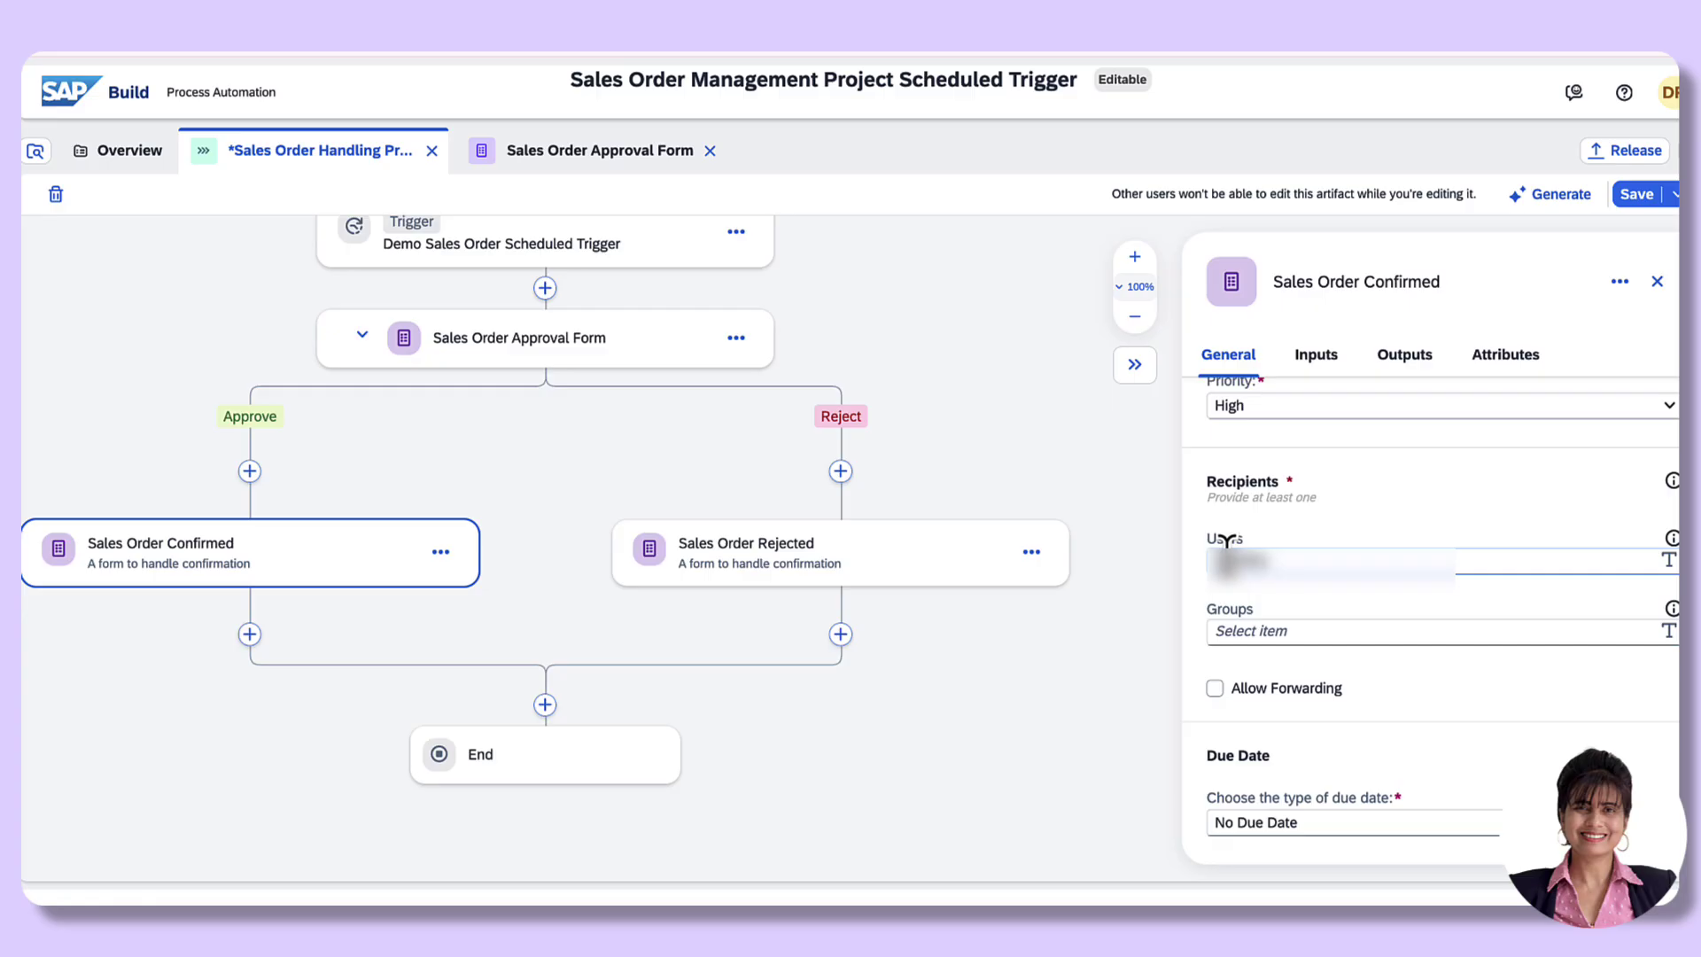
{"action": "type", "text": "@sap.com"}
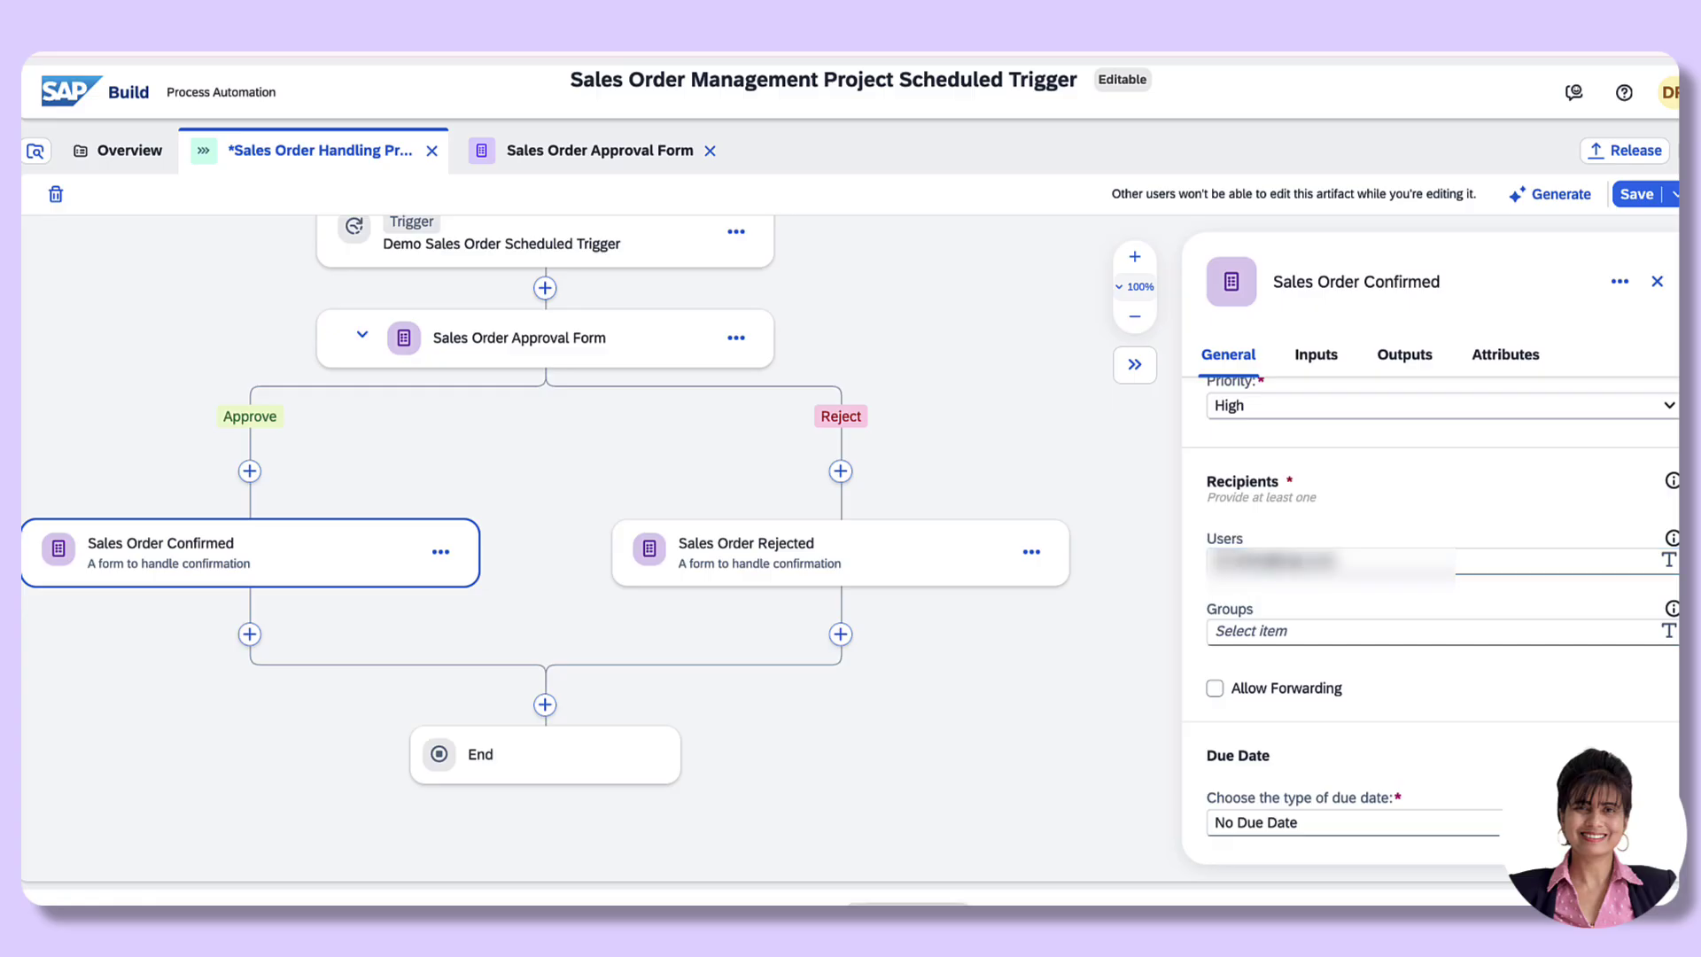
{"action": "scroll", "coordinate": [1359, 747], "scroll_direction": "up", "scroll_amount": 3}
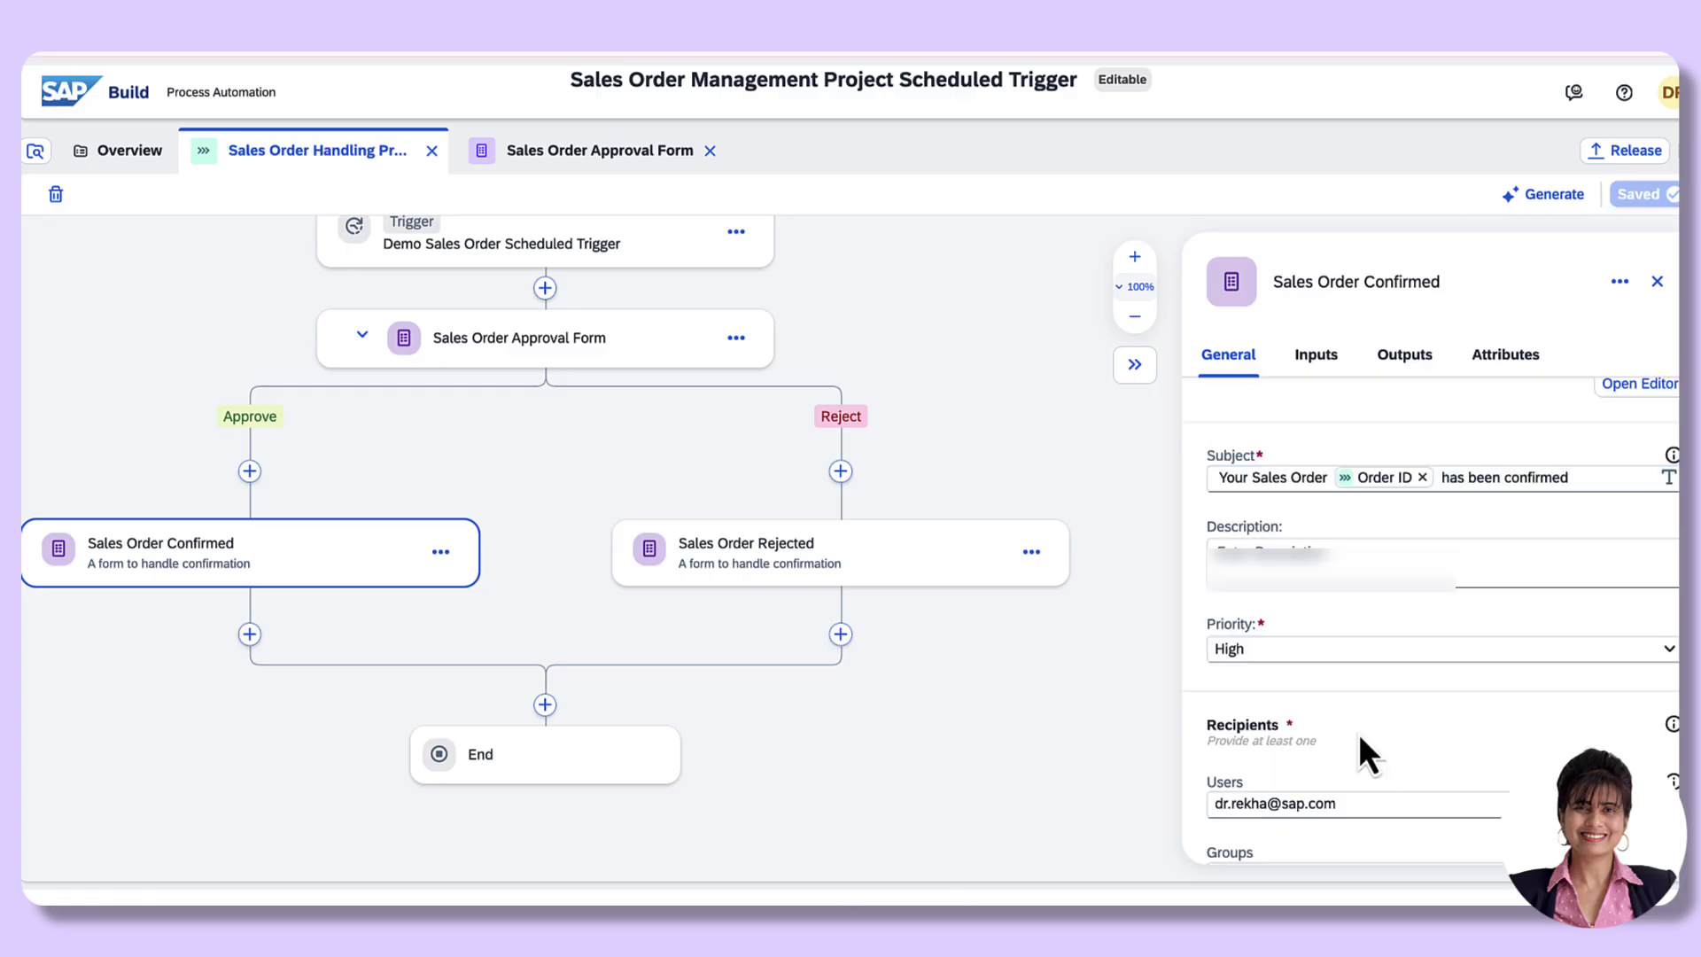
Step: Replace Process Started By on Sales Order Rejected with a specific user's e-mail address
{"action": "left_click", "coordinate": [749, 571]}
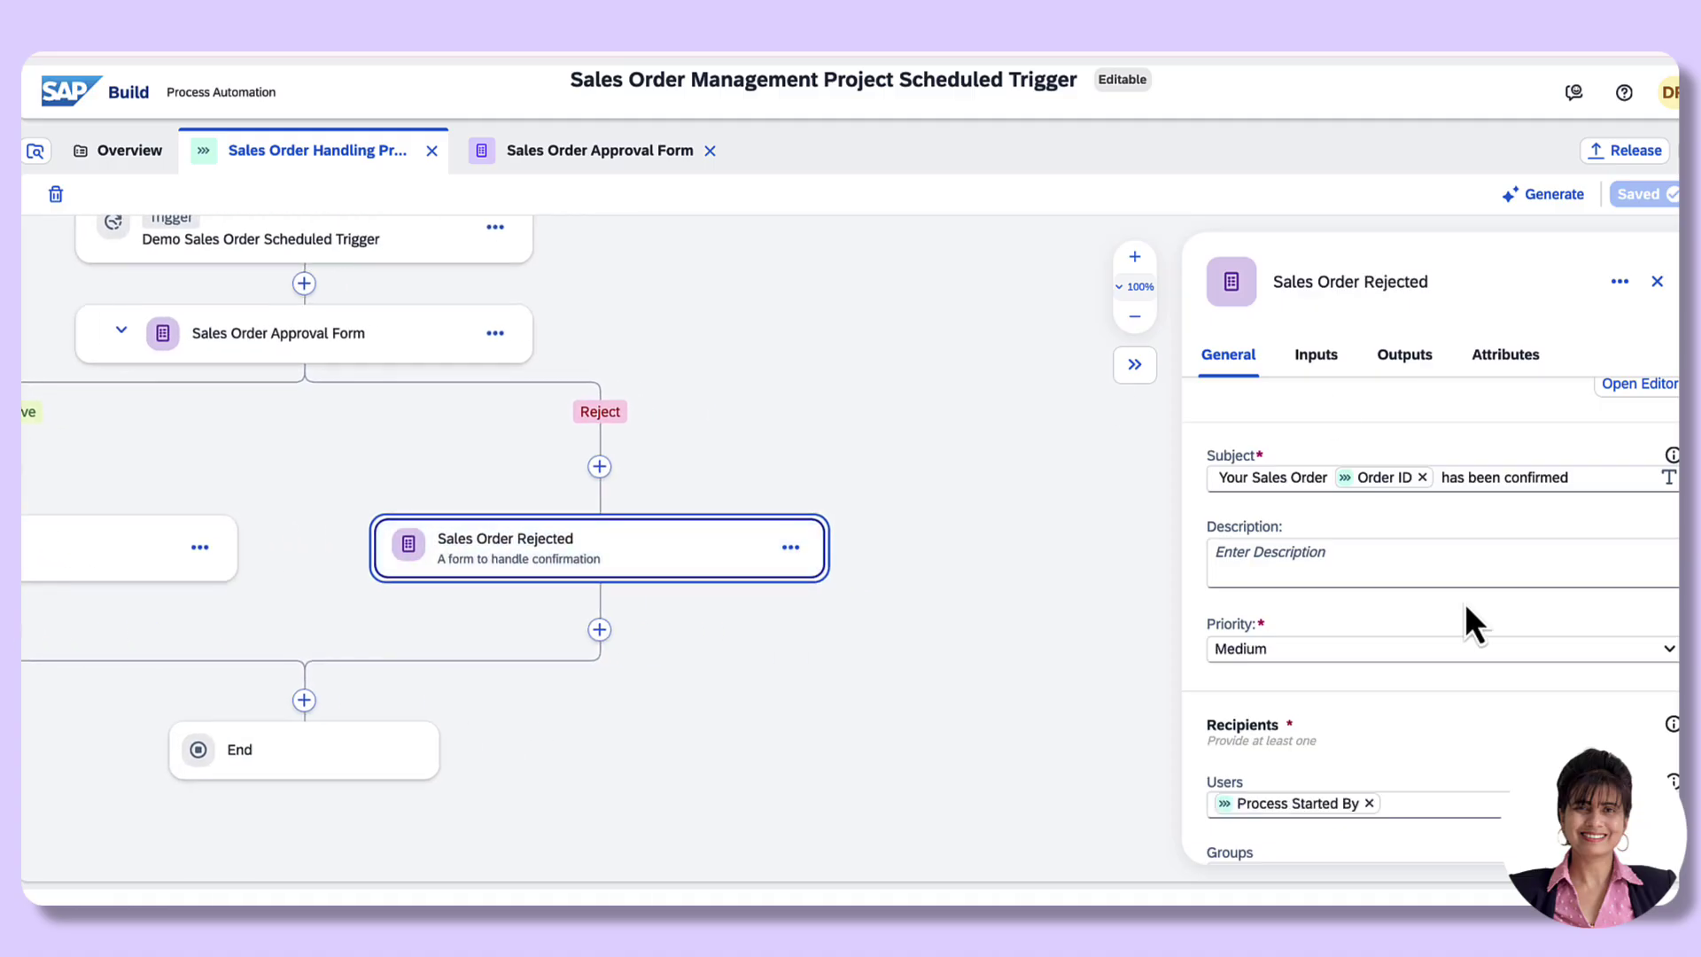
{"action": "scroll", "coordinate": [1461, 706], "scroll_direction": "down", "scroll_amount": 3}
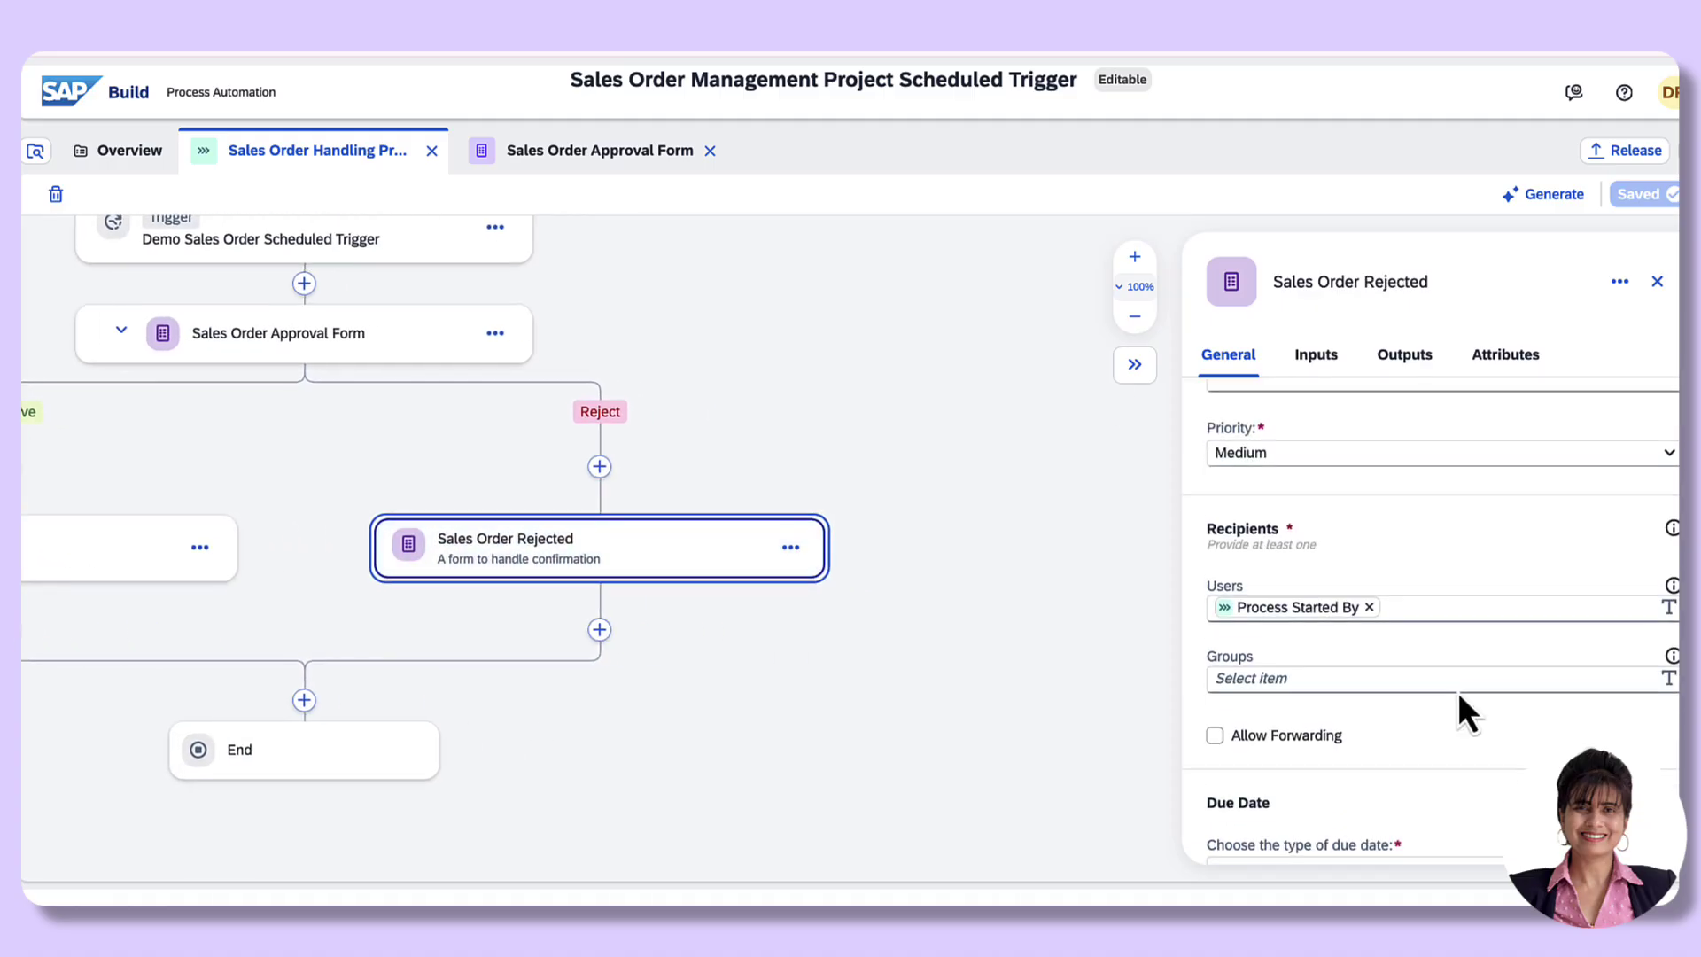
{"action": "left_click", "coordinate": [1368, 601]}
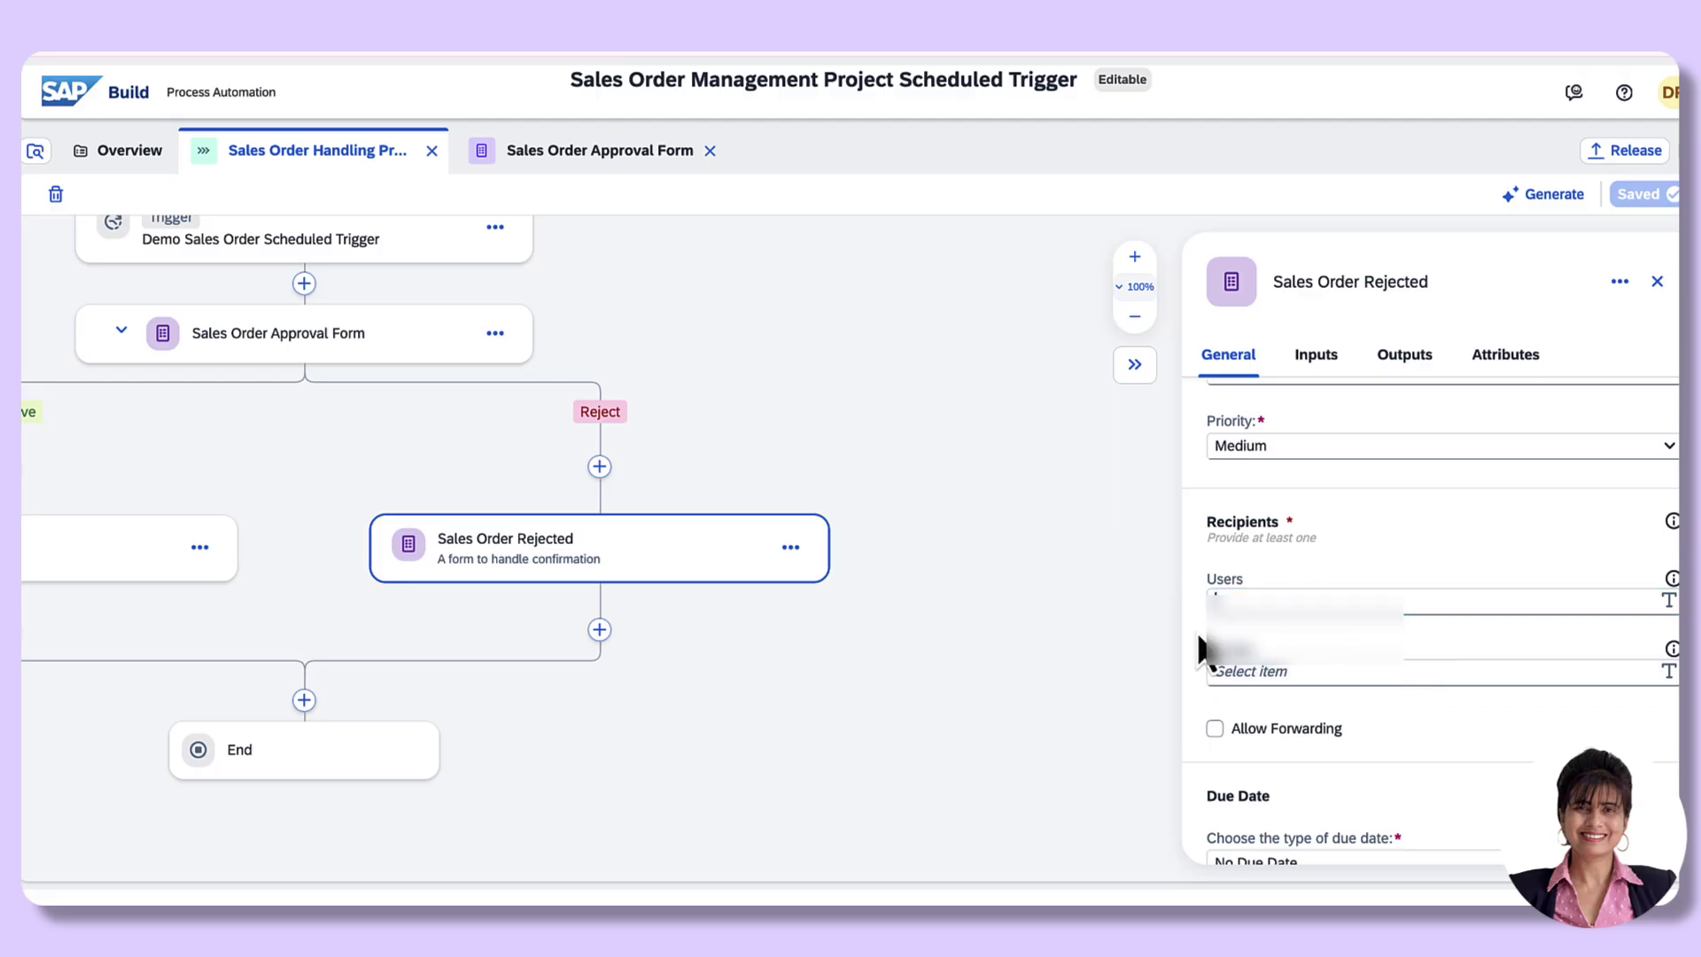
{"action": "left_click", "coordinate": [1218, 586]}
{"action": "type", "text": "d"}
{"action": "left_click", "coordinate": [1257, 584]}
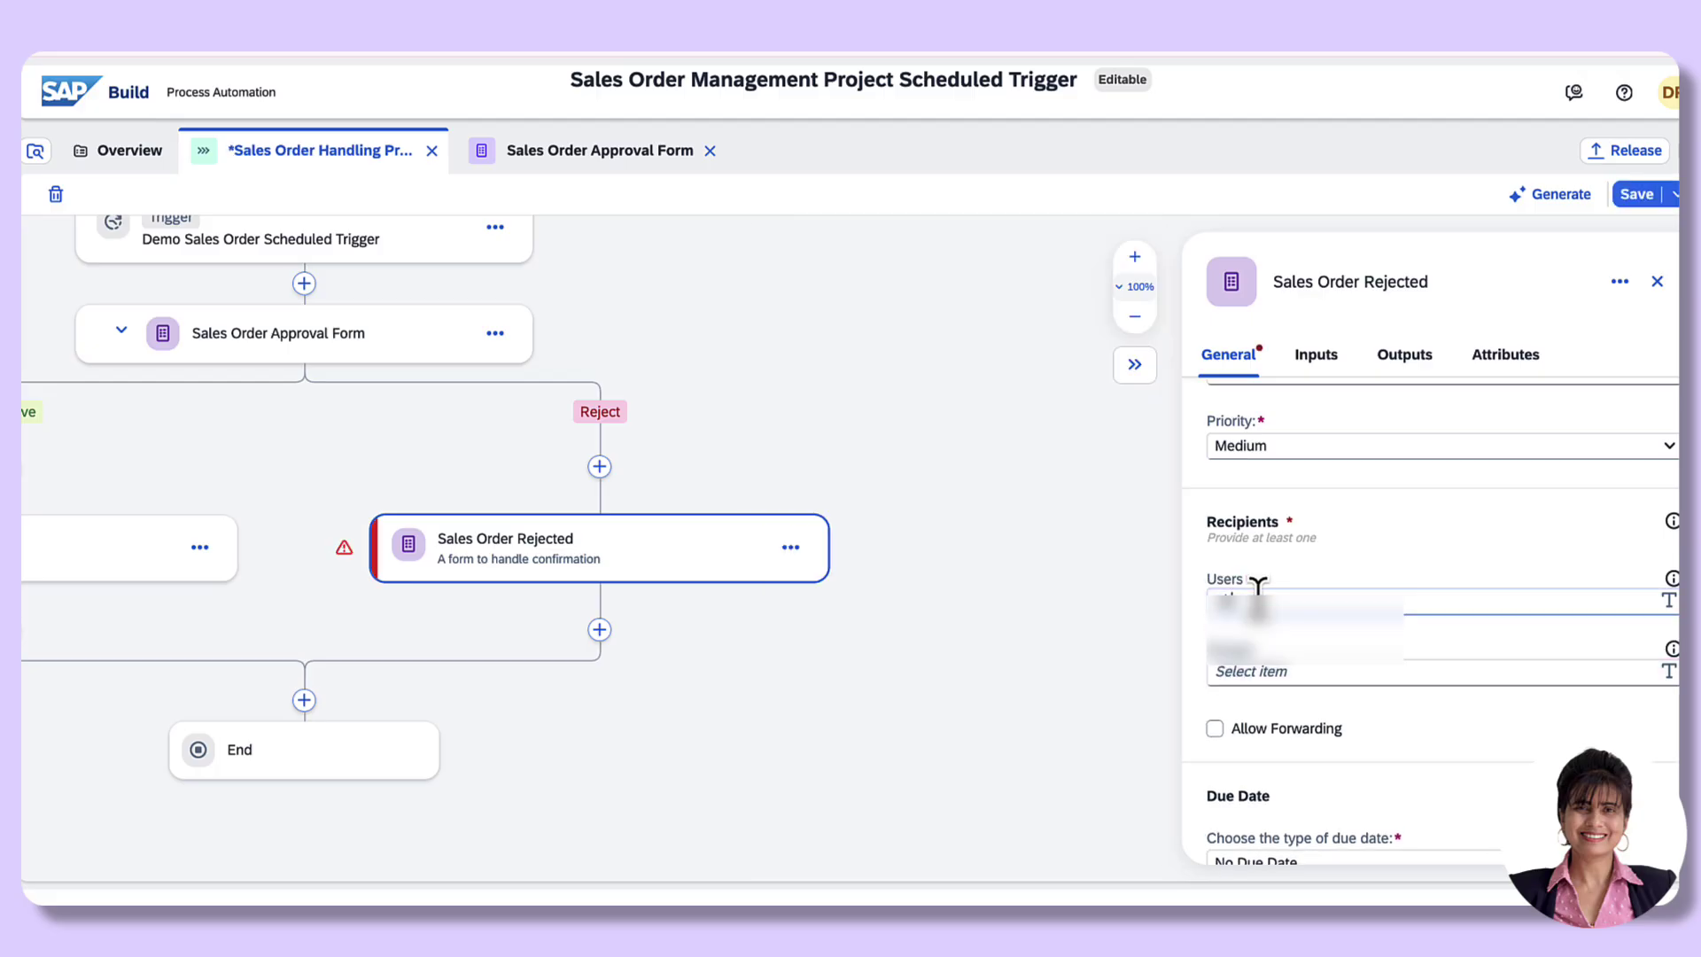
{"action": "type", "text": "demo.user"}
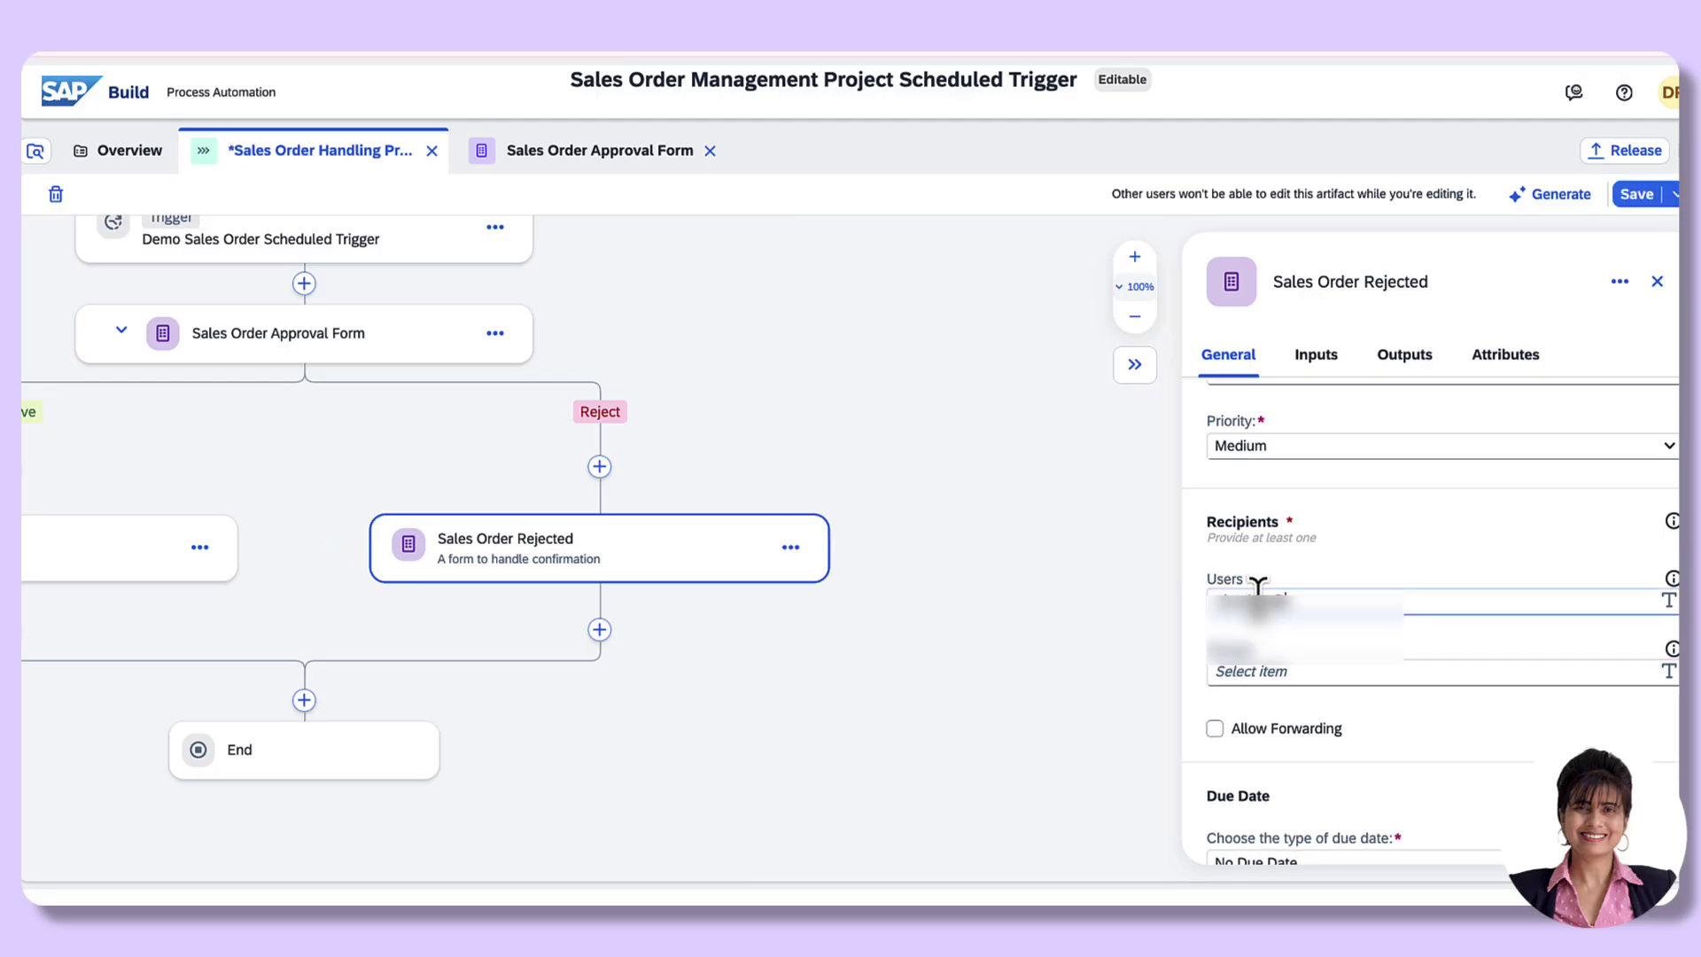
{"action": "type", "text": "com"}
Step: Save the recipient change and fit the flow at 90% zoom on the canvas
{"action": "left_click", "coordinate": [1629, 197]}
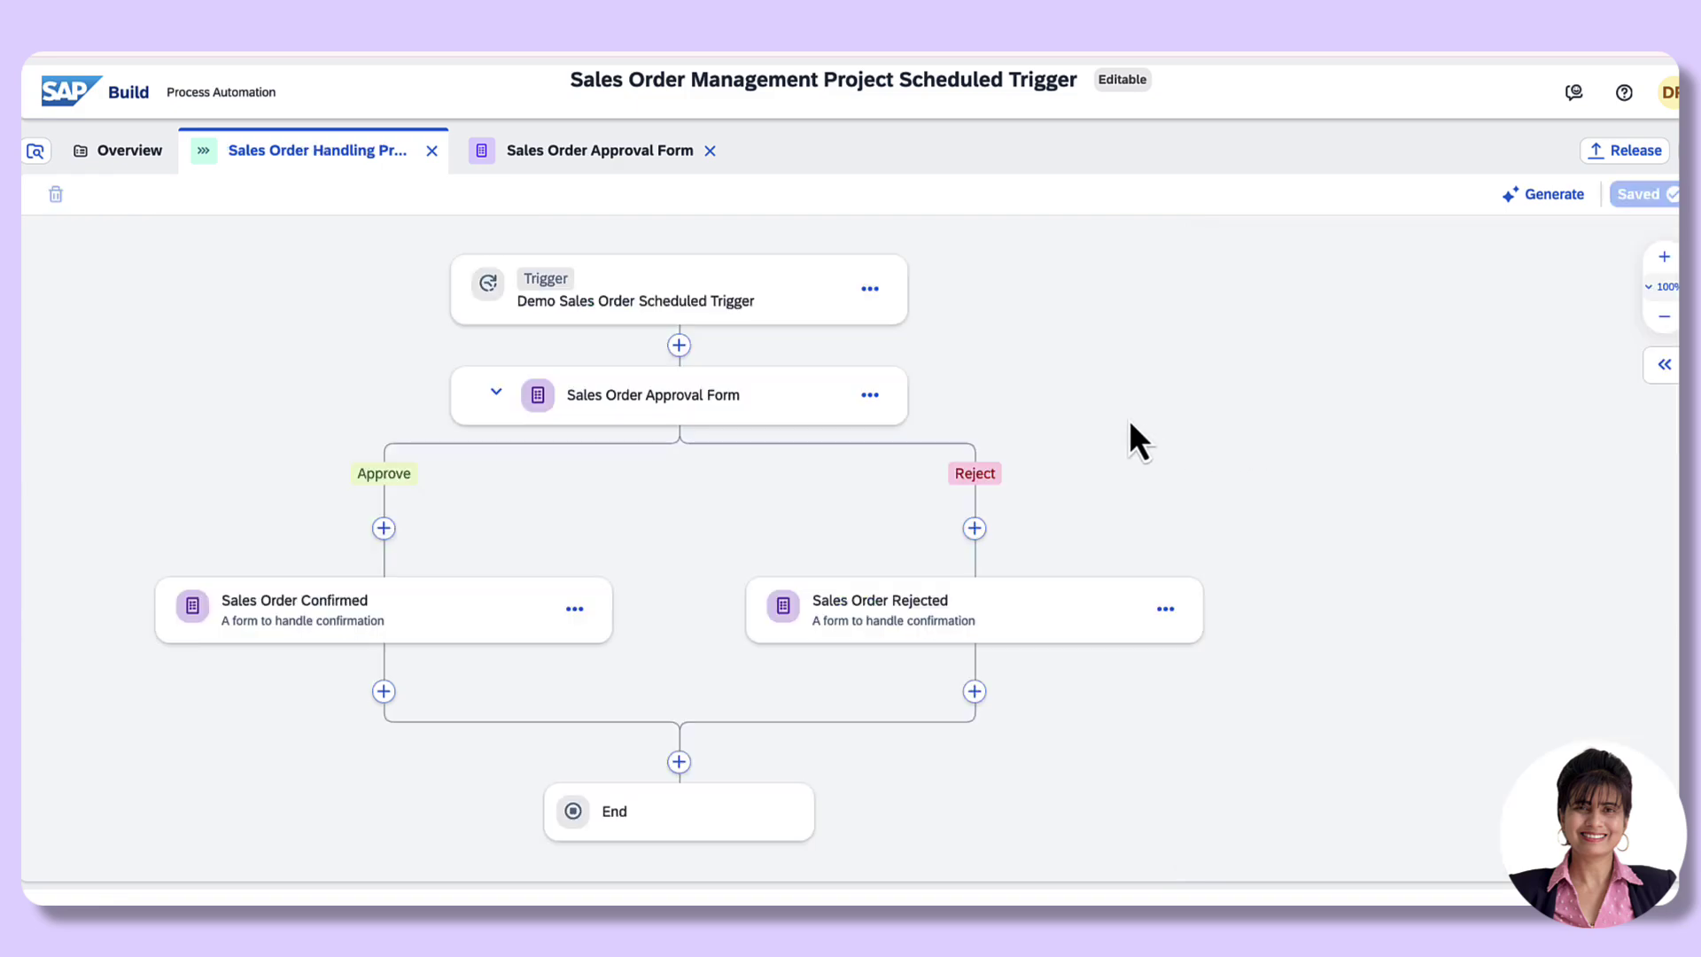
{"action": "left_click", "coordinate": [1663, 319]}
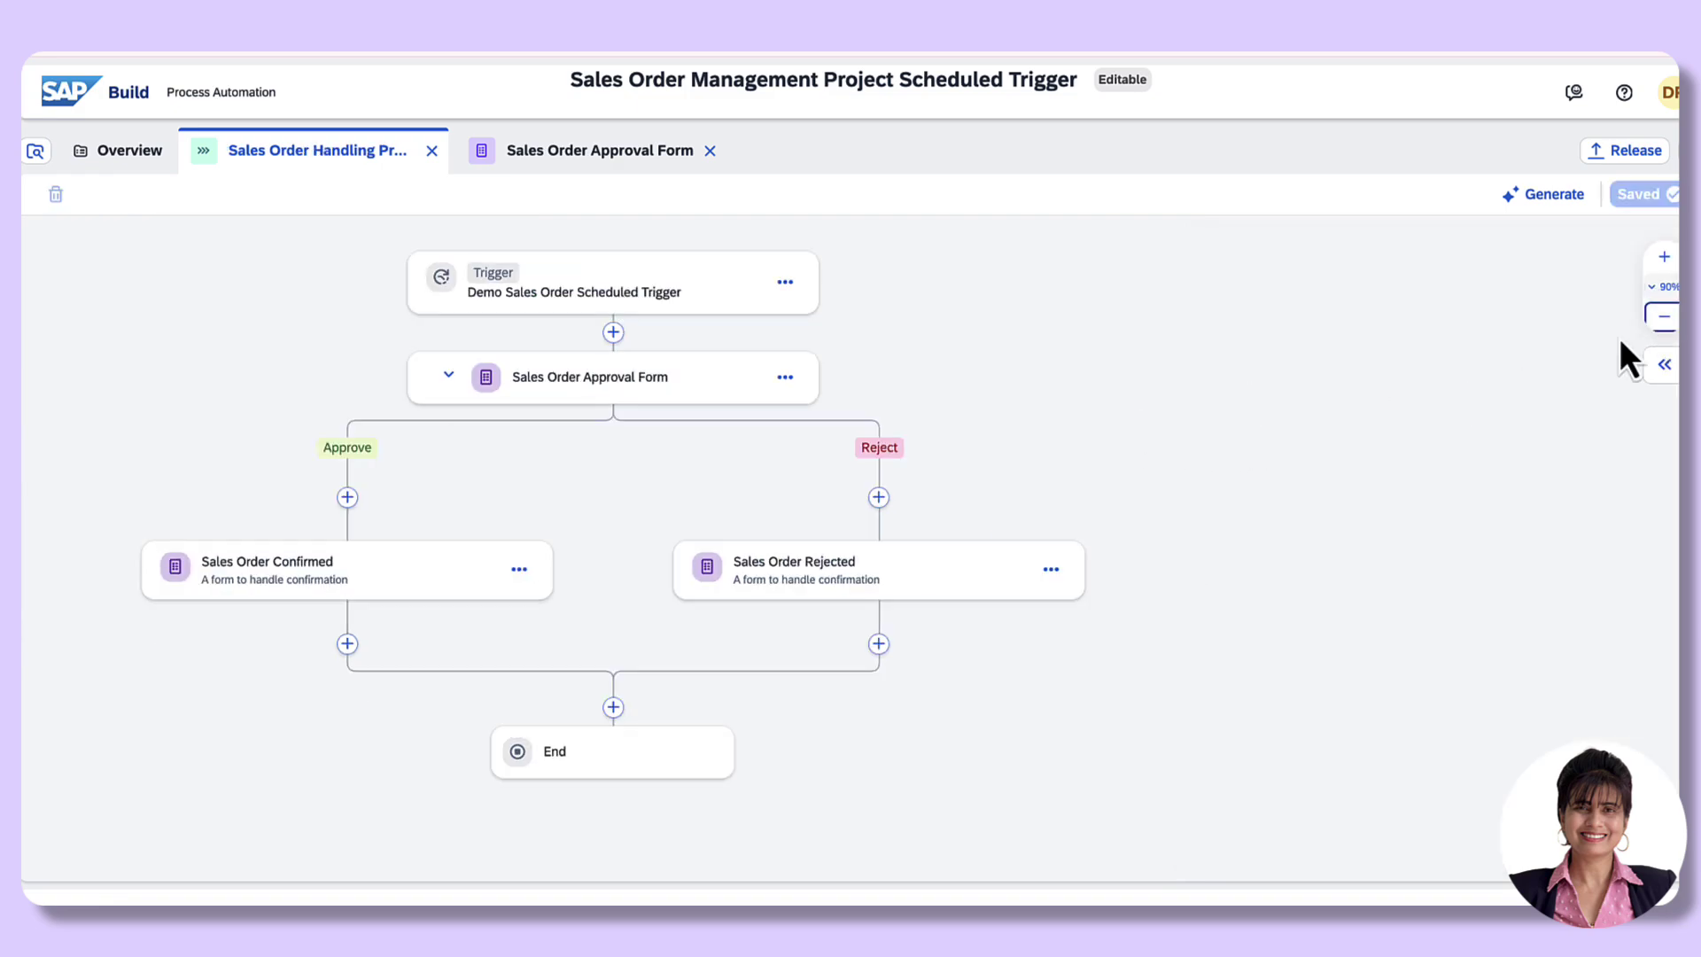
{"action": "left_click_drag", "start_coordinate": [1090, 360], "coordinate": [1169, 380]}
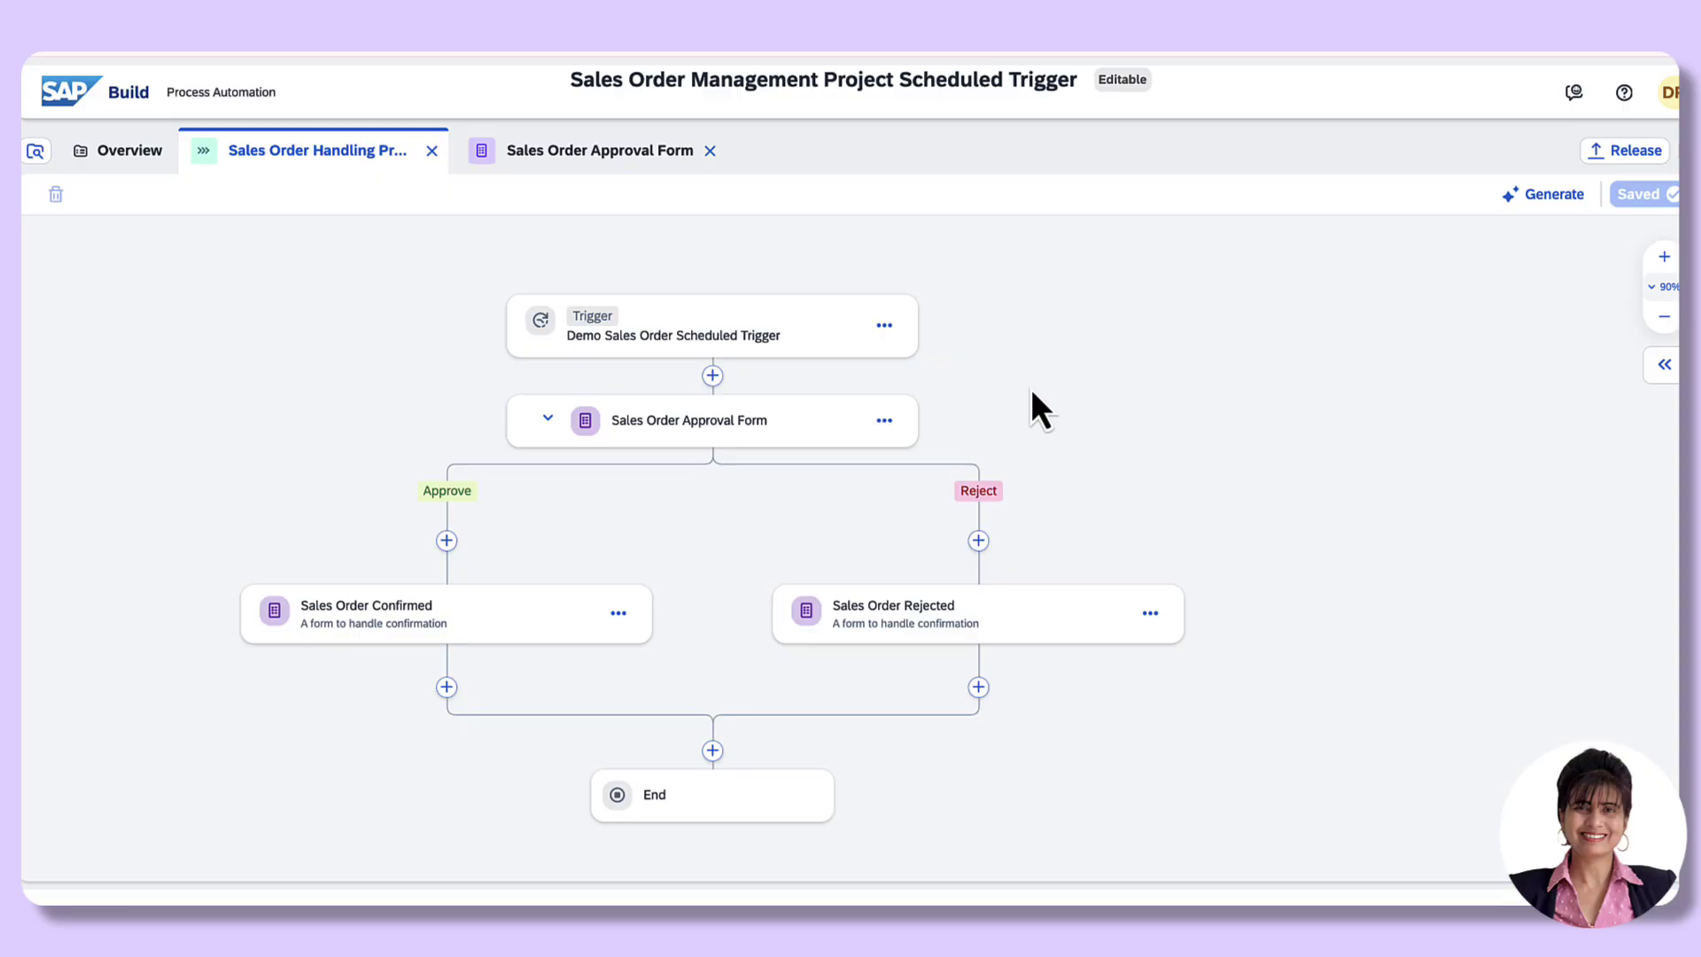
Step: Release the project as version 1.0.0 and open the released version's overview
{"action": "left_click", "coordinate": [1629, 151]}
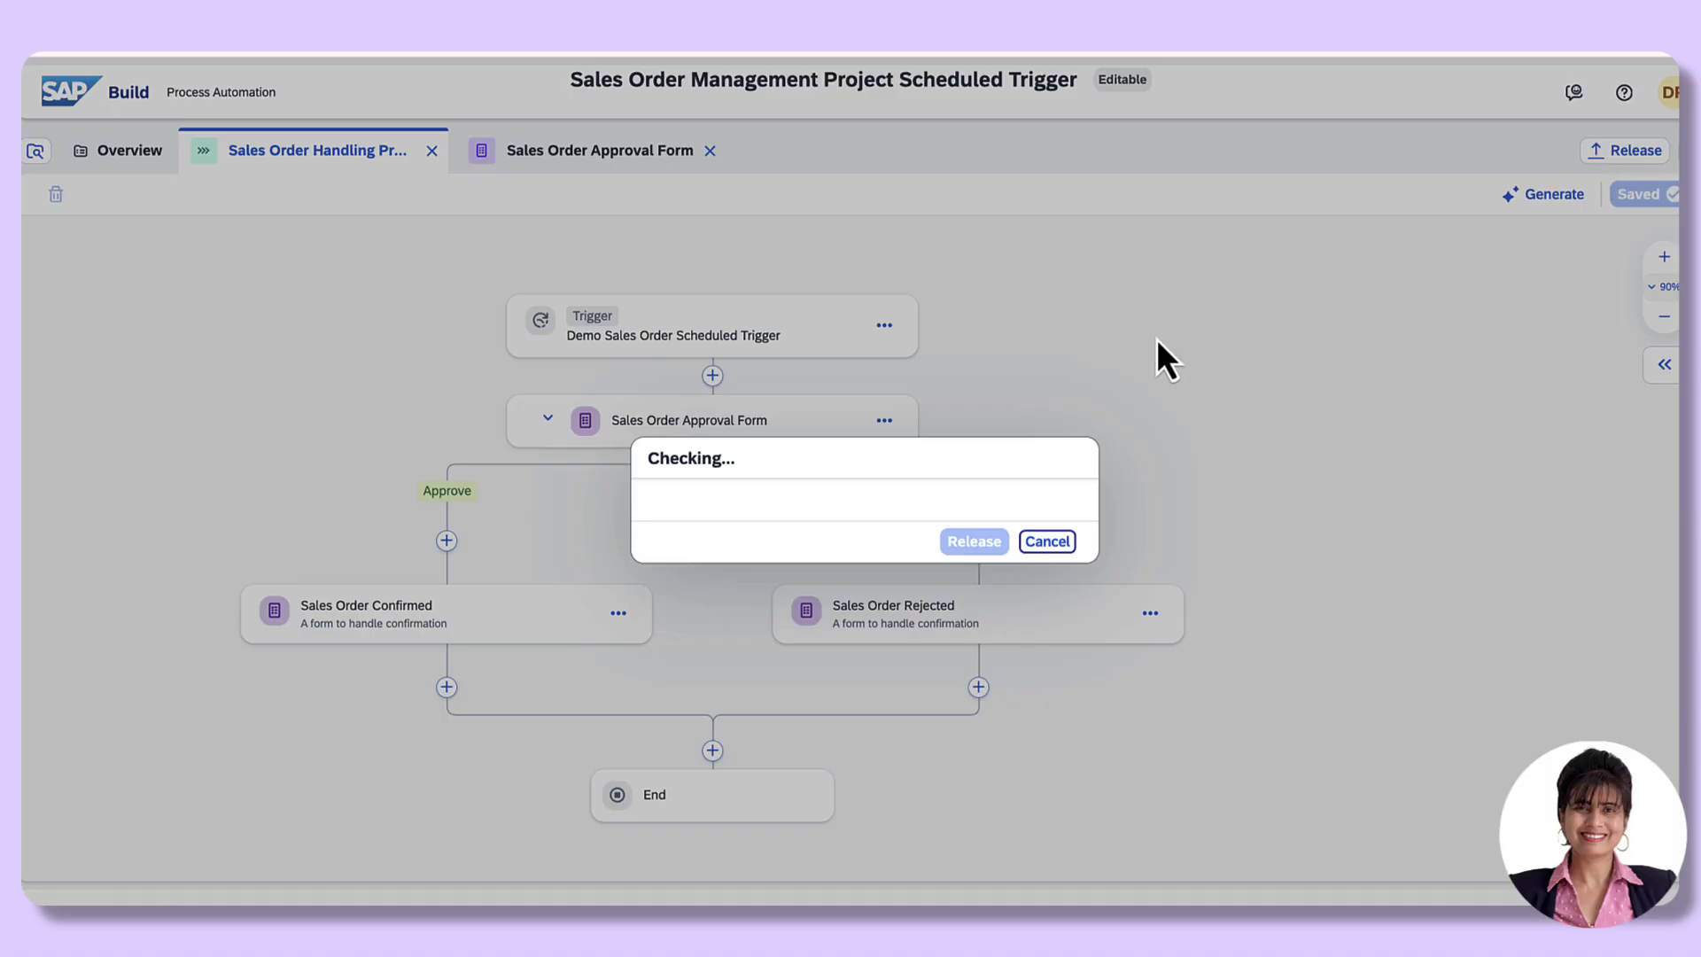
{"action": "left_click", "coordinate": [969, 648]}
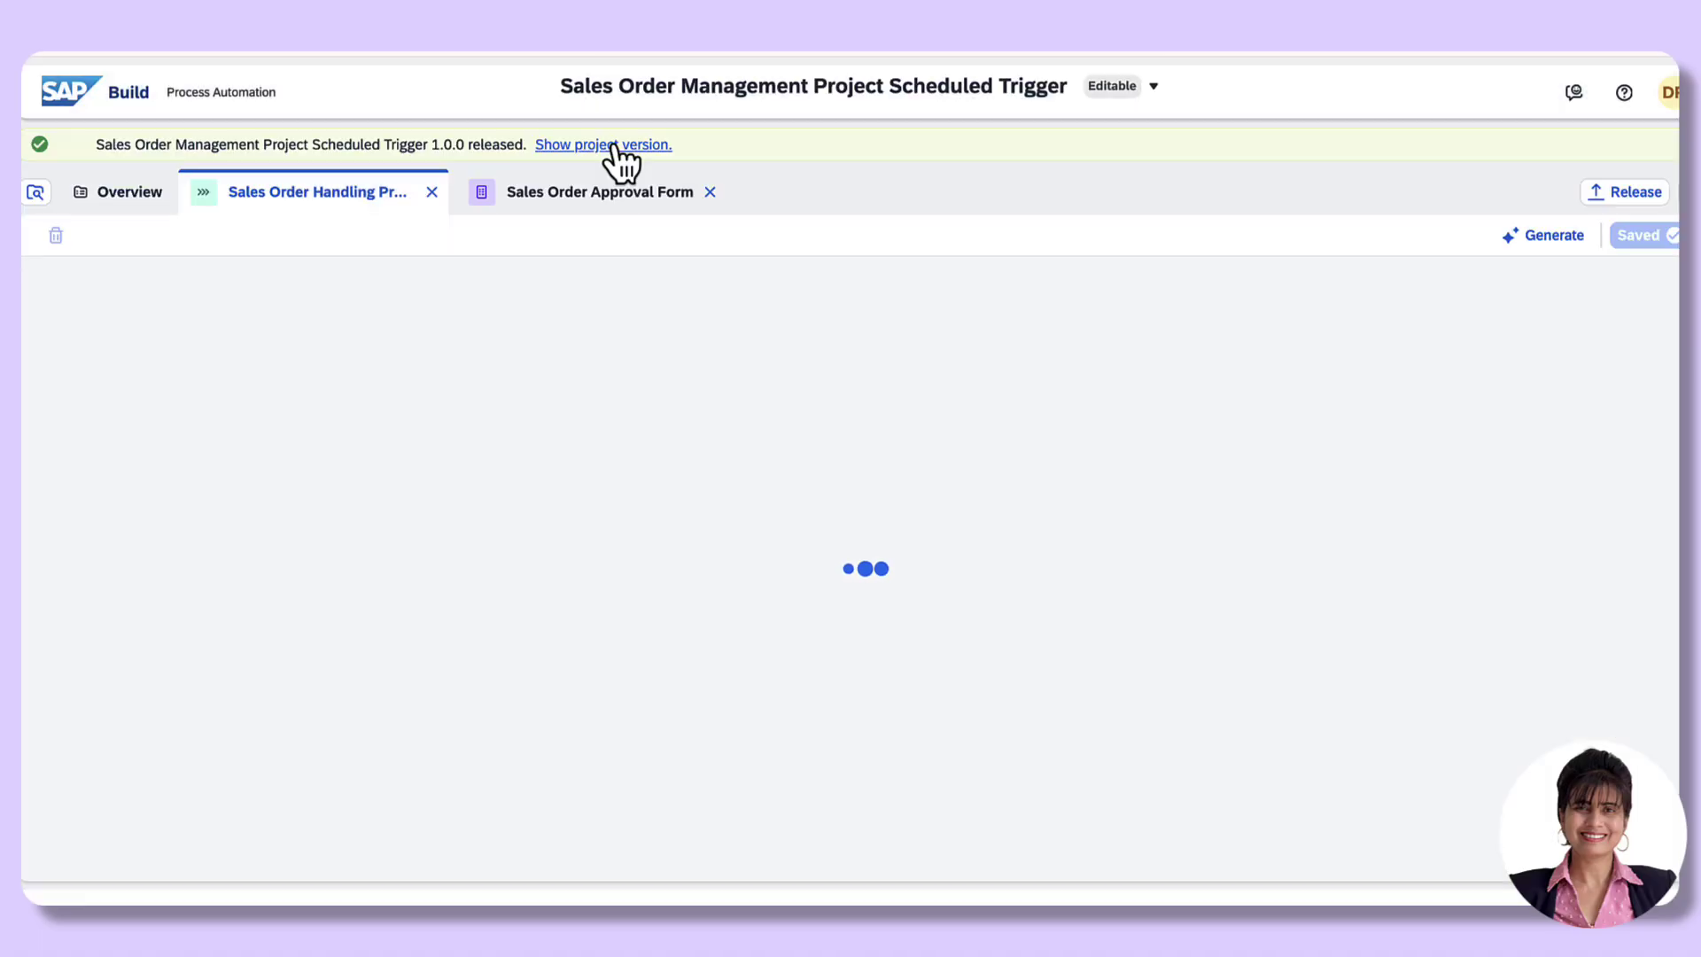
{"action": "left_click", "coordinate": [620, 159]}
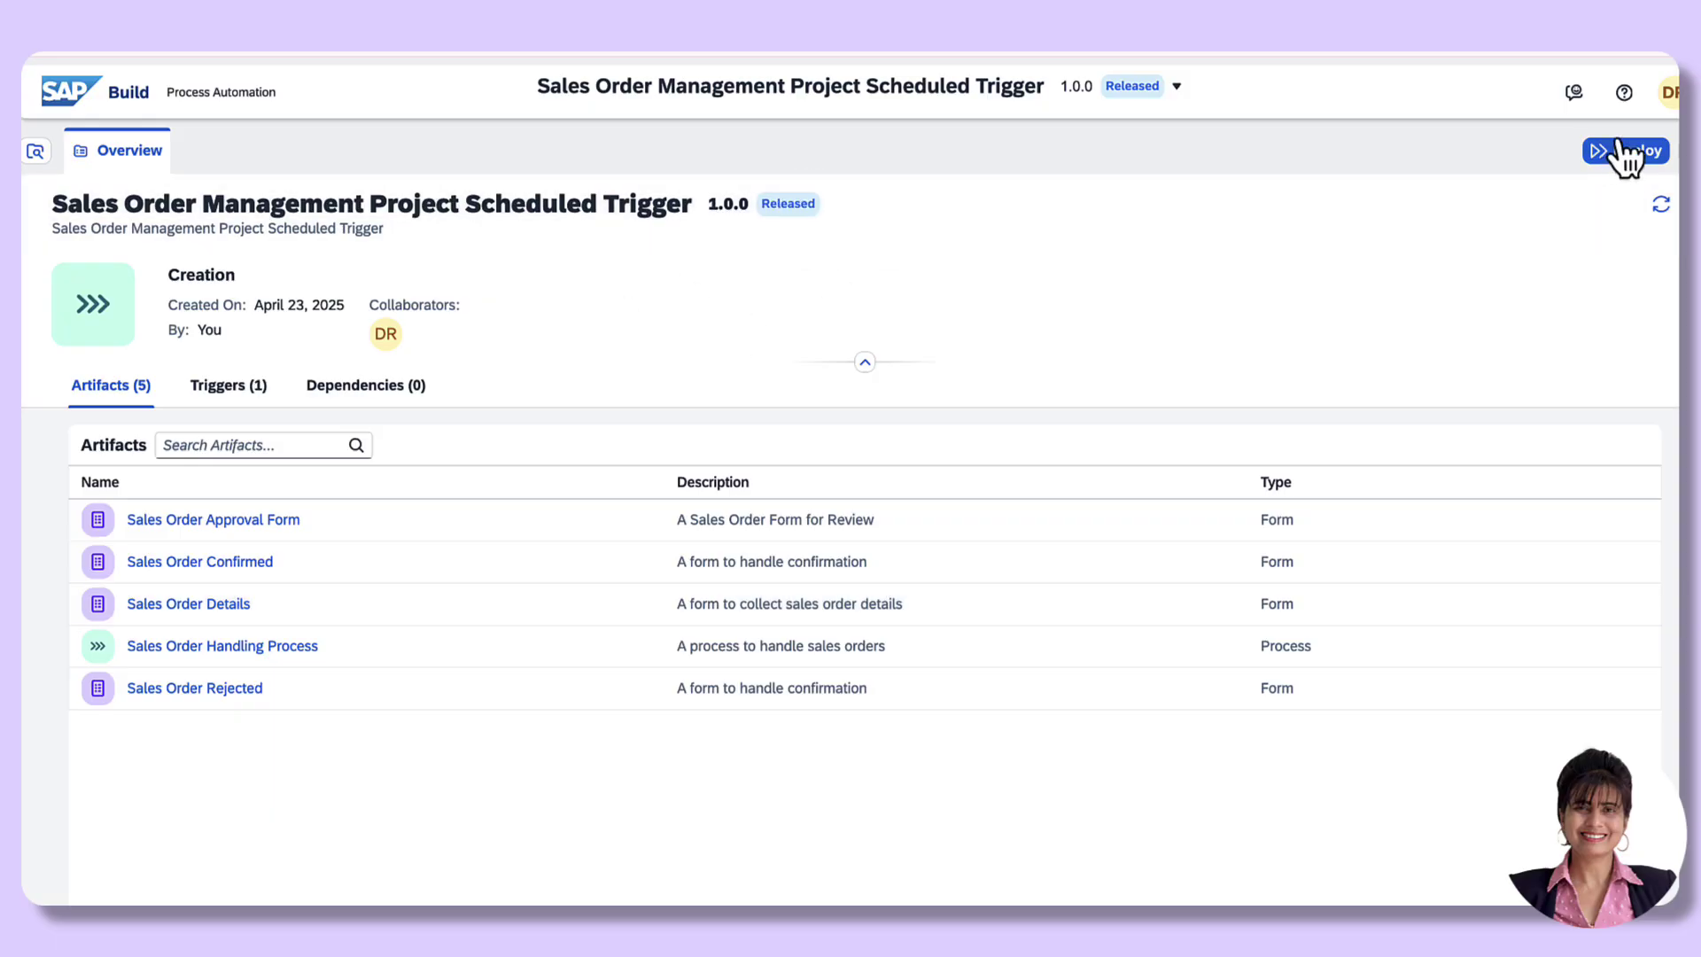
Step: Deploy version 1.0.0 to the Public environment, confirming the scheduled trigger creation
{"action": "left_click", "coordinate": [1621, 157]}
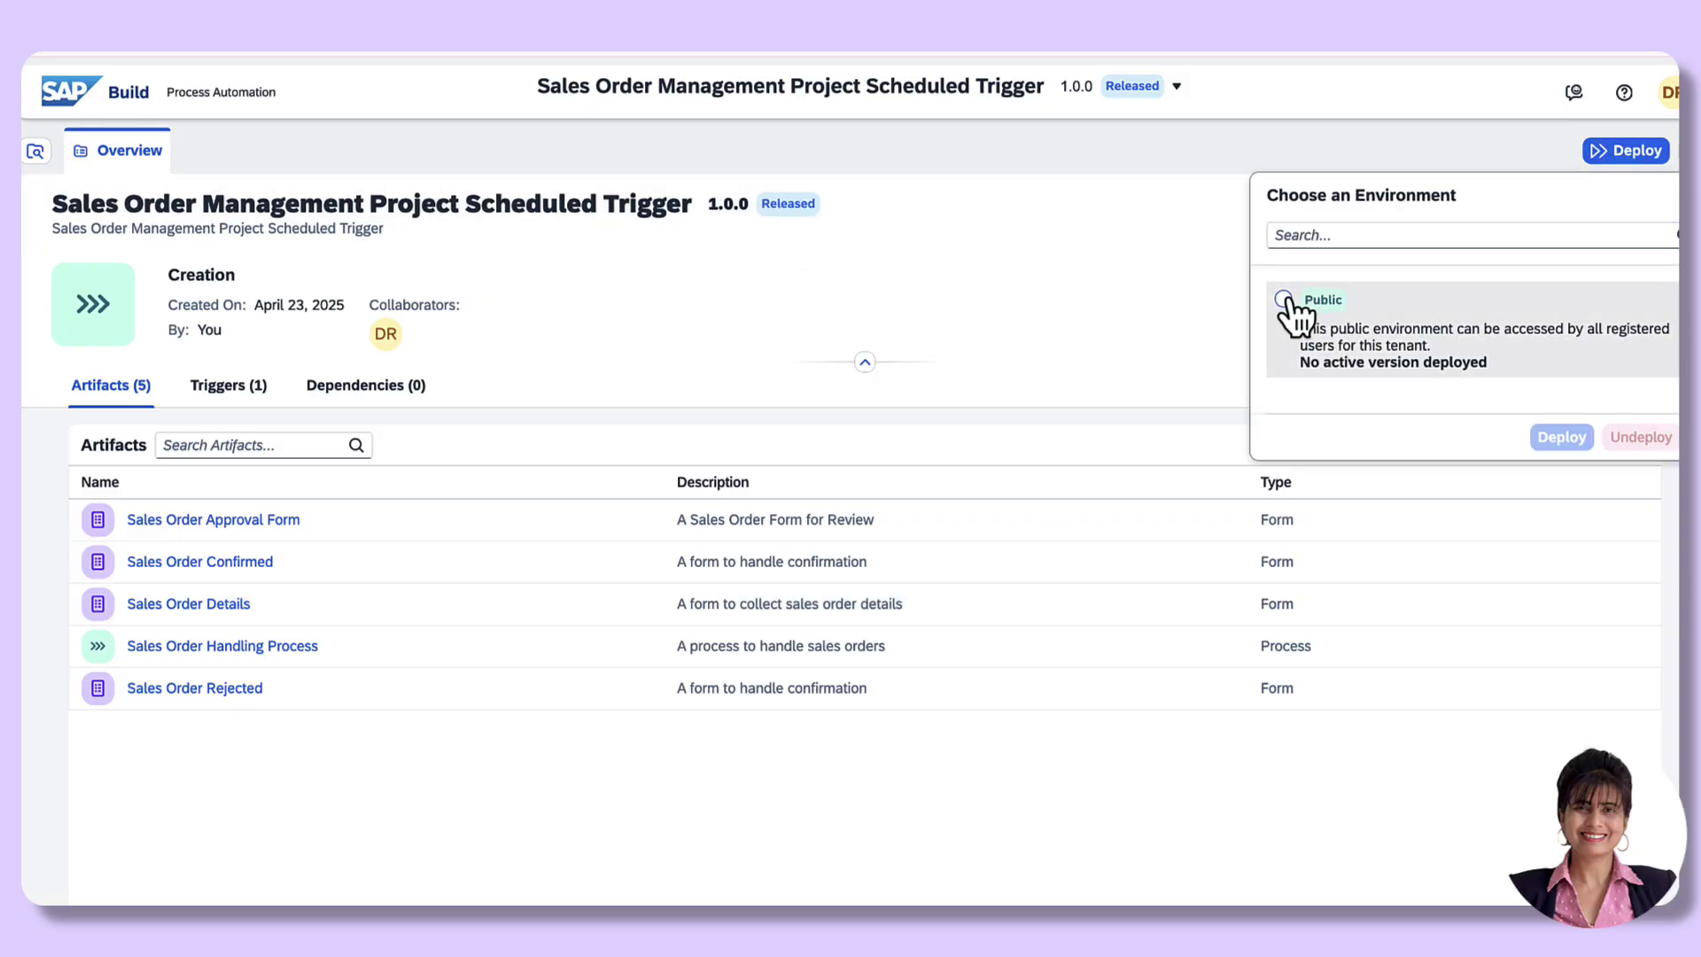
{"action": "left_click", "coordinate": [1284, 301]}
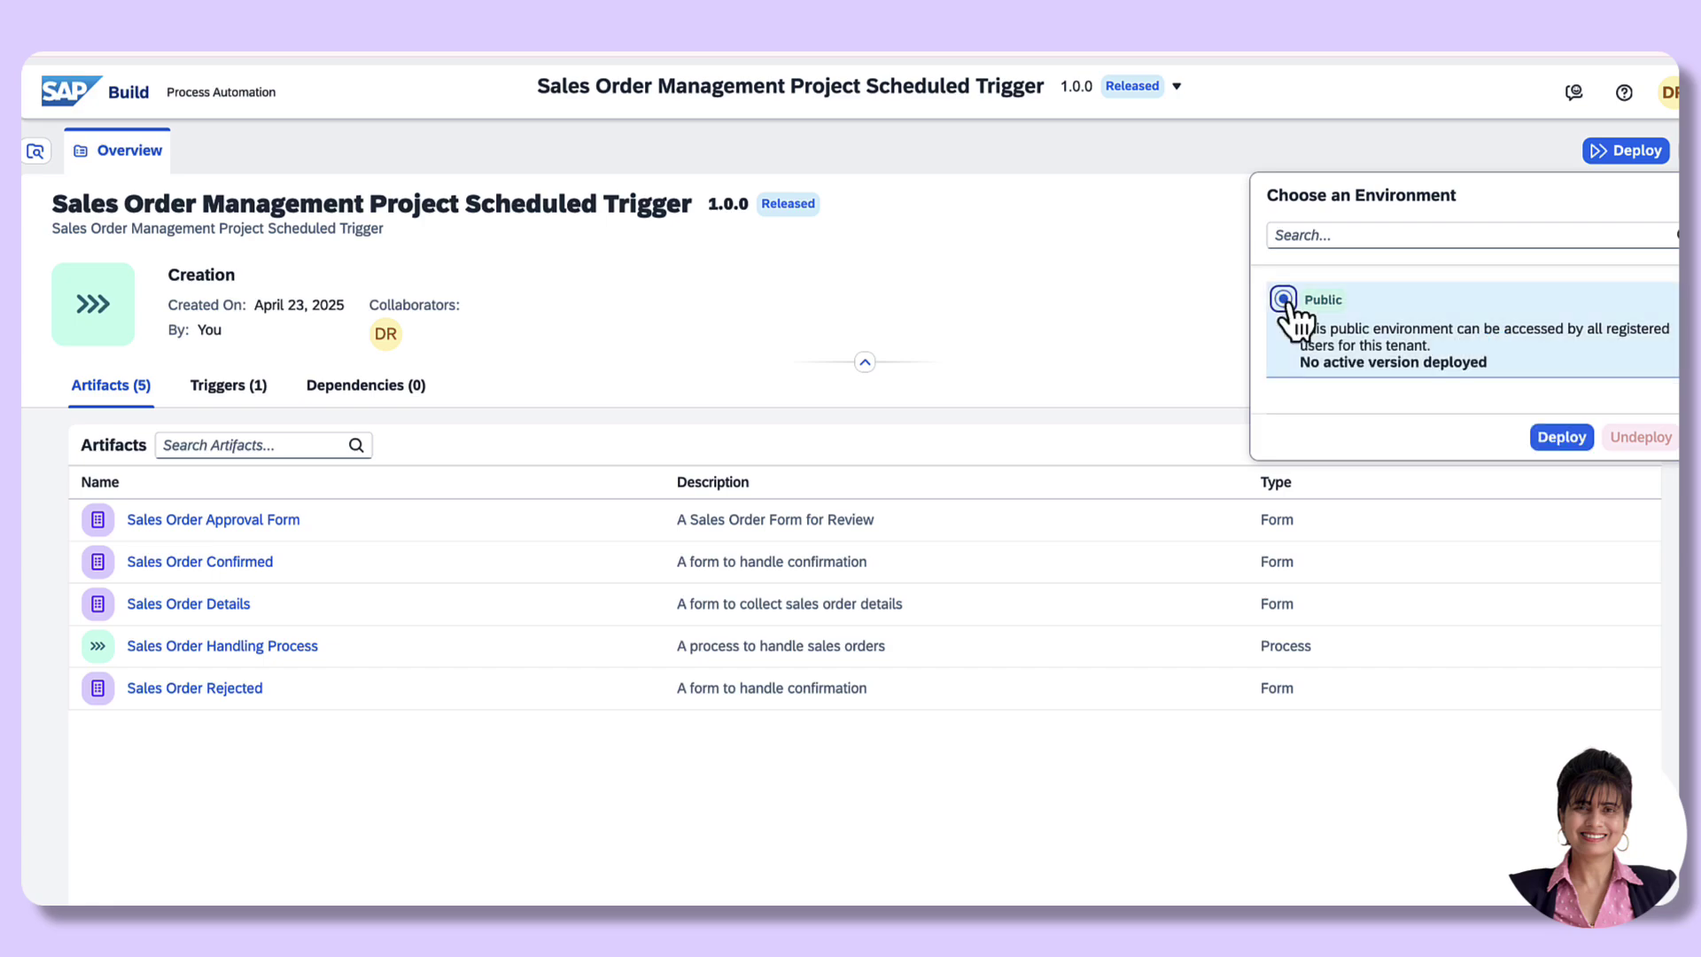
{"action": "left_click", "coordinate": [1561, 438]}
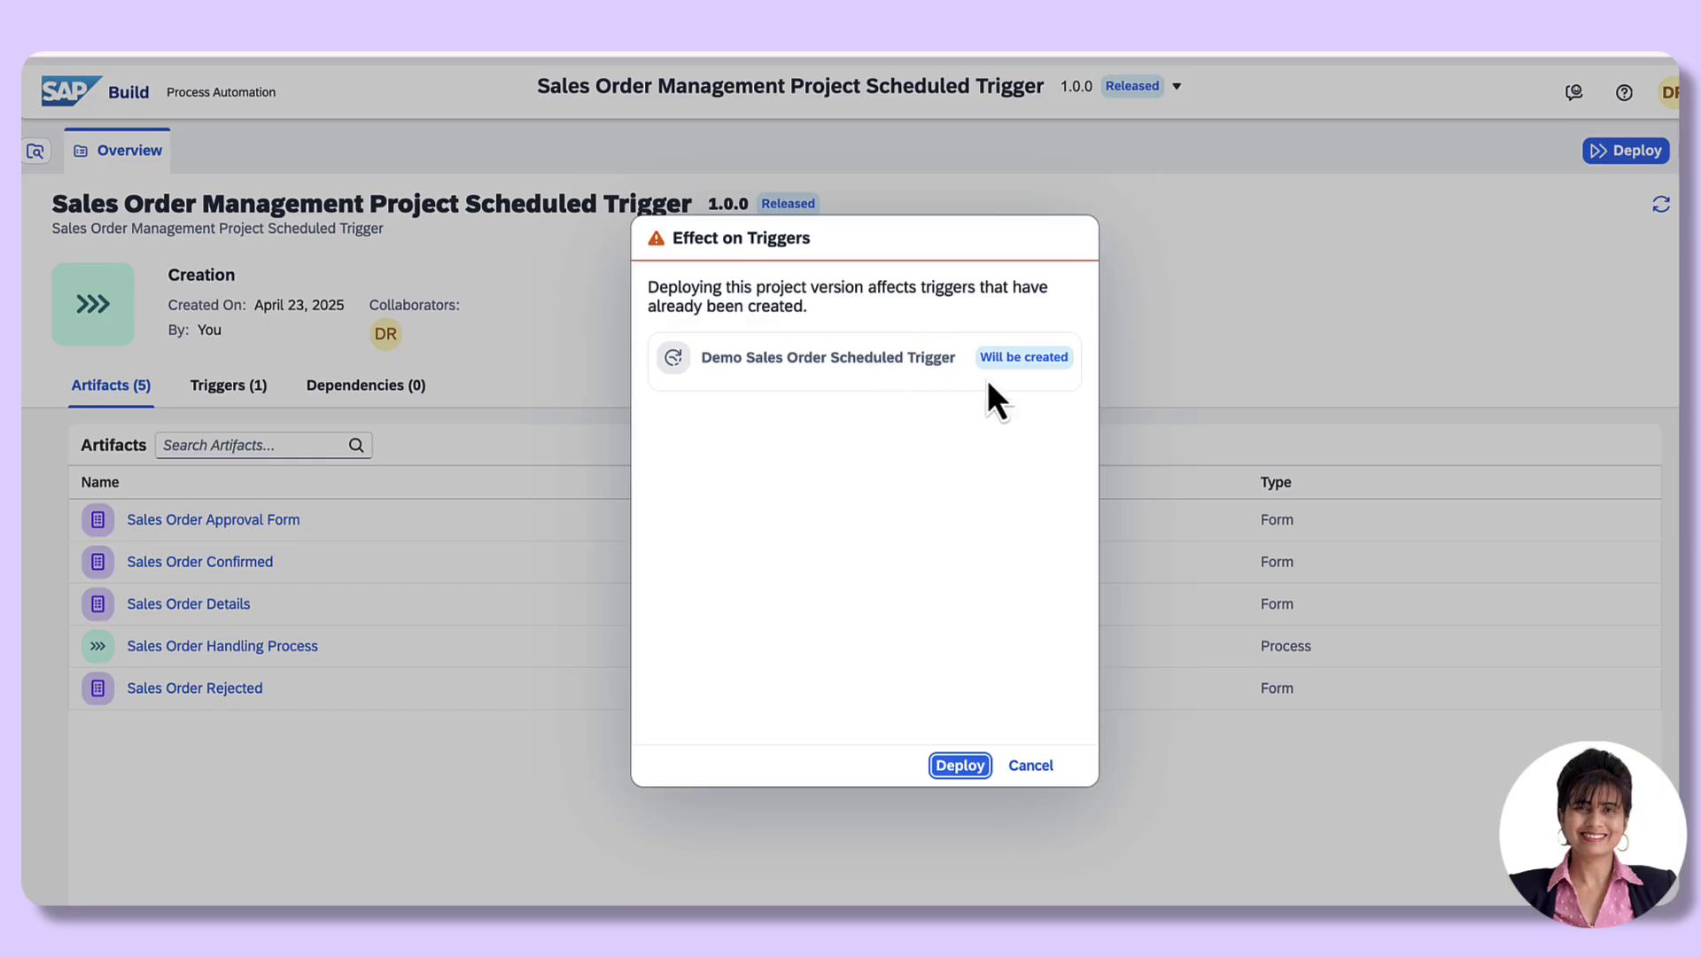
{"action": "left_click", "coordinate": [960, 767]}
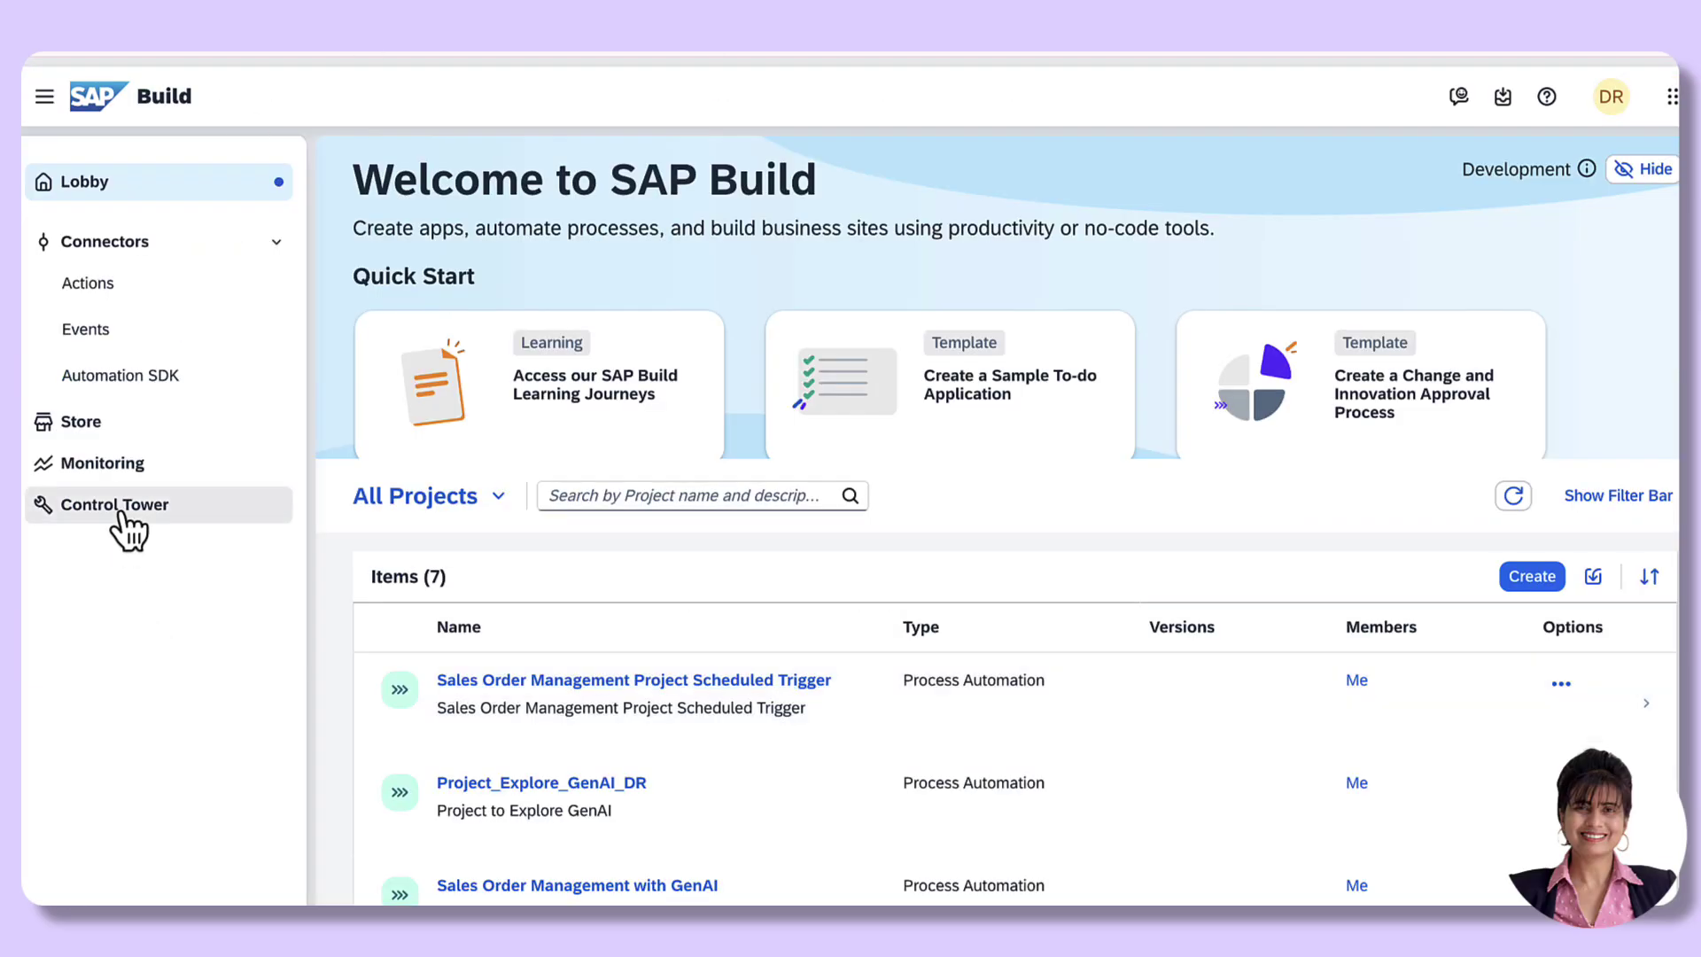
Step: Navigate the Control Tower to the Public environment's Triggers list
{"action": "left_click", "coordinate": [121, 514]}
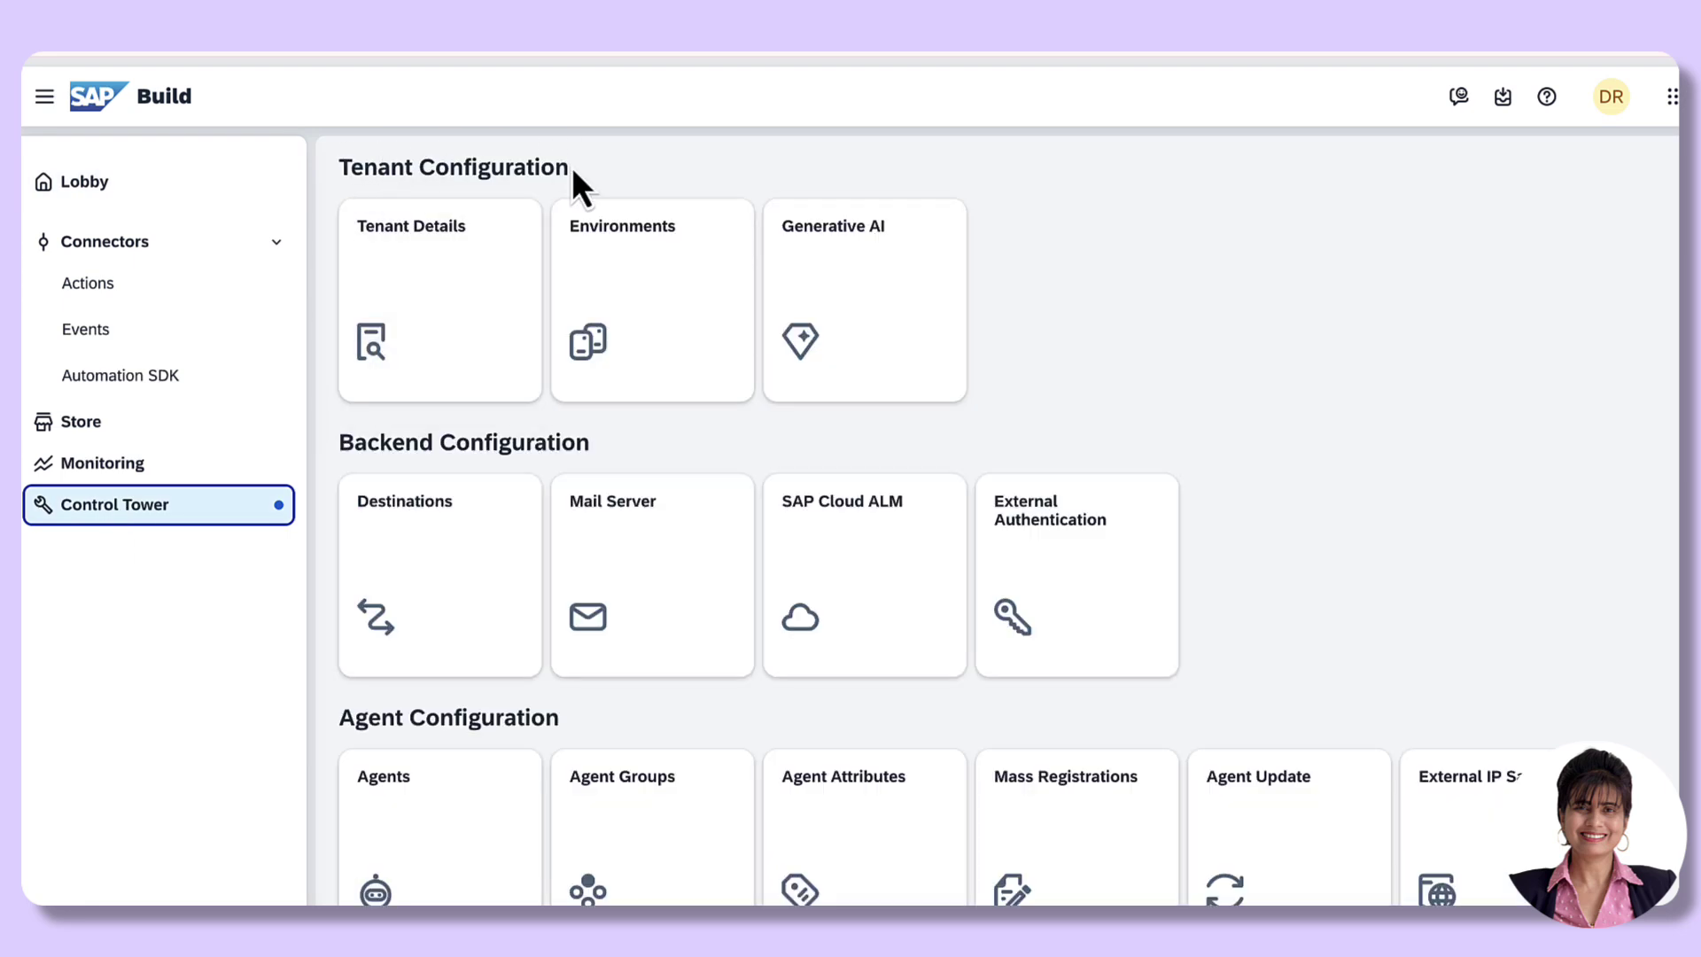
{"action": "left_click", "coordinate": [659, 341]}
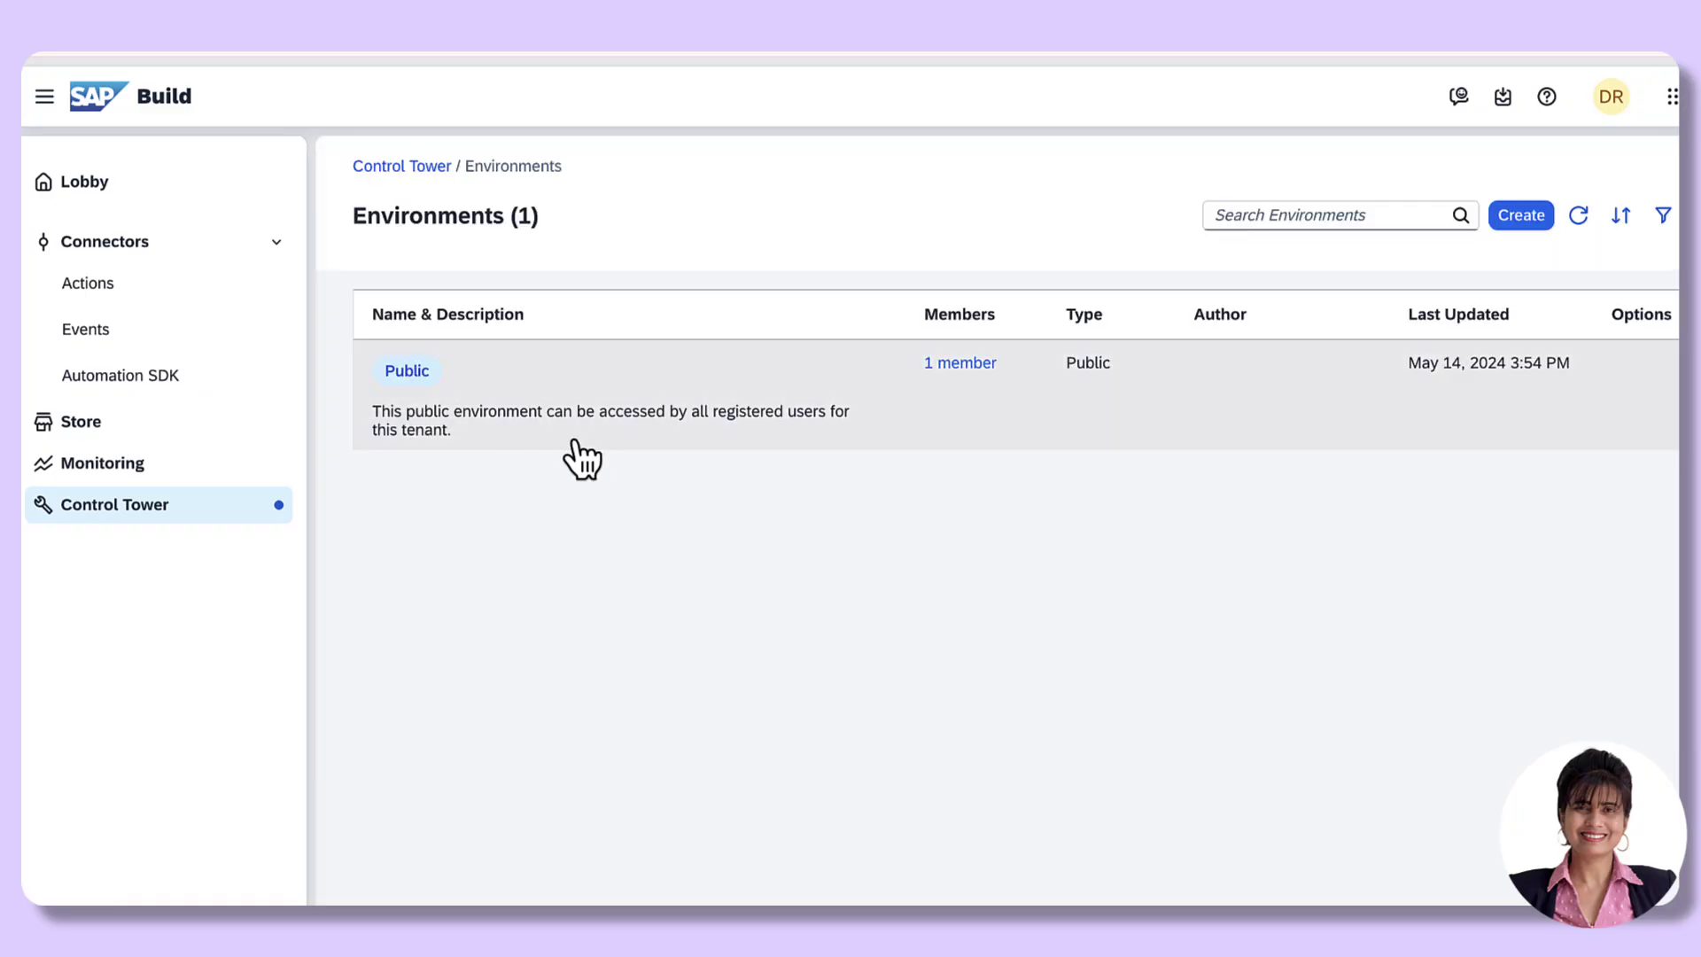
{"action": "left_click", "coordinate": [607, 420]}
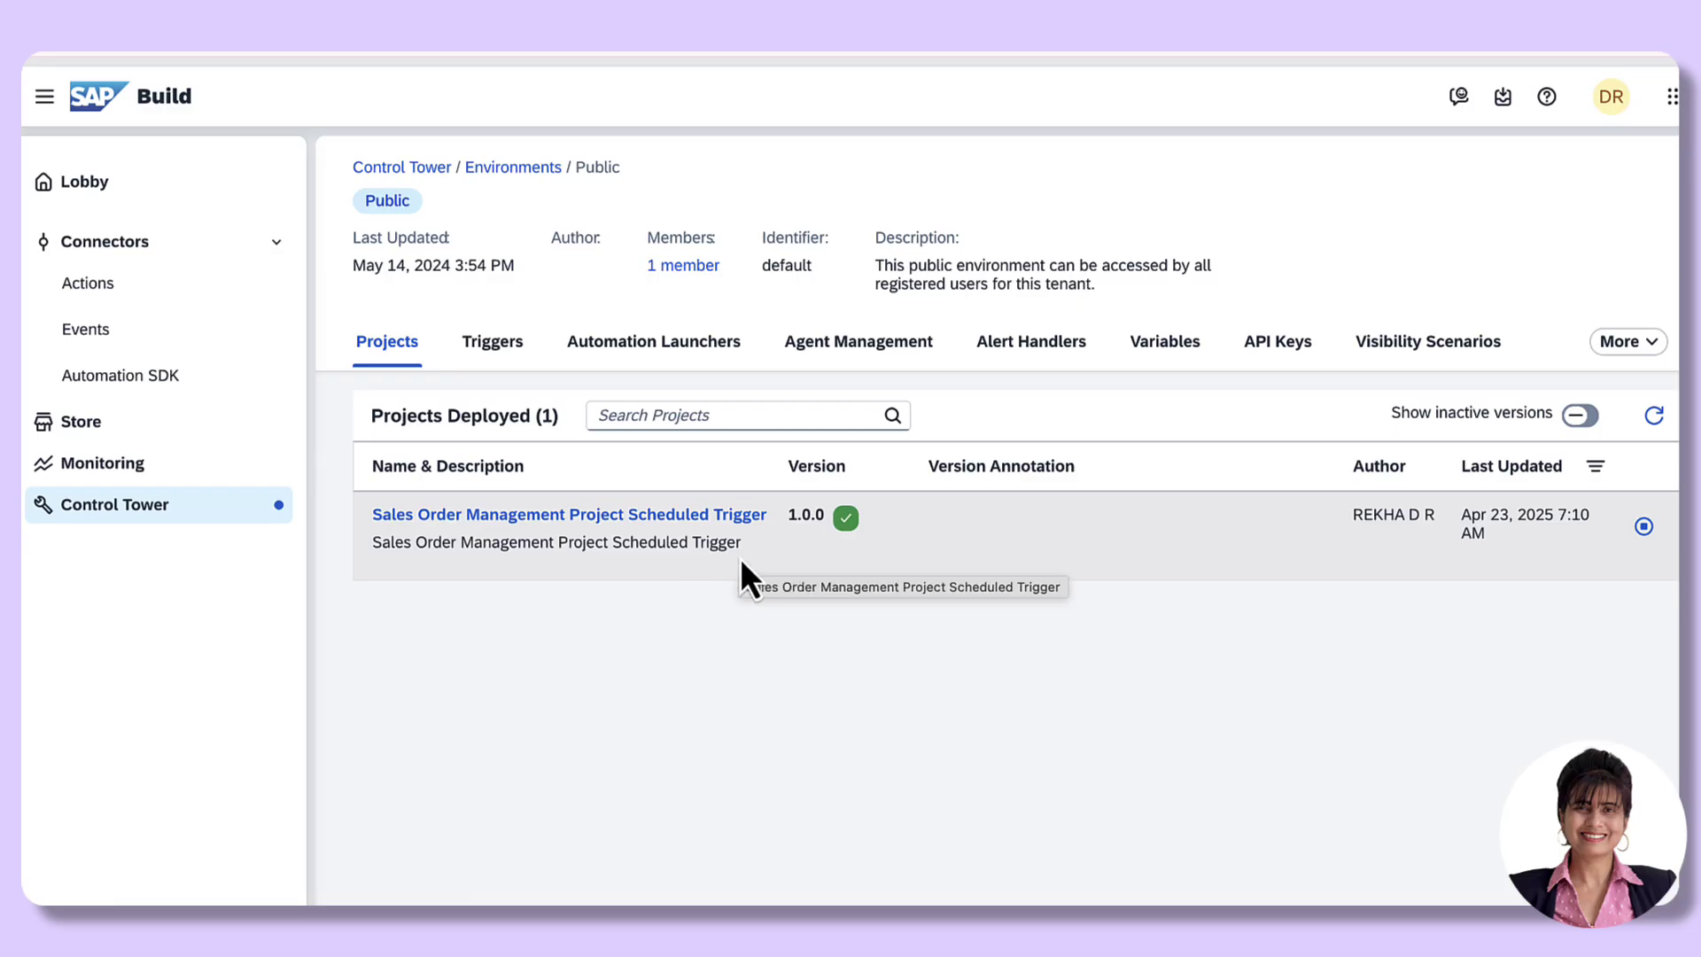
{"action": "left_click", "coordinate": [493, 347]}
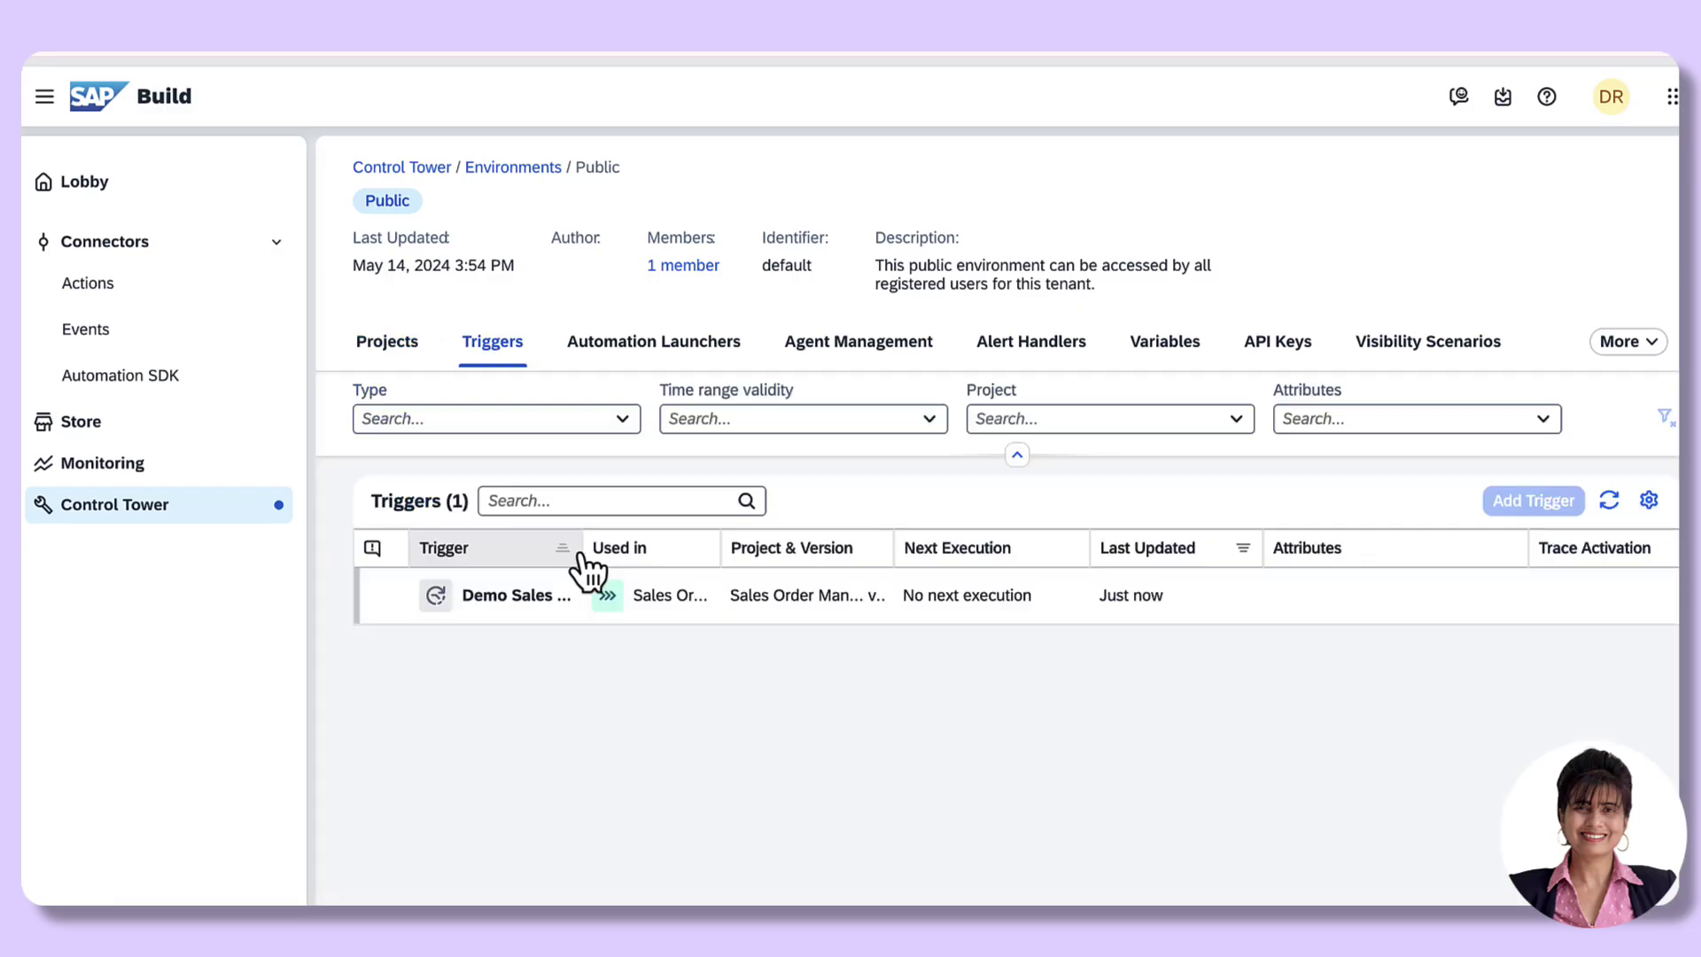
Step: Widen the Trigger column and open the Demo Sales Order Scheduled Trigger's Actions menu
{"action": "left_click_drag", "start_coordinate": [581, 551], "coordinate": [868, 549]}
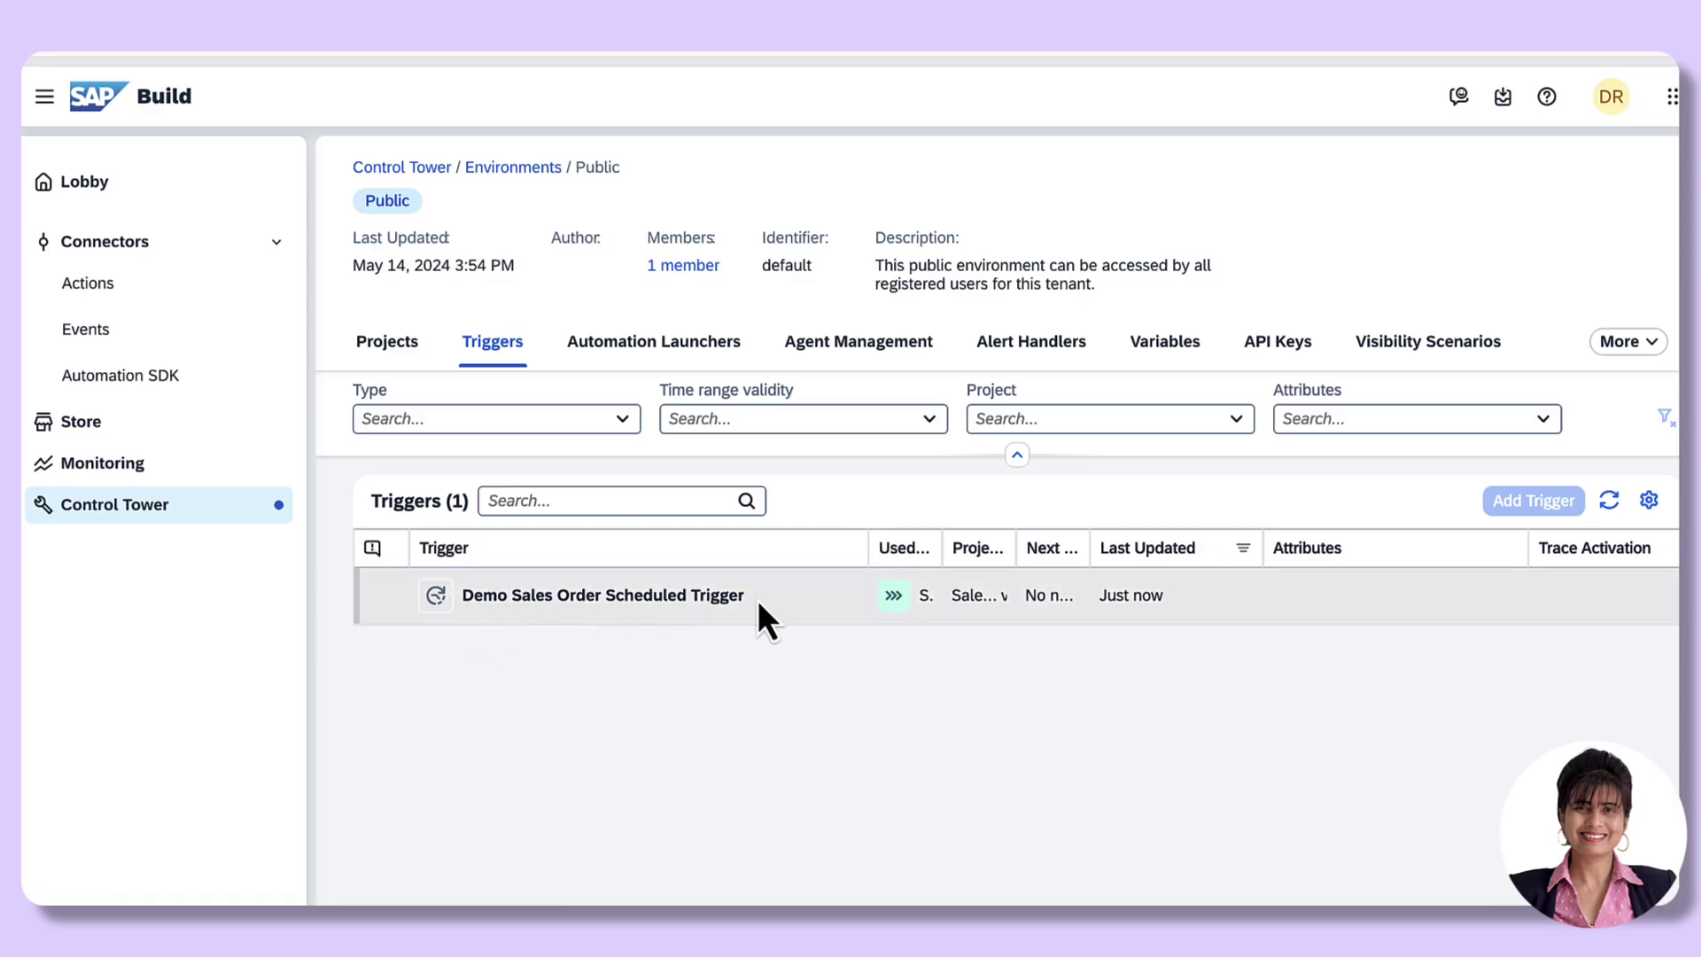
{"action": "scroll", "coordinate": [779, 604], "scroll_direction": "right", "scroll_amount": 2}
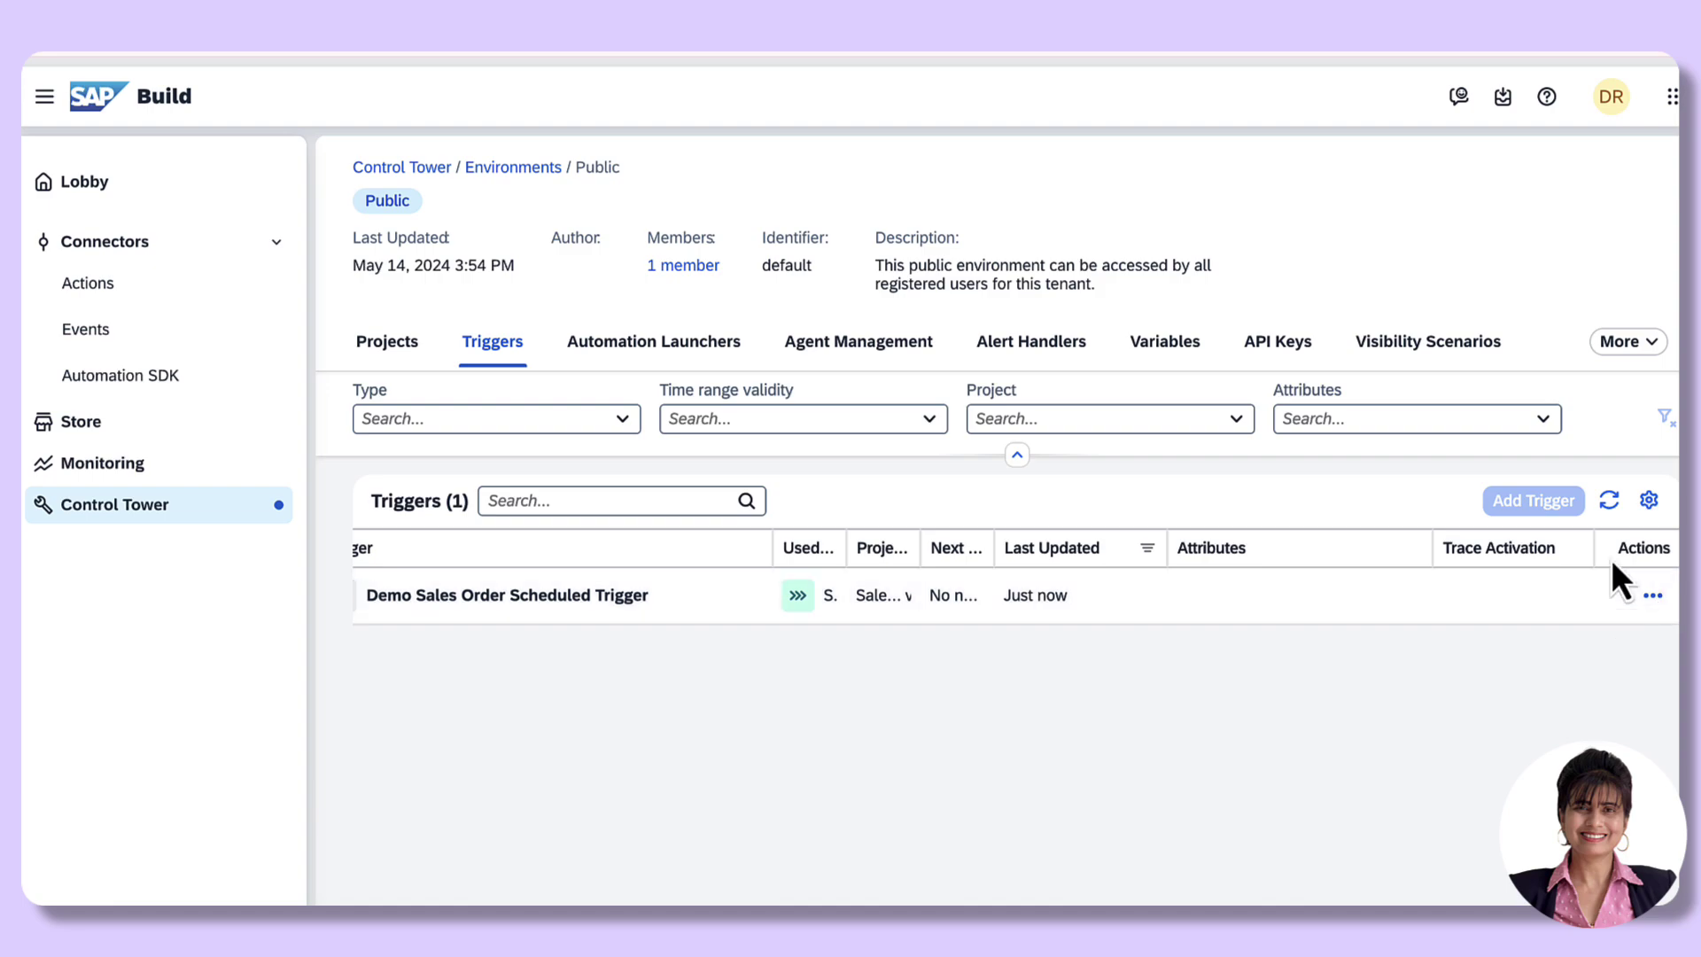
{"action": "left_click", "coordinate": [1653, 599]}
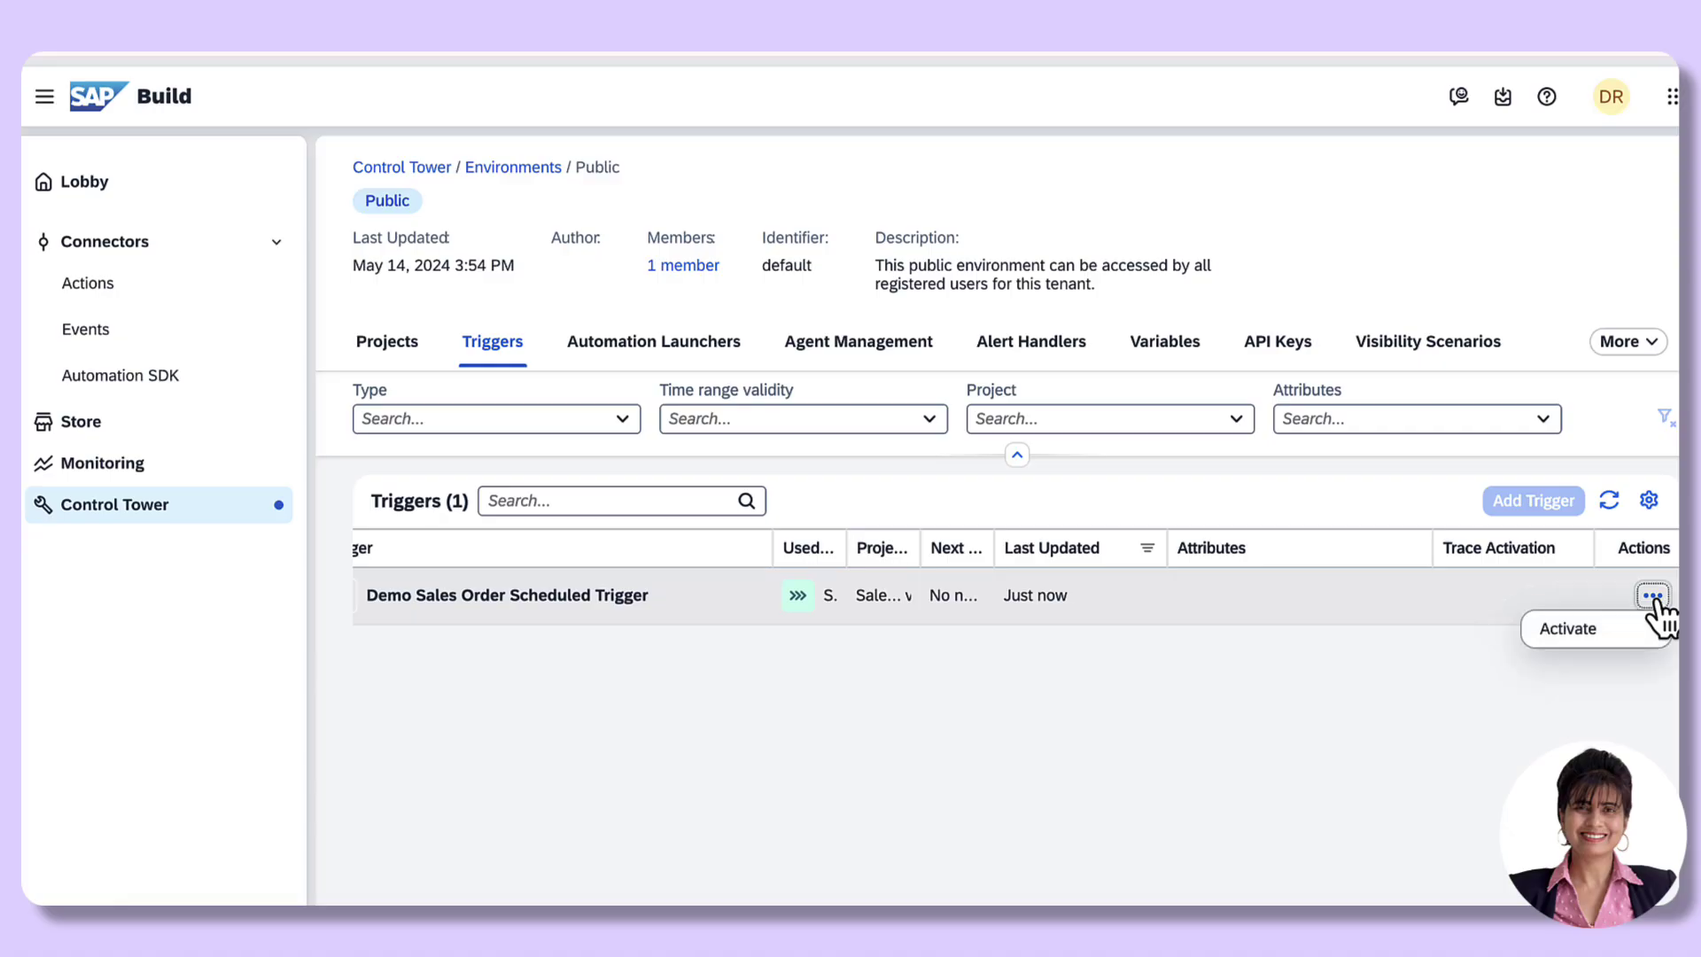
Step: Start activating the Demo Sales Order trigger and review its Schedule and Input Parameter tabs
{"action": "left_click", "coordinate": [1568, 629]}
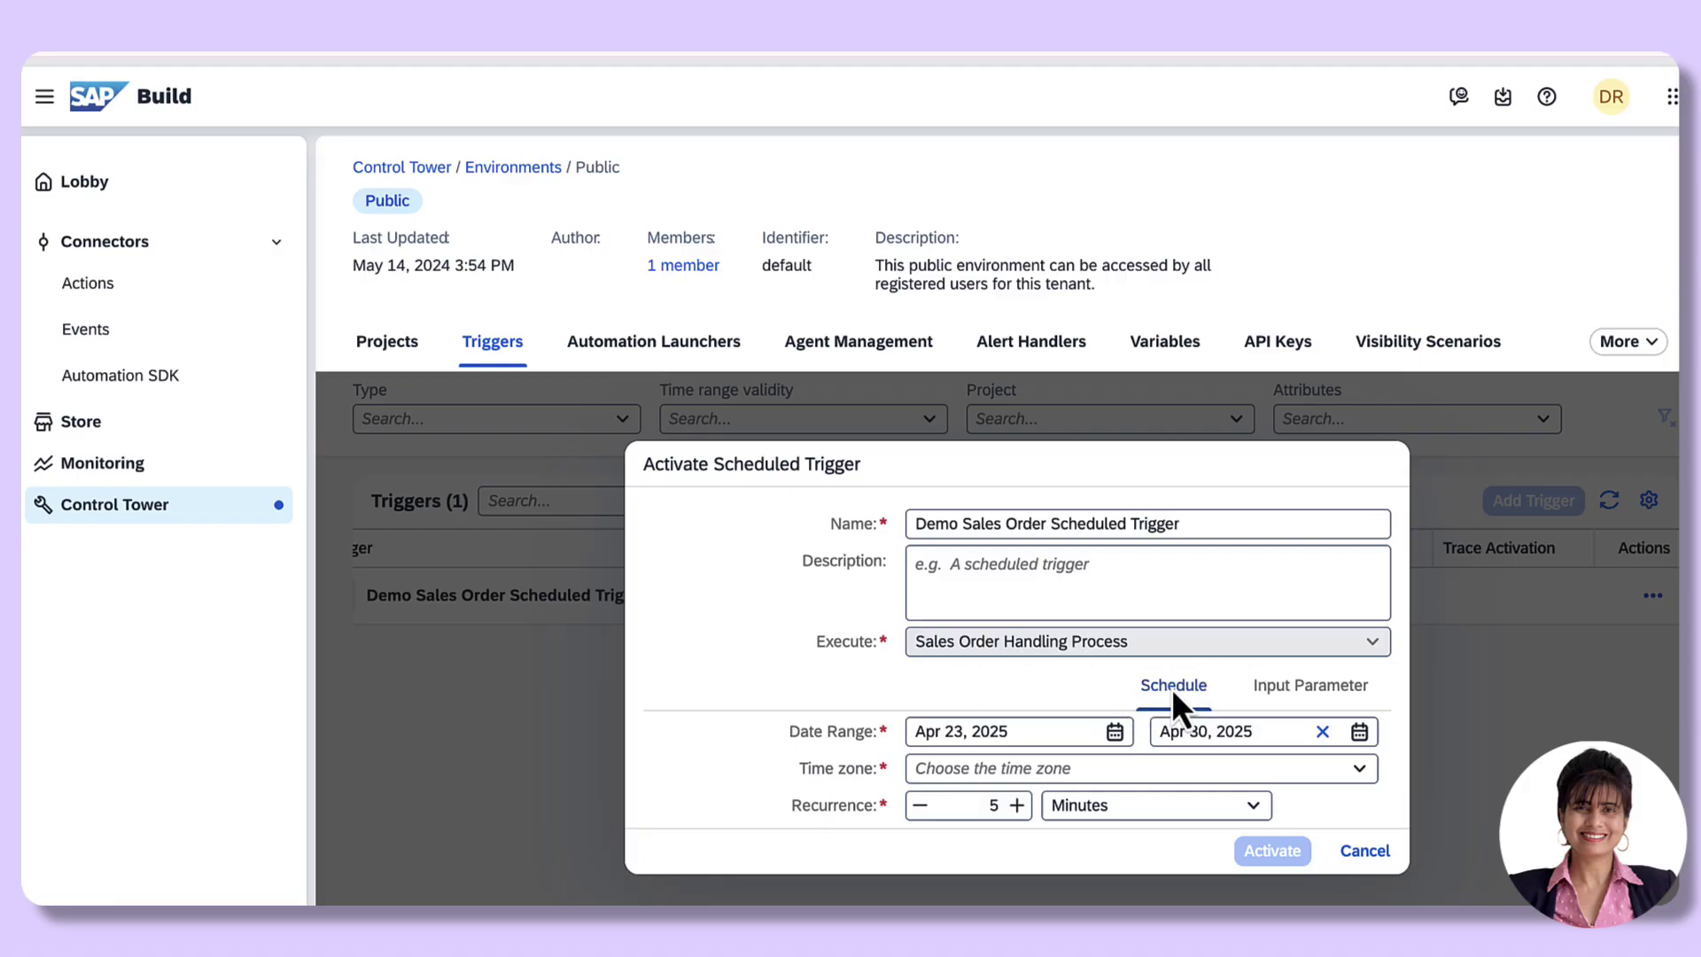
{"action": "left_click", "coordinate": [1299, 687]}
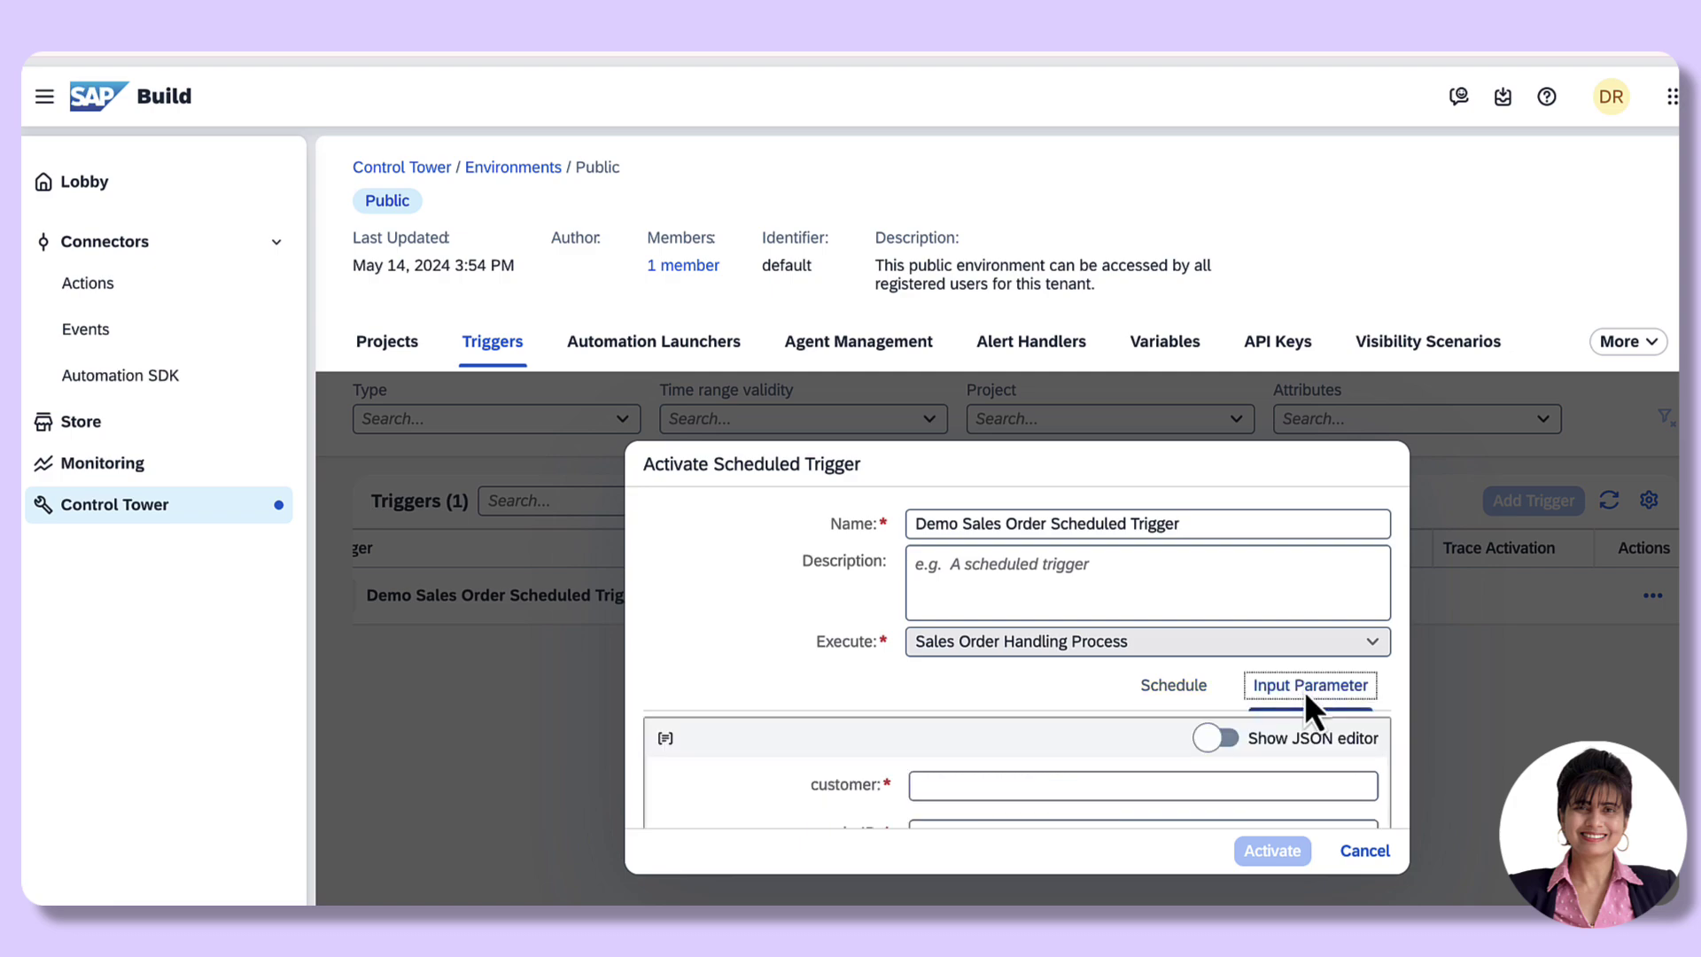
{"action": "left_click", "coordinate": [1178, 686]}
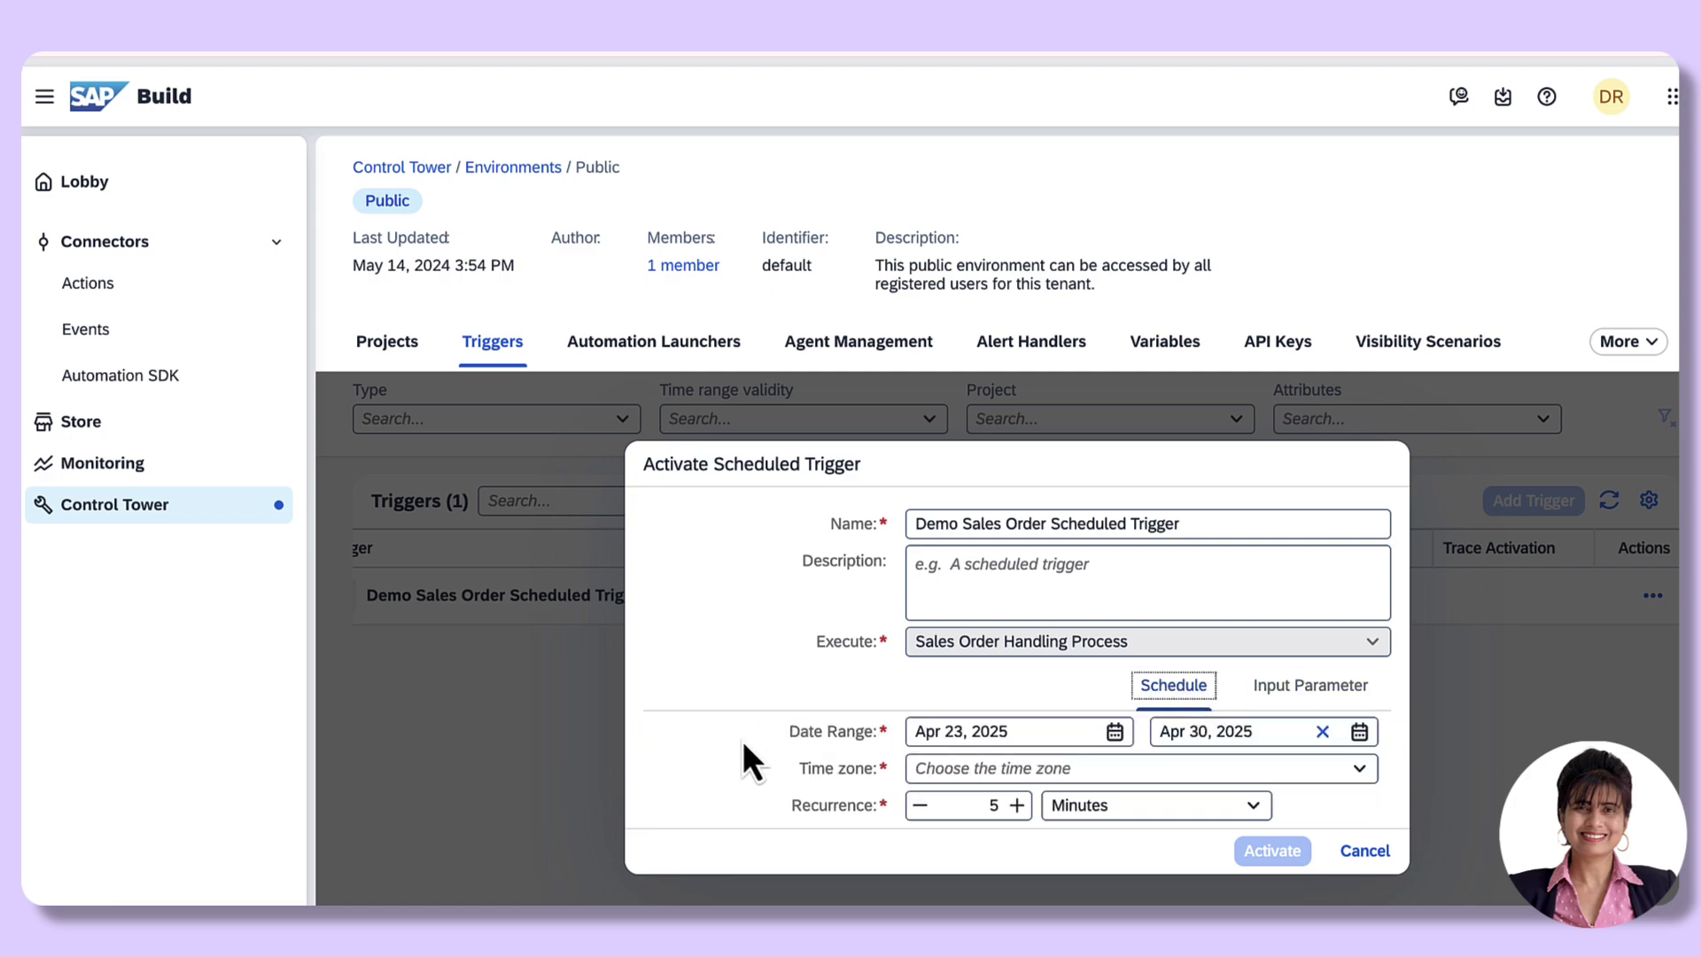
{"action": "left_click", "coordinate": [1305, 694]}
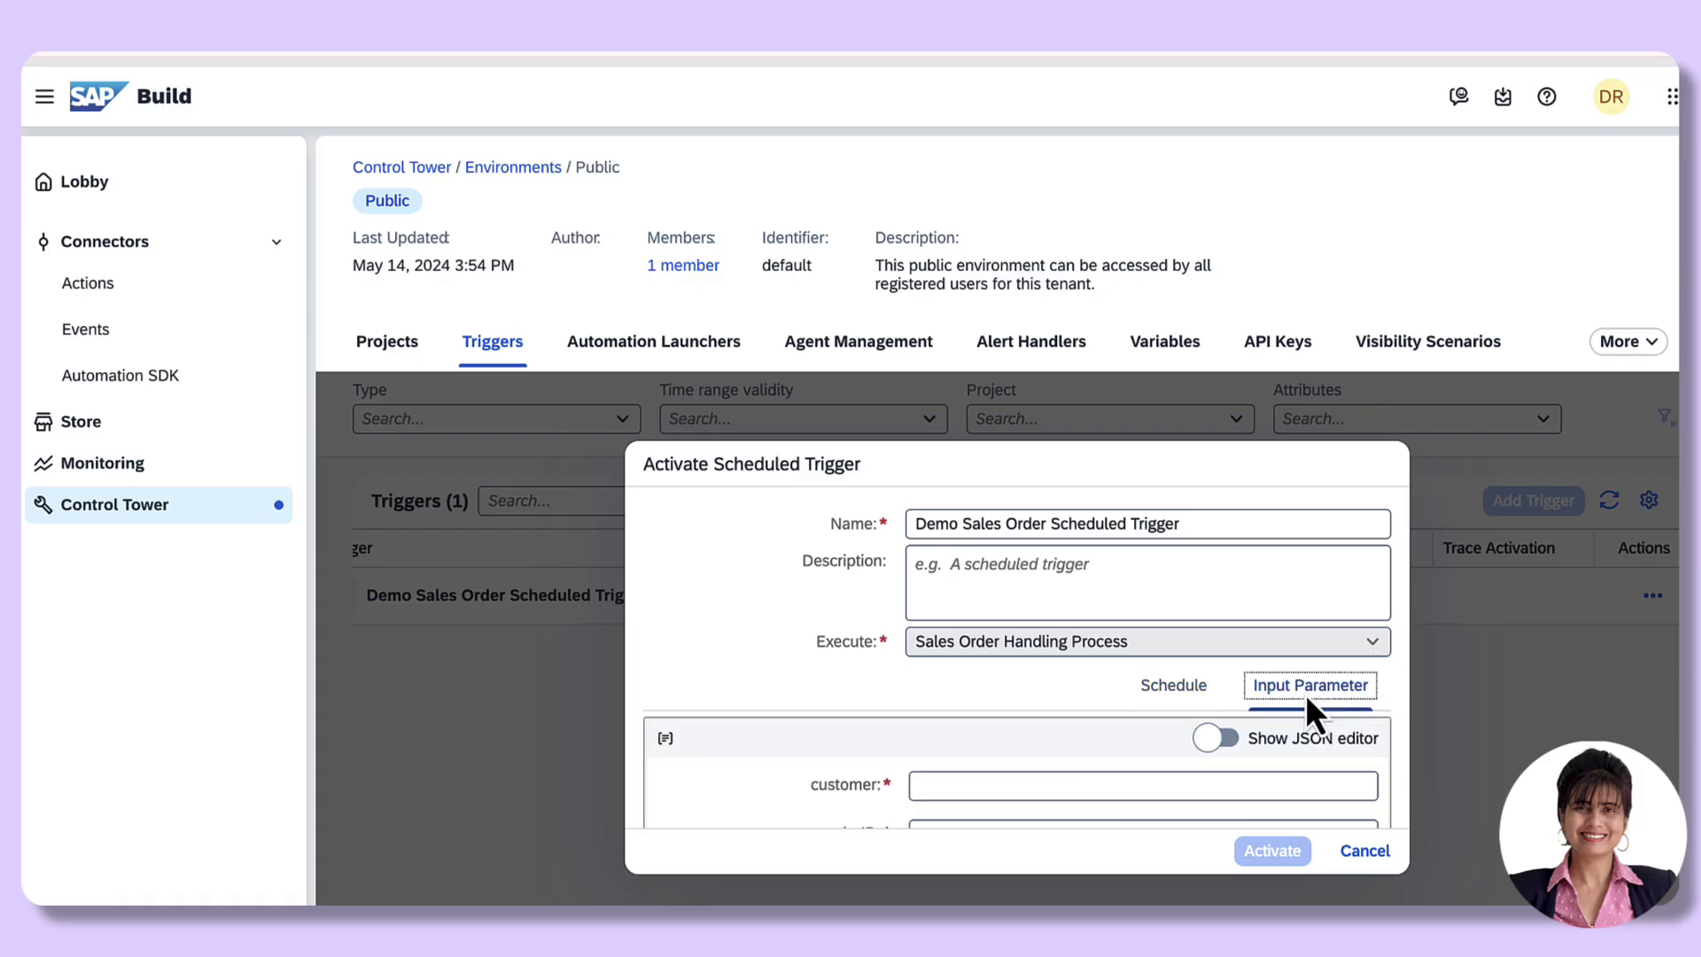
{"action": "left_click", "coordinate": [1171, 689]}
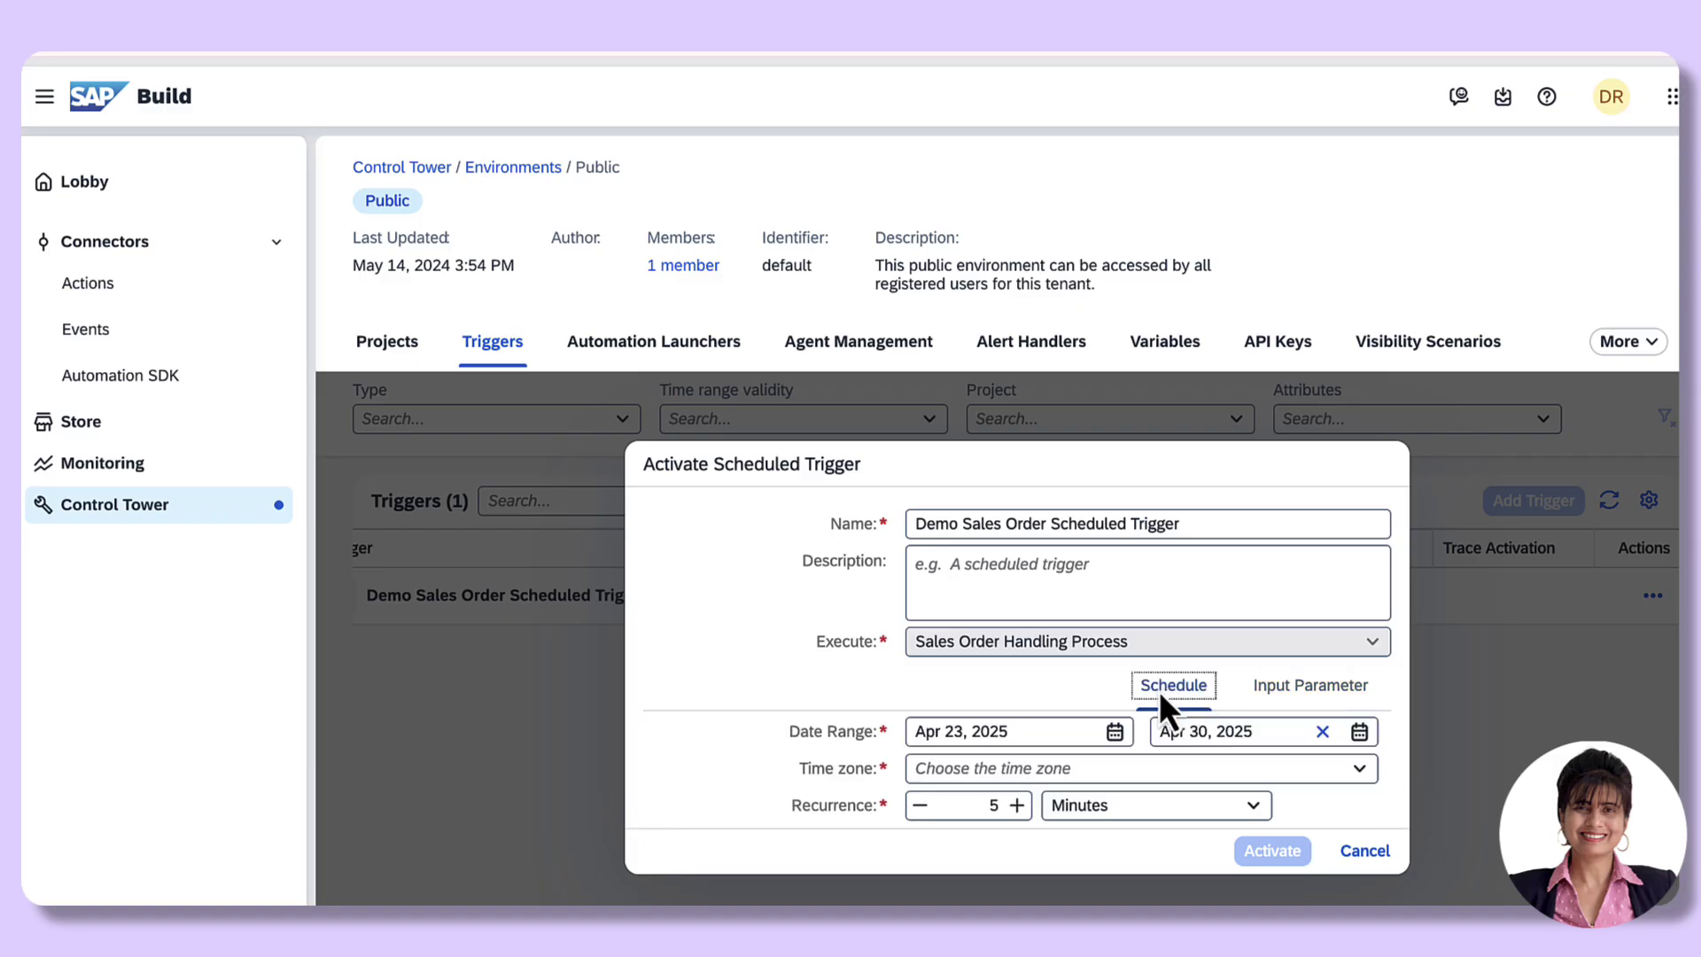
{"action": "scroll", "coordinate": [769, 698], "scroll_direction": "down", "scroll_amount": 1}
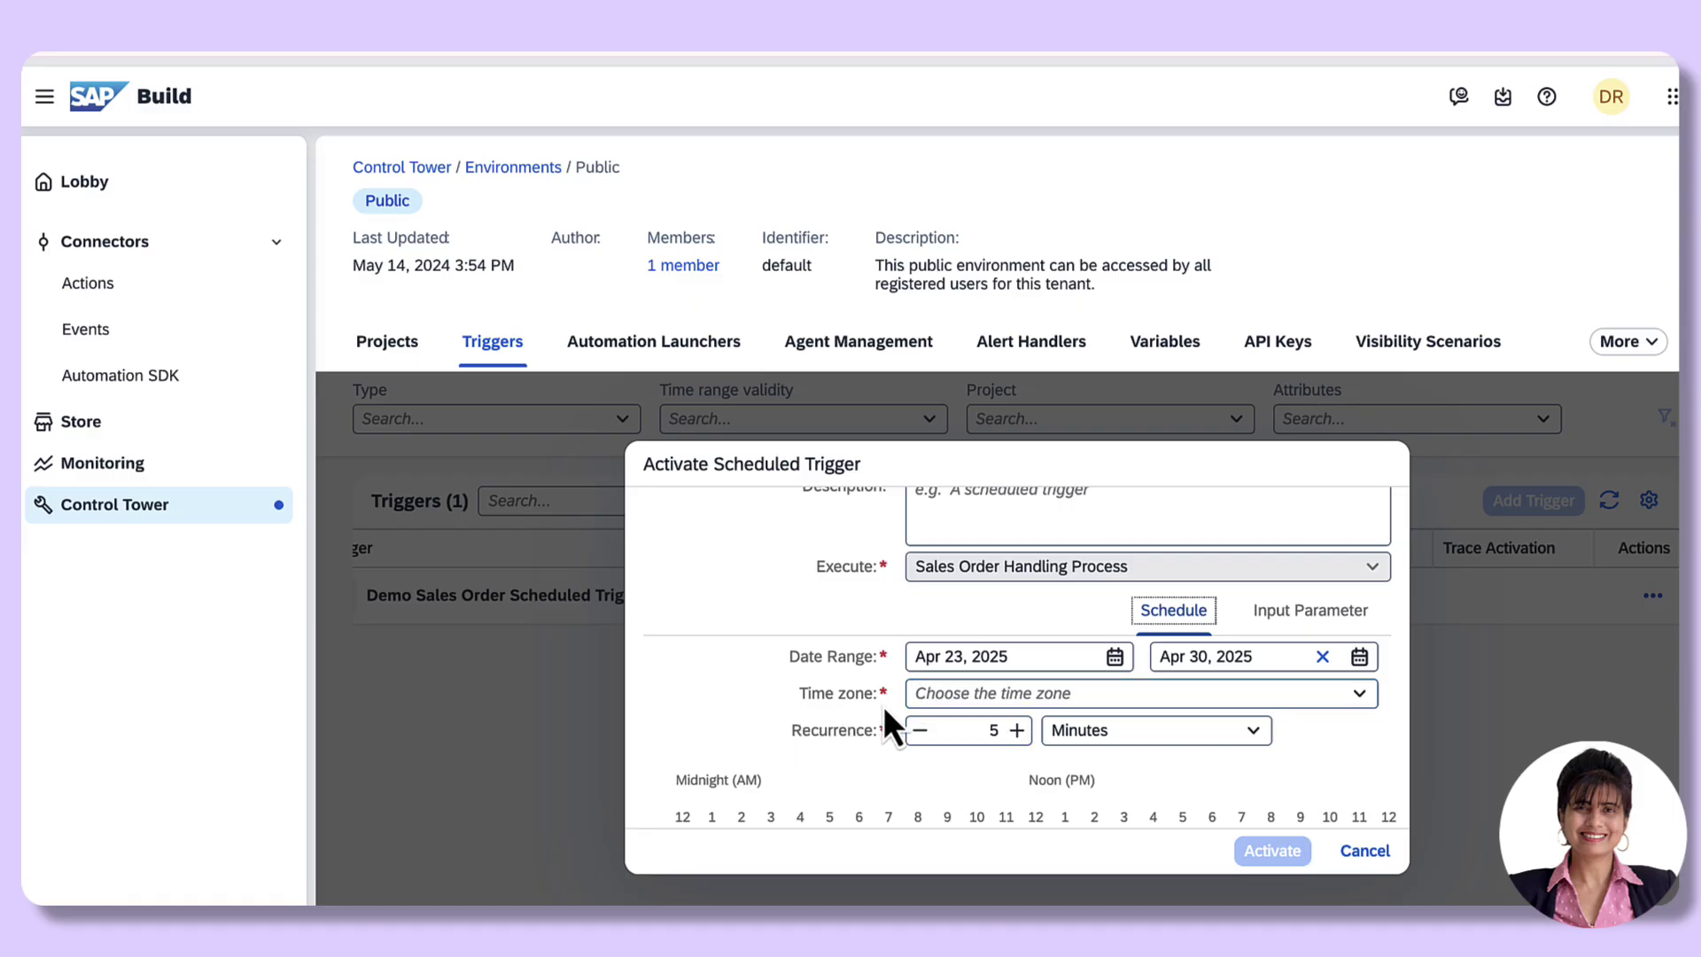
Step: Browse the time zone list and try Hours, Days, then Minutes as recurrence unit
{"action": "left_click", "coordinate": [1368, 701]}
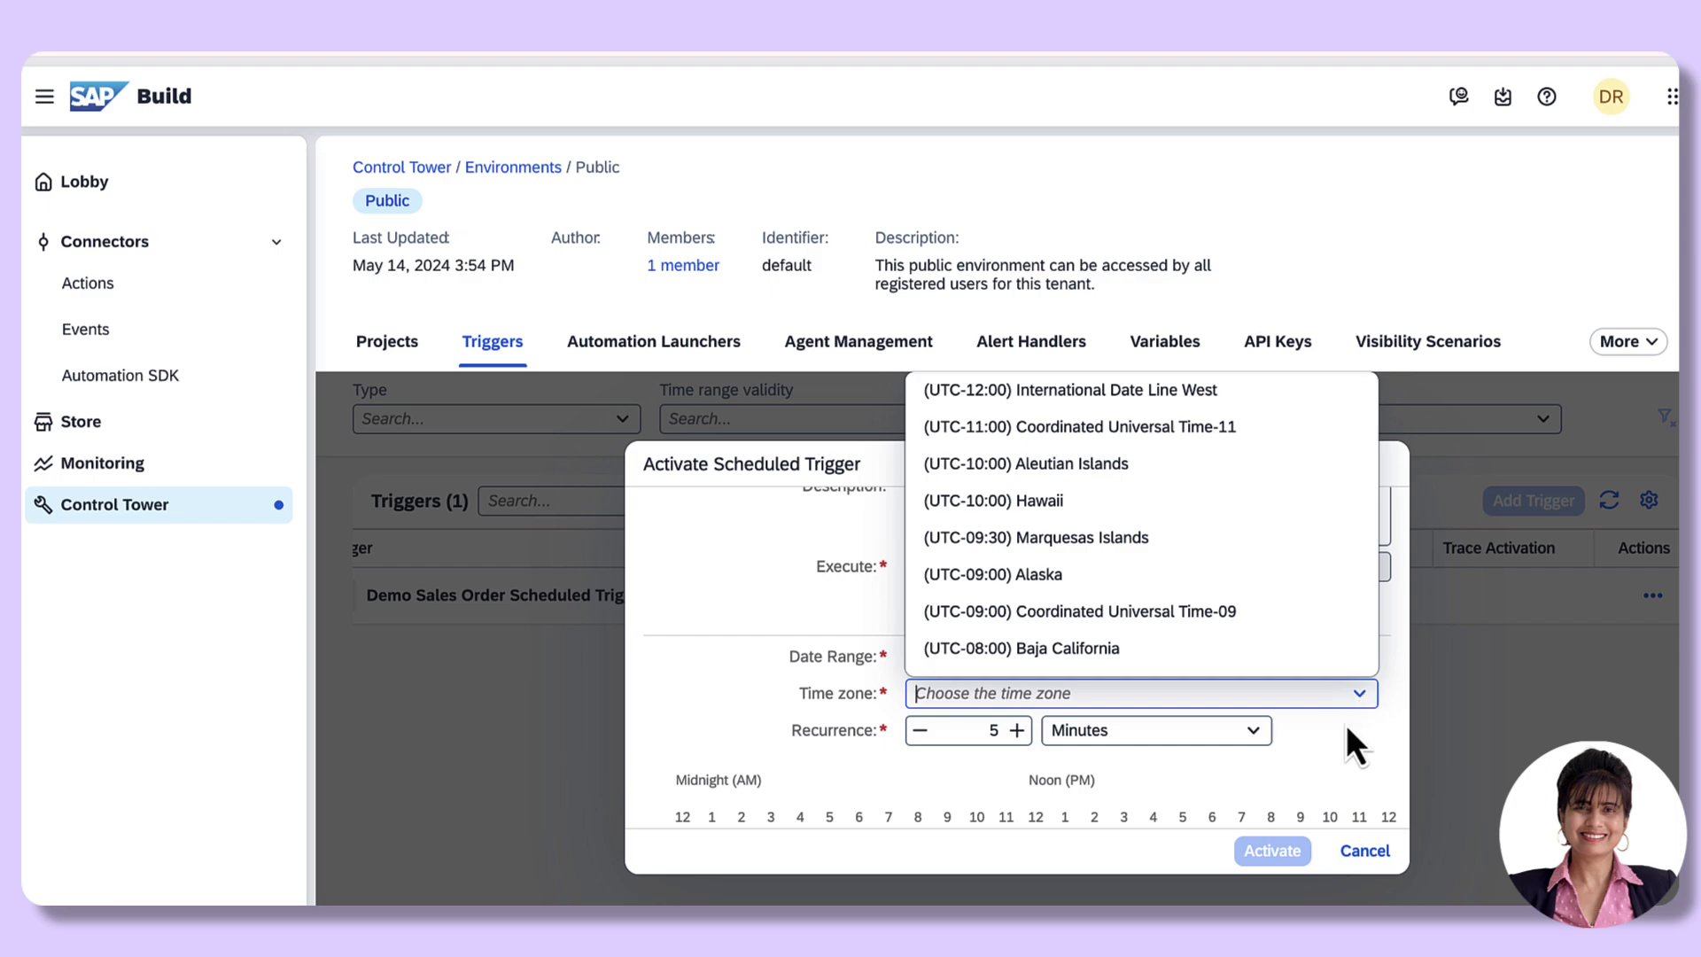
{"action": "left_click", "coordinate": [1342, 733]}
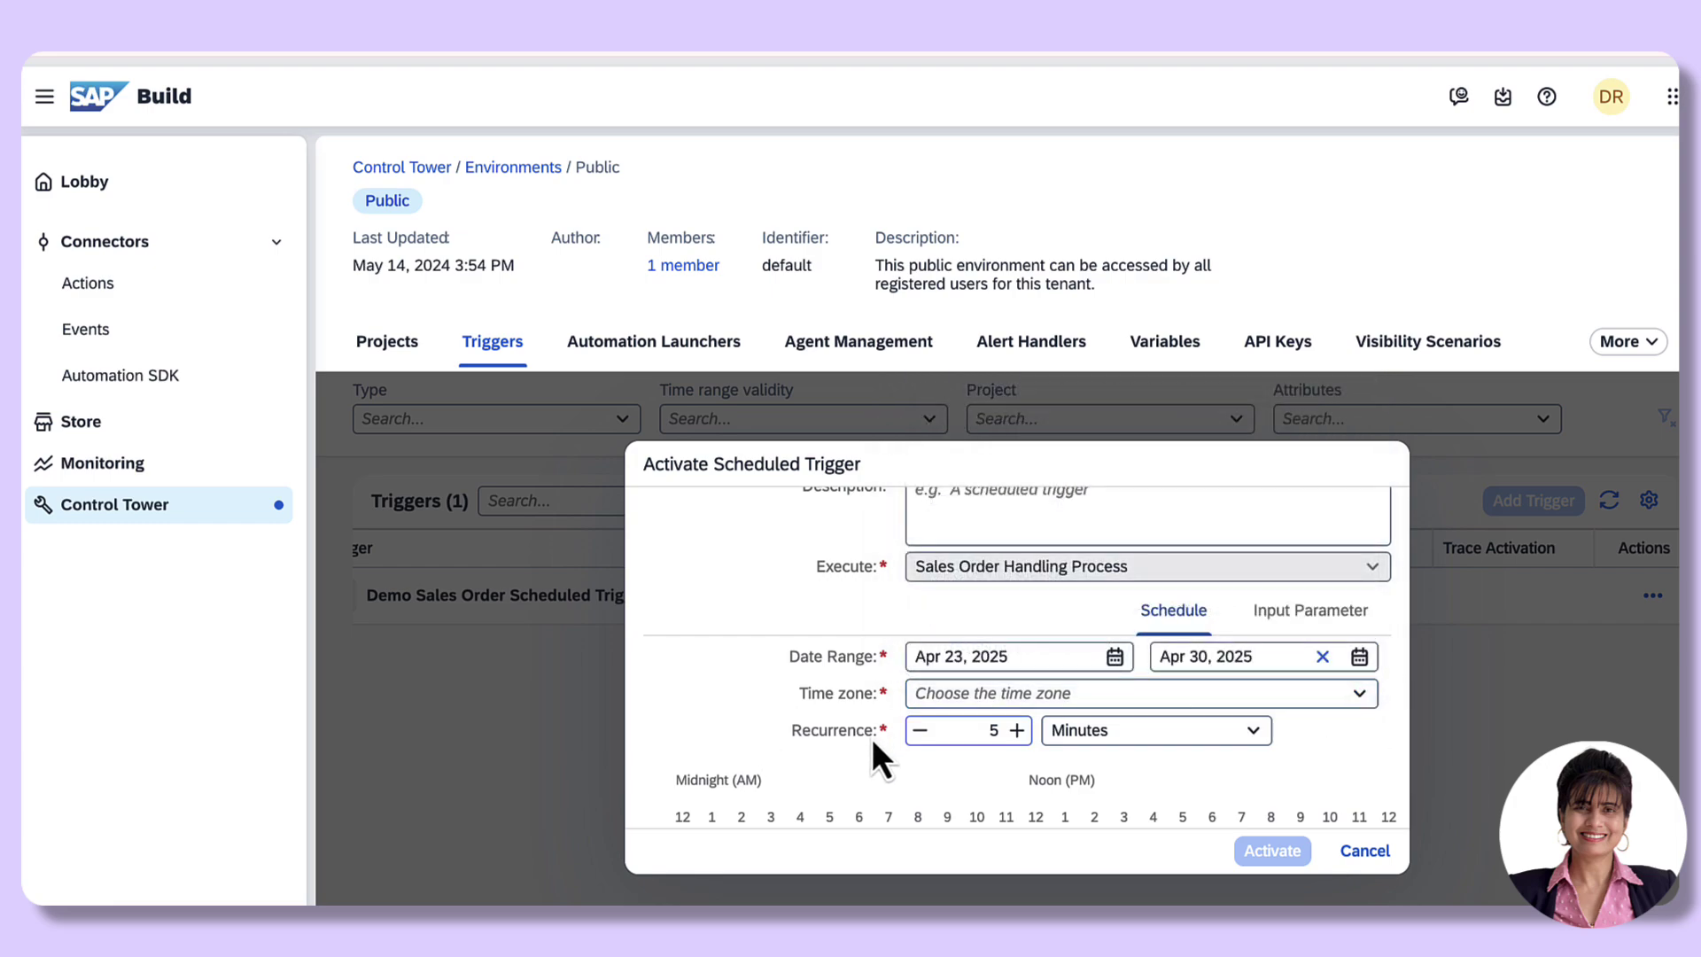
{"action": "scroll", "coordinate": [804, 730], "scroll_direction": "down", "scroll_amount": 1}
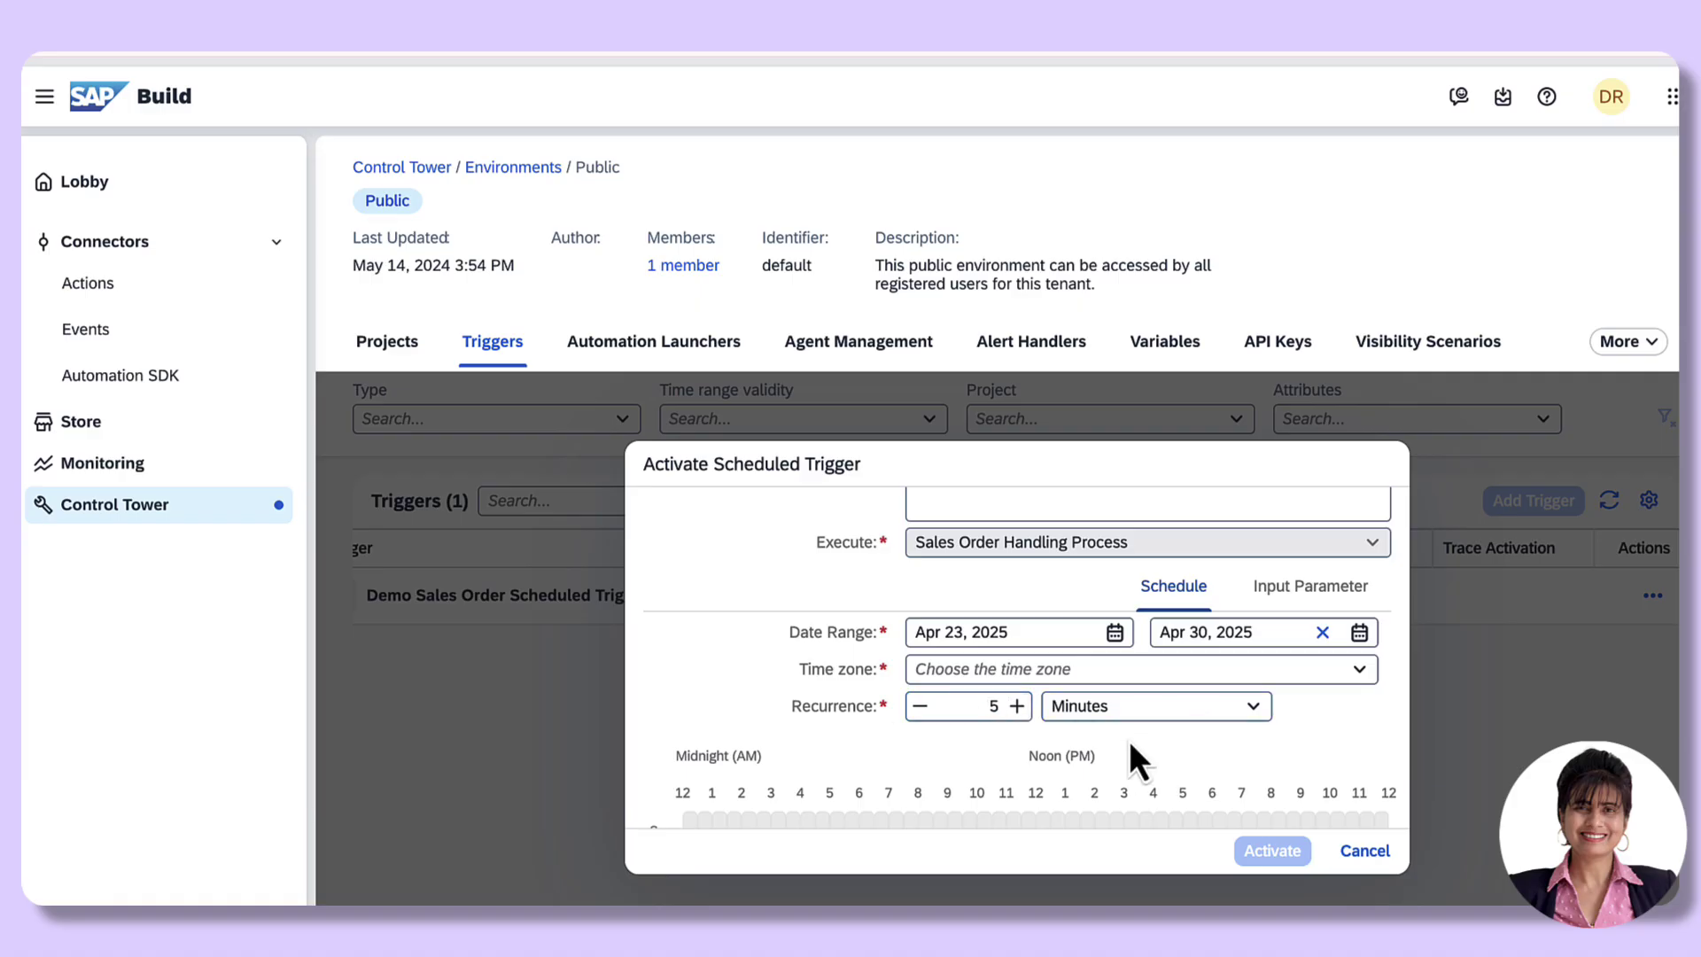
{"action": "left_click", "coordinate": [1254, 708]}
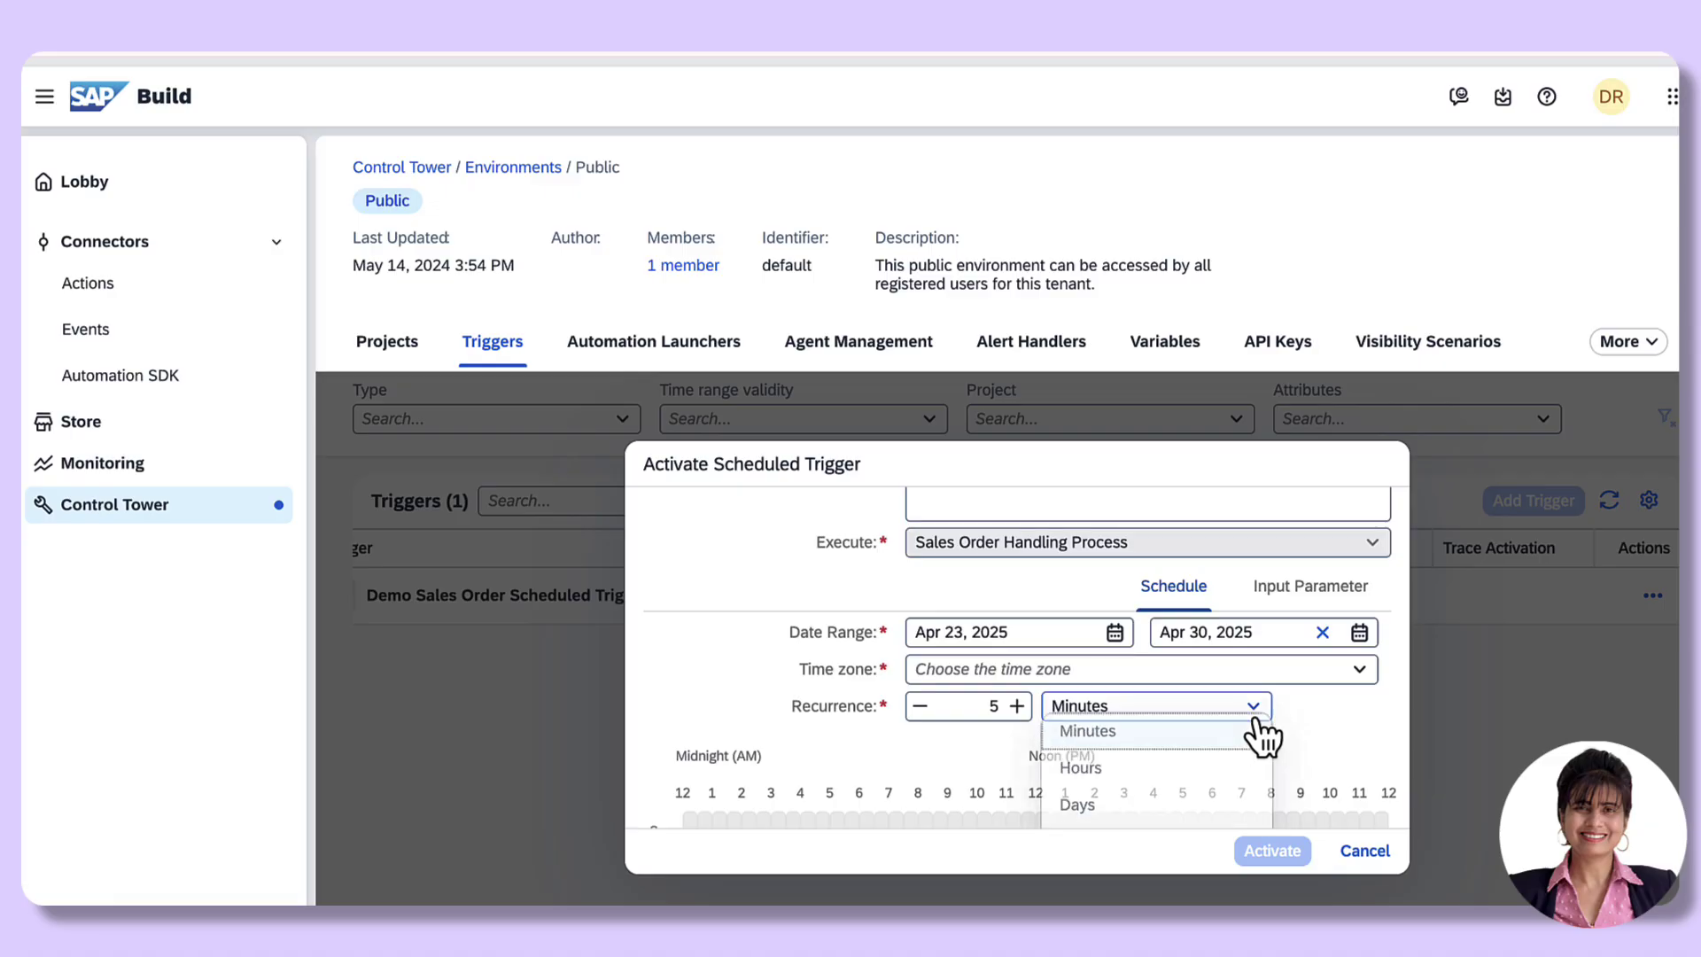
{"action": "left_click", "coordinate": [1083, 783]}
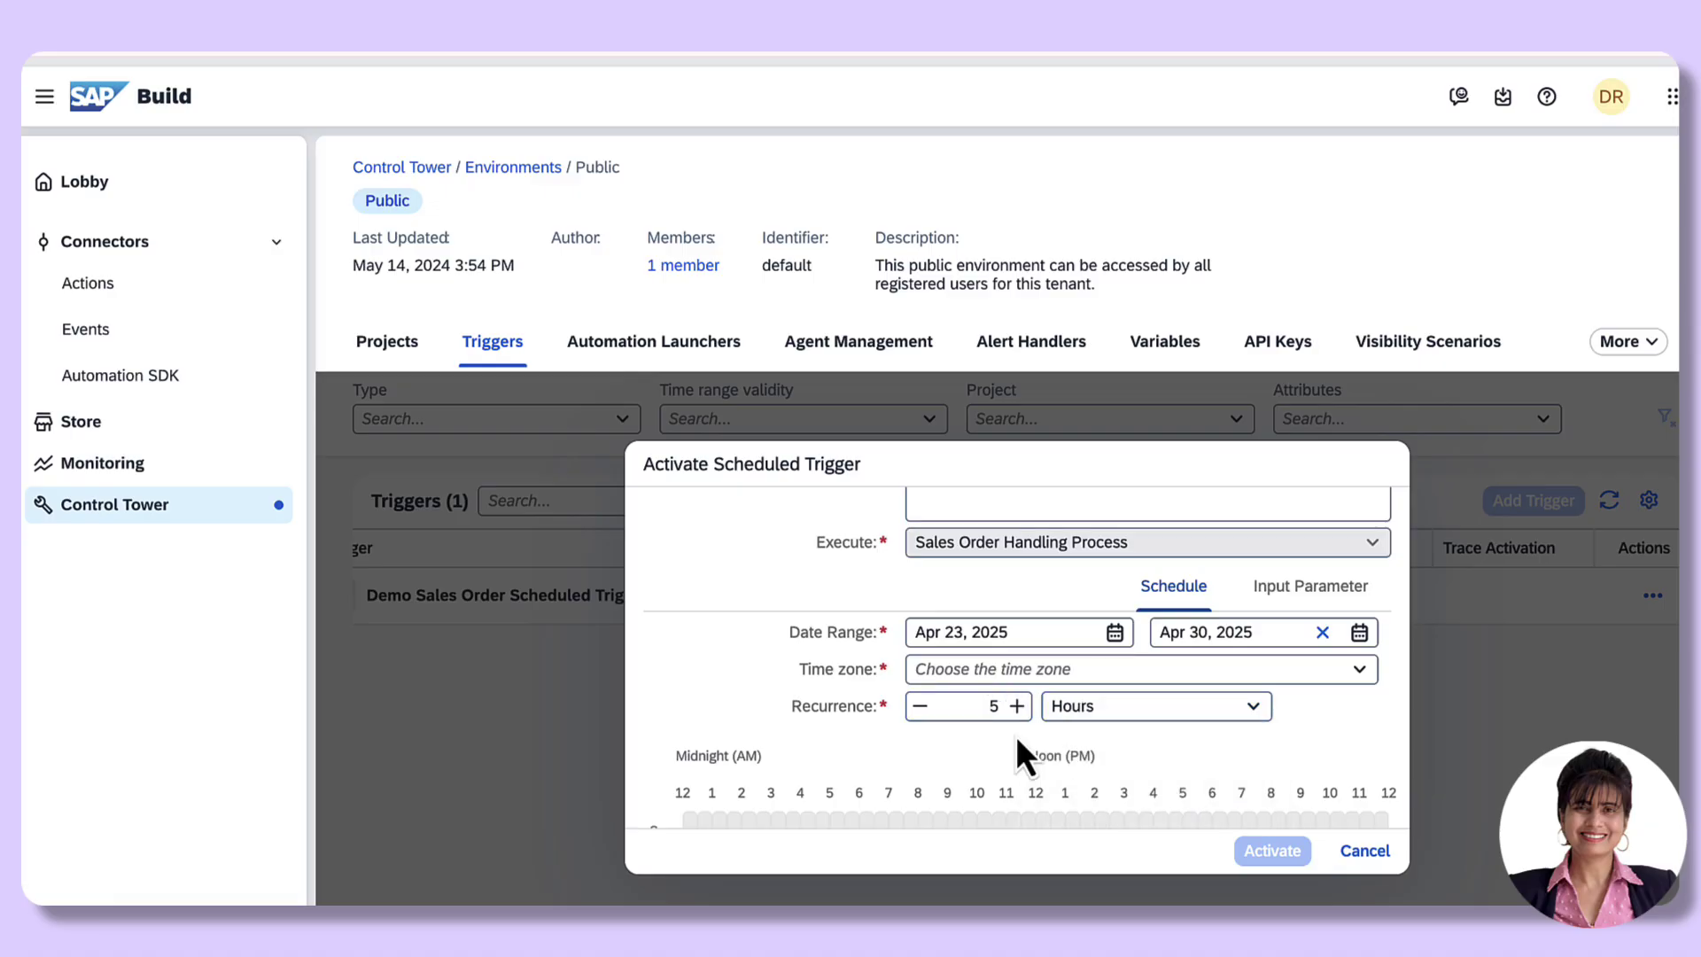
{"action": "left_click", "coordinate": [1254, 709]}
{"action": "left_click", "coordinate": [1094, 813]}
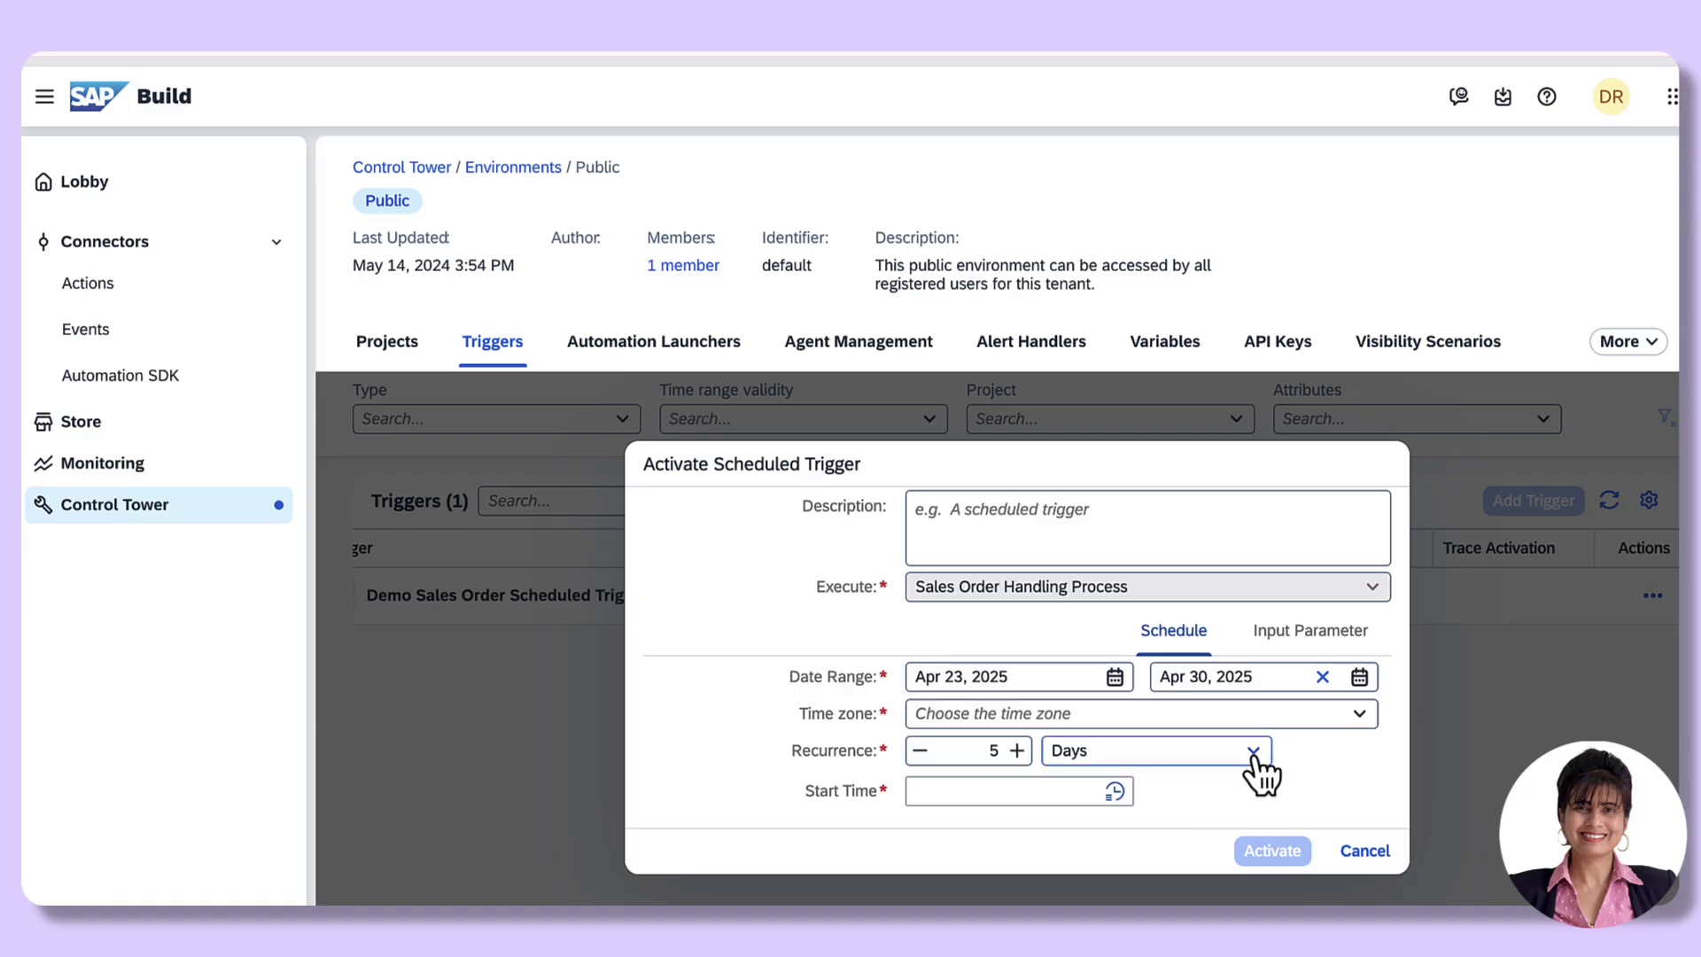
{"action": "left_click", "coordinate": [1252, 755]}
{"action": "scroll", "coordinate": [1138, 802], "scroll_direction": "down", "scroll_amount": 1}
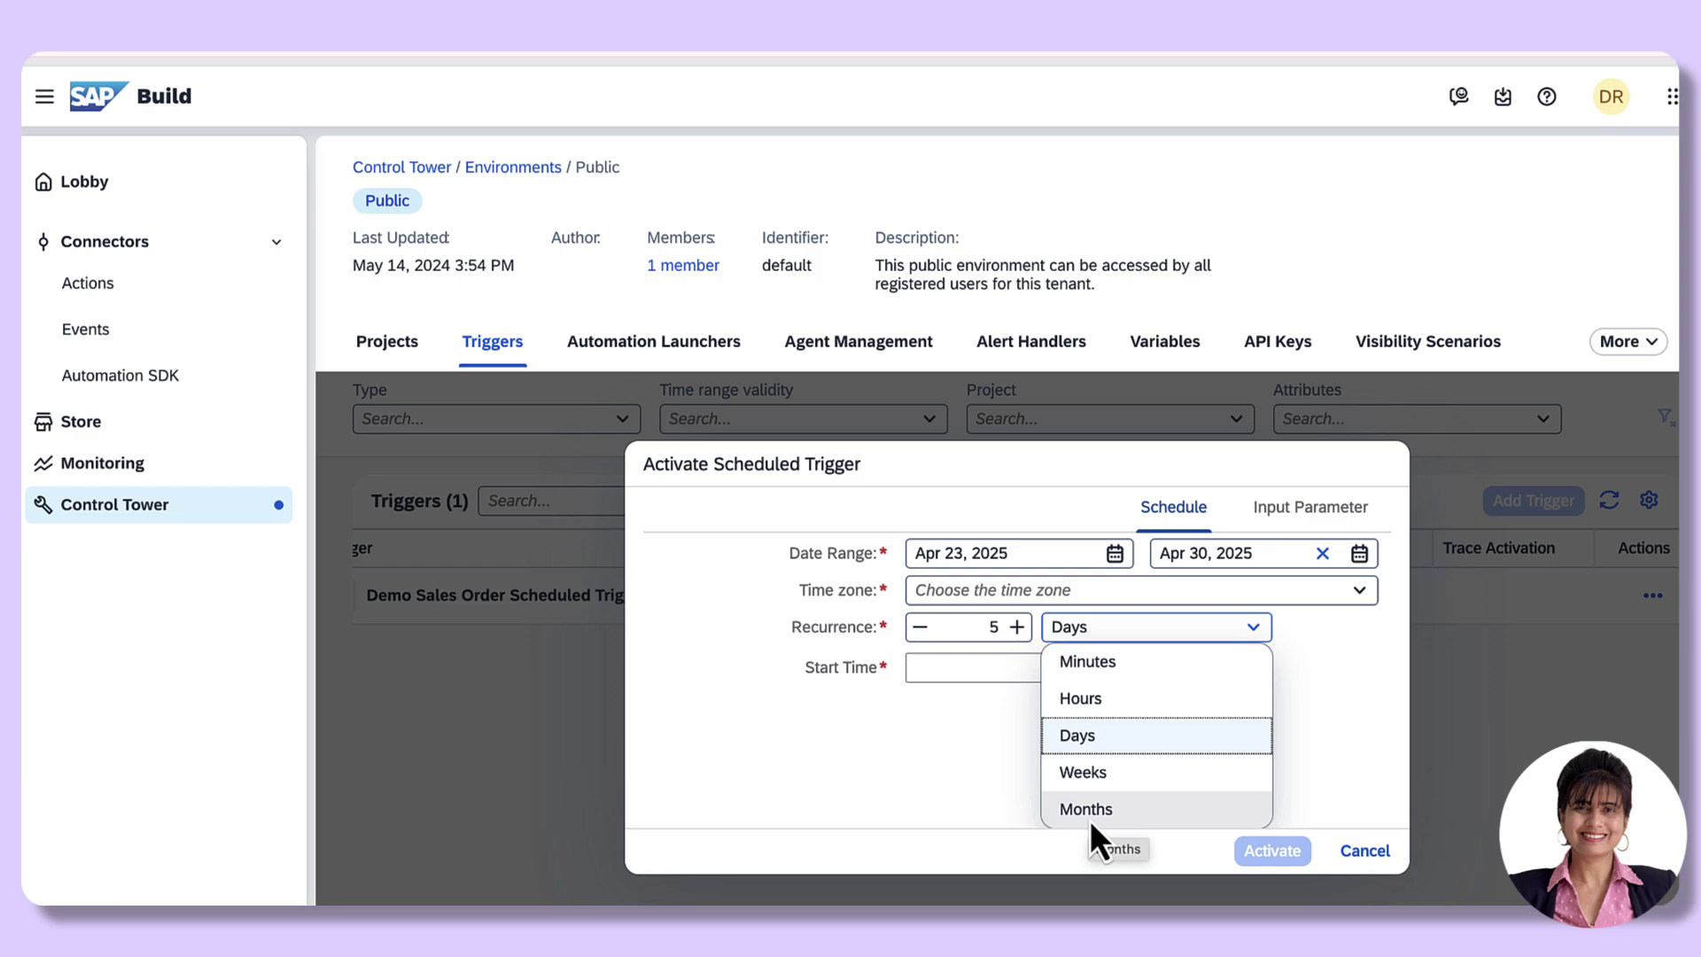
{"action": "left_click", "coordinate": [1096, 669]}
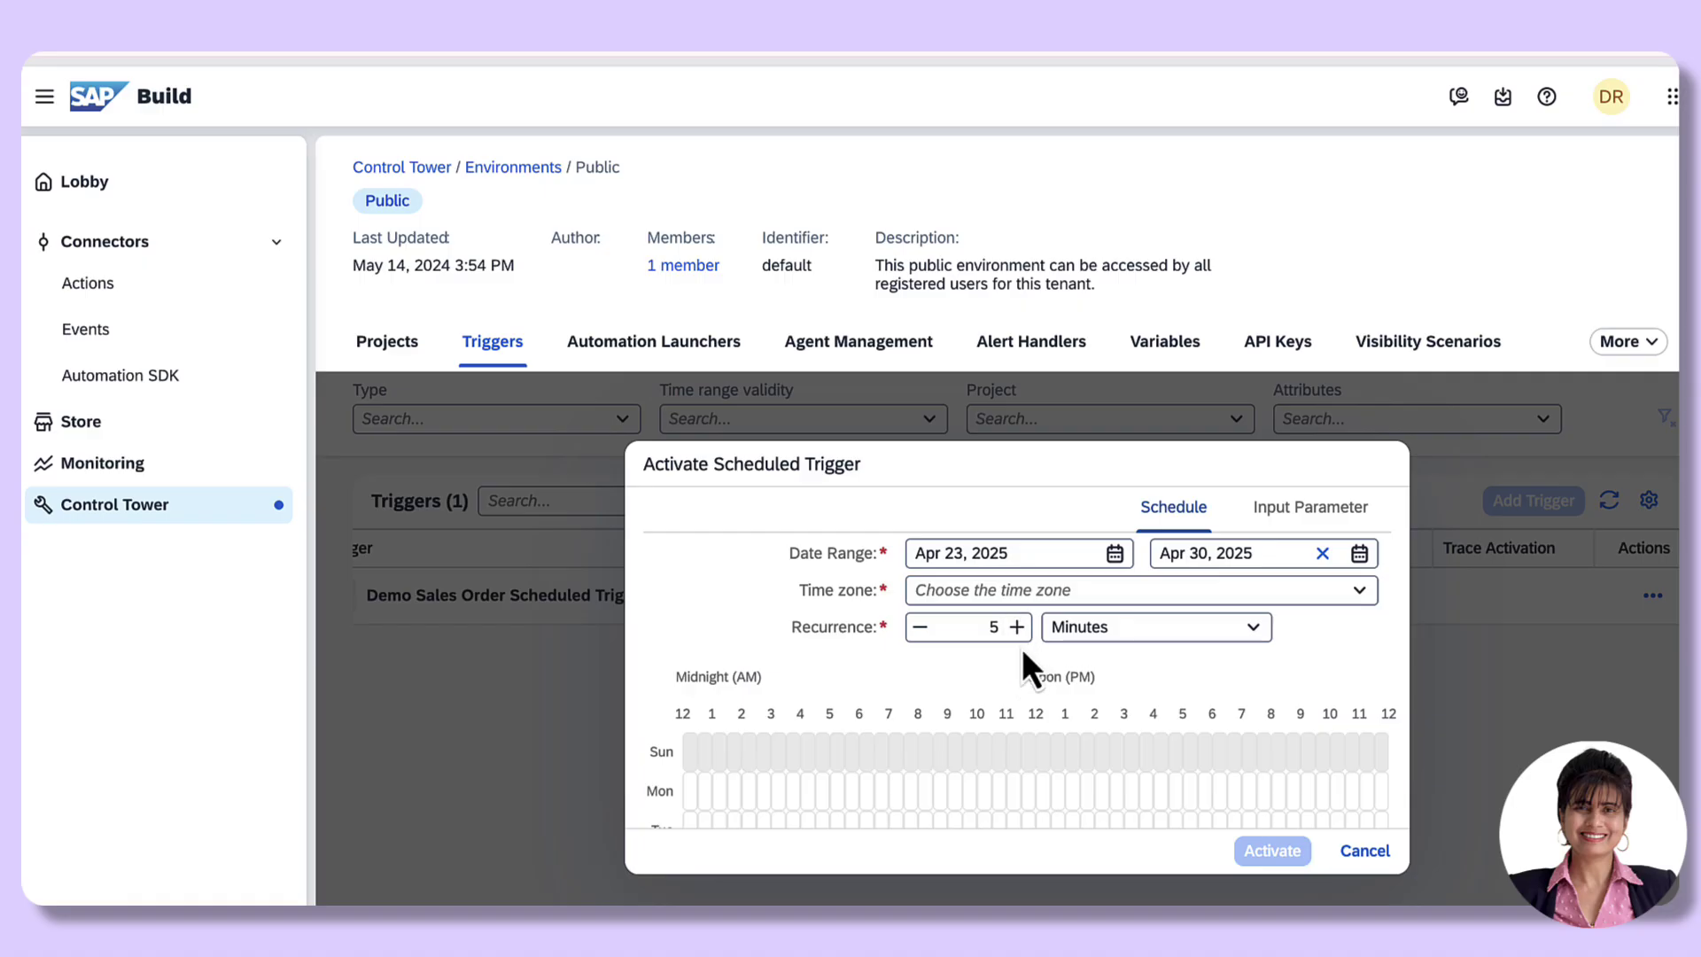
Step: Try Hours, Days and Weeks again before settling on Months as the recurrence unit
{"action": "left_click", "coordinate": [1249, 629]}
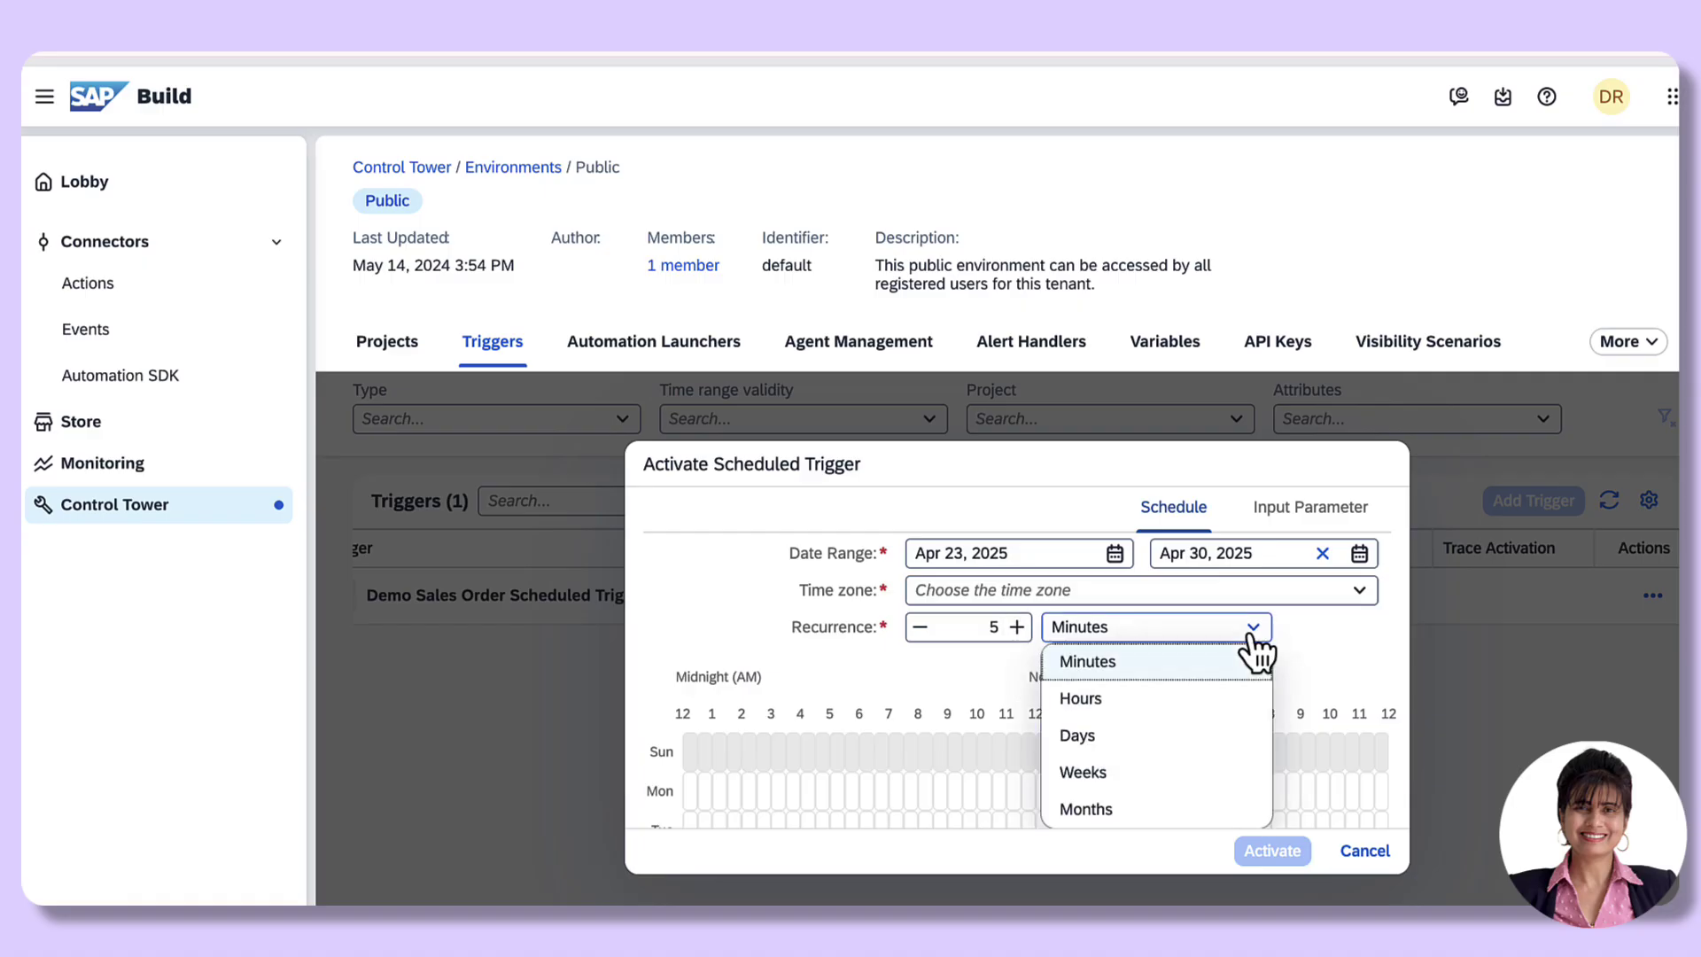
{"action": "left_click", "coordinate": [1114, 696]}
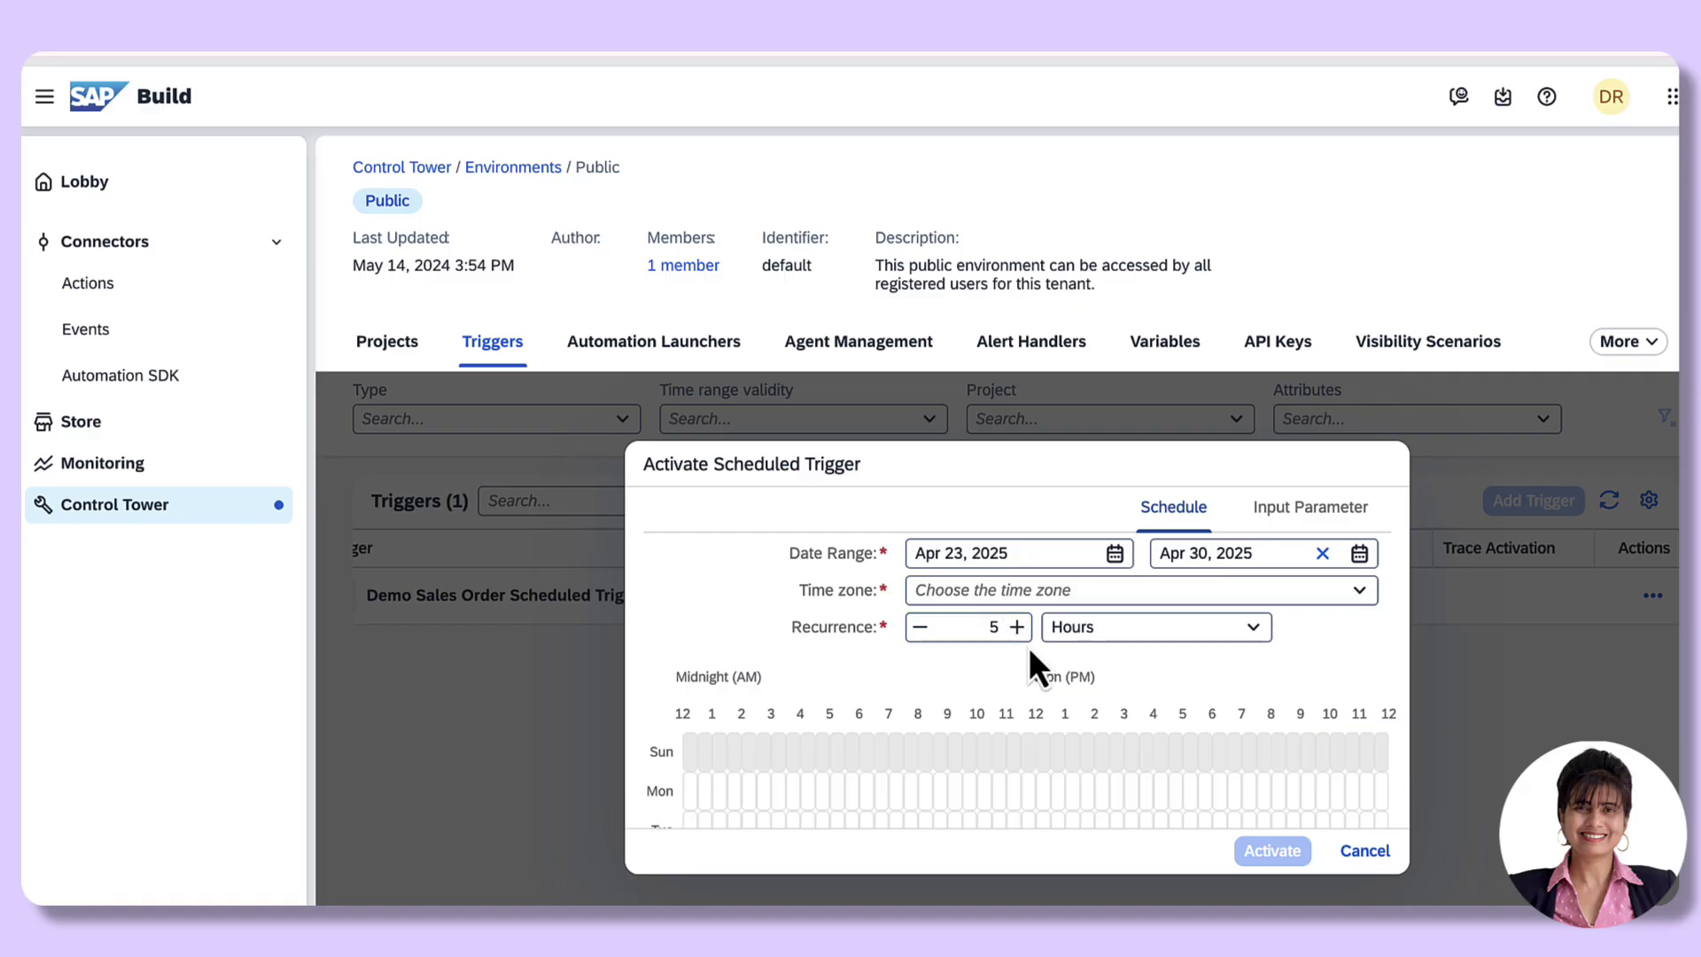
{"action": "left_click", "coordinate": [1256, 631]}
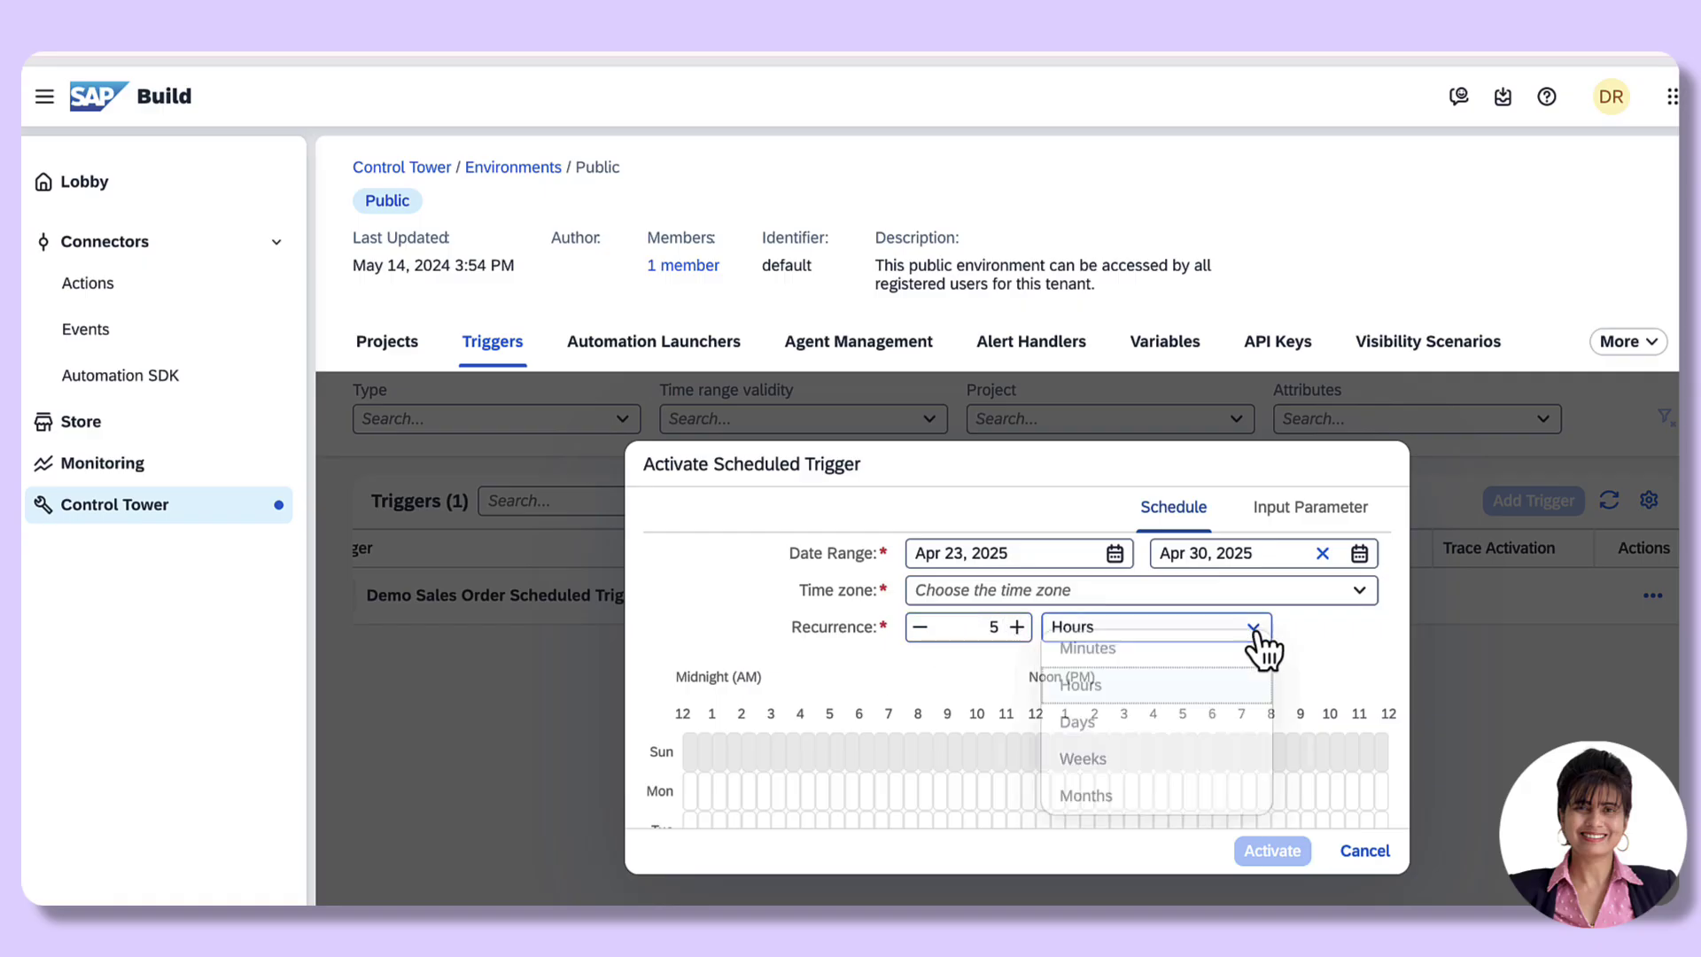
{"action": "left_click", "coordinate": [1101, 722]}
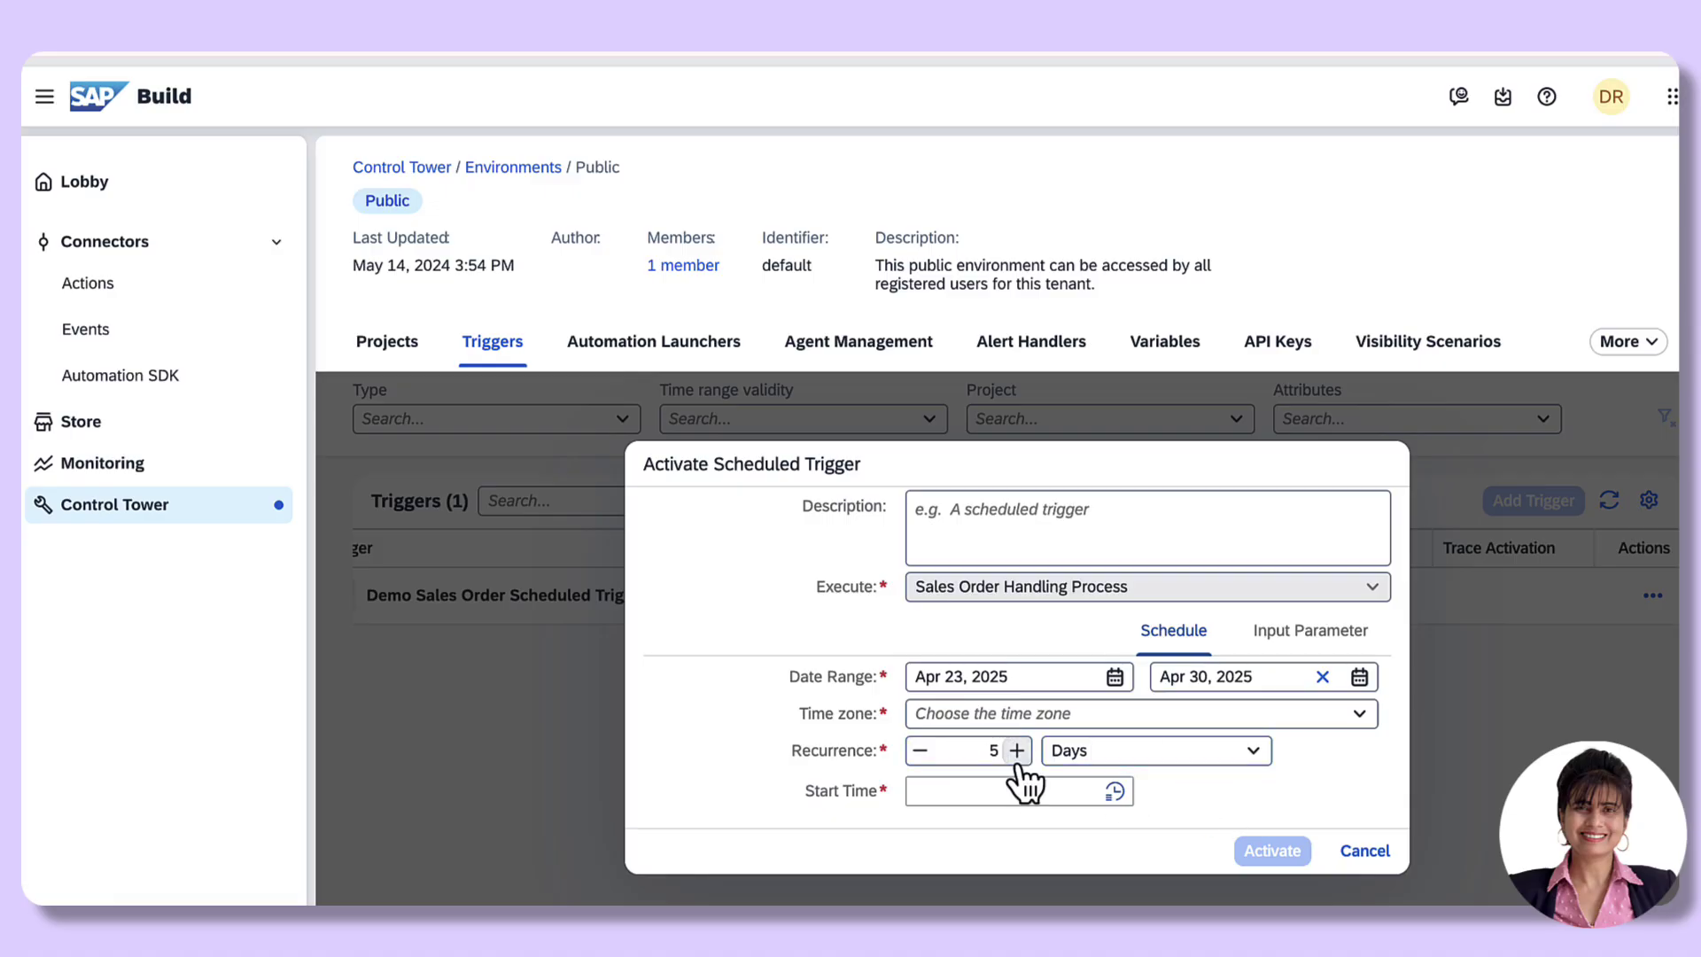
{"action": "left_click", "coordinate": [1258, 754]}
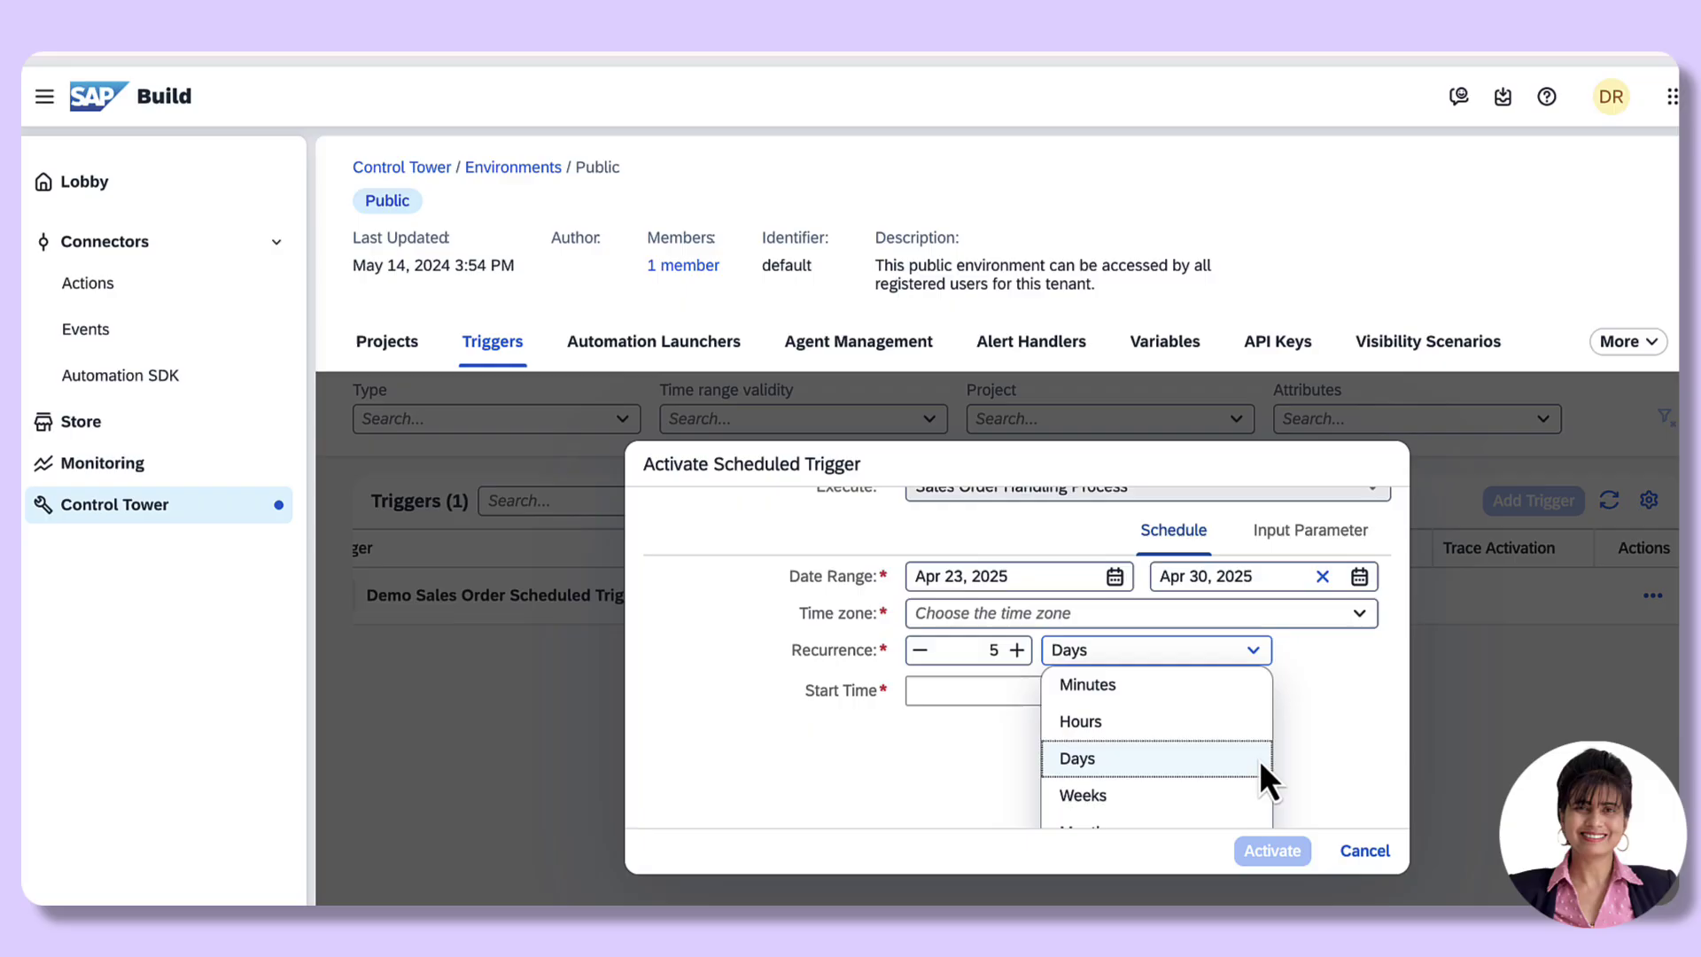
{"action": "left_click", "coordinate": [1110, 796]}
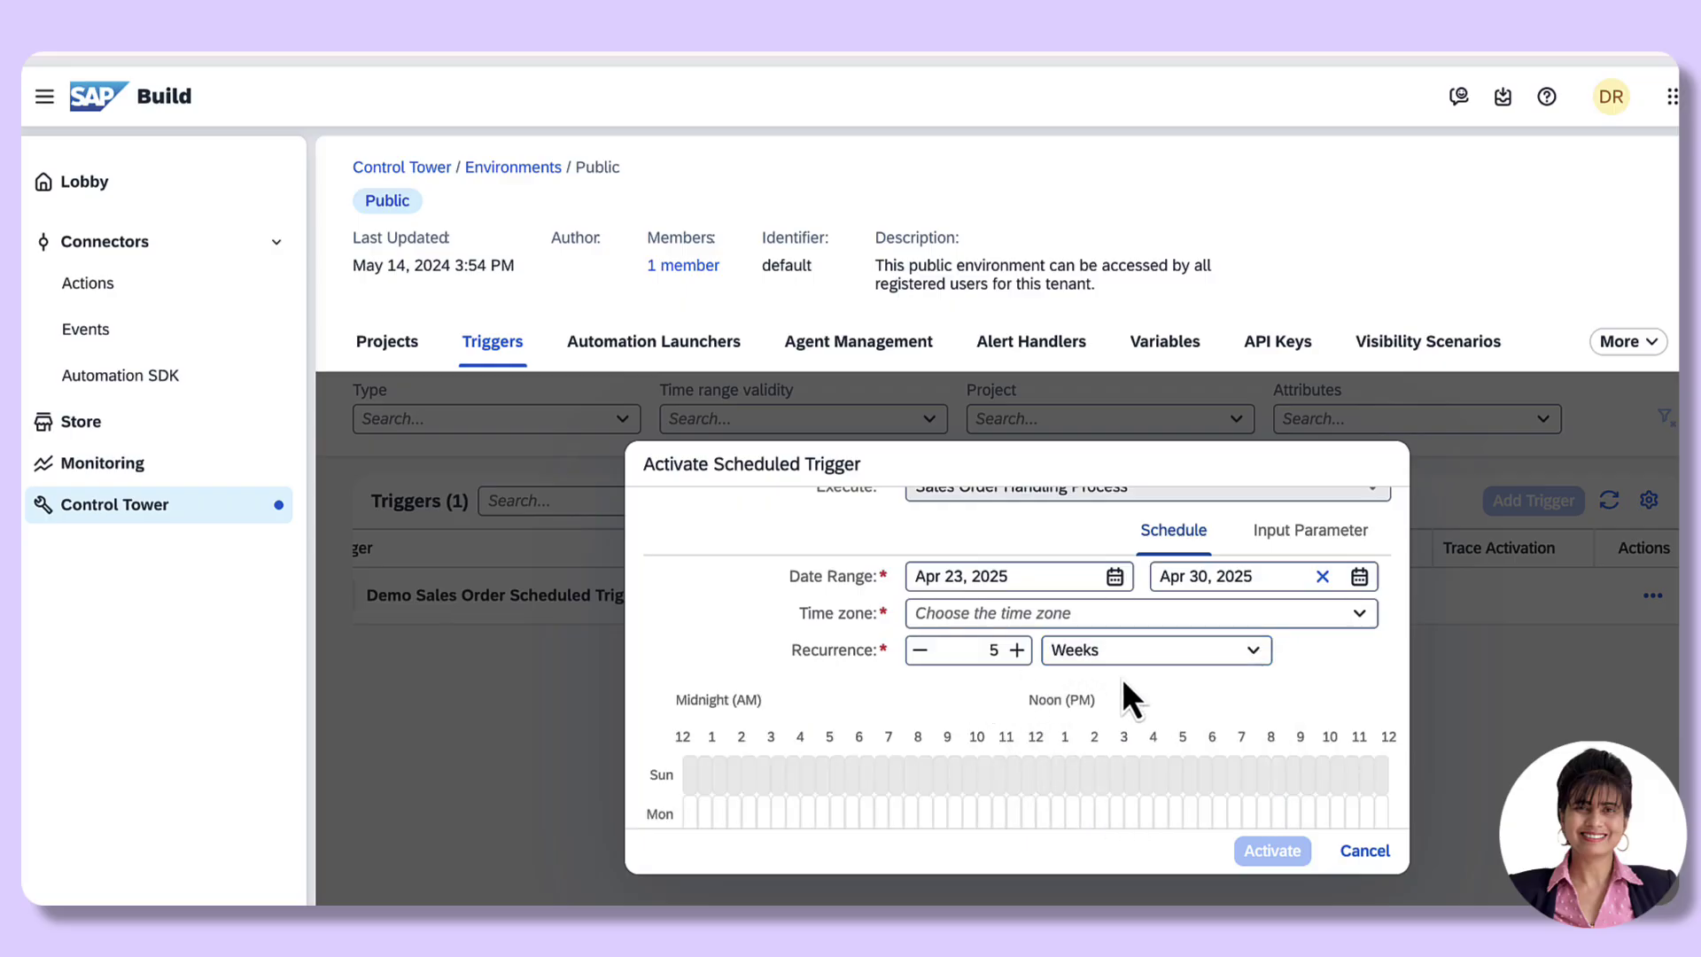
{"action": "left_click", "coordinate": [1256, 656]}
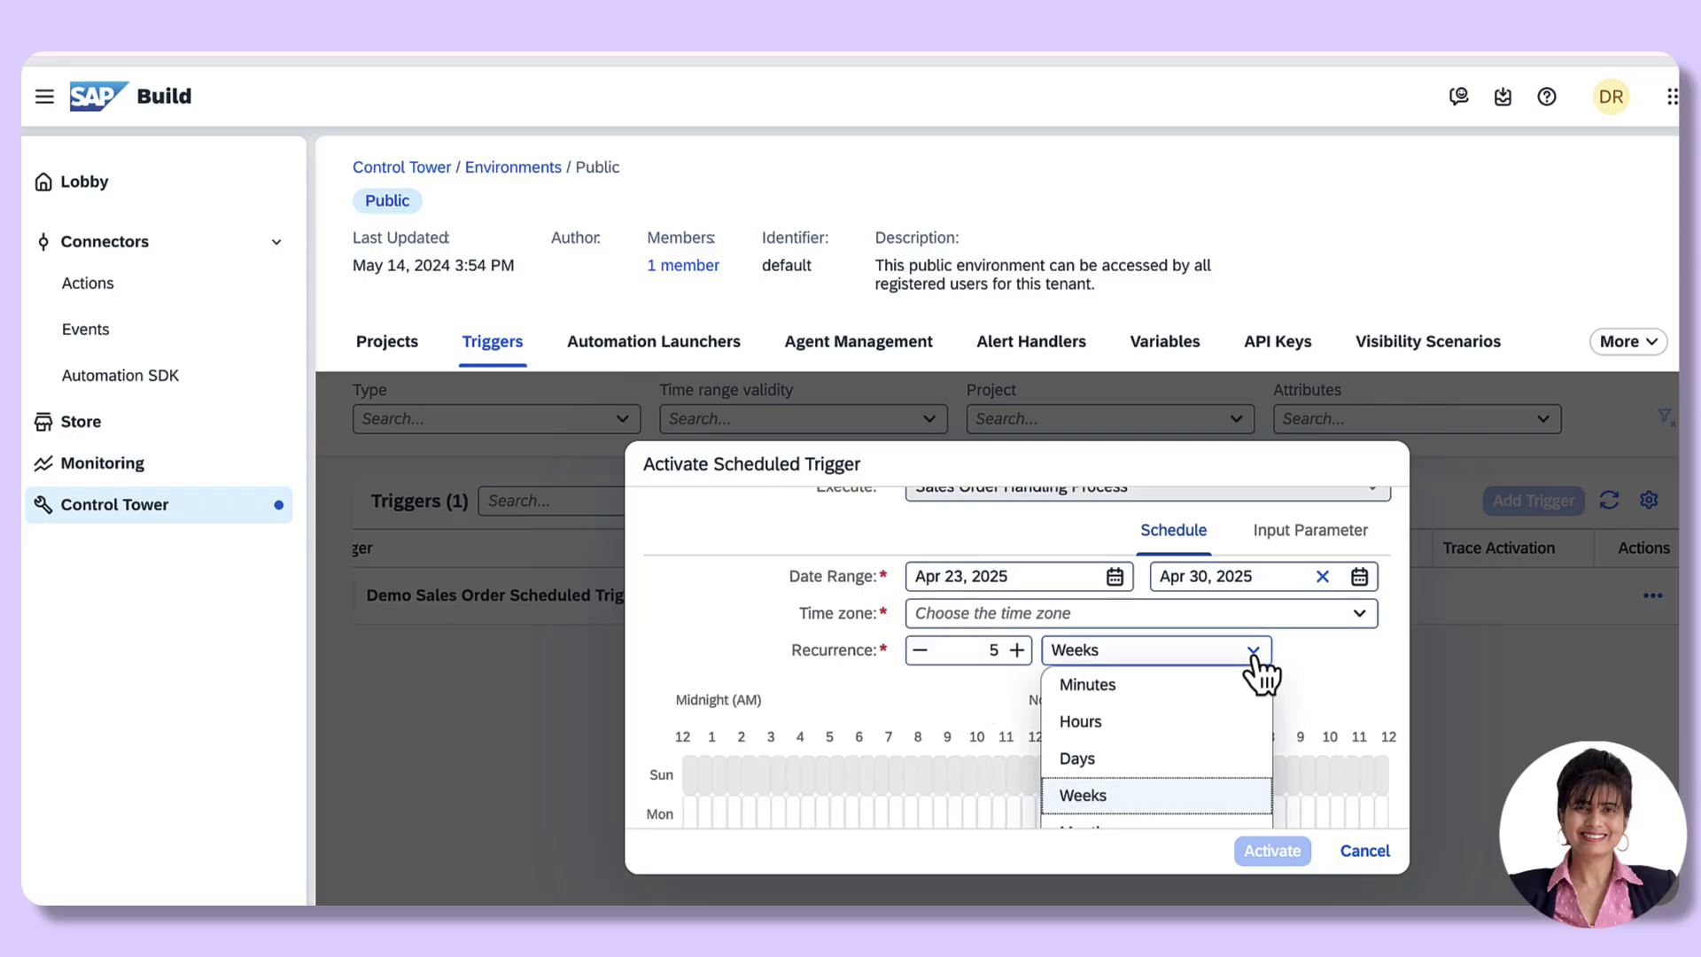
{"action": "scroll", "coordinate": [1118, 793], "scroll_direction": "down", "scroll_amount": 1}
{"action": "left_click", "coordinate": [1094, 773]}
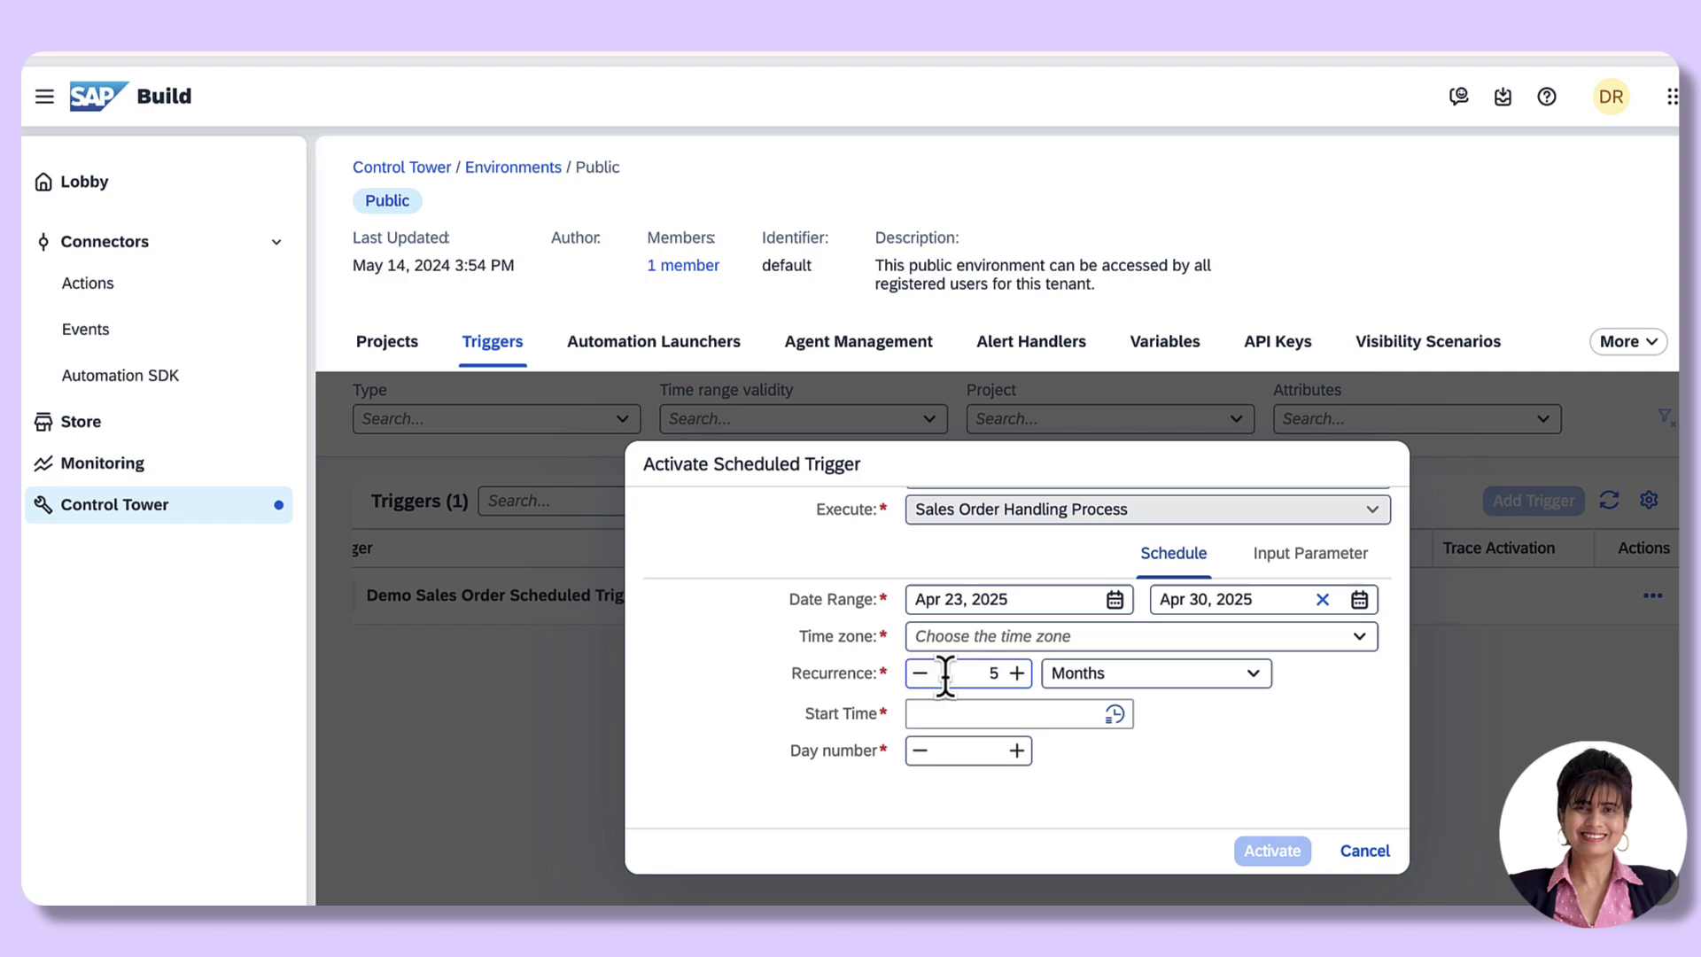
Step: Enter 5 in the Recurrence number field
{"action": "left_click", "coordinate": [993, 666]}
{"action": "type", "text": "5"}
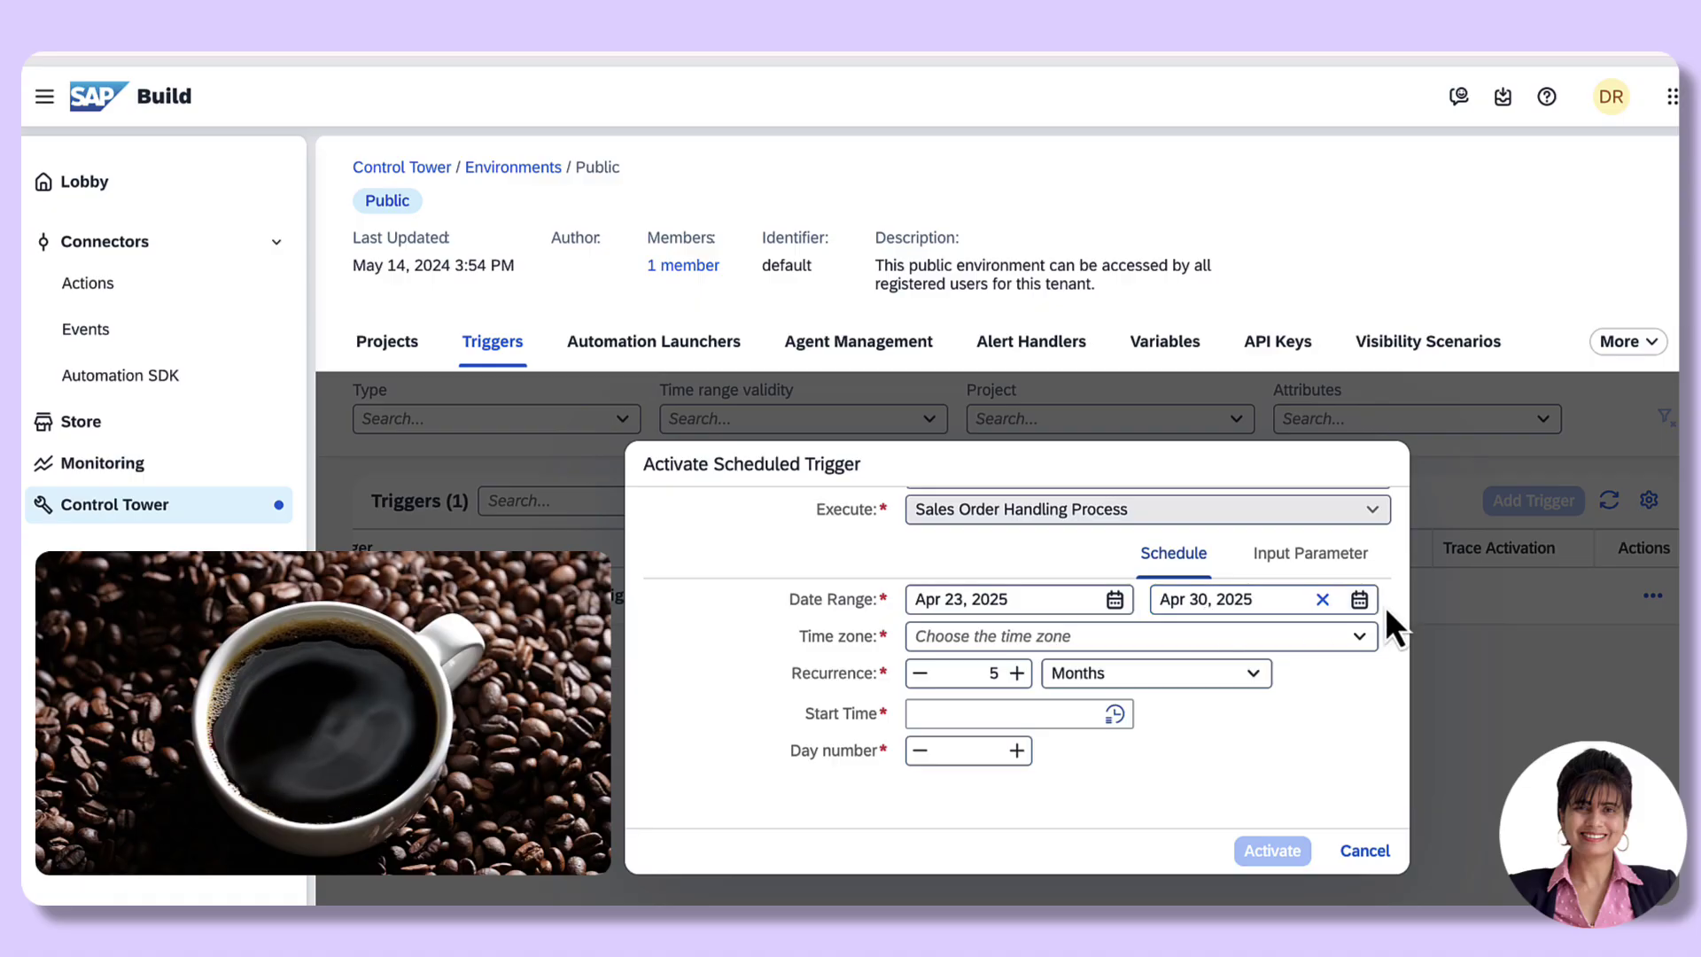
Step: Set the trigger's end date to Apr 23, 2026
{"action": "scroll", "coordinate": [1364, 620], "scroll_direction": "up", "scroll_amount": 3}
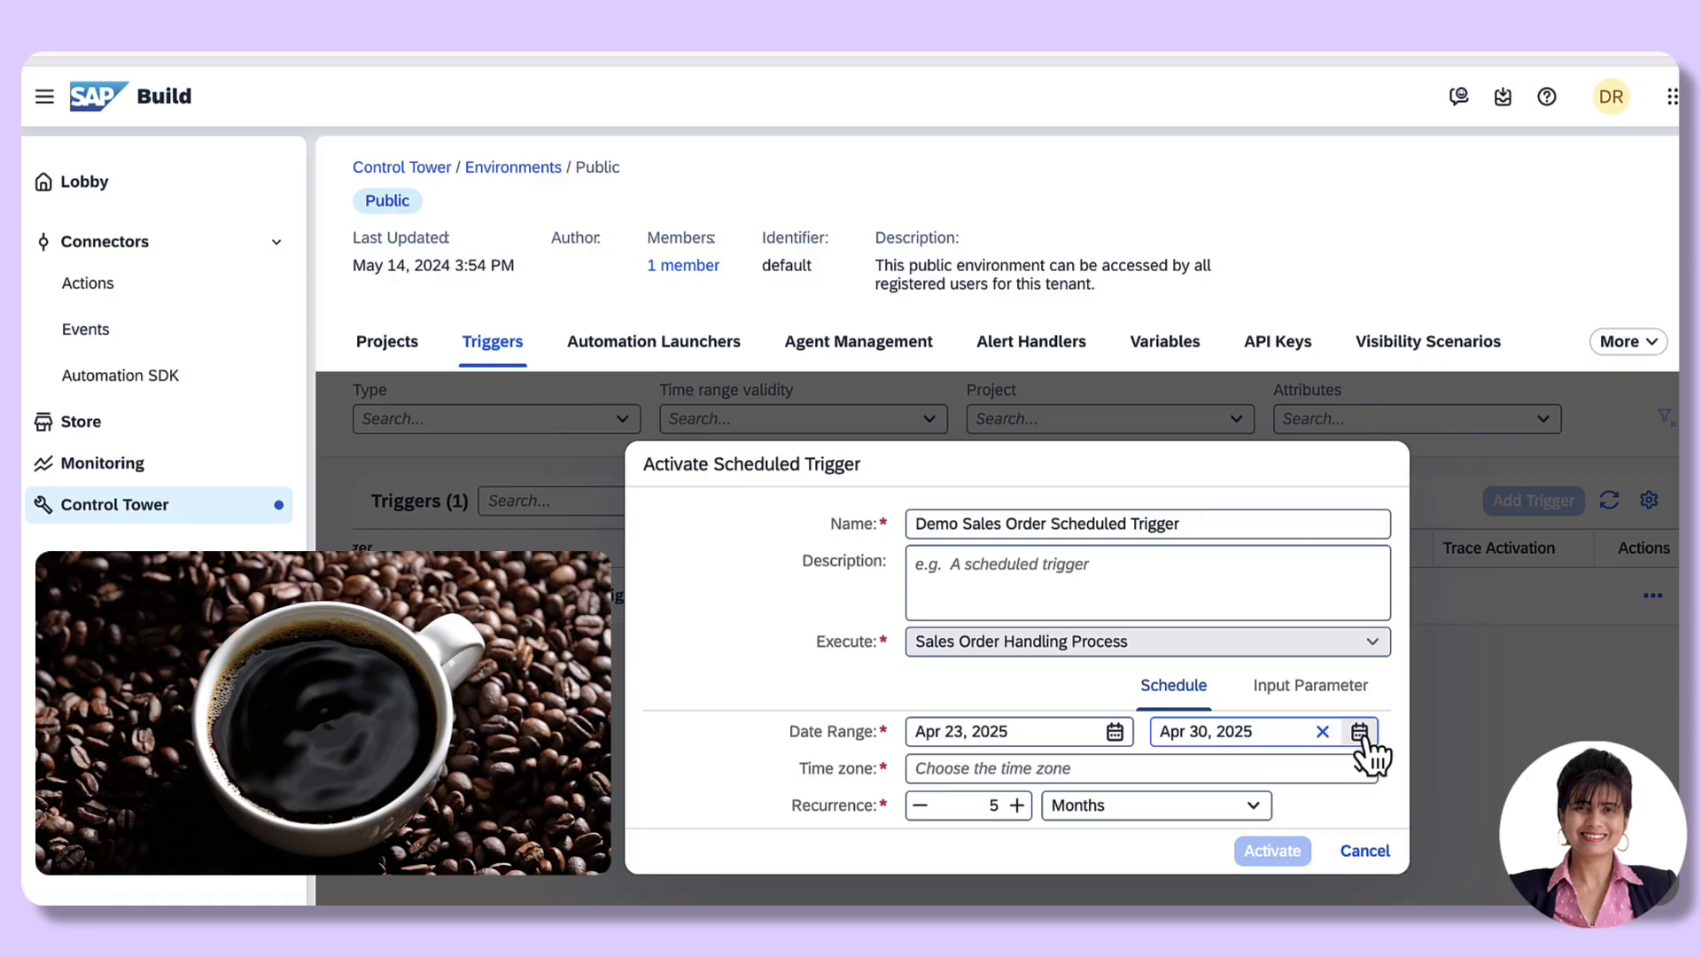
{"action": "left_click", "coordinate": [1359, 732]}
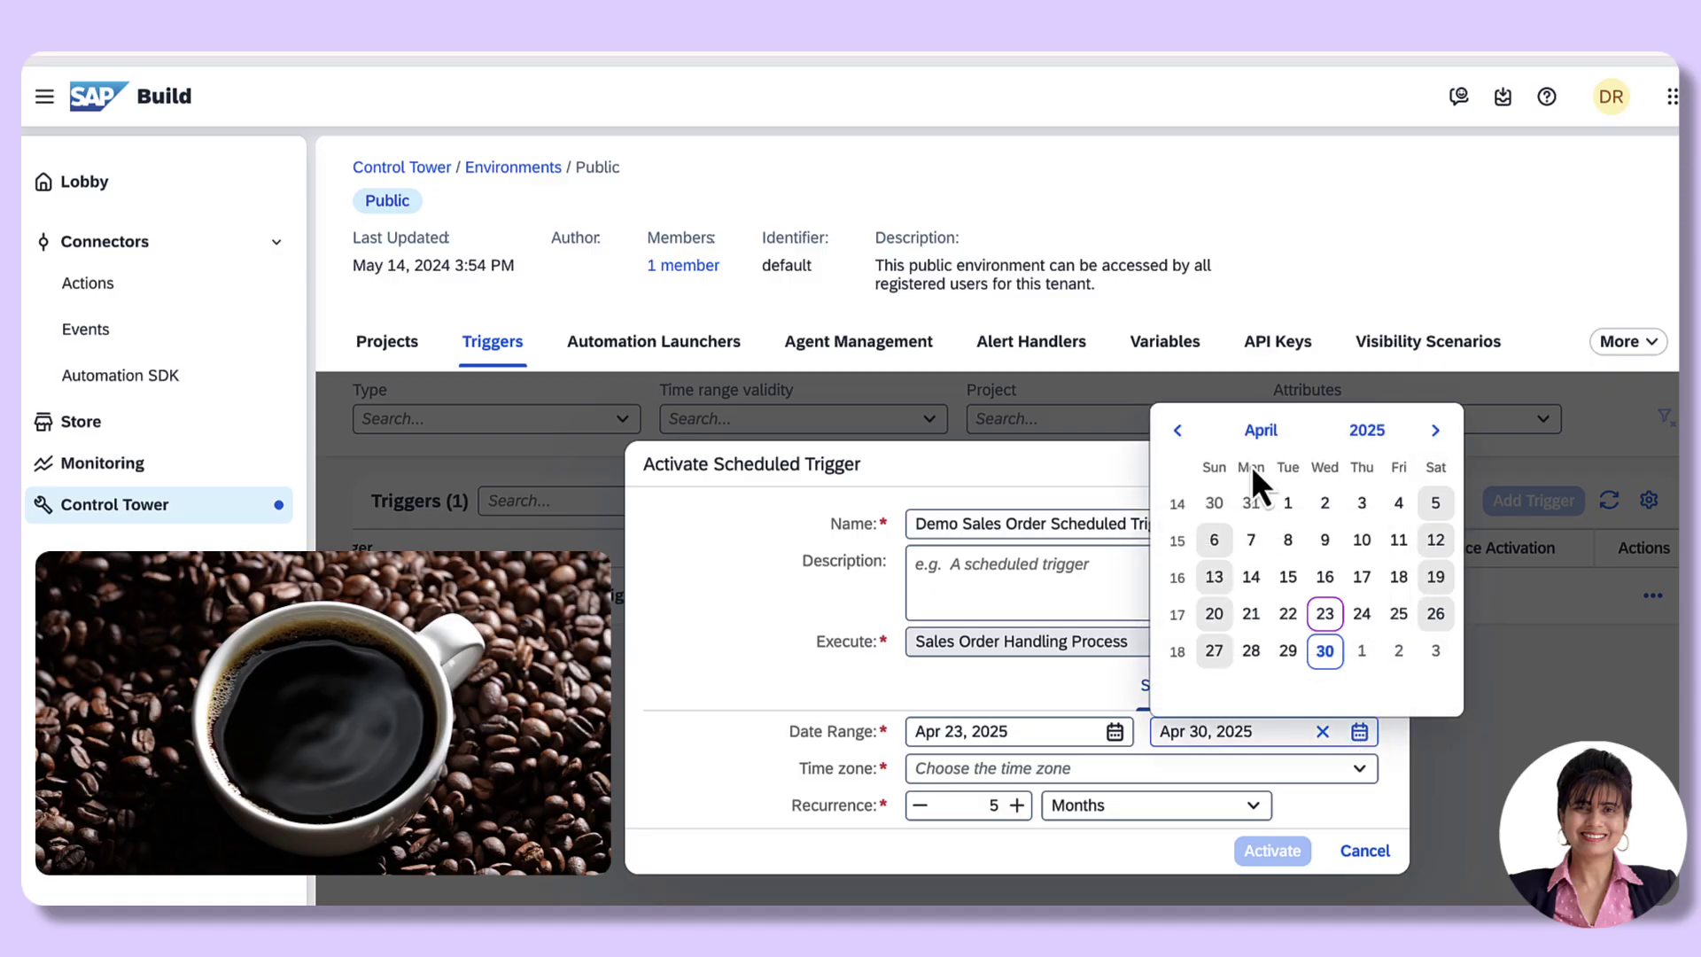
{"action": "left_click", "coordinate": [1380, 433]}
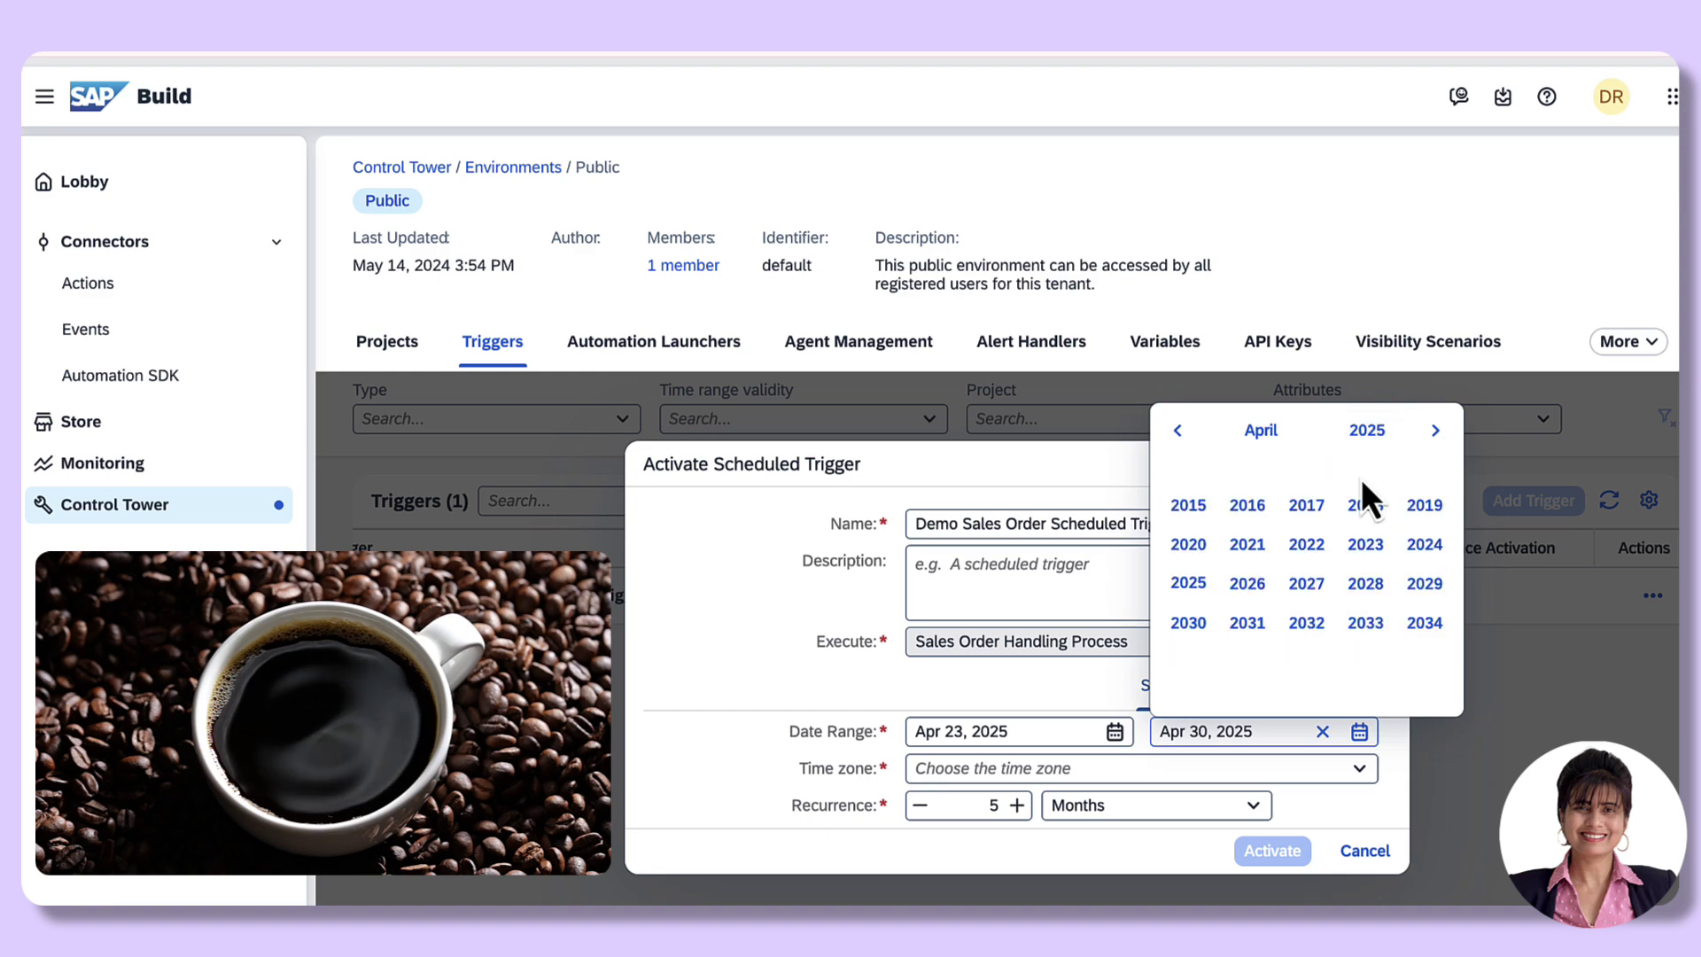
{"action": "left_click", "coordinate": [1248, 584]}
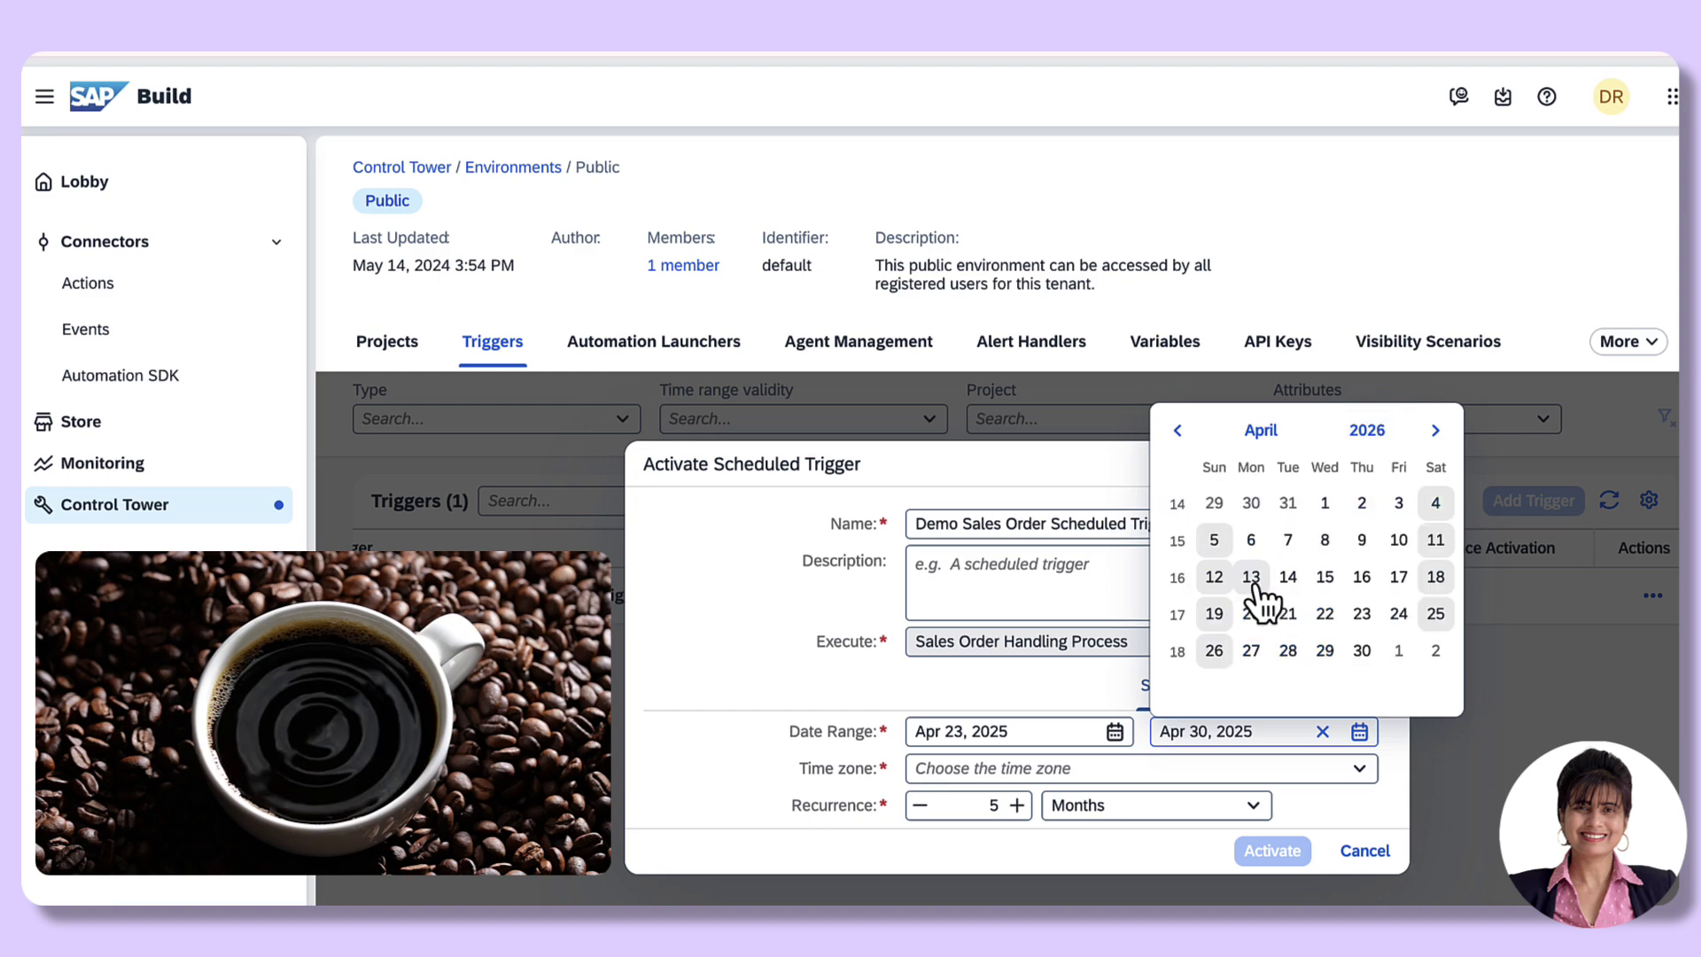
{"action": "left_click", "coordinate": [1364, 617]}
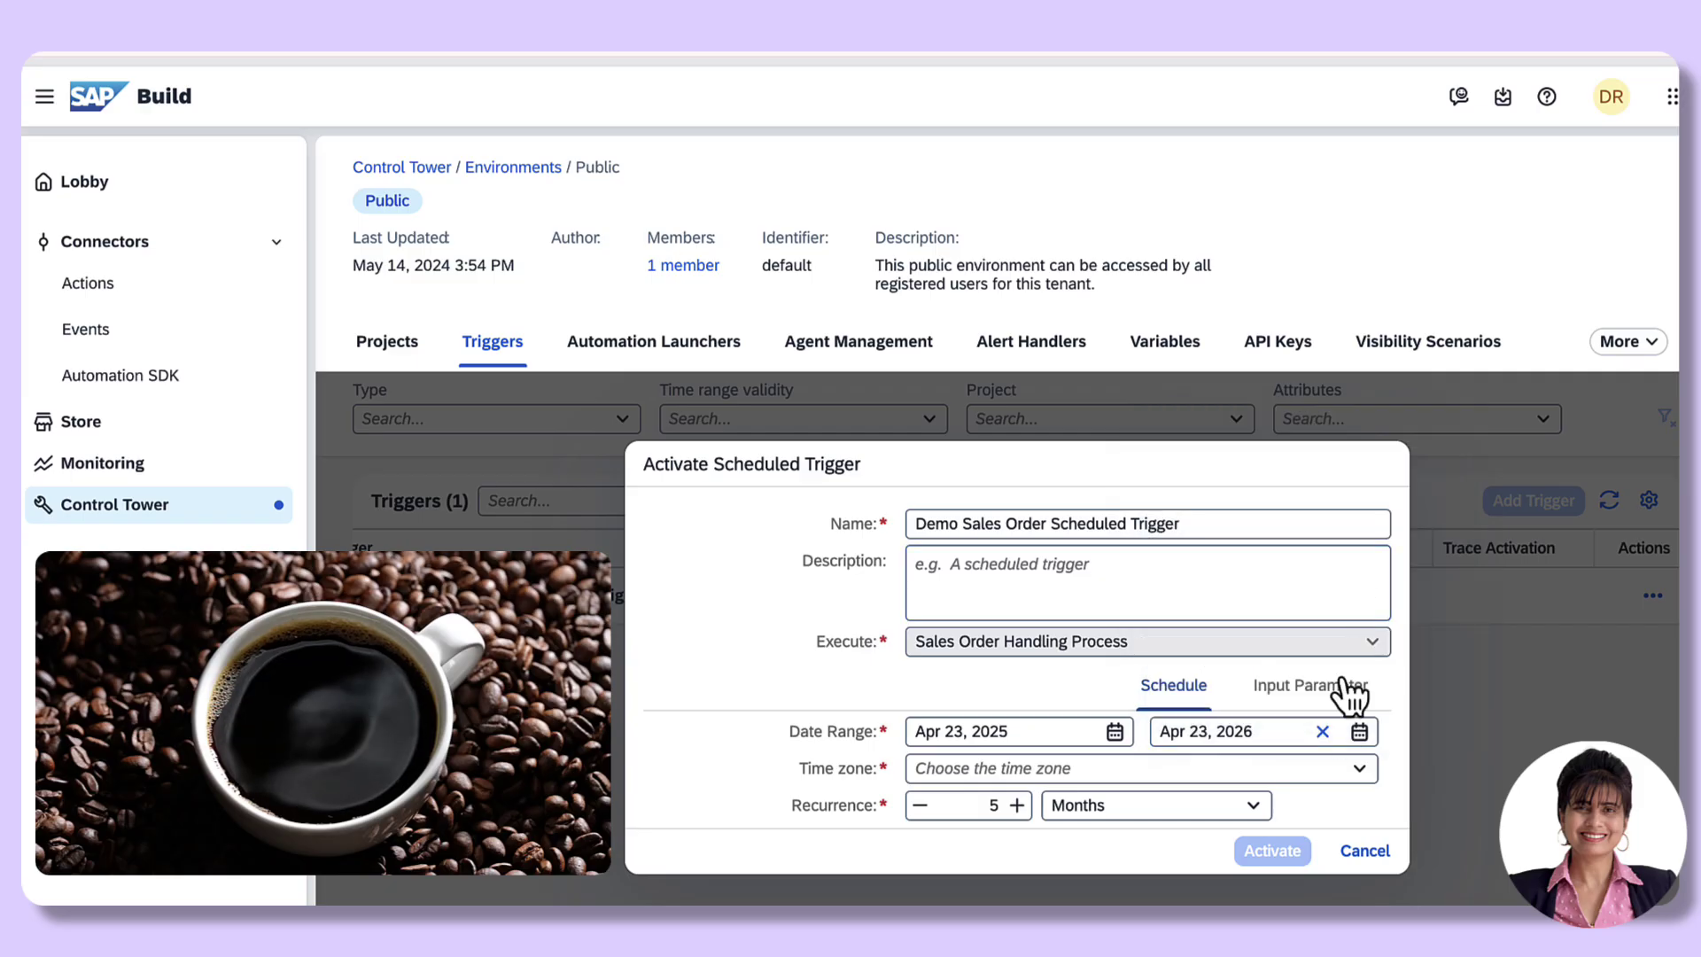
Step: Set the time zone to Chennai, Kolkata, Mumbai, New Delhi (UTC+05:30)
{"action": "scroll", "coordinate": [1323, 811], "scroll_direction": "down", "scroll_amount": 2}
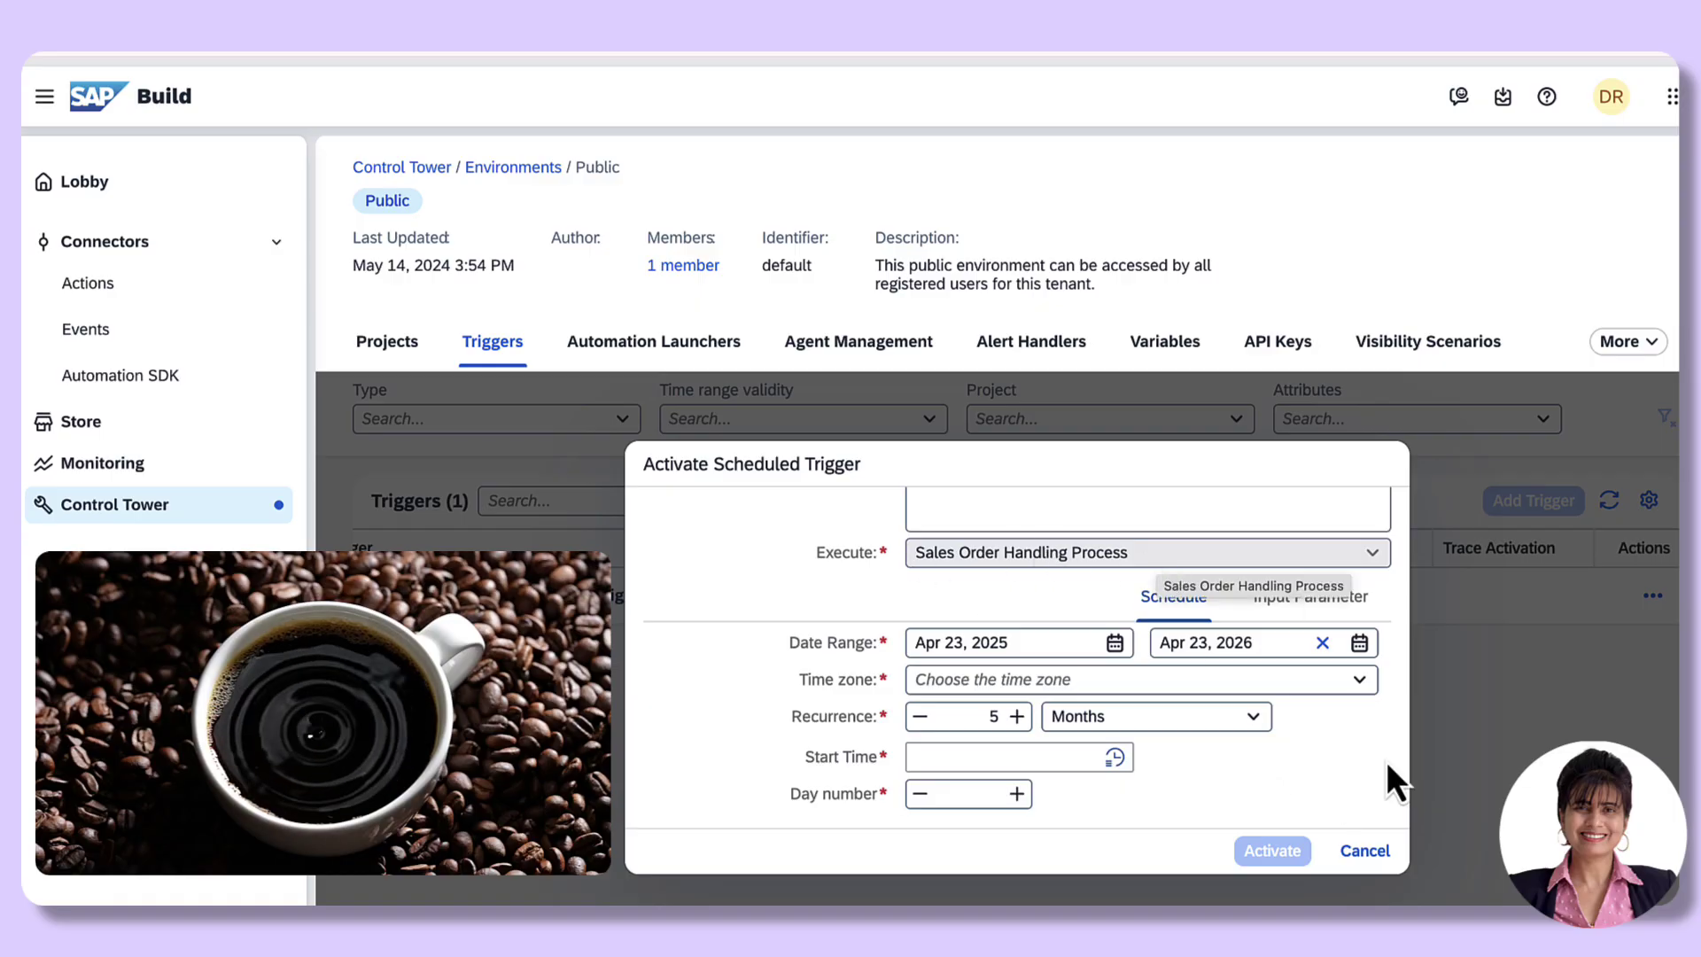
{"action": "scroll", "coordinate": [1385, 762], "scroll_direction": "down", "scroll_amount": 1}
{"action": "left_click", "coordinate": [1360, 639]}
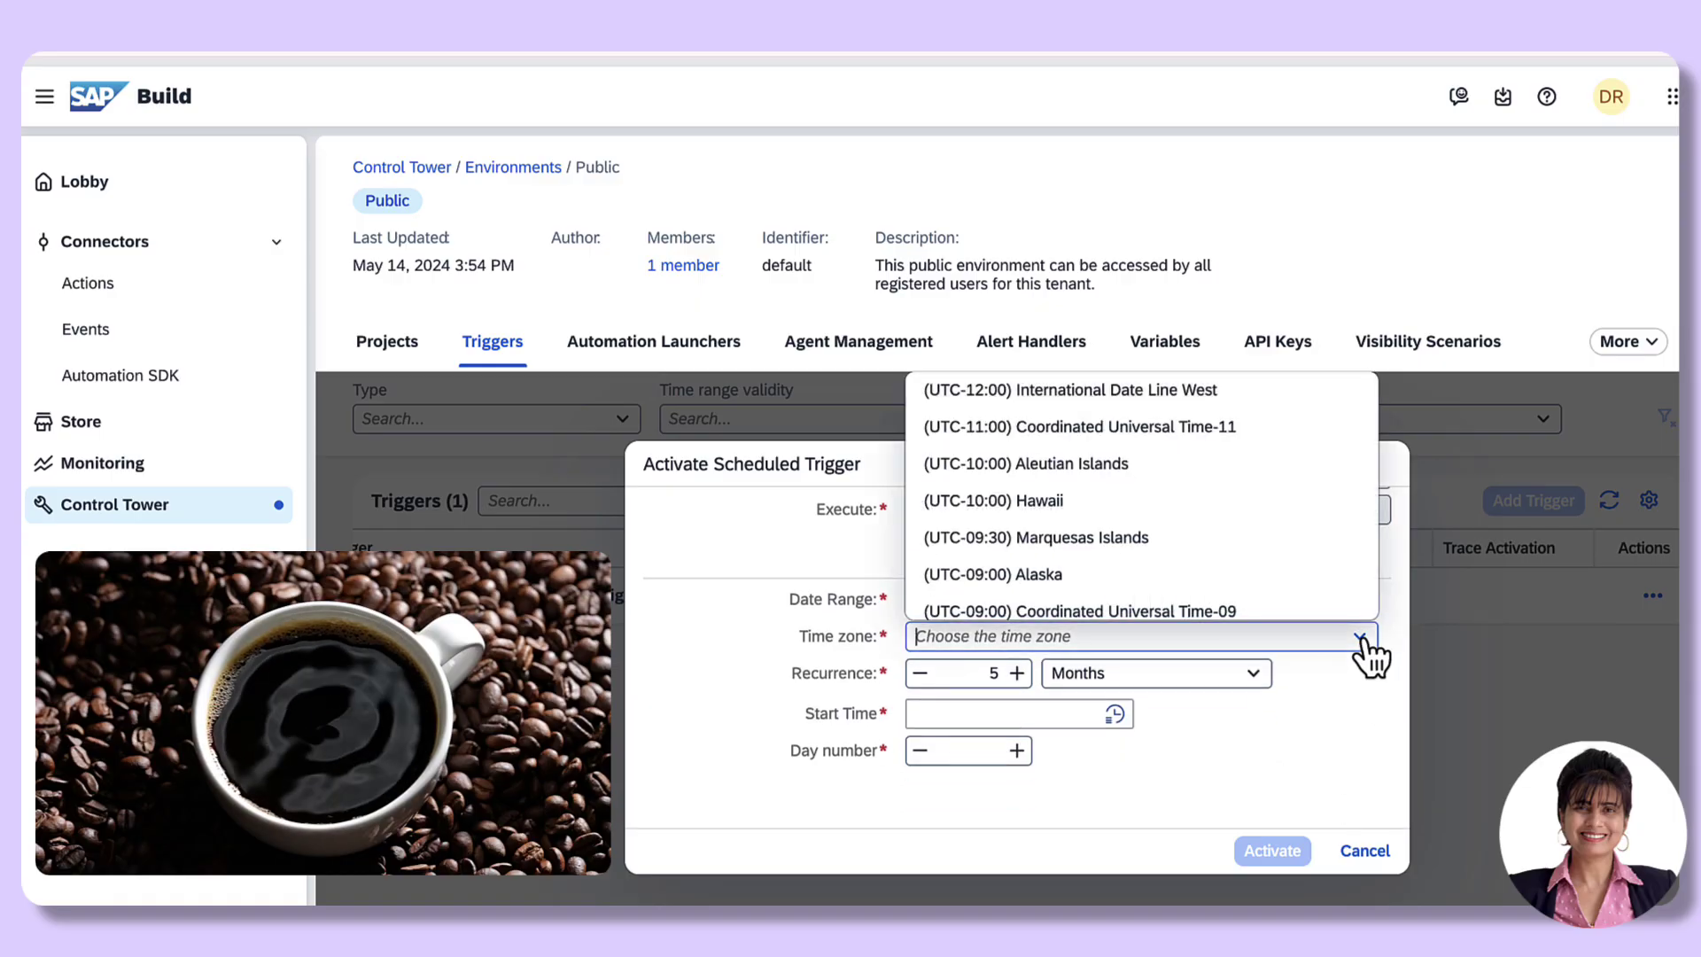
{"action": "scroll", "coordinate": [1233, 592], "scroll_direction": "down", "scroll_amount": 10}
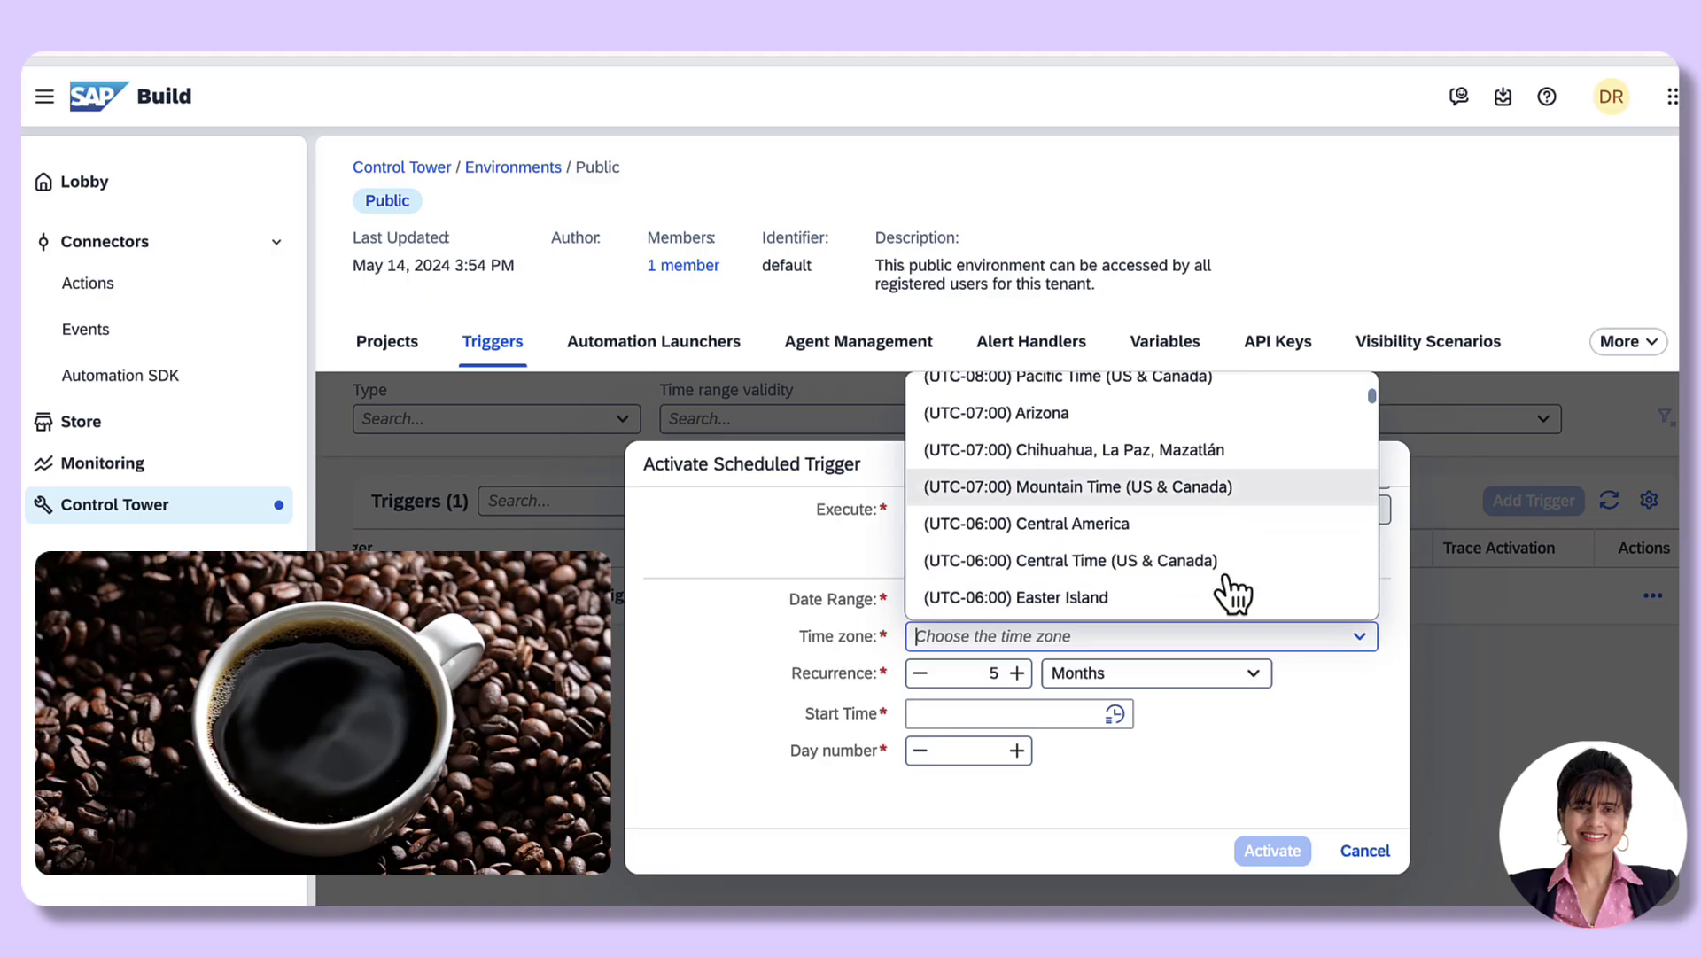
{"action": "scroll", "coordinate": [1233, 592], "scroll_direction": "down", "scroll_amount": 15}
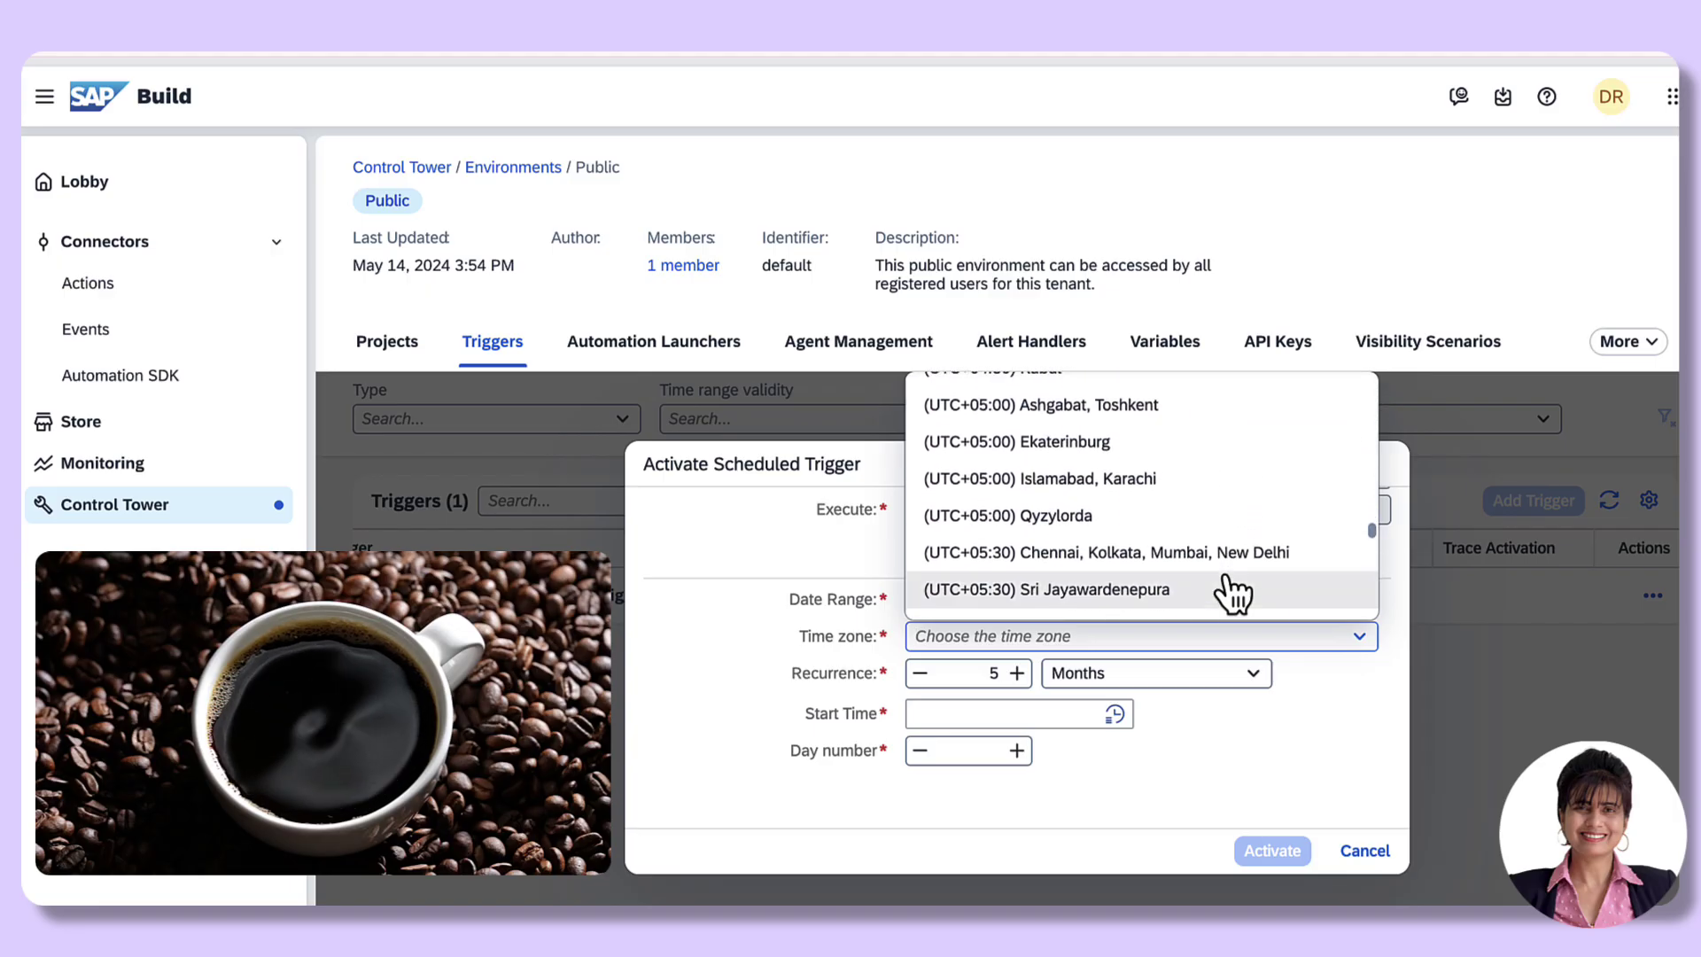
{"action": "left_click", "coordinate": [1129, 523]}
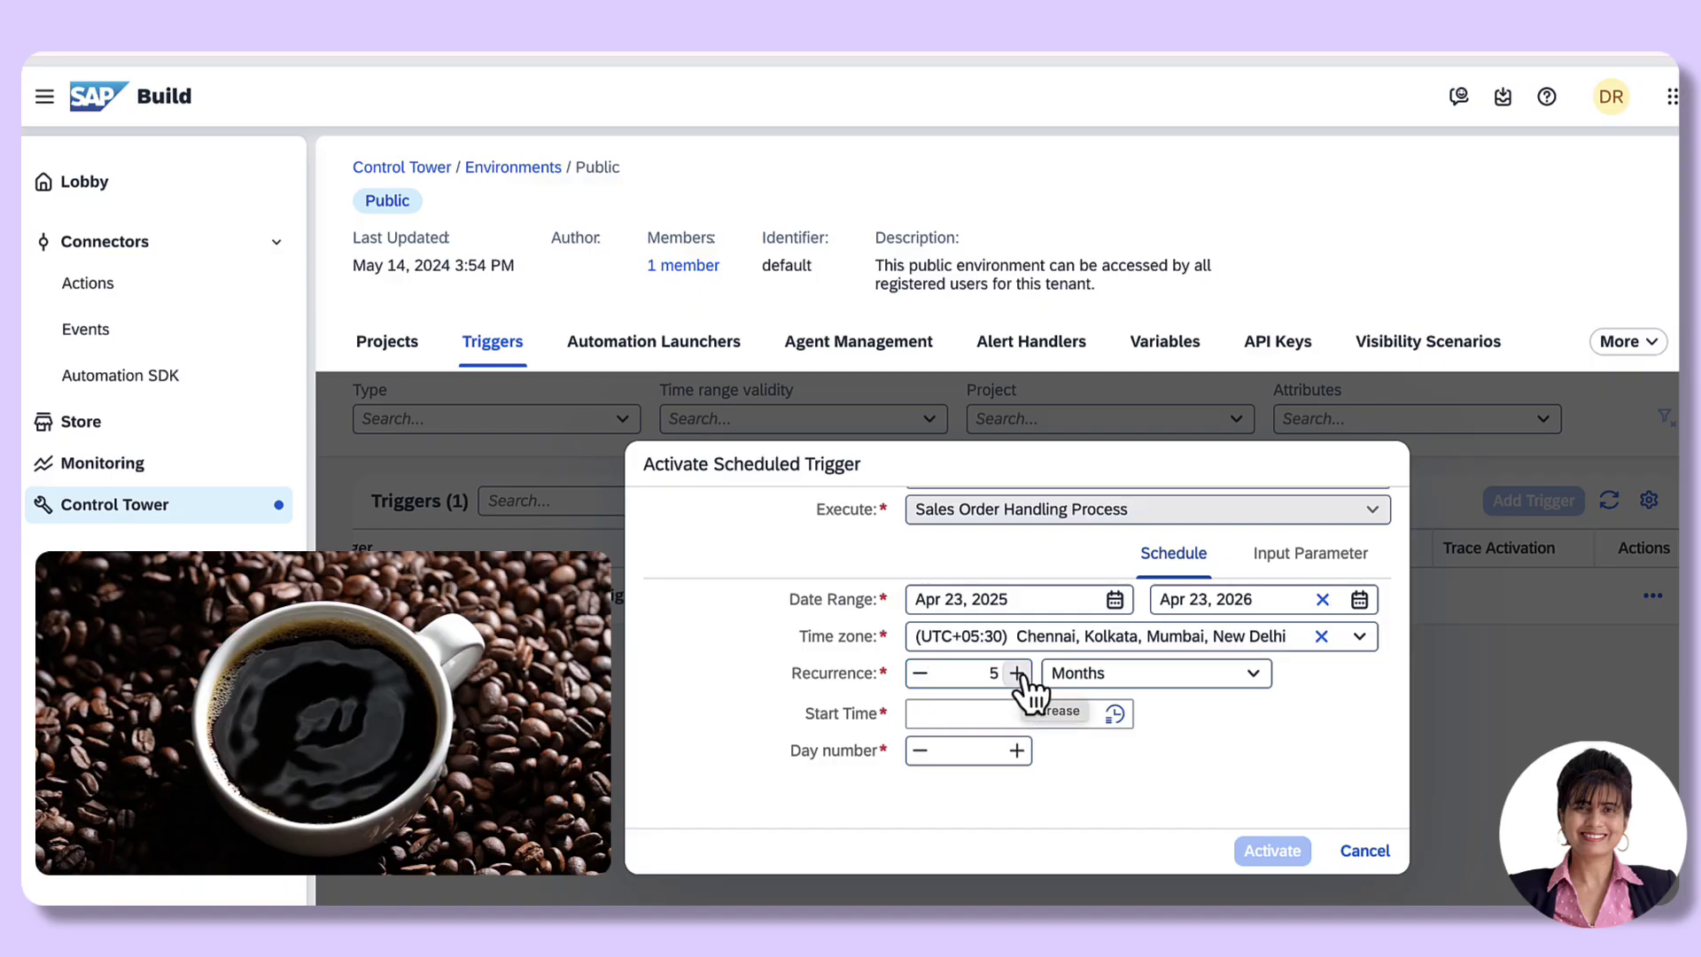
Step: Set recurrence to every 1 Month, start time 08:00 AM, and day number 1
{"action": "left_click", "coordinate": [918, 675]}
{"action": "left_click", "coordinate": [918, 675]}
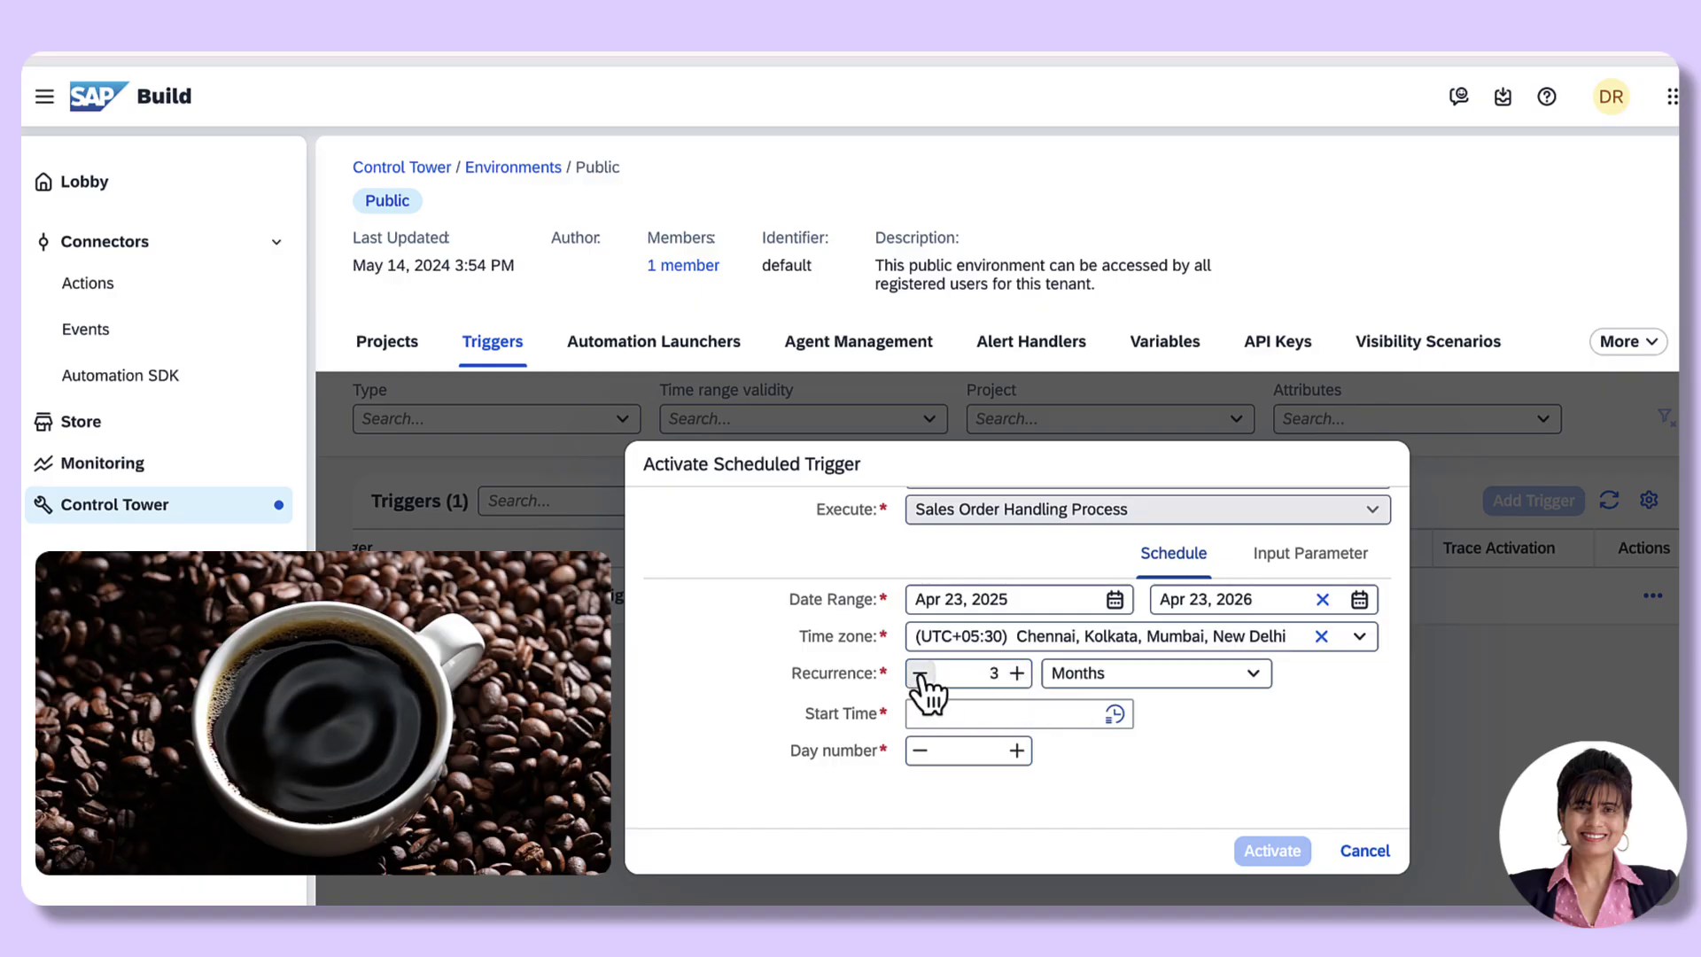
{"action": "left_click", "coordinate": [920, 675]}
{"action": "left_click", "coordinate": [1114, 714]}
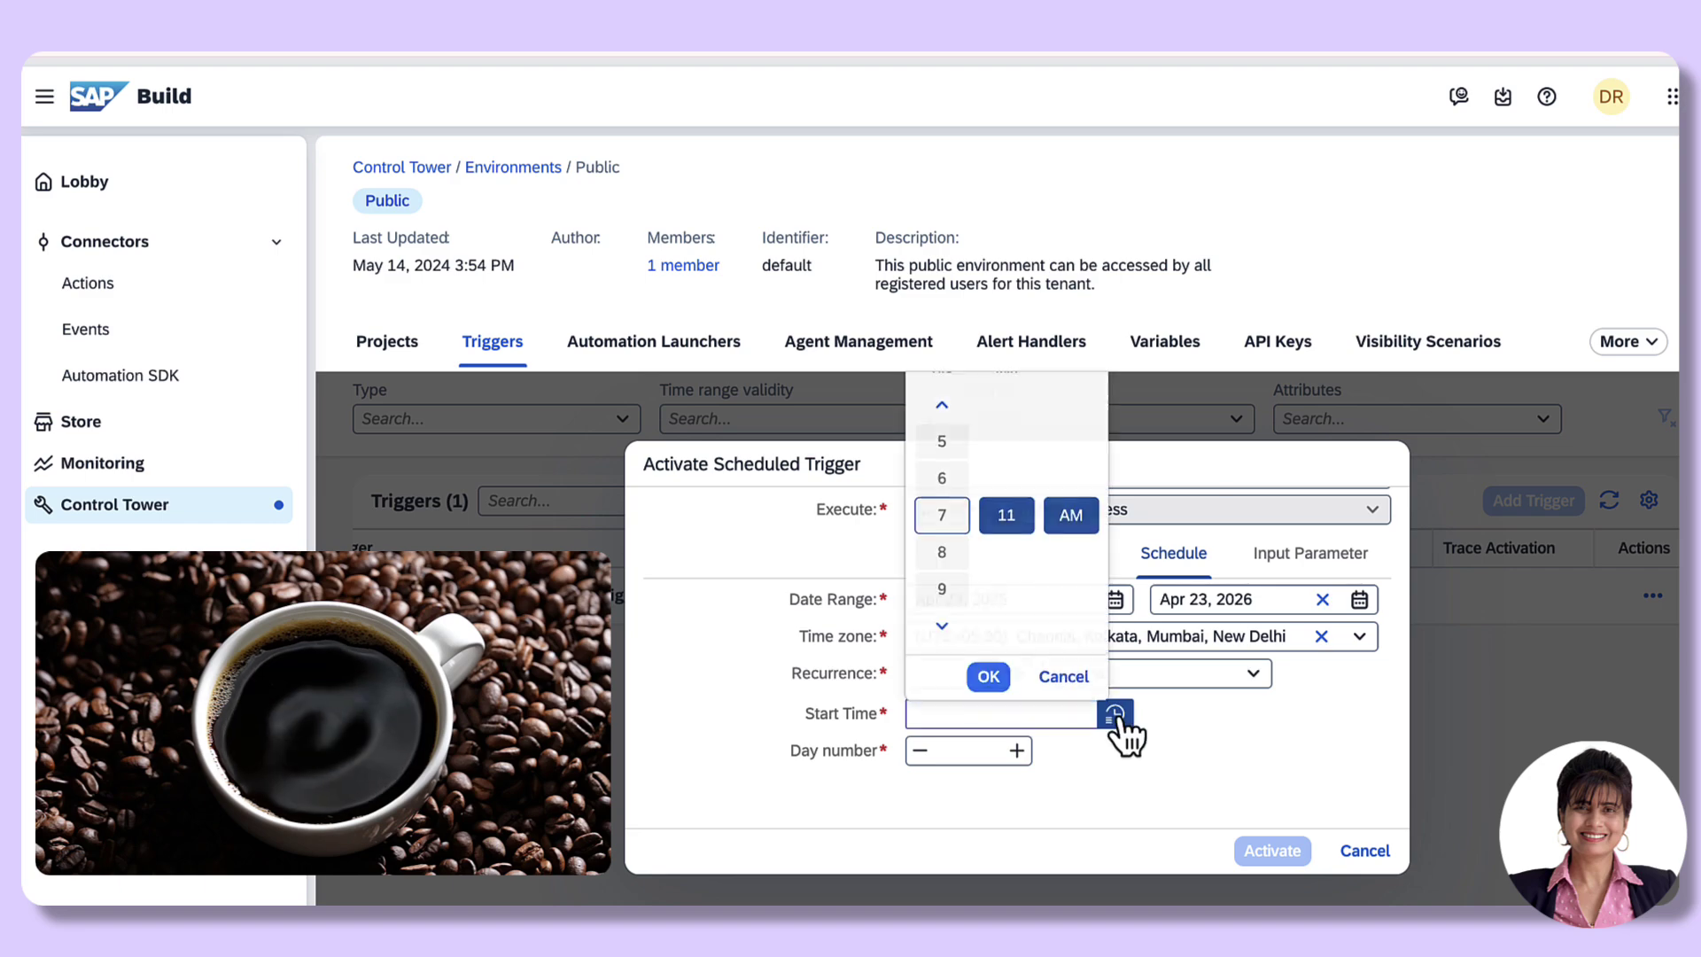
{"action": "left_click", "coordinate": [942, 550]}
{"action": "scroll", "coordinate": [1006, 443], "scroll_direction": "up", "scroll_amount": 6}
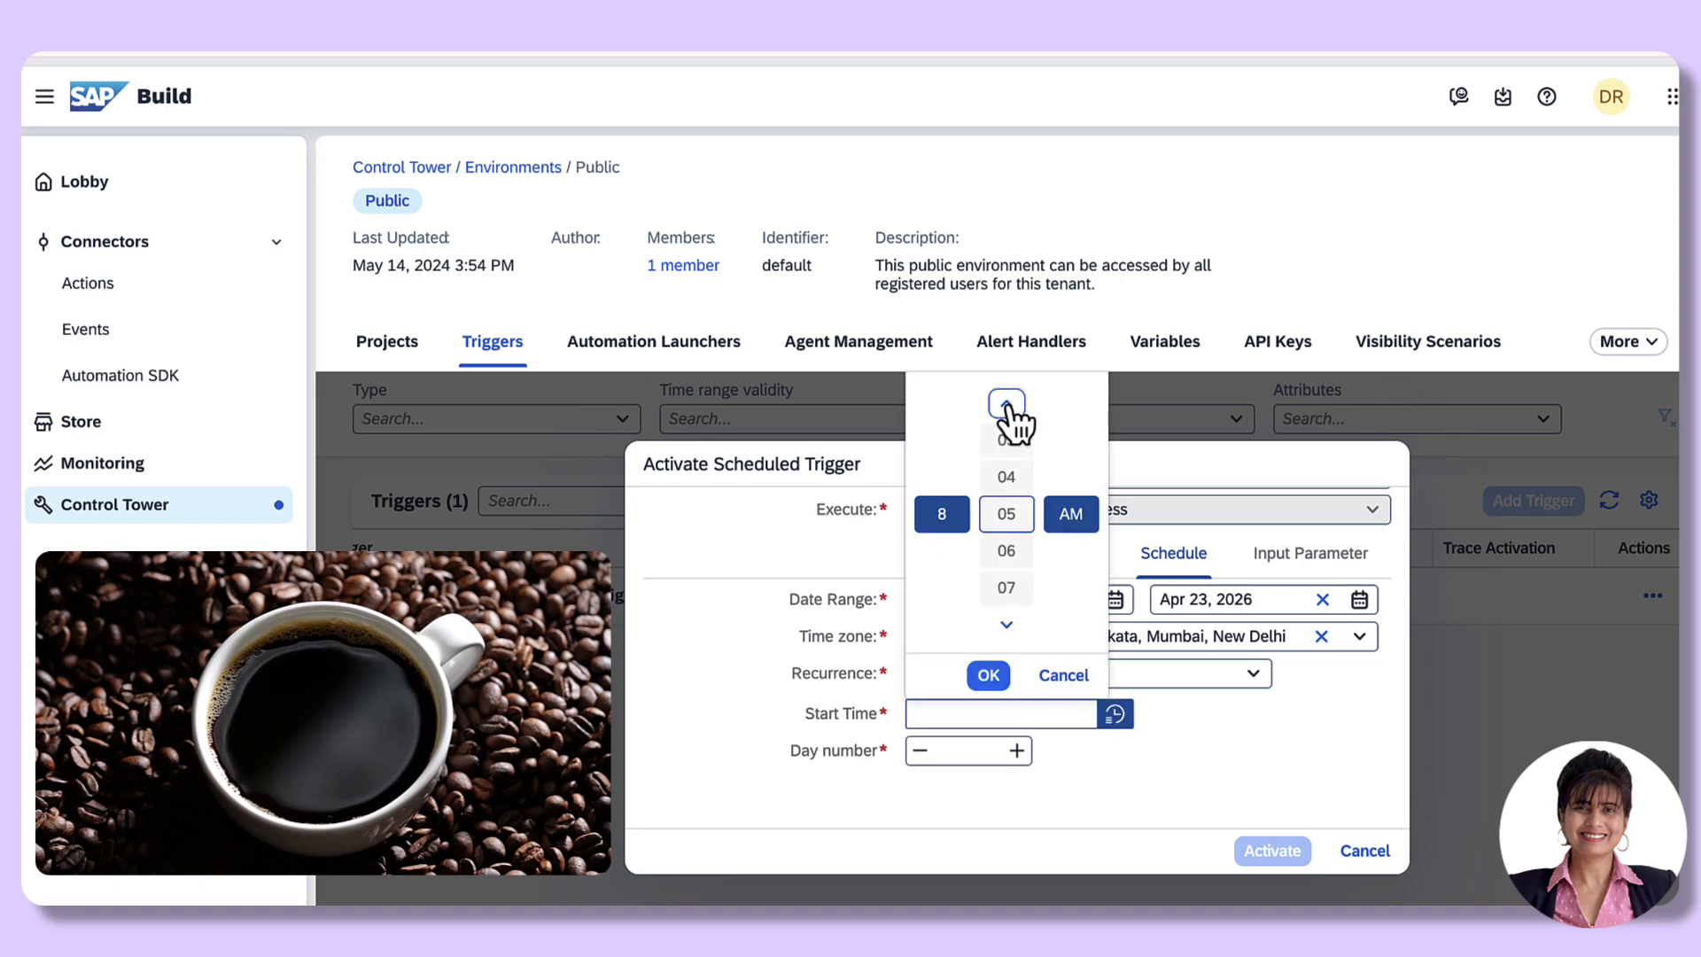
{"action": "left_click", "coordinate": [1006, 404]}
{"action": "left_click", "coordinate": [1006, 403]}
{"action": "left_click", "coordinate": [1006, 403]}
{"action": "left_click", "coordinate": [1007, 404]}
{"action": "left_click", "coordinate": [1007, 404]}
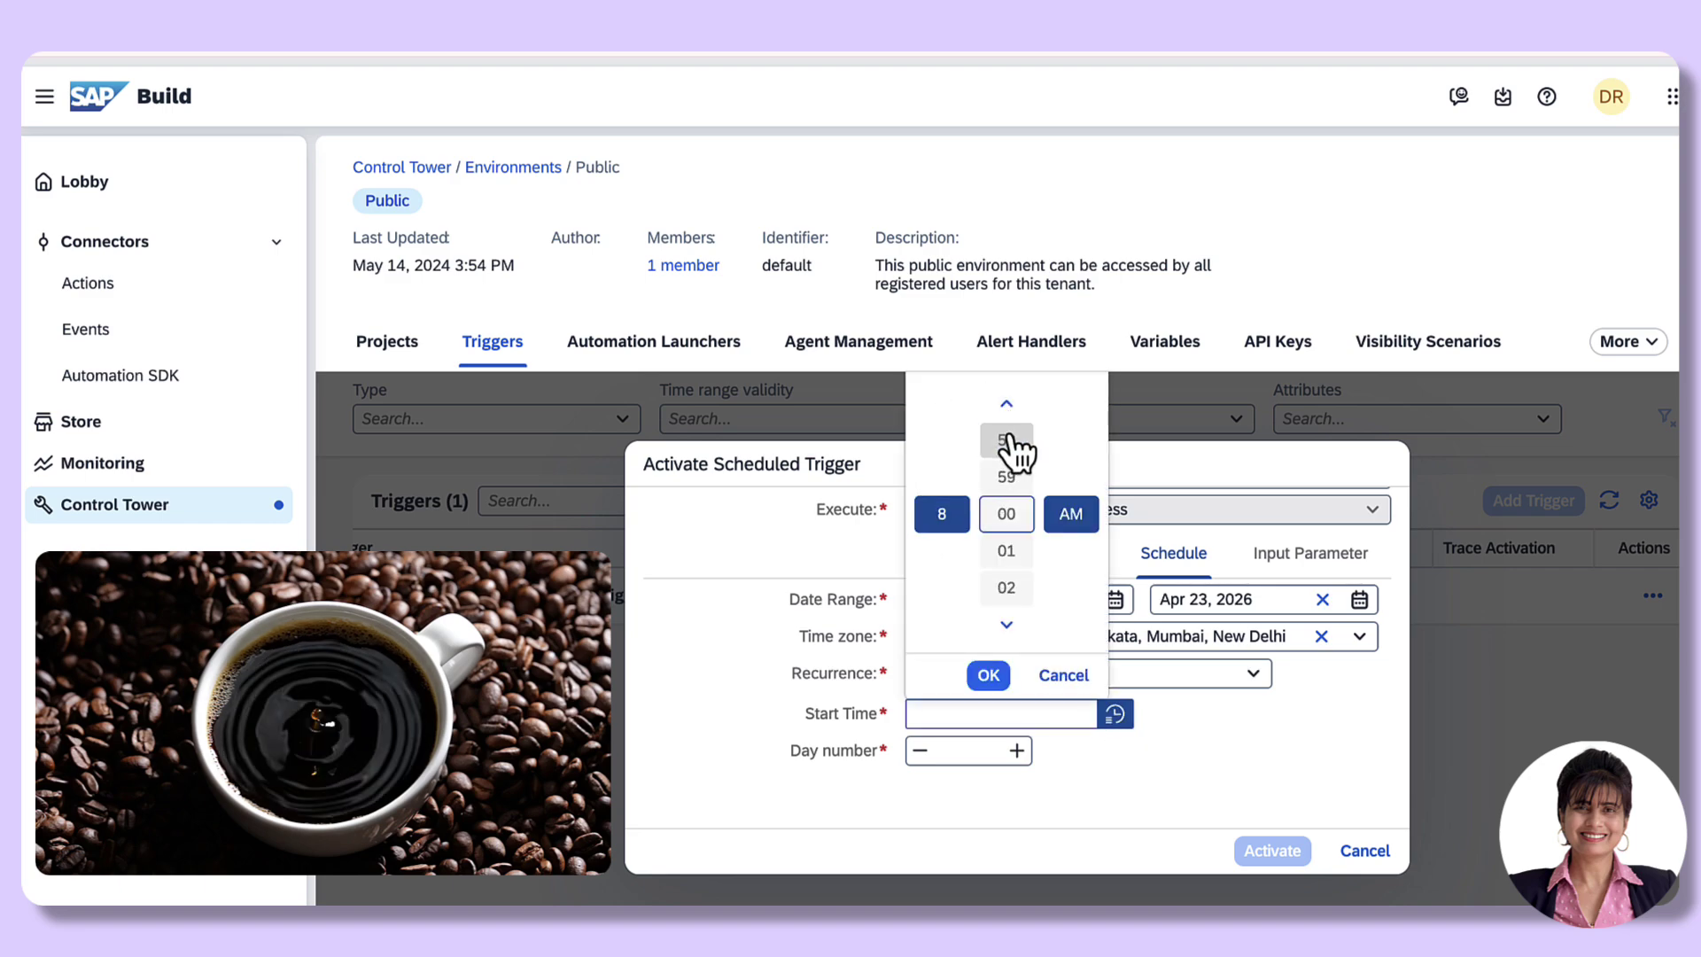
{"action": "left_click", "coordinate": [988, 675]}
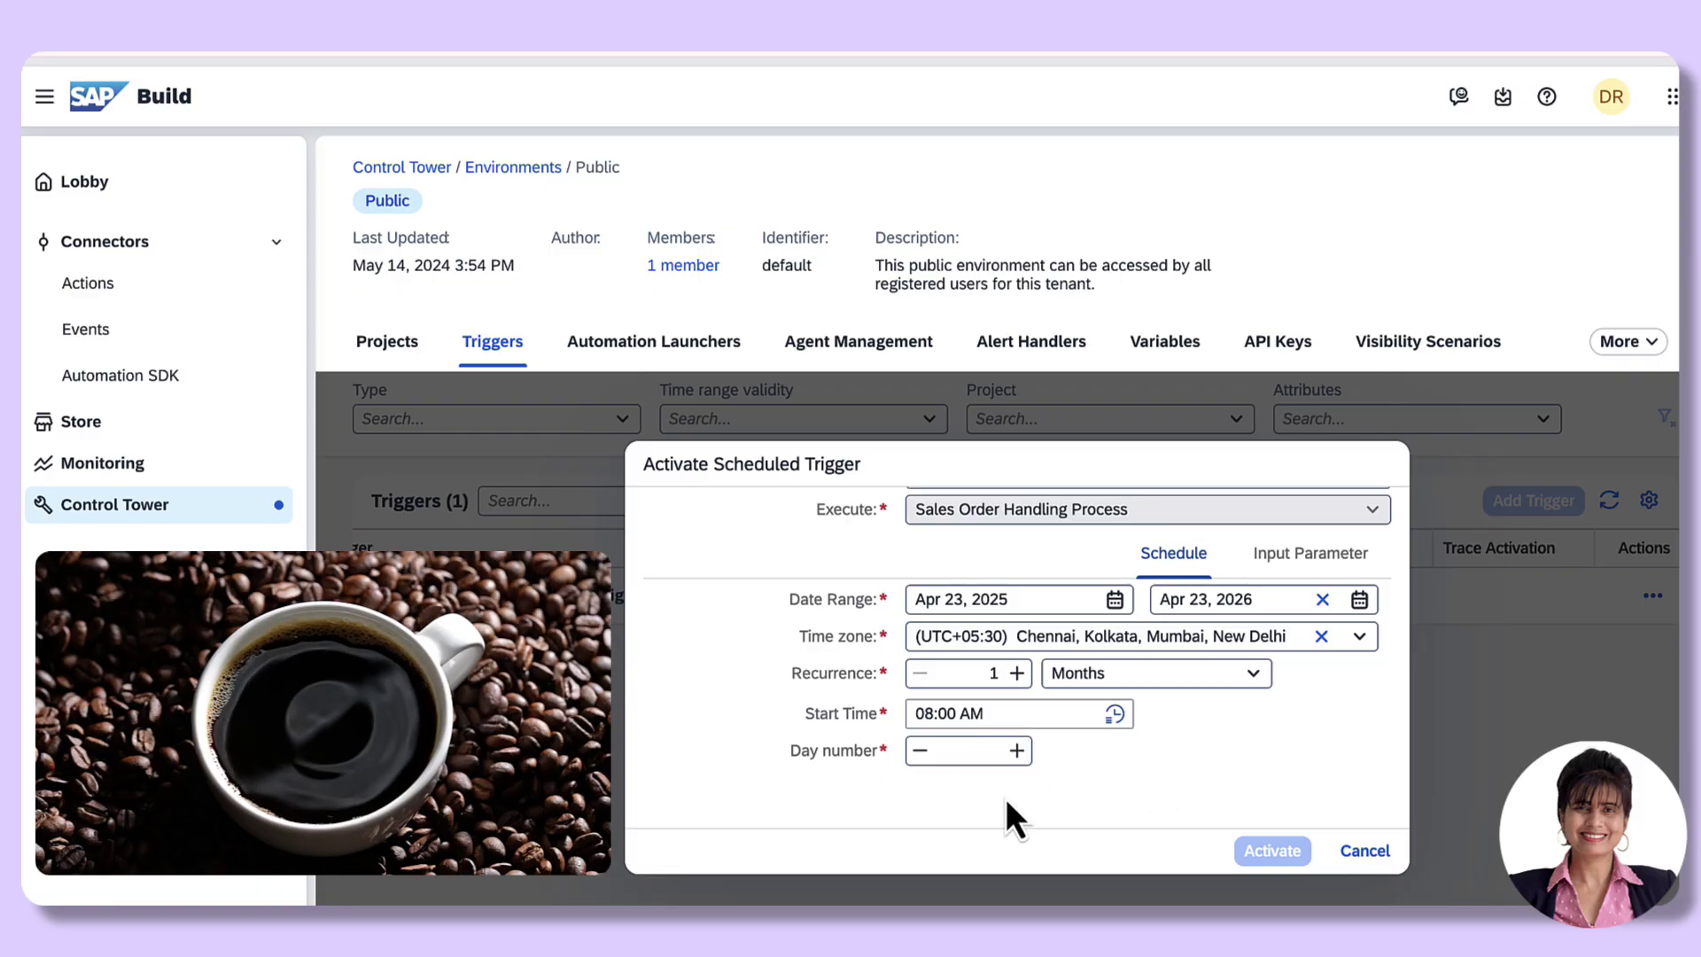
{"action": "left_click", "coordinate": [1016, 751]}
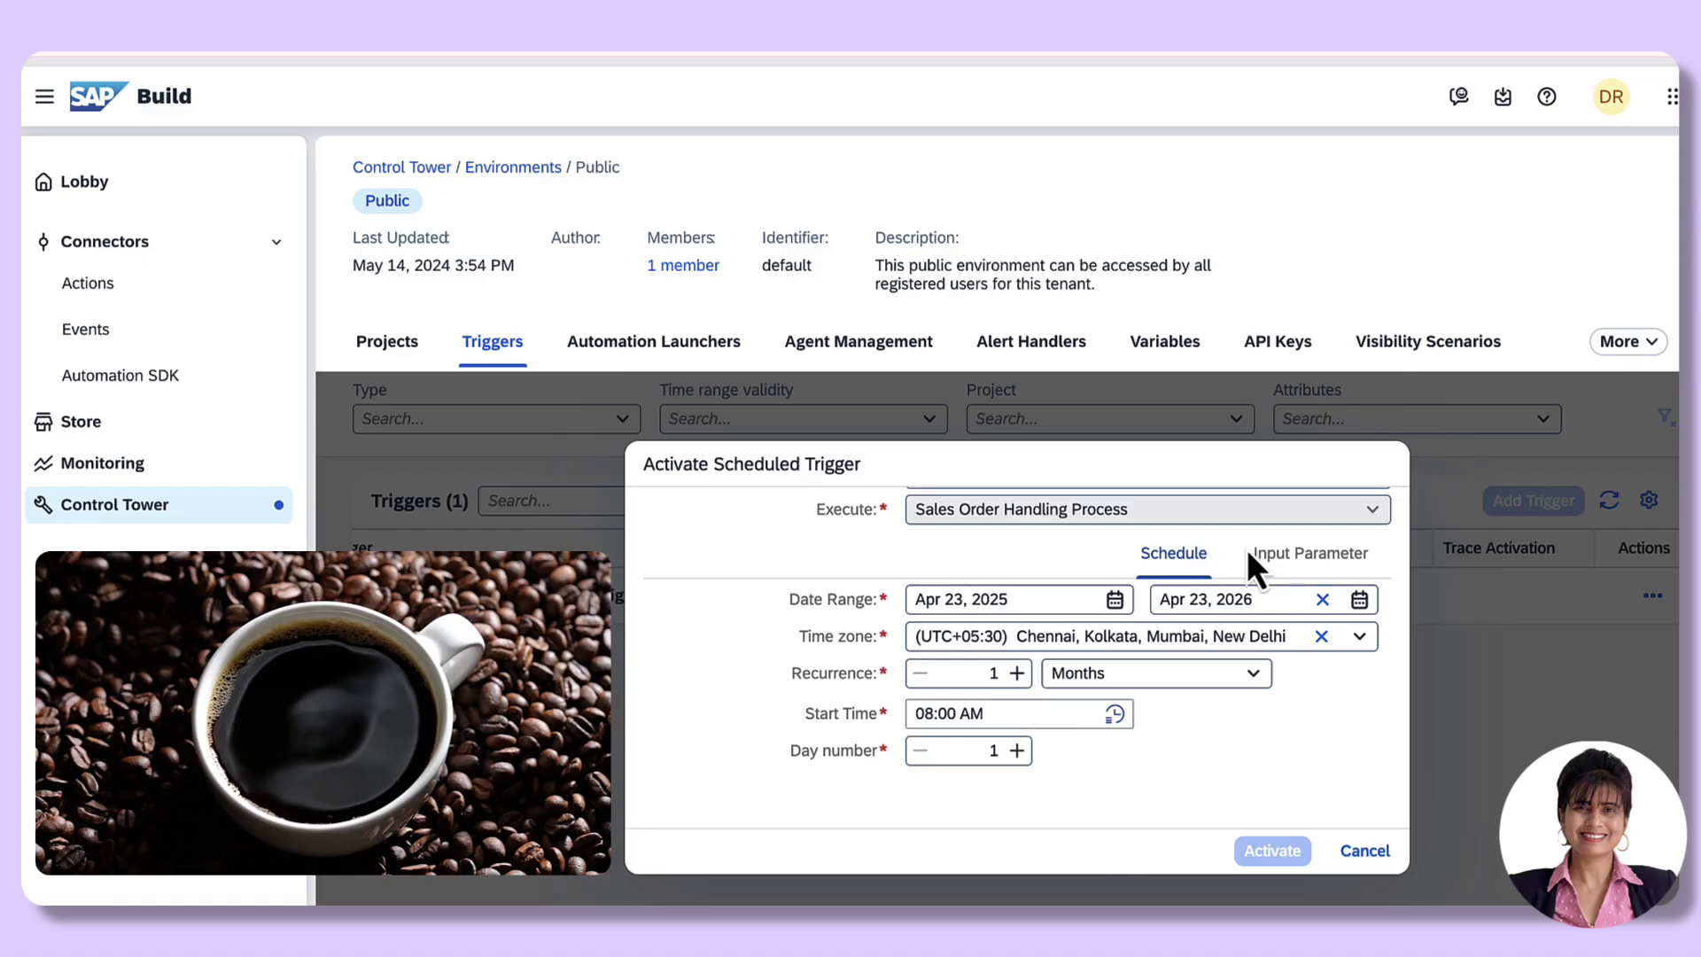
Step: On the Input Parameter tab, fill in the customer's name, the order ID, and order amount 500
{"action": "left_click", "coordinate": [1296, 567]}
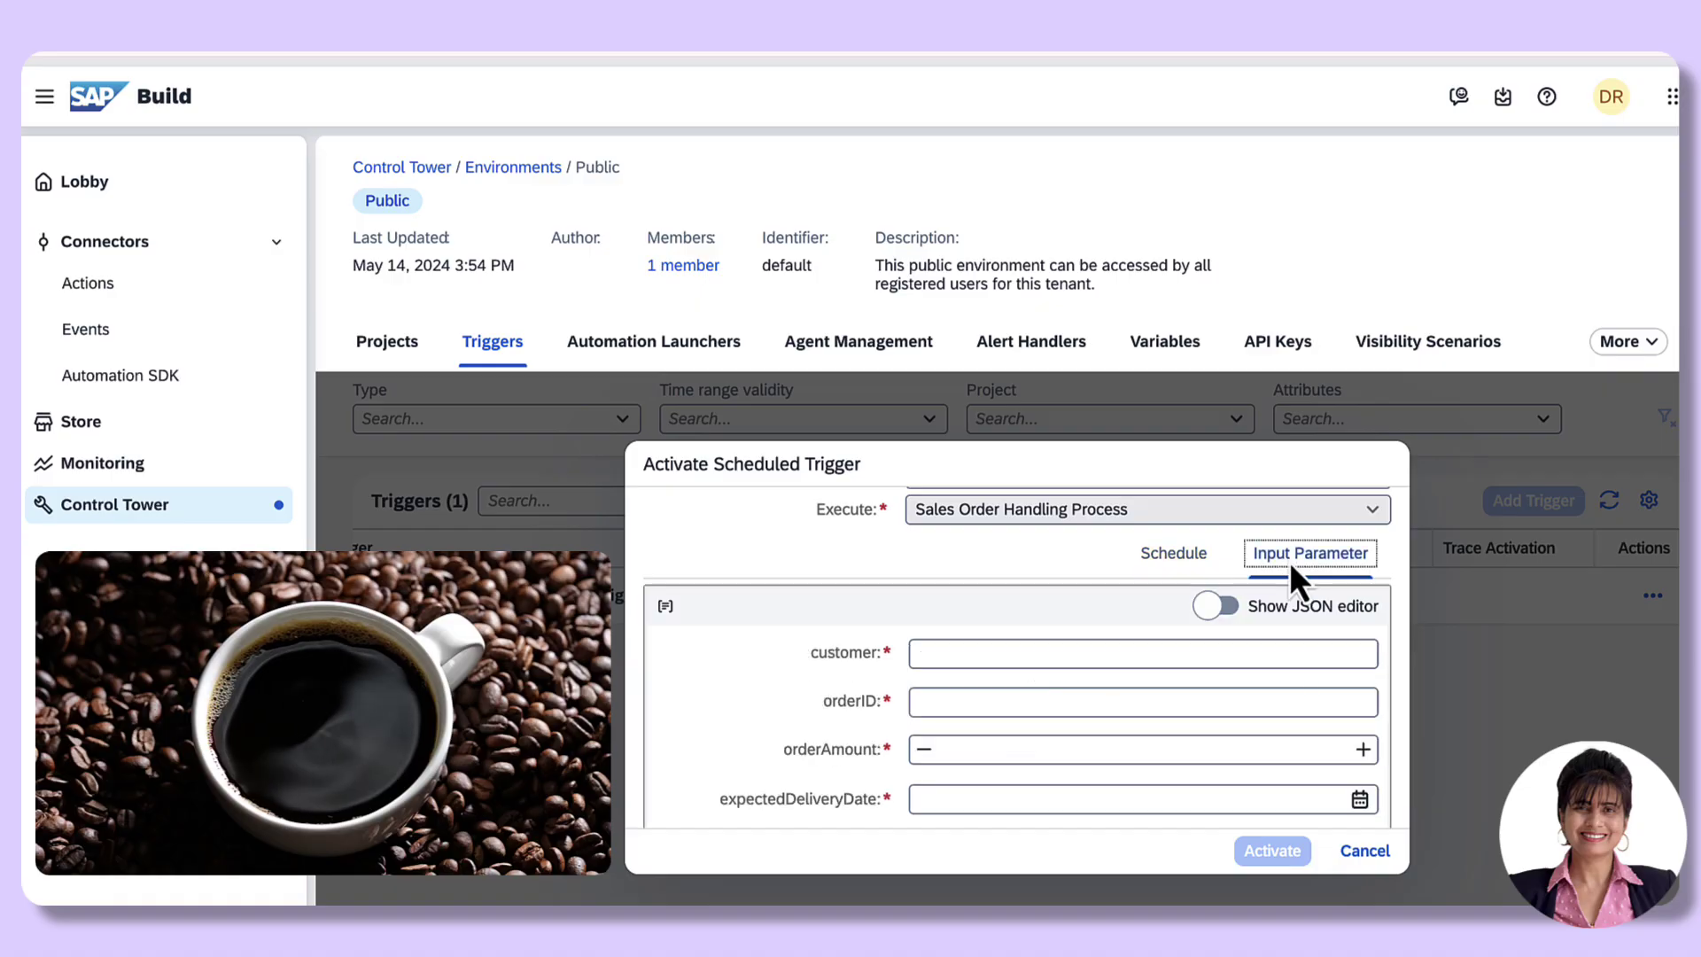
{"action": "left_click", "coordinate": [923, 652]}
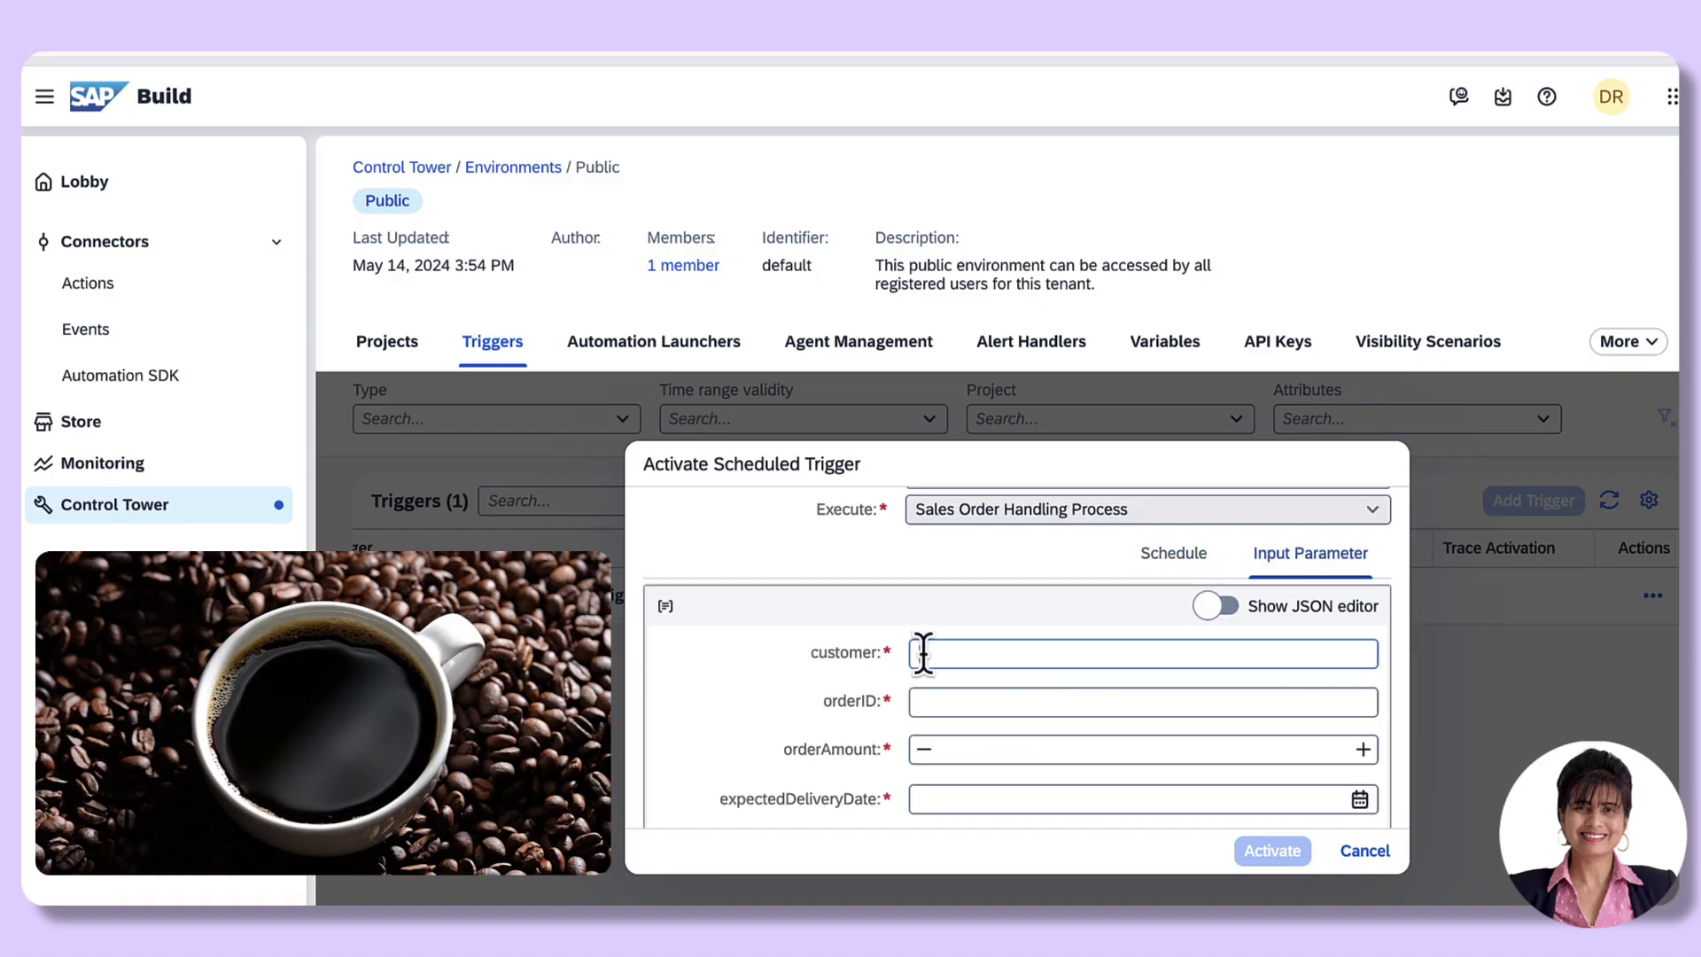
{"action": "left_click", "coordinate": [923, 652]}
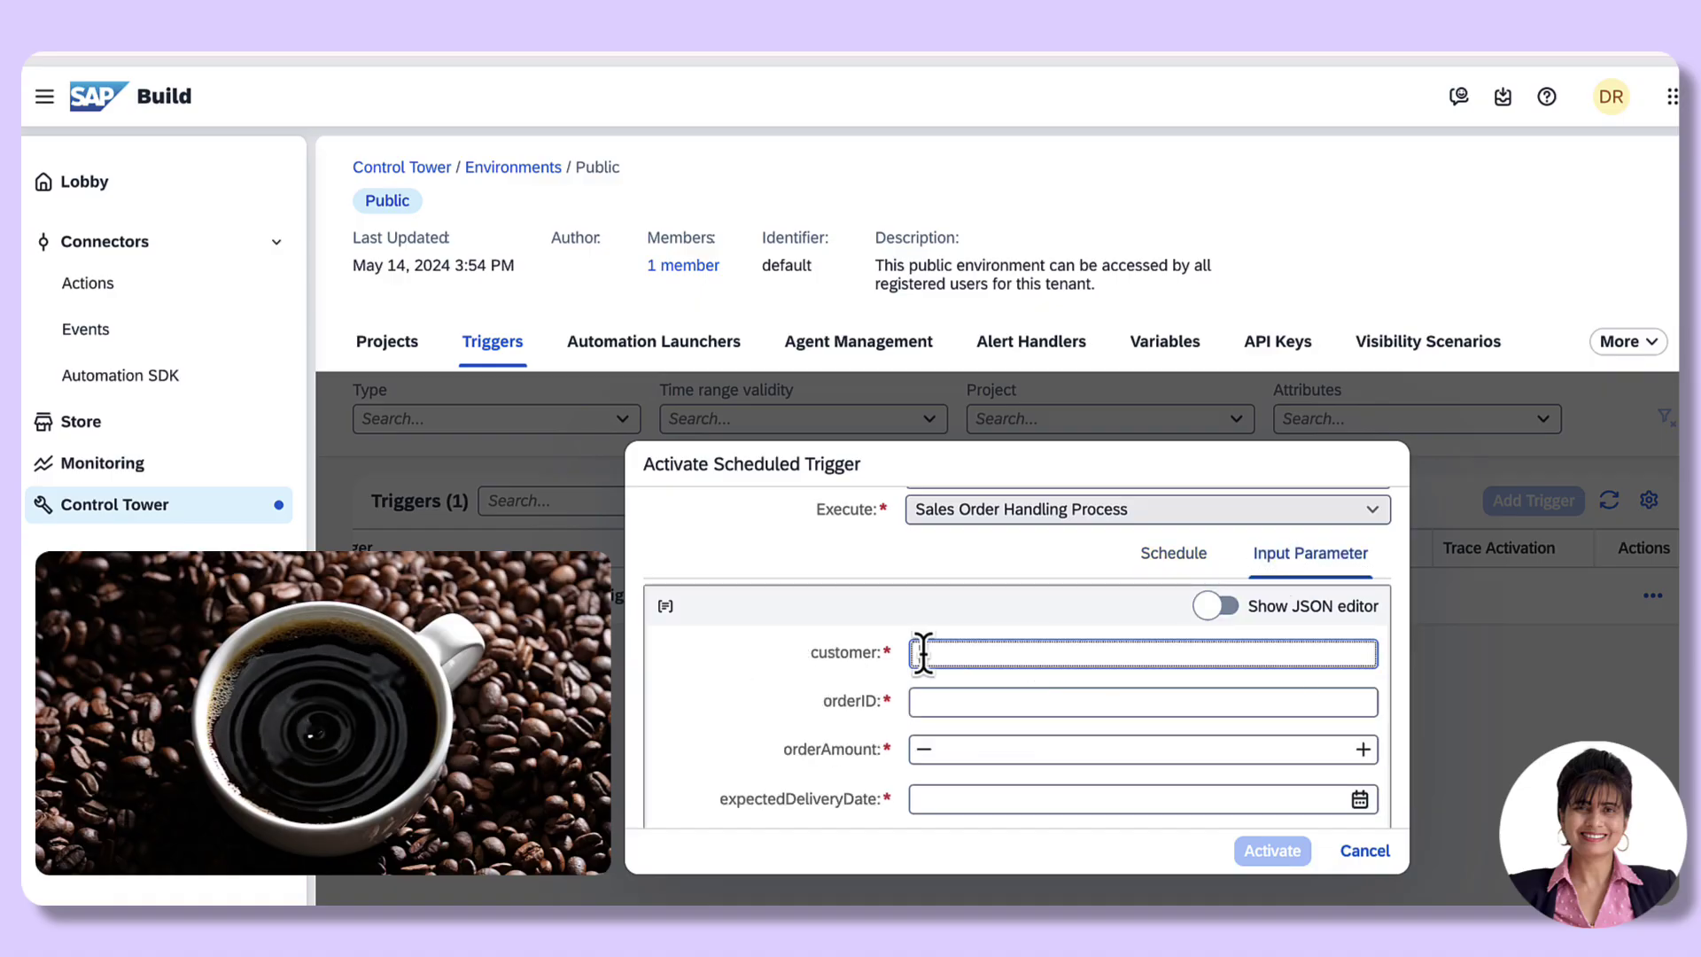
{"action": "type", "text": "REKHA"}
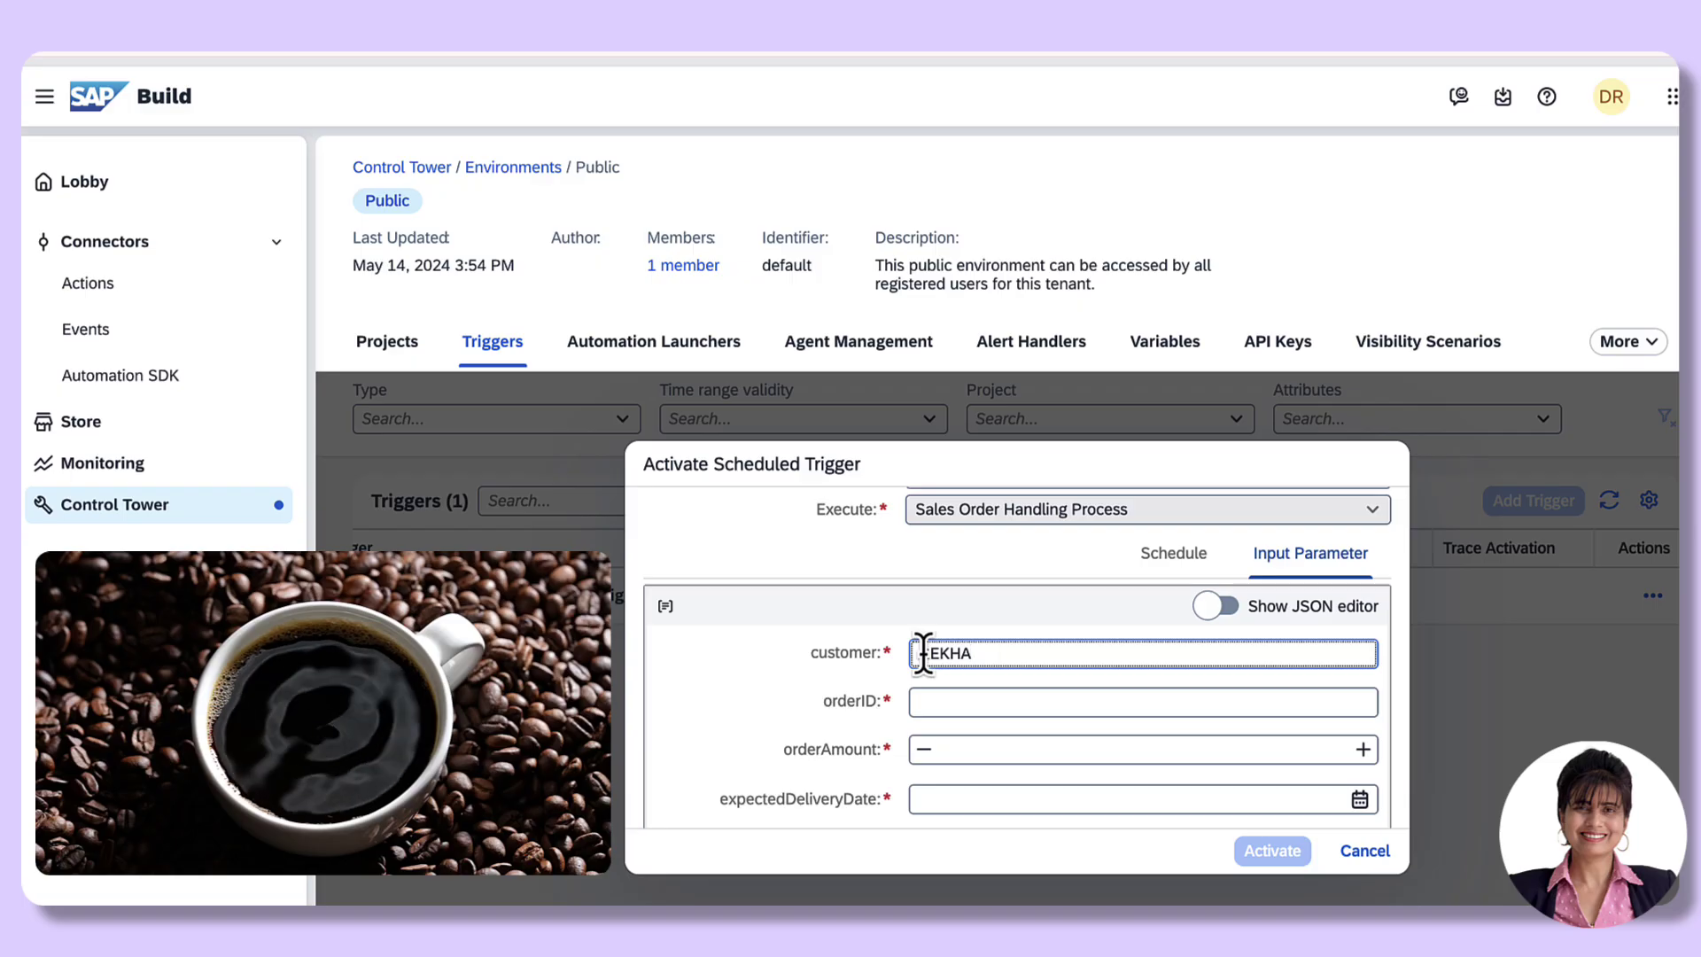
{"action": "left_click", "coordinate": [953, 704]}
{"action": "scroll", "coordinate": [953, 704], "scroll_direction": "down", "scroll_amount": 1}
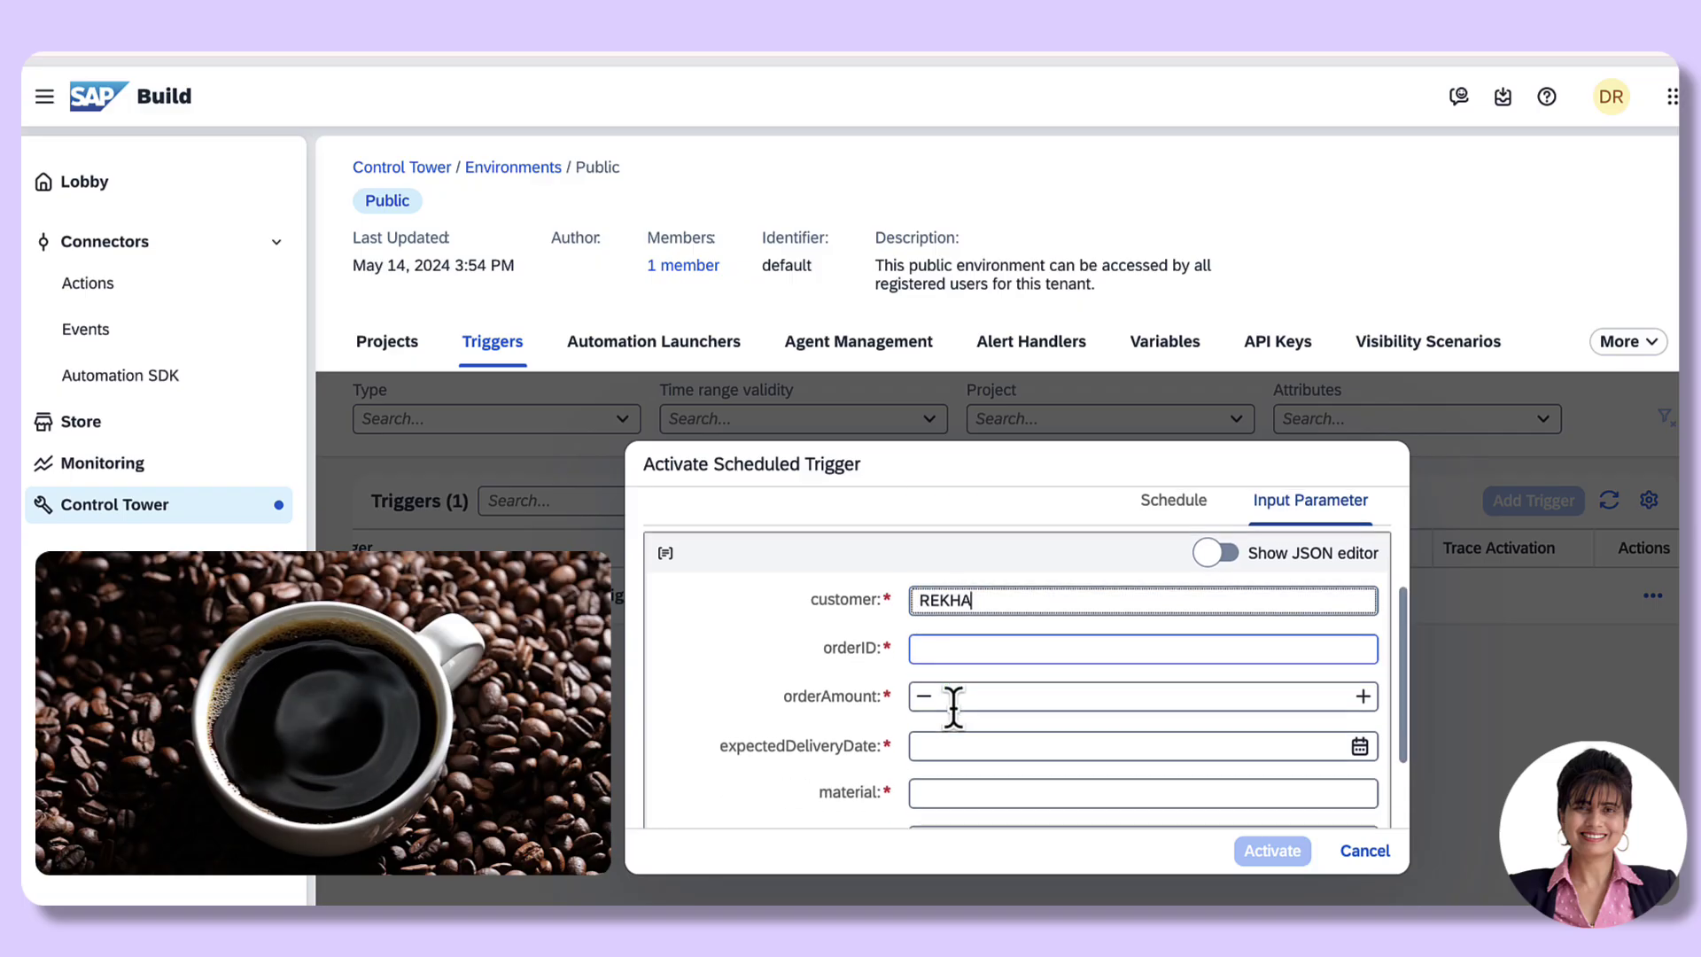
{"action": "left_click", "coordinate": [930, 645]}
{"action": "type", "text": "1234"}
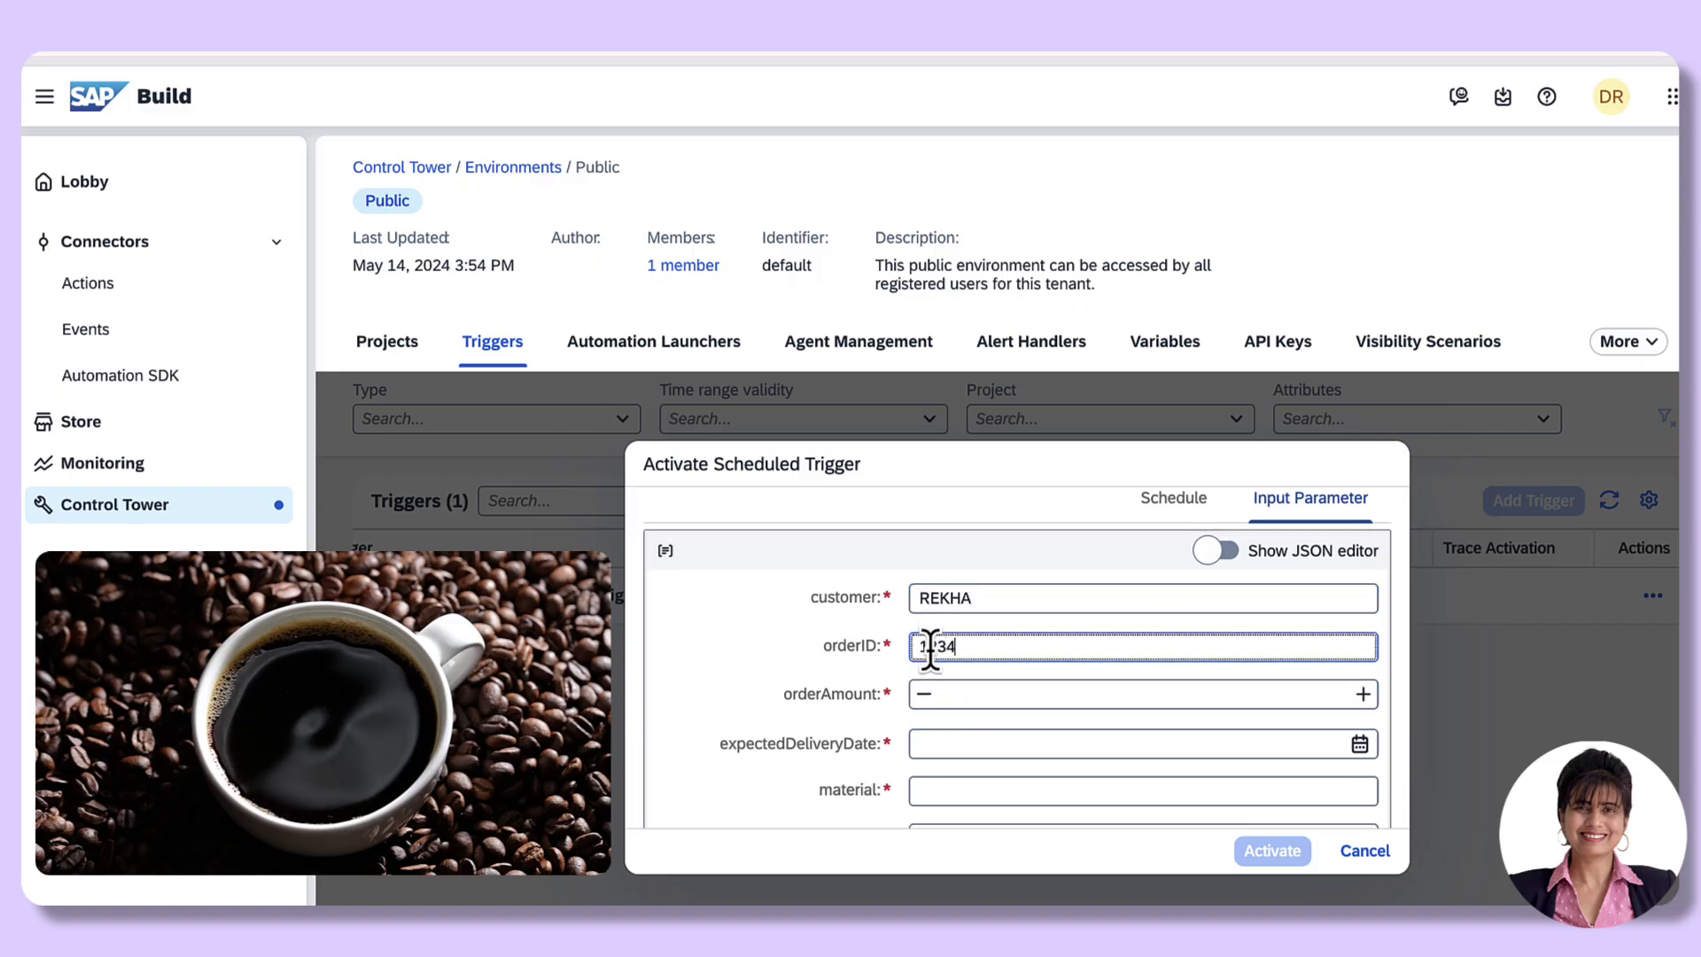
{"action": "type", "text": "56"}
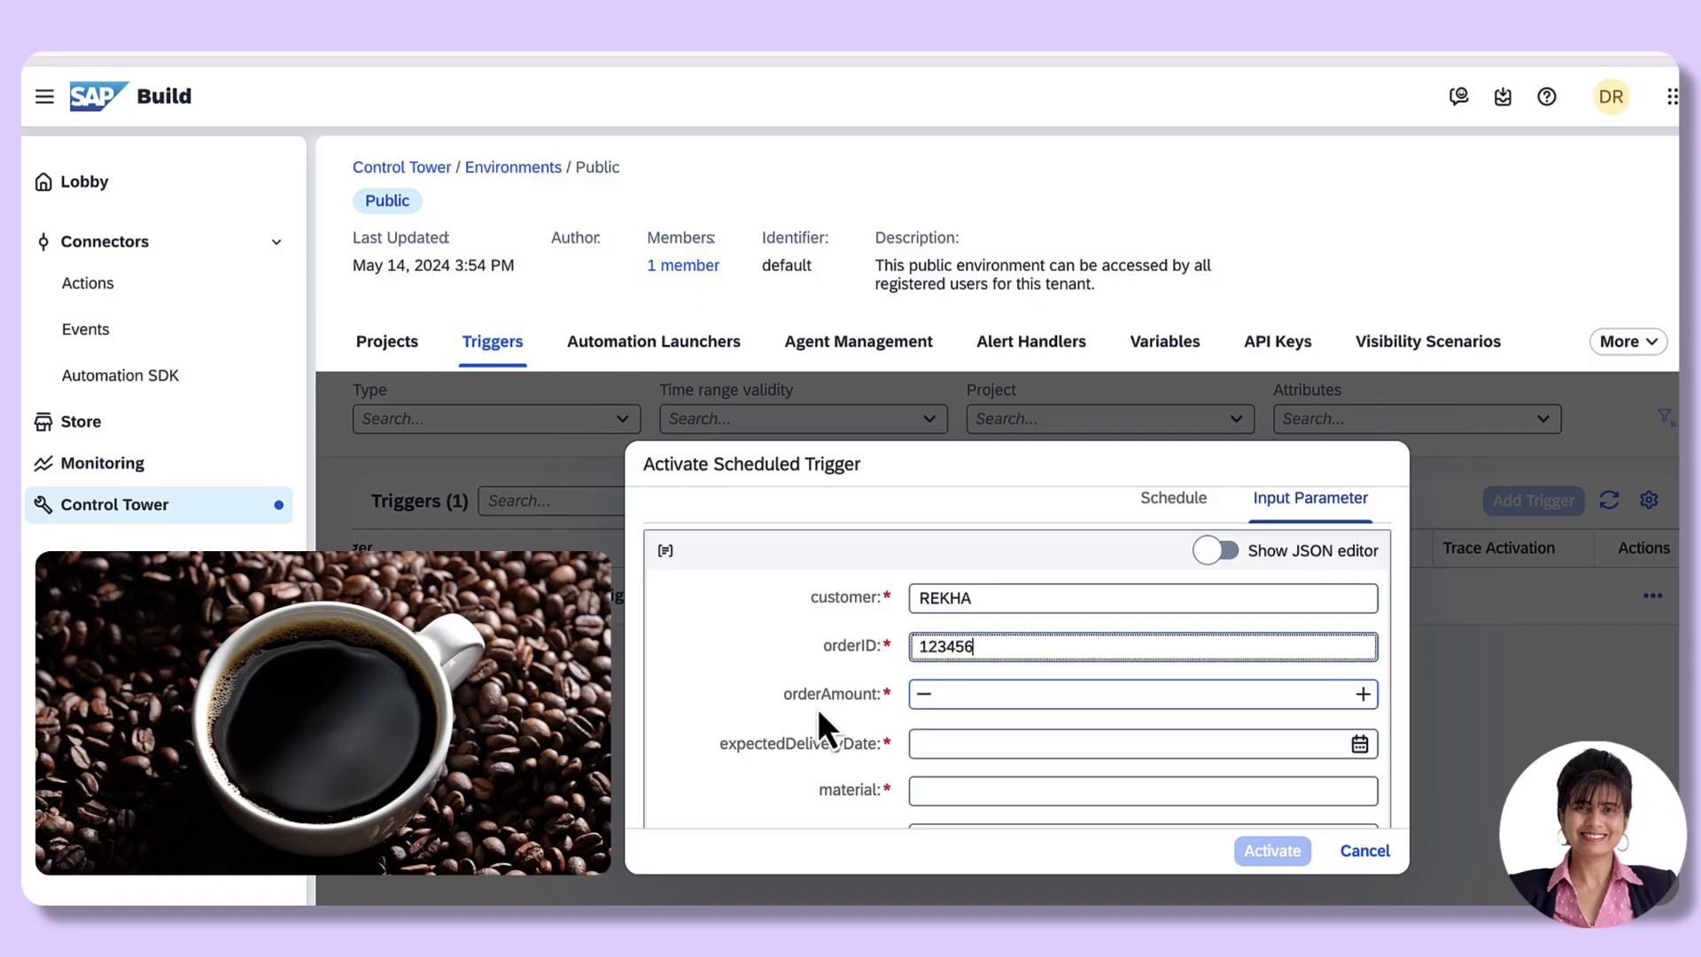
{"action": "scroll", "coordinate": [817, 708], "scroll_direction": "down", "scroll_amount": 2}
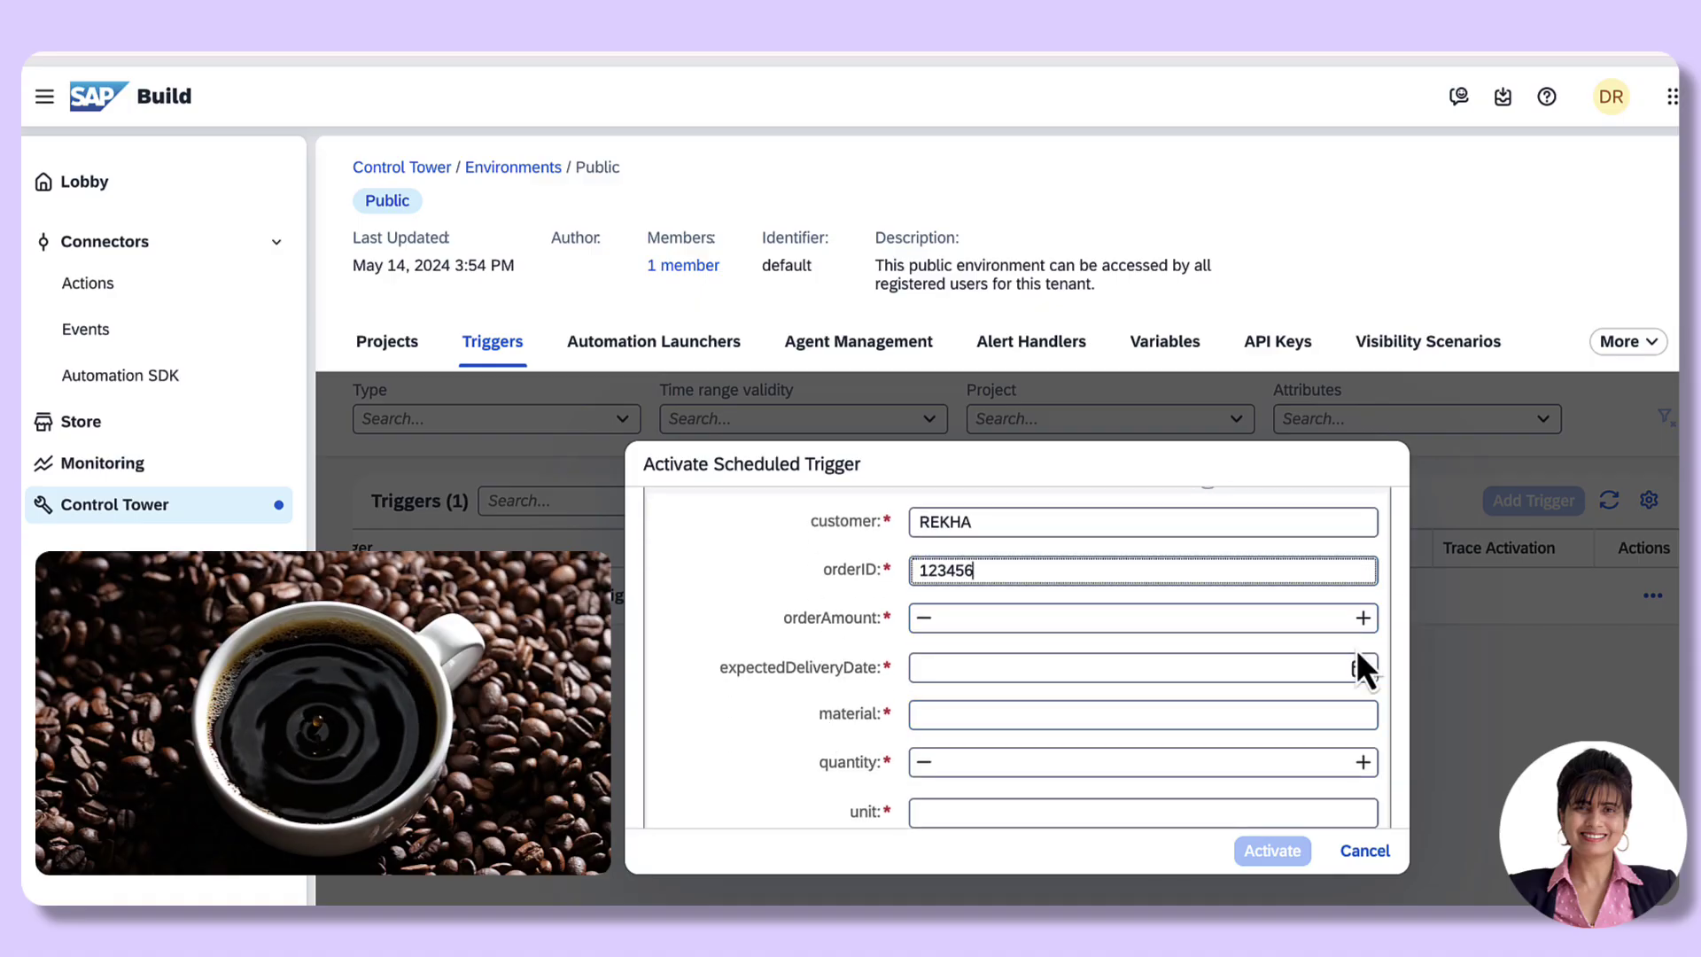
{"action": "left_click", "coordinate": [1343, 619]}
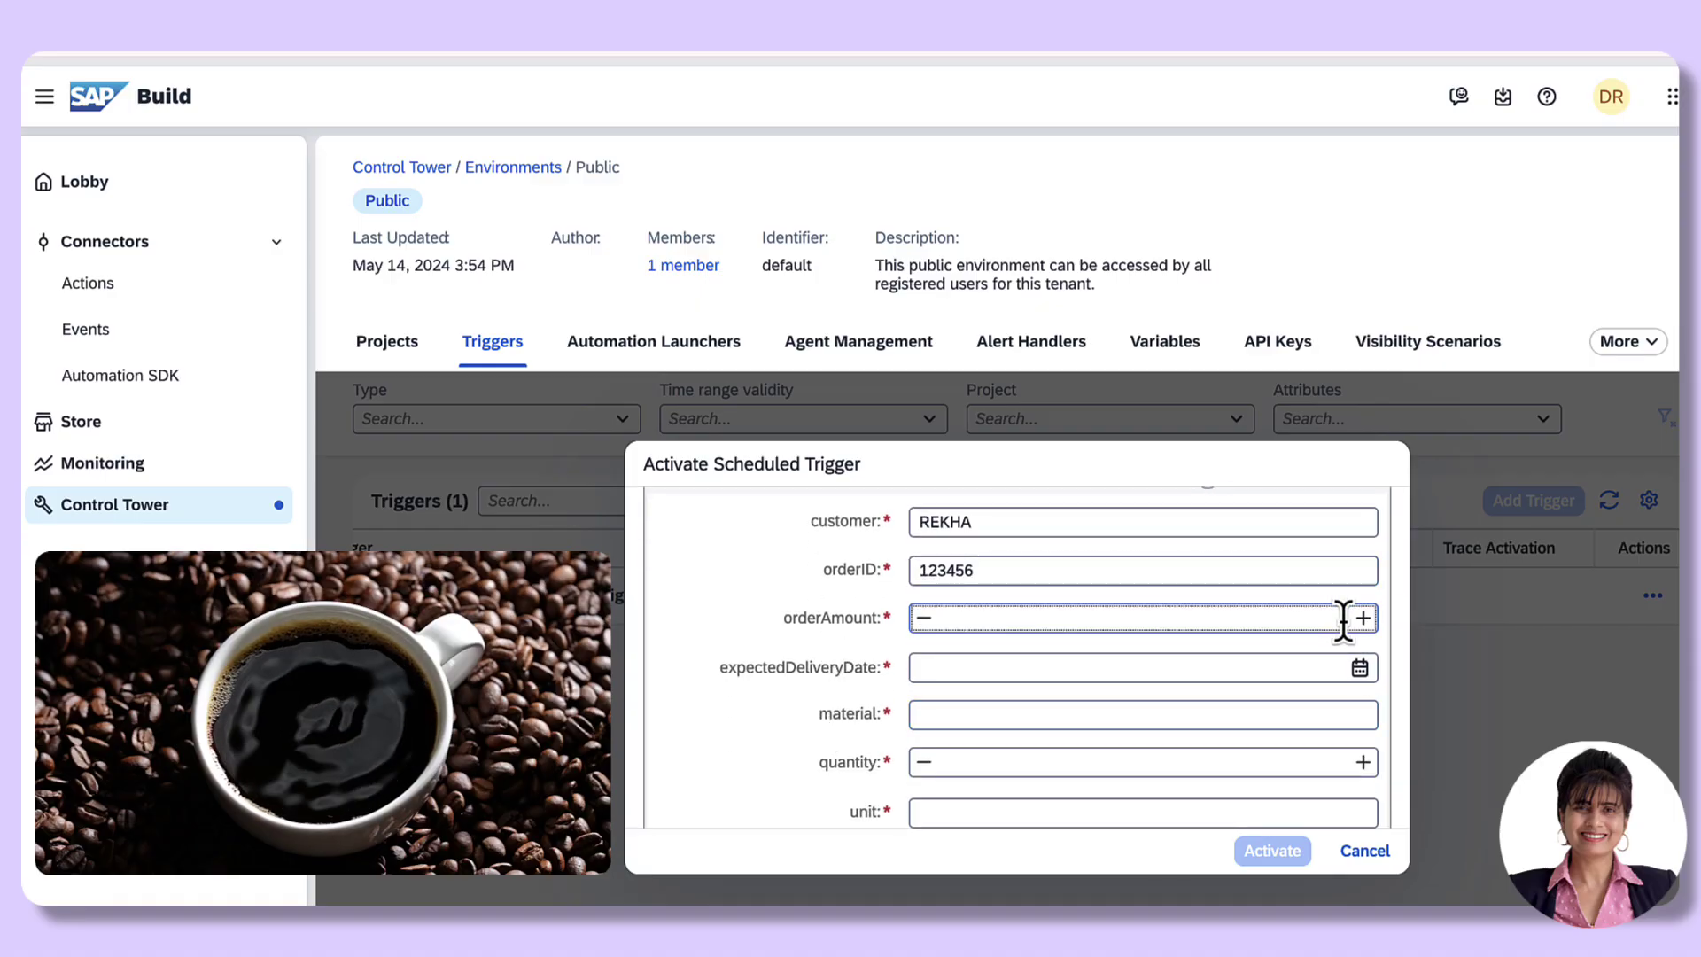
{"action": "type", "text": "5000"}
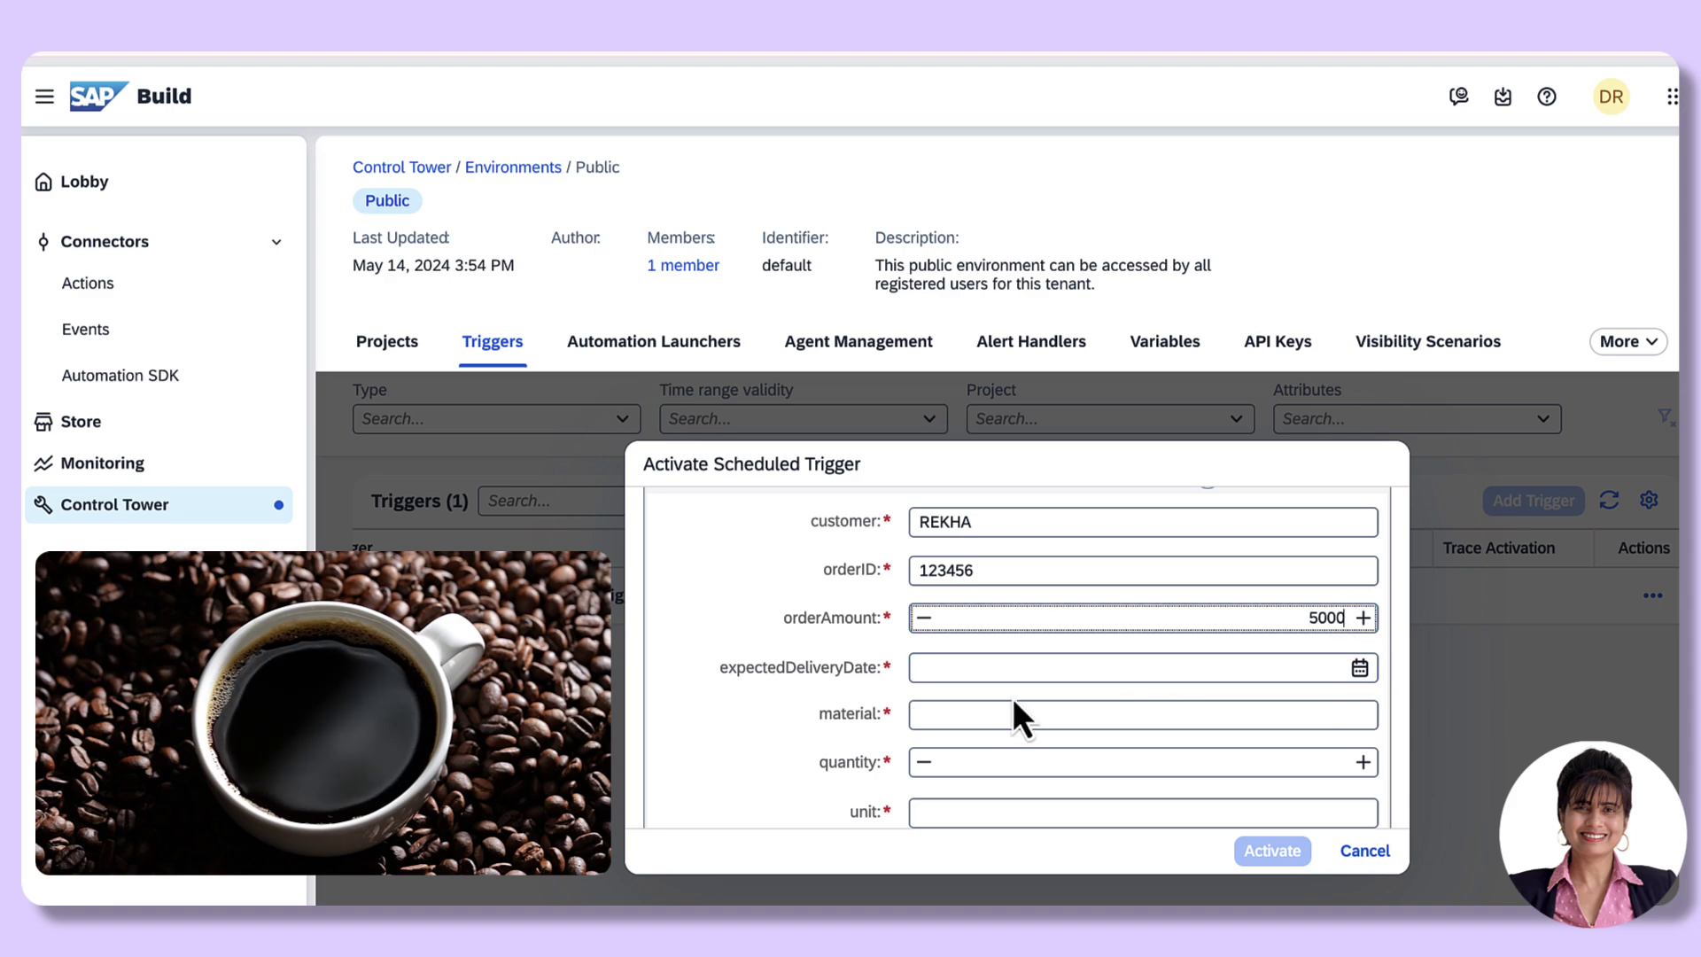
Step: Set delivery date May 1, 2025, material Coffee Beans, quantity 1, unit KGS, and activate
{"action": "scroll", "coordinate": [1011, 698], "scroll_direction": "down", "scroll_amount": 1}
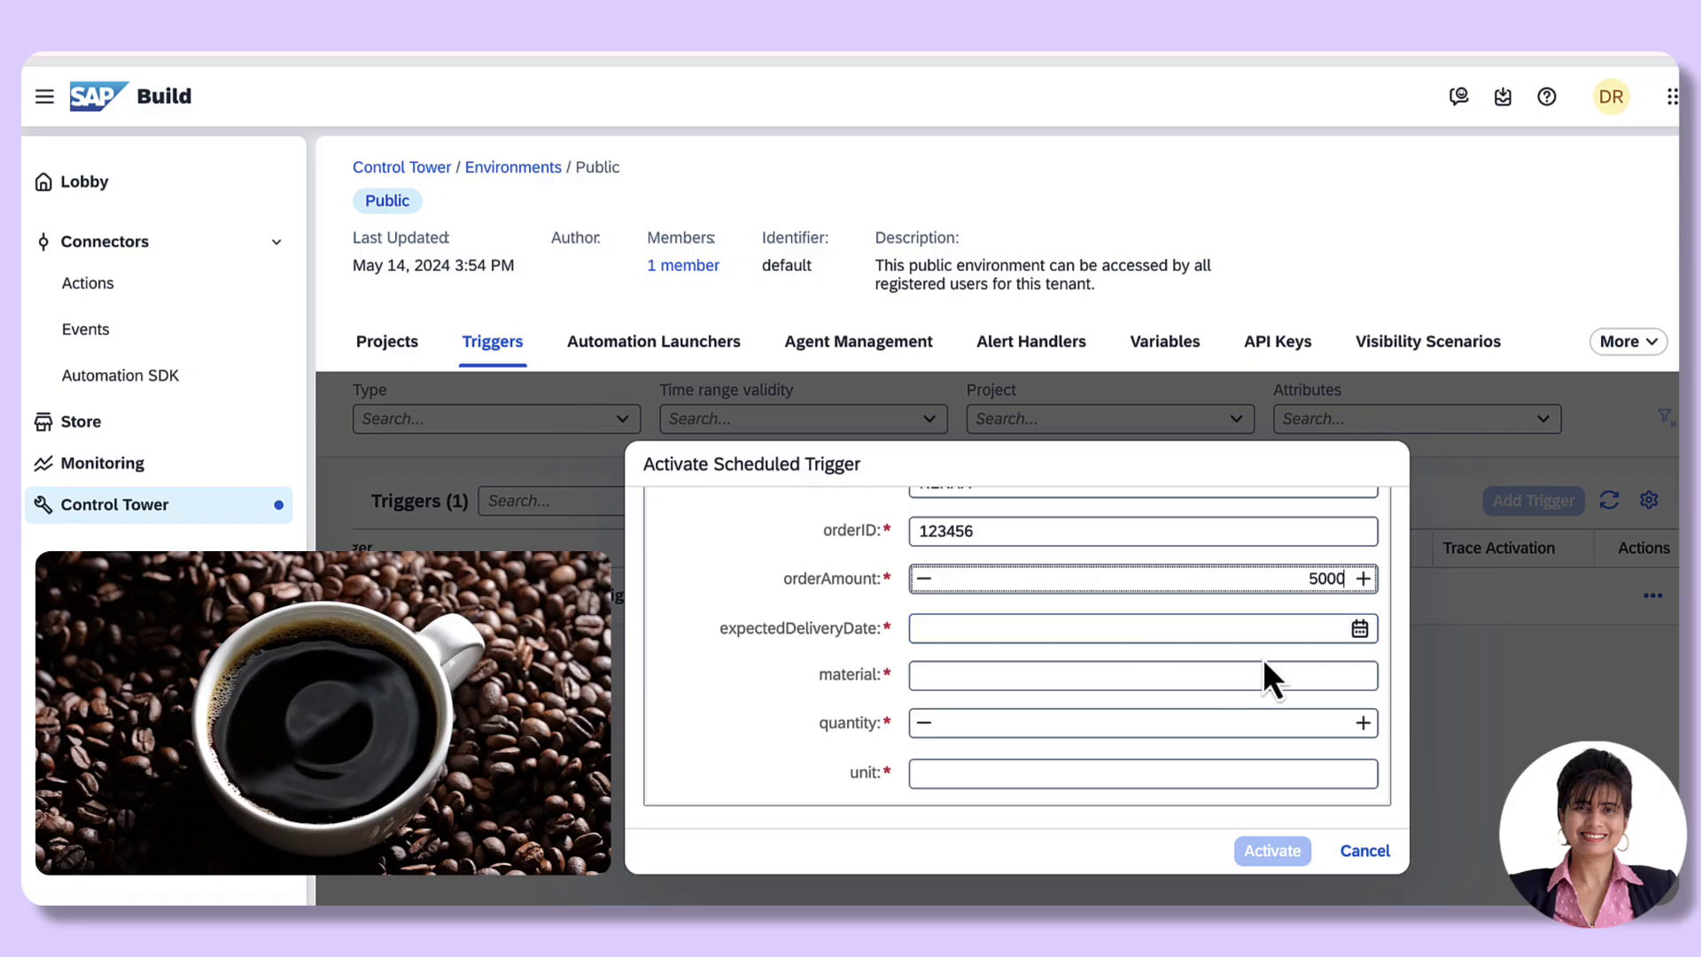
{"action": "left_click", "coordinate": [1360, 629]}
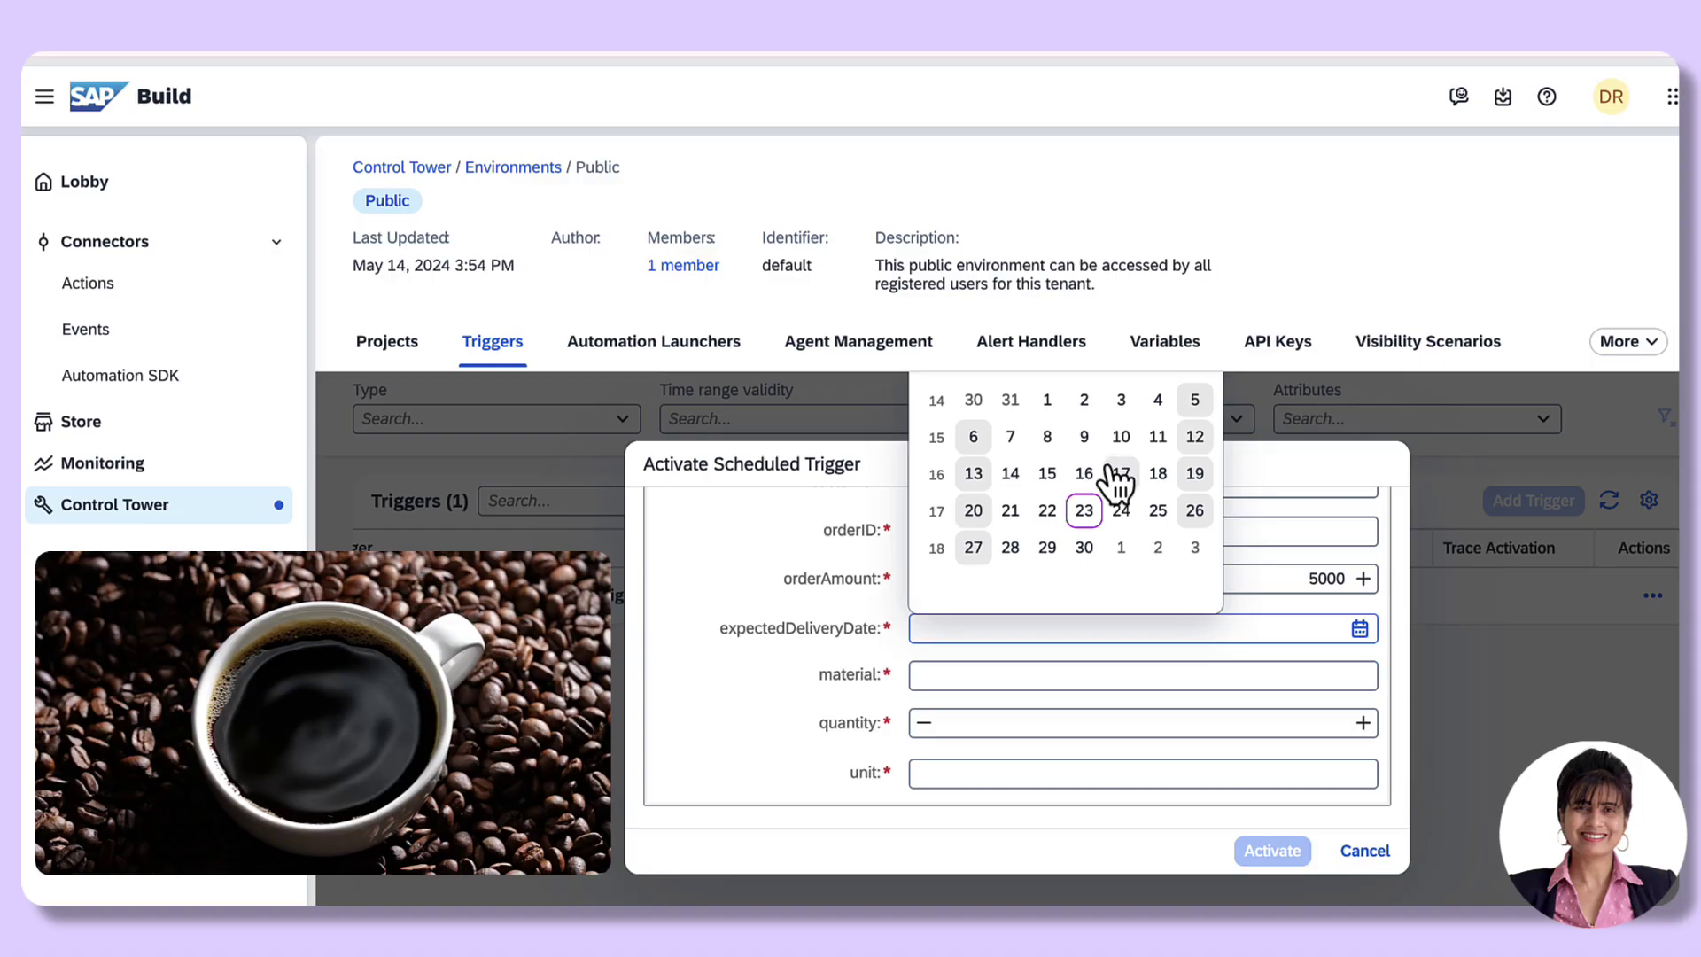
{"action": "left_click", "coordinate": [1121, 551]}
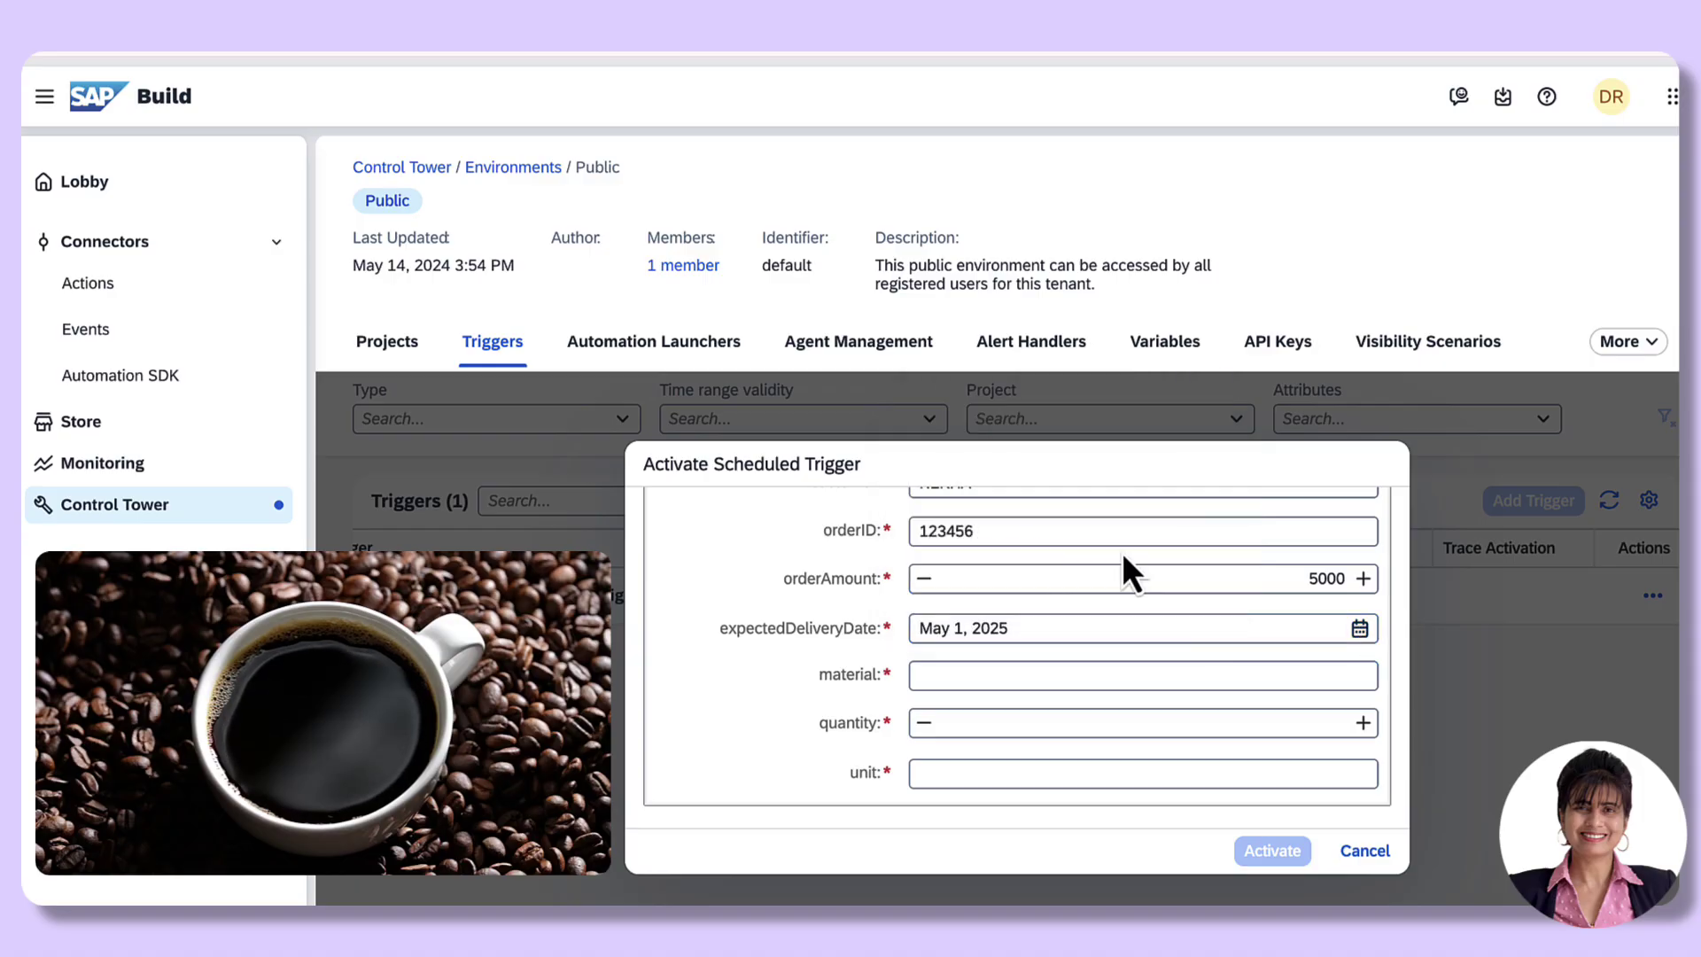
{"action": "left_click", "coordinate": [956, 675]}
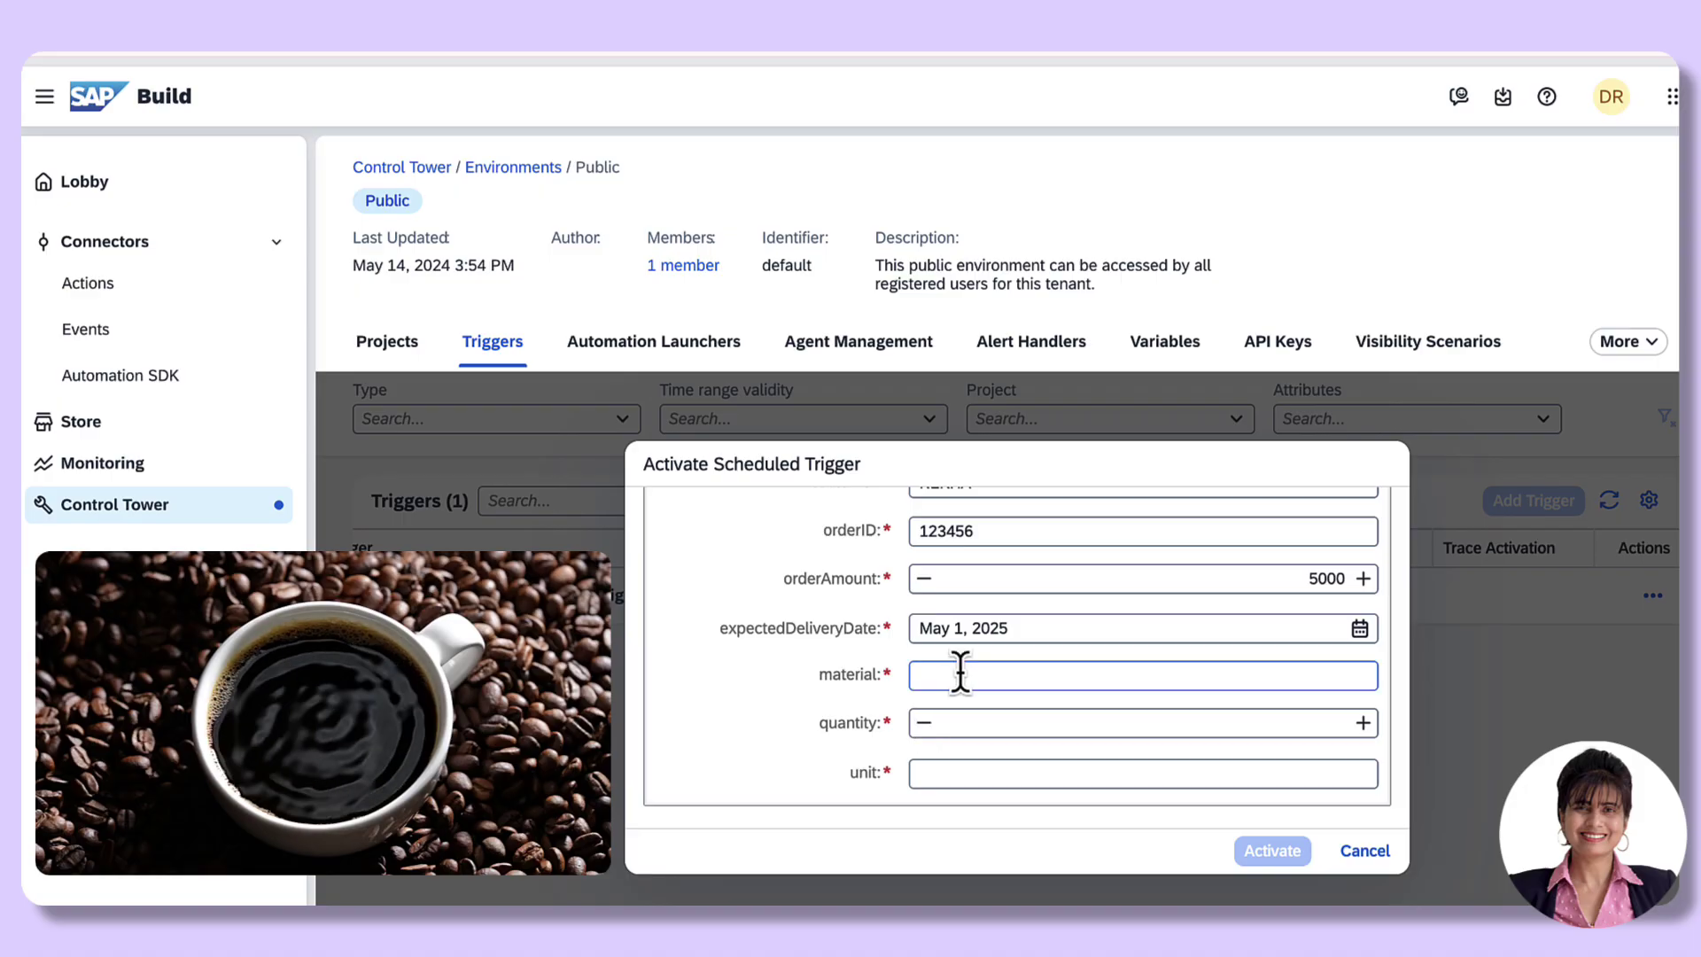
{"action": "type", "text": "Co"}
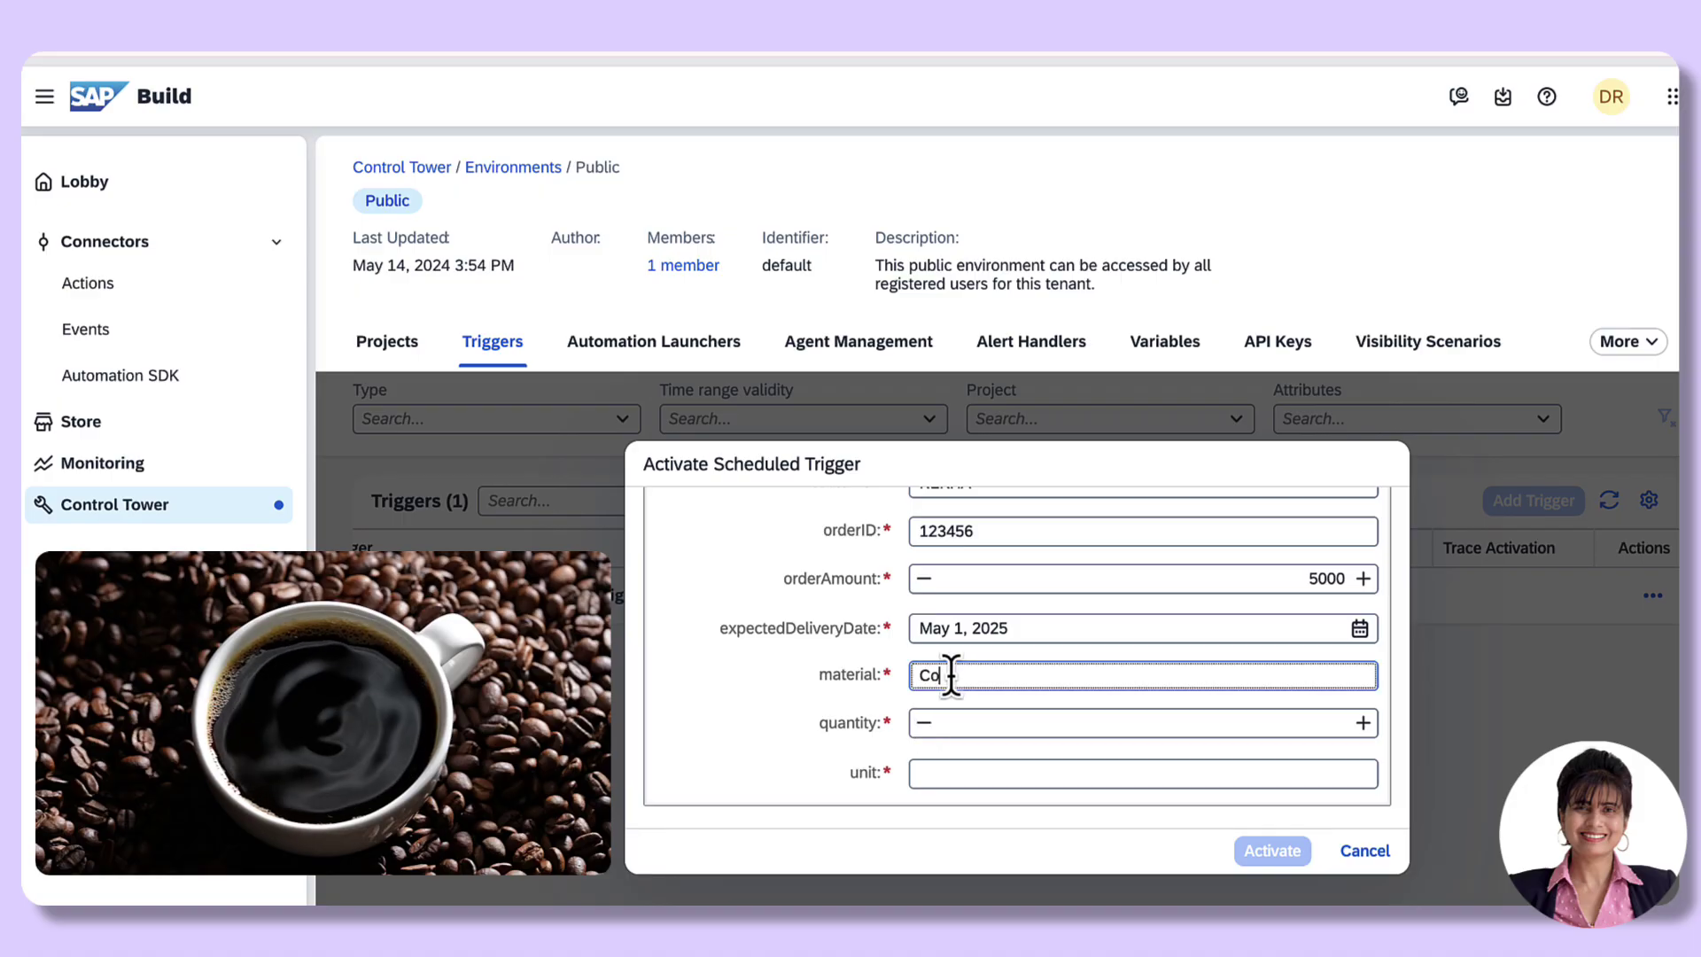
{"action": "type", "text": "ffee "}
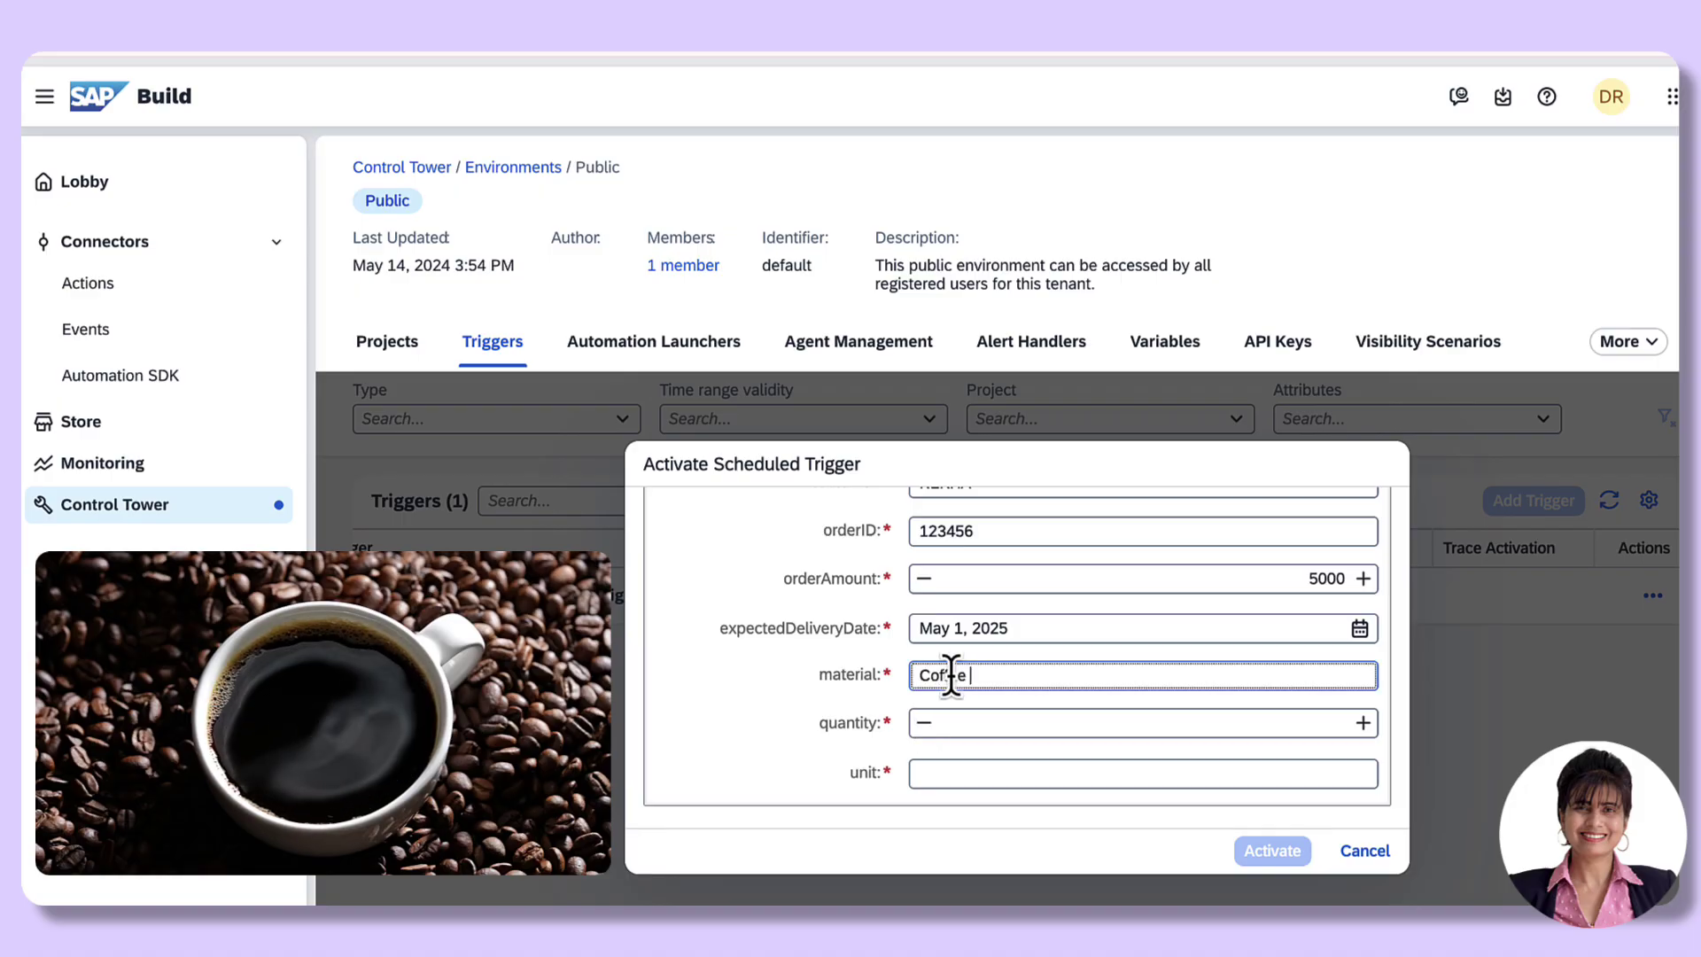
{"action": "type", "text": "Beans"}
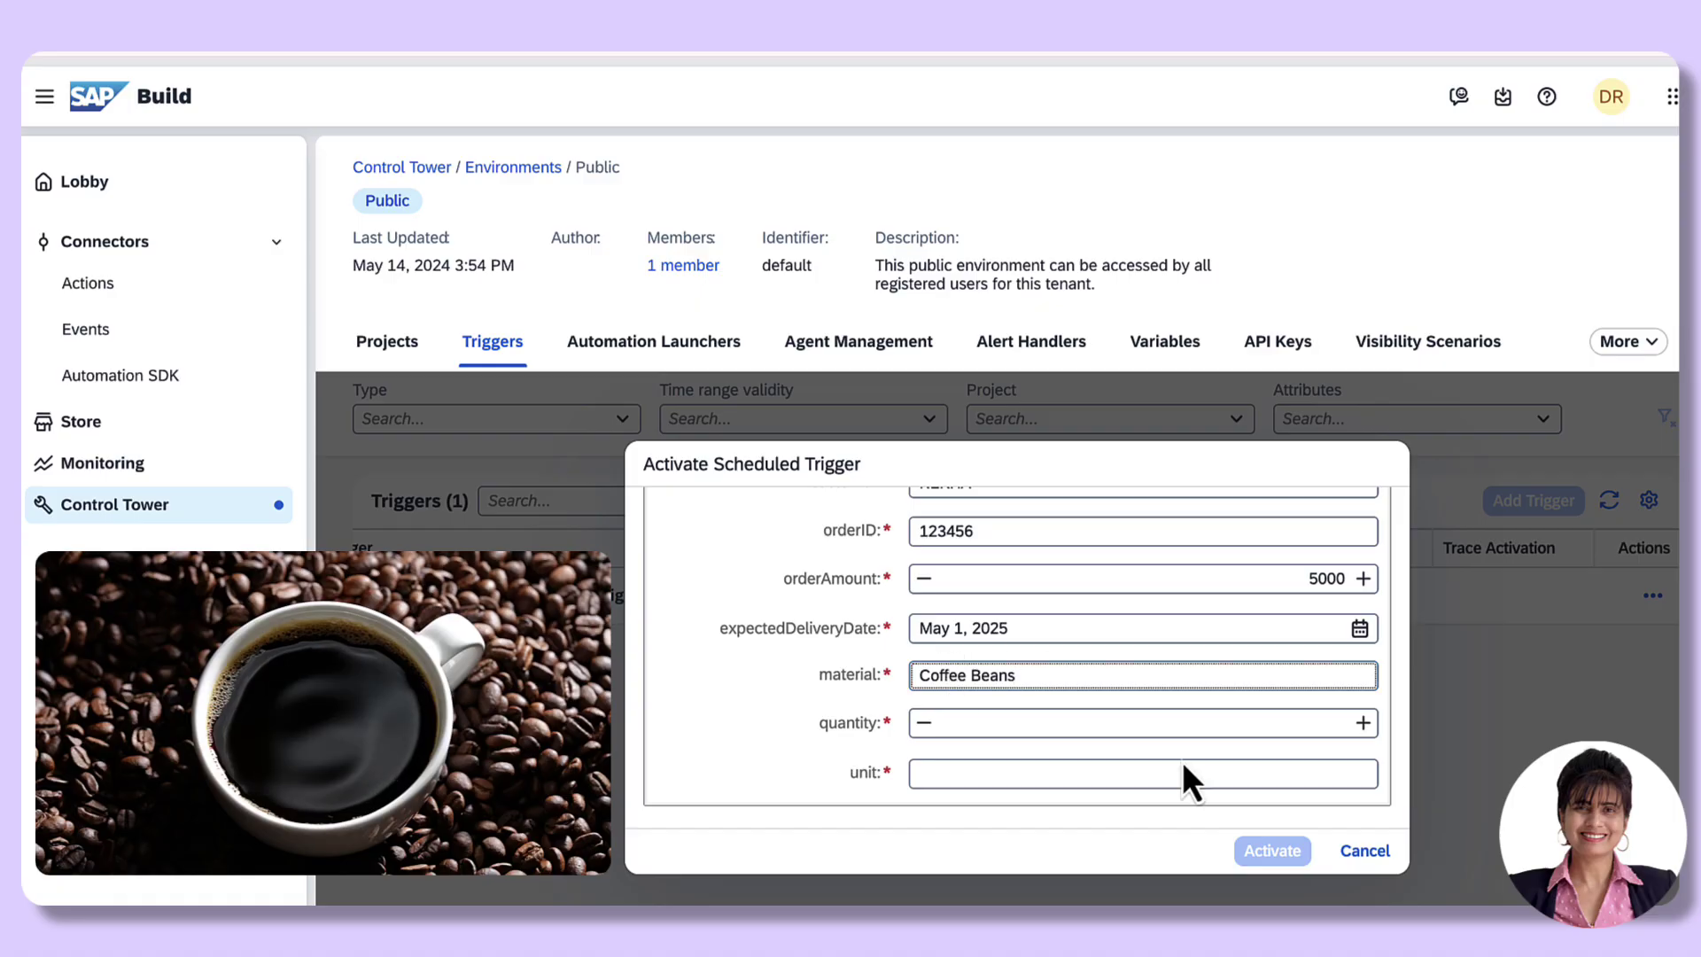
{"action": "left_click", "coordinate": [1362, 723]}
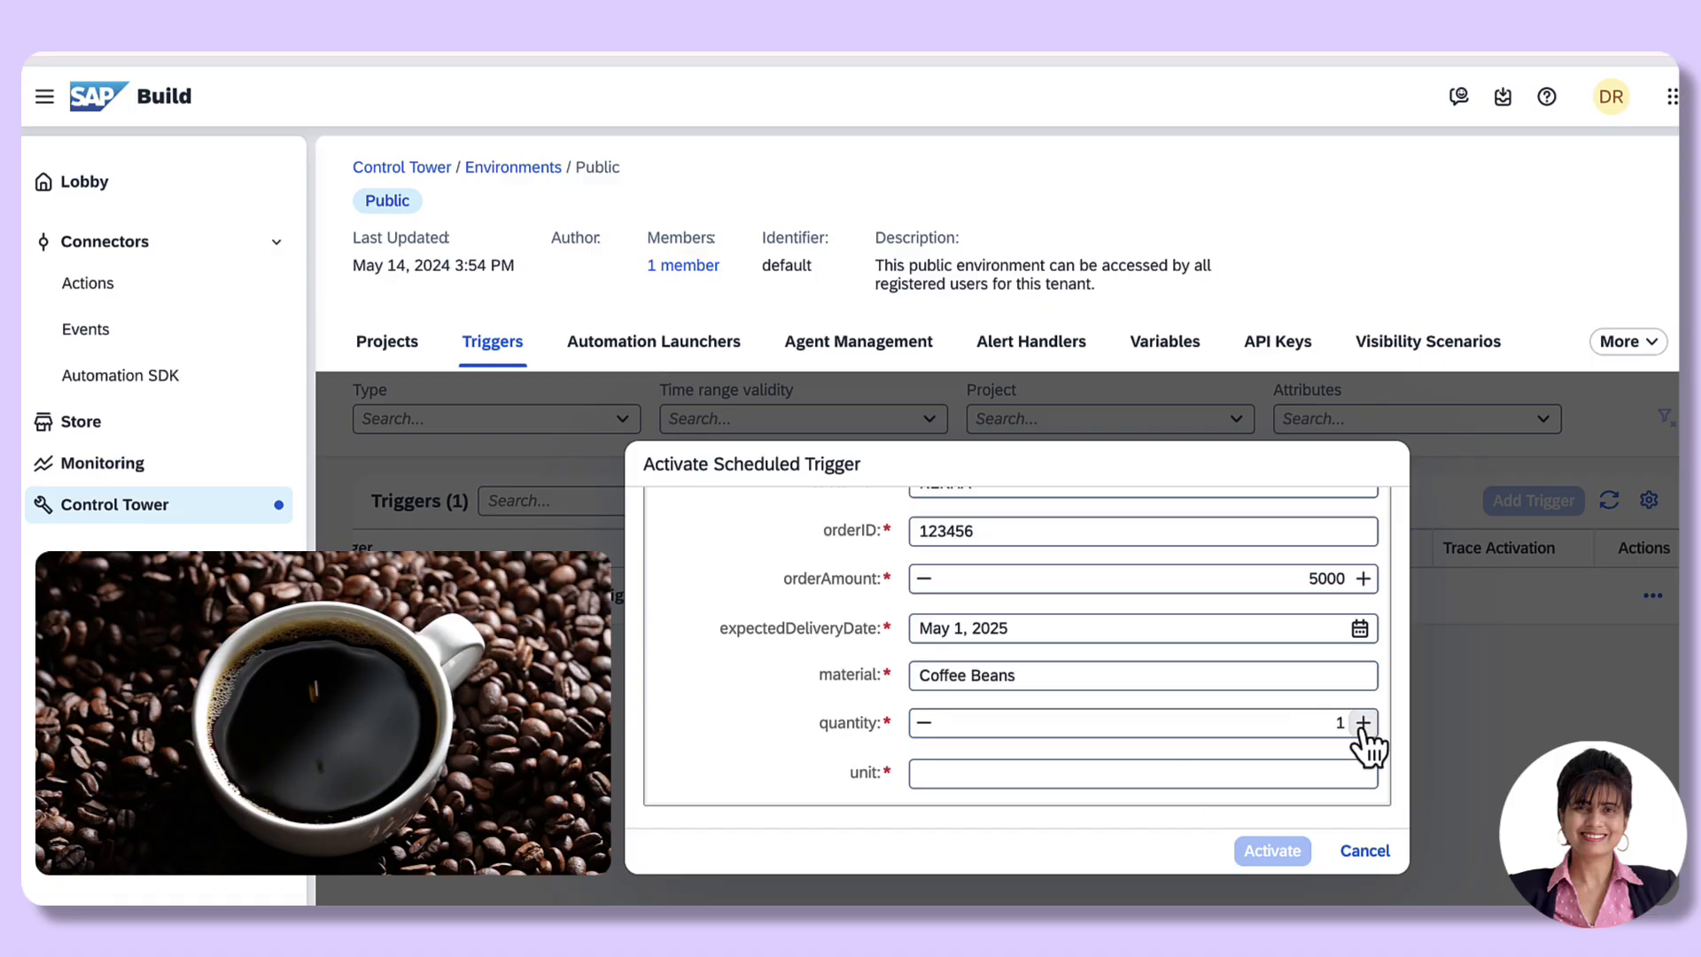
{"action": "key", "text": "Tab"}
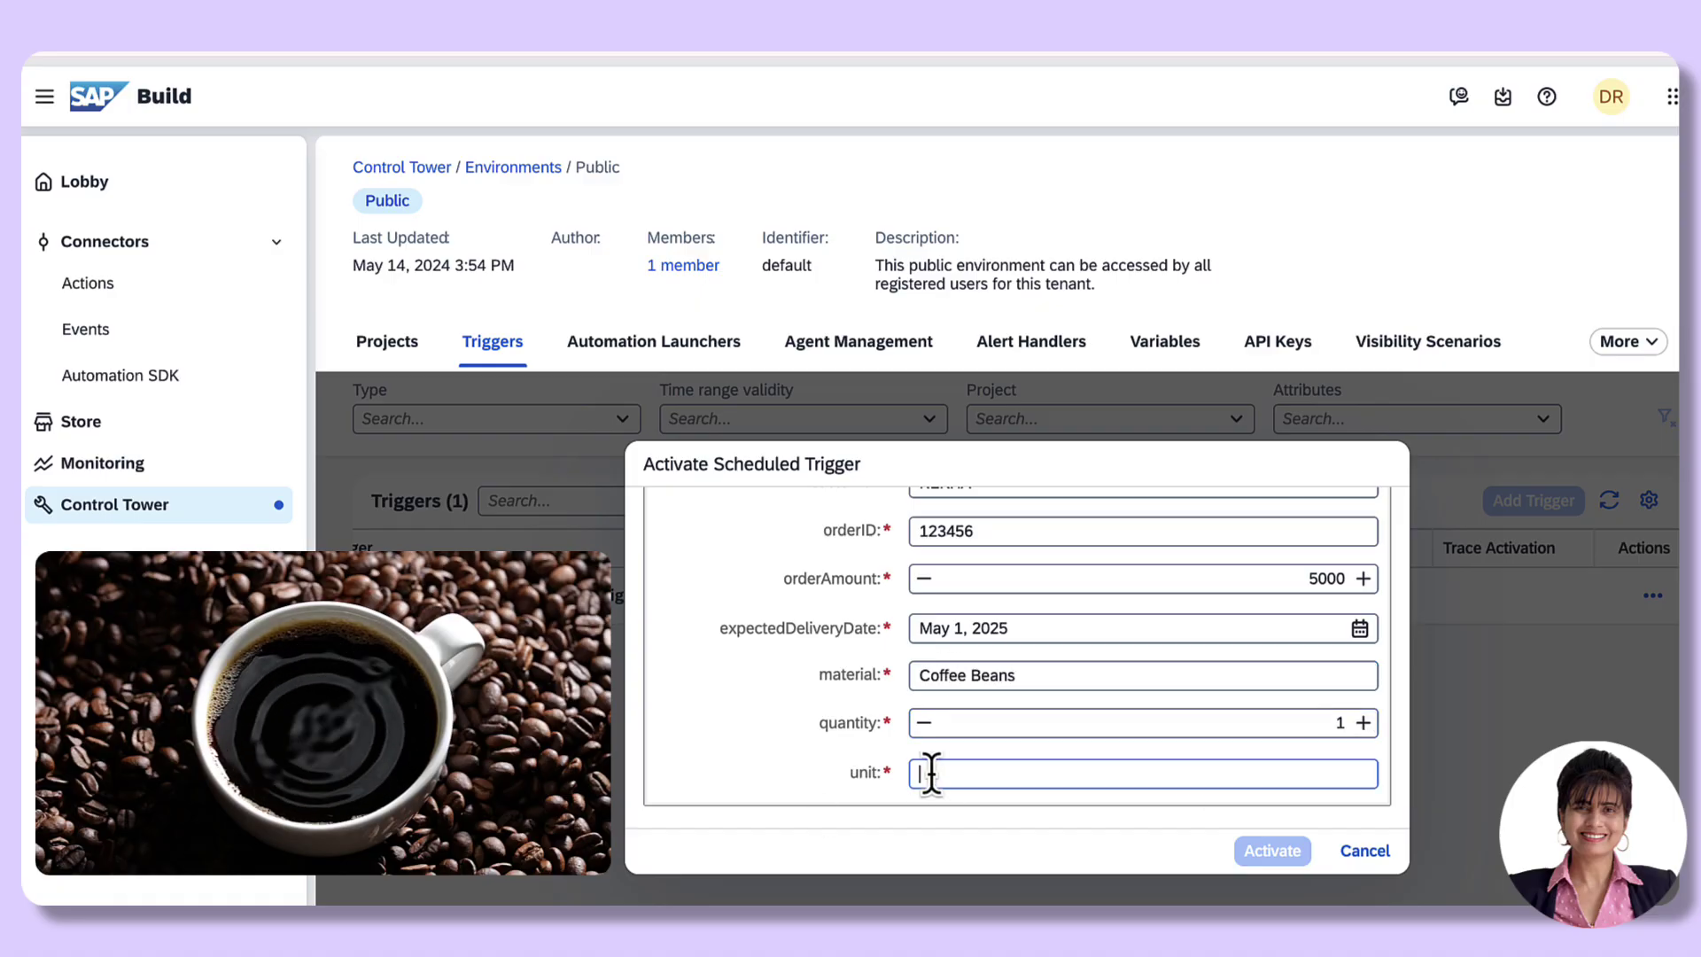
{"action": "type", "text": "KGS"}
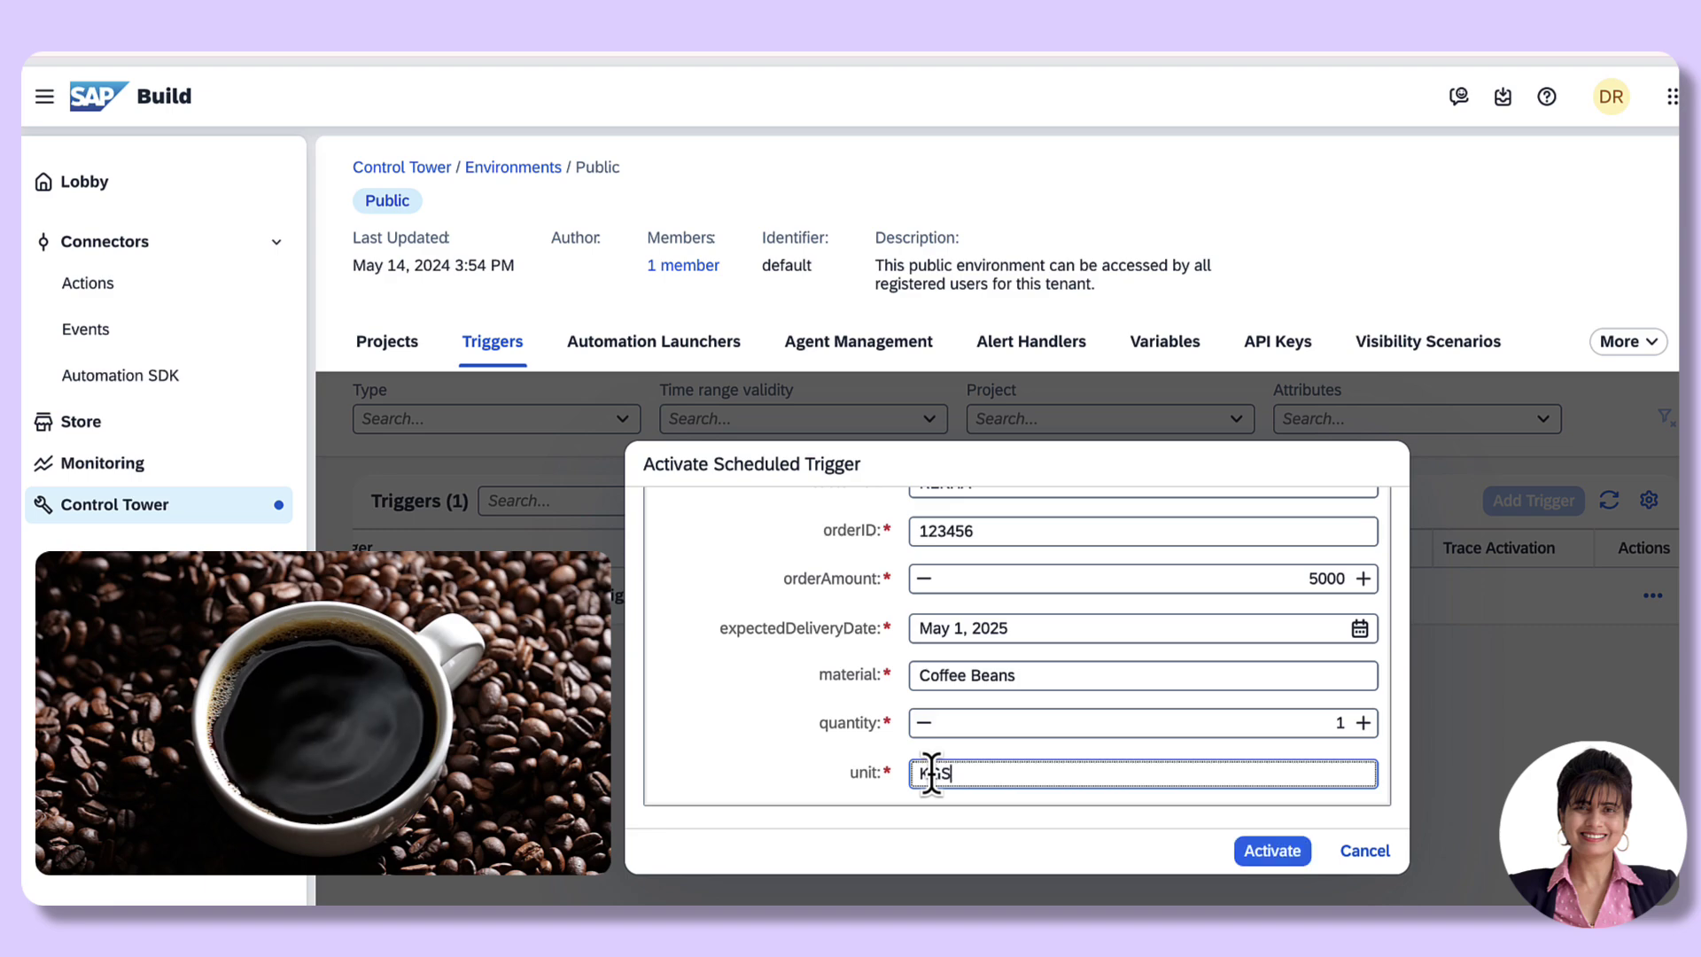
{"action": "left_click", "coordinate": [1273, 852]}
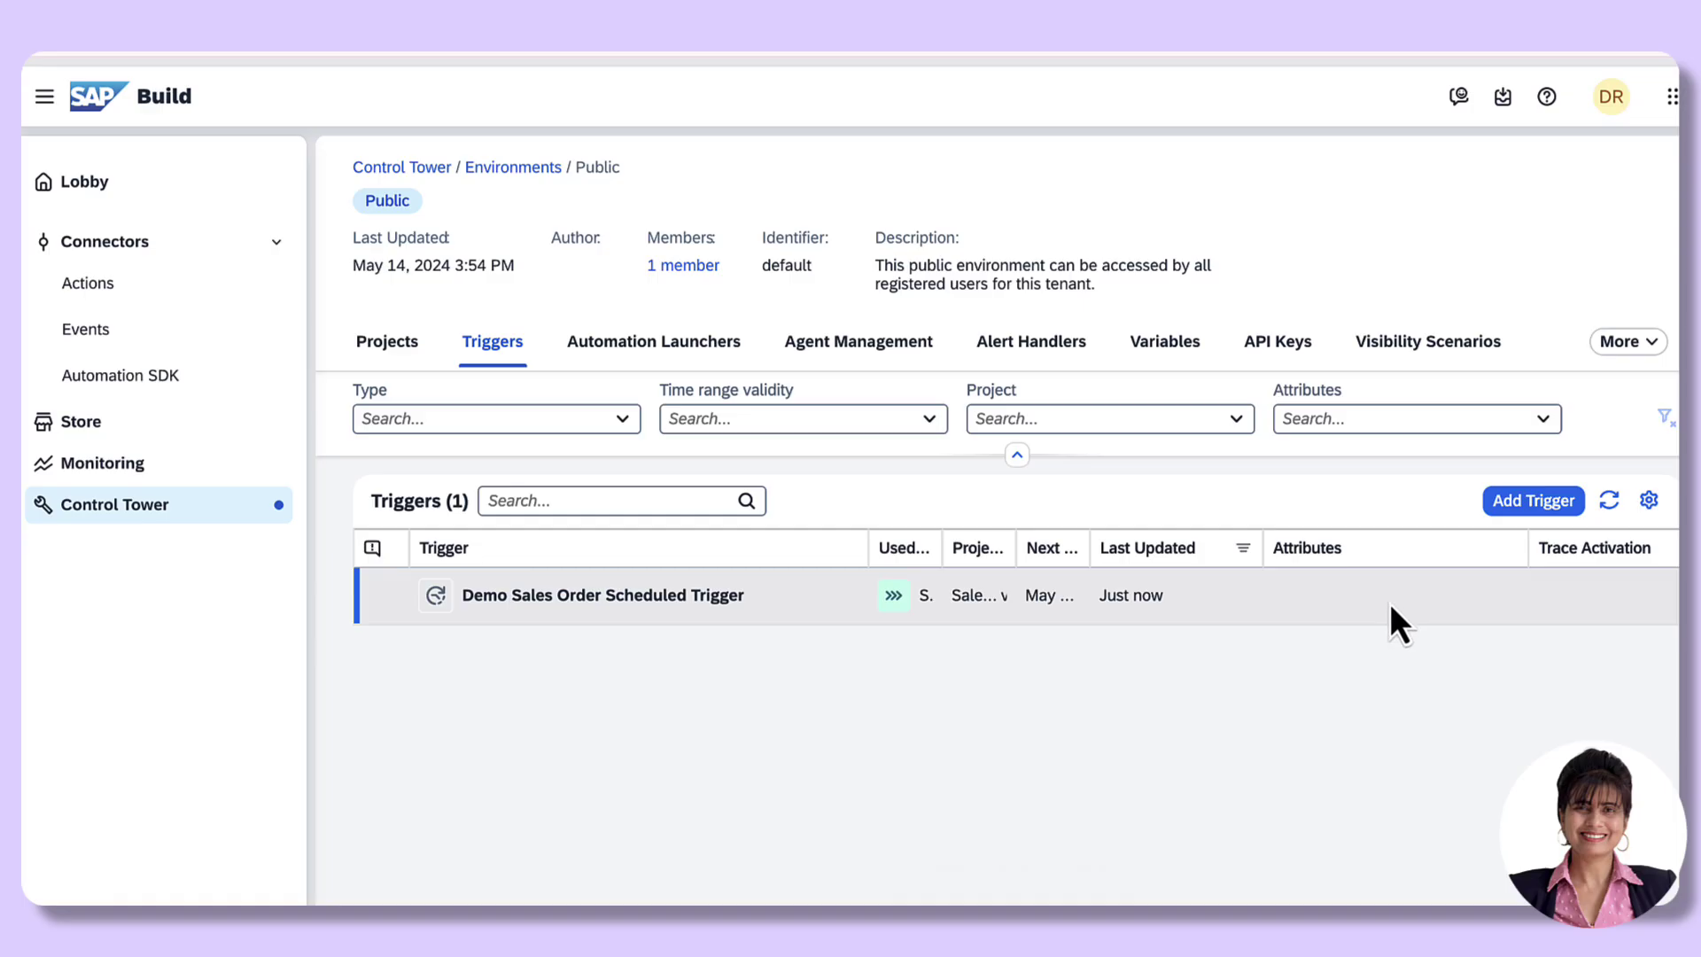
Step: Run the Demo Sales Order trigger immediately, then view its process instances in Monitoring
{"action": "scroll", "coordinate": [1389, 603], "scroll_direction": "right", "scroll_amount": 2}
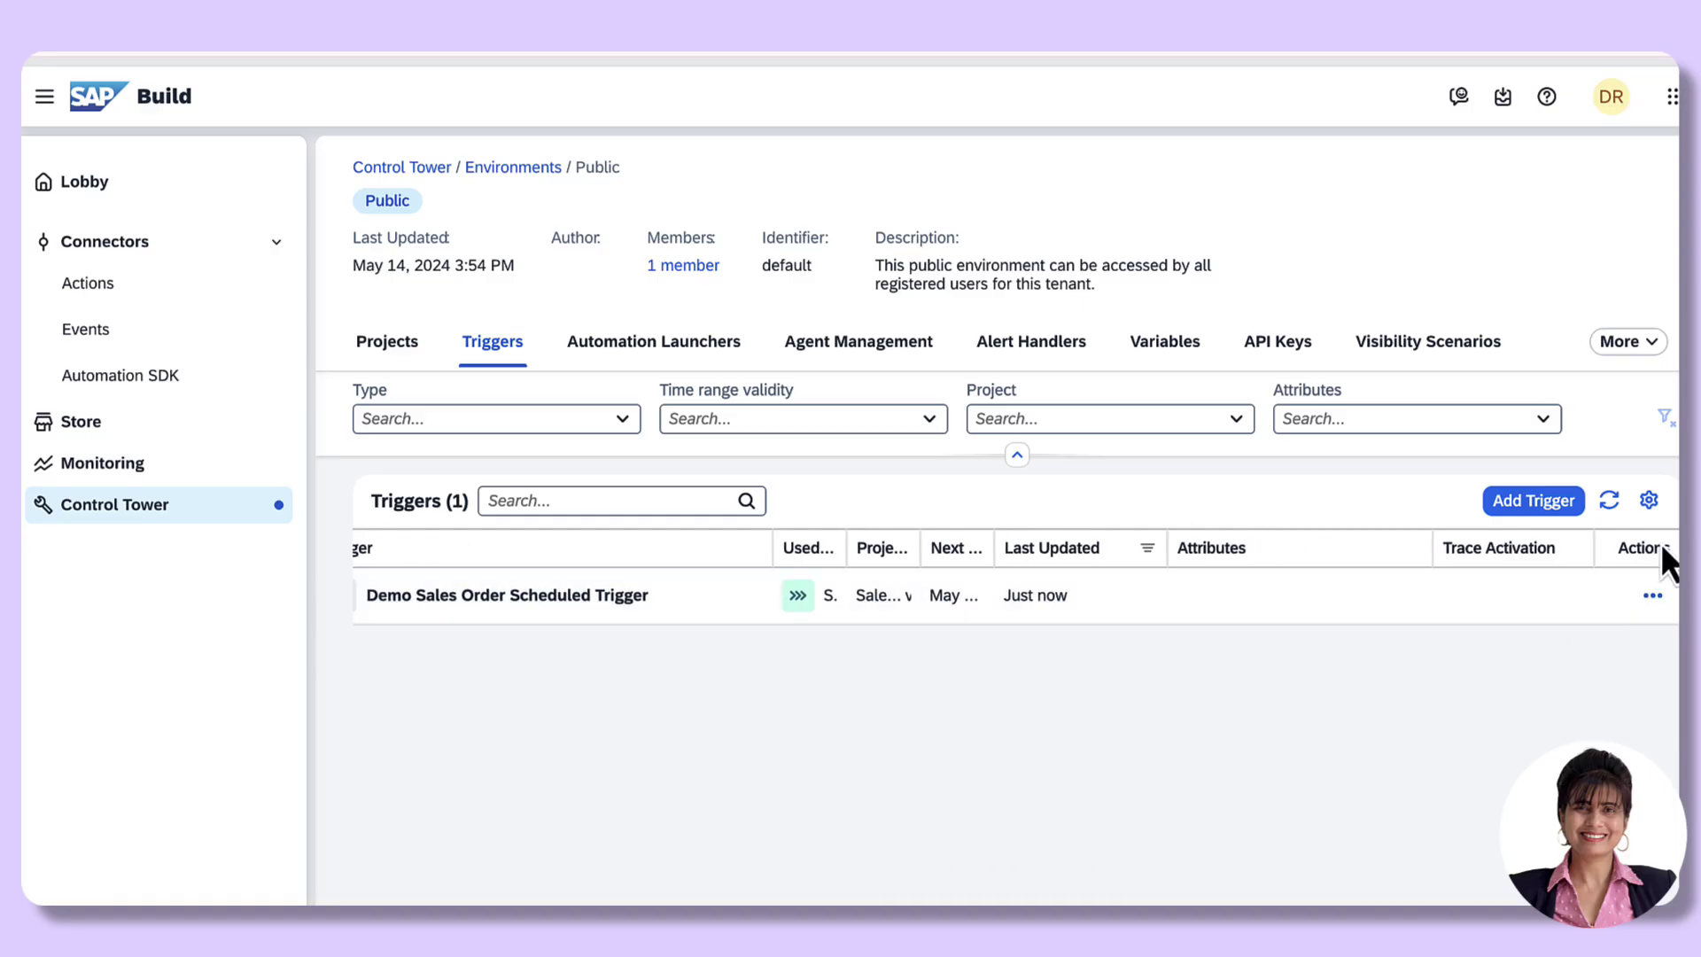
{"action": "left_click", "coordinate": [1653, 596]}
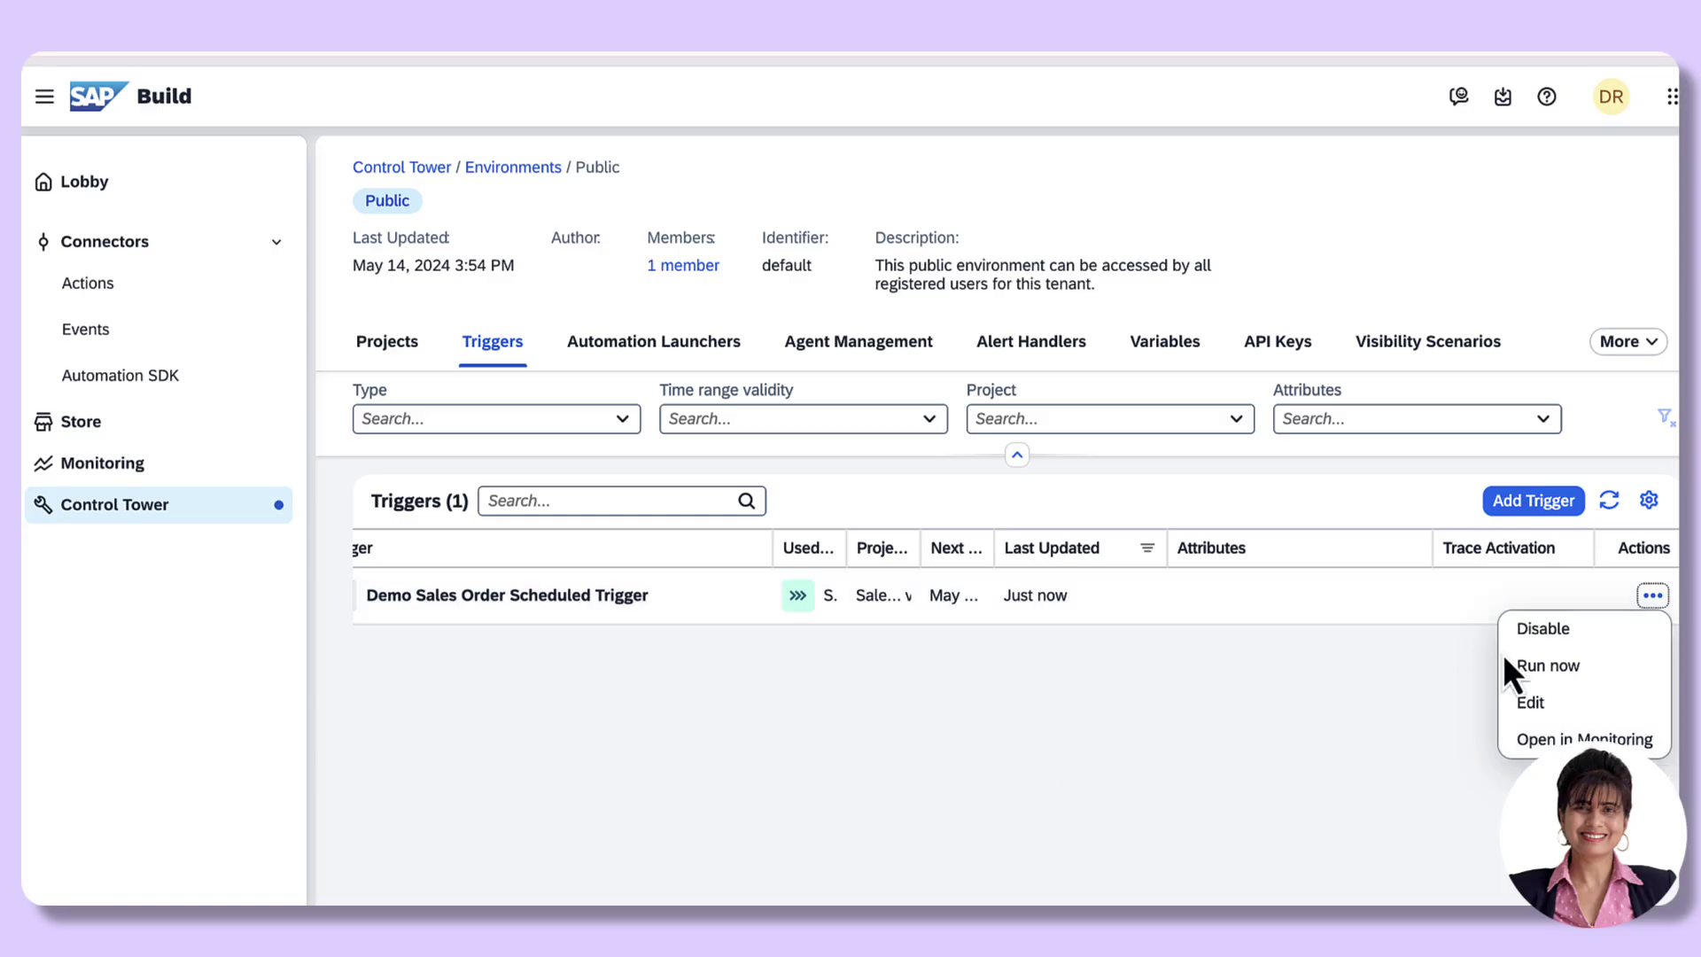
{"action": "left_click", "coordinate": [1550, 677]}
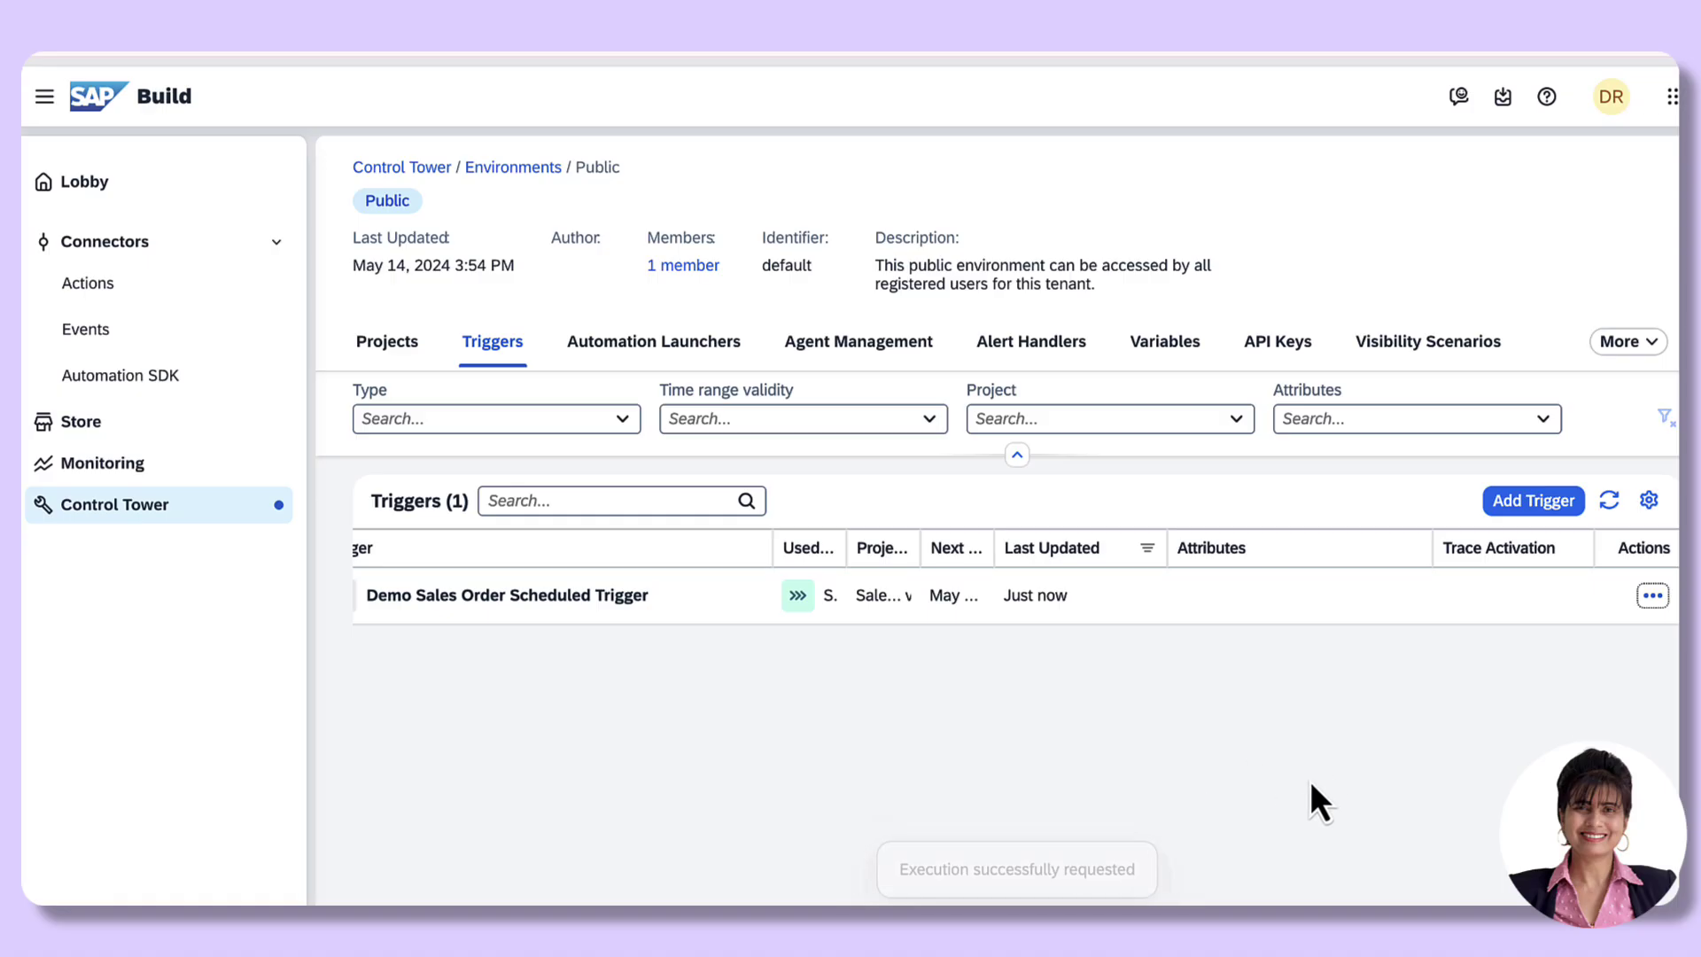
{"action": "left_click", "coordinate": [1652, 596]}
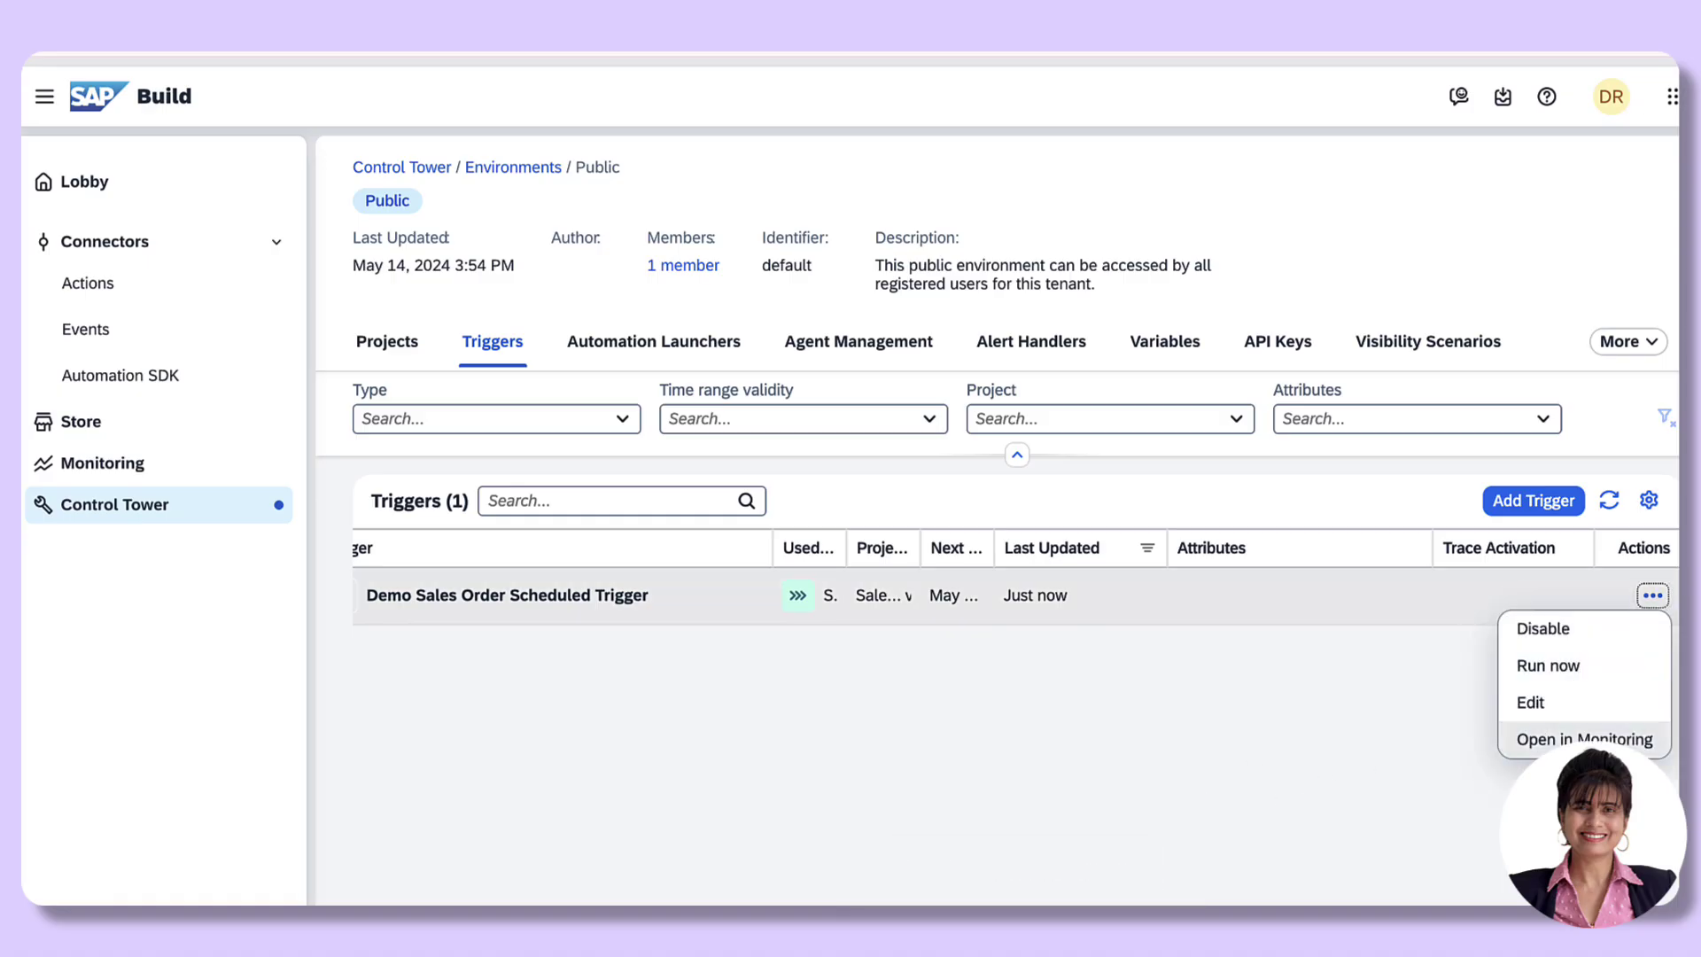
{"action": "left_click", "coordinate": [1583, 739]}
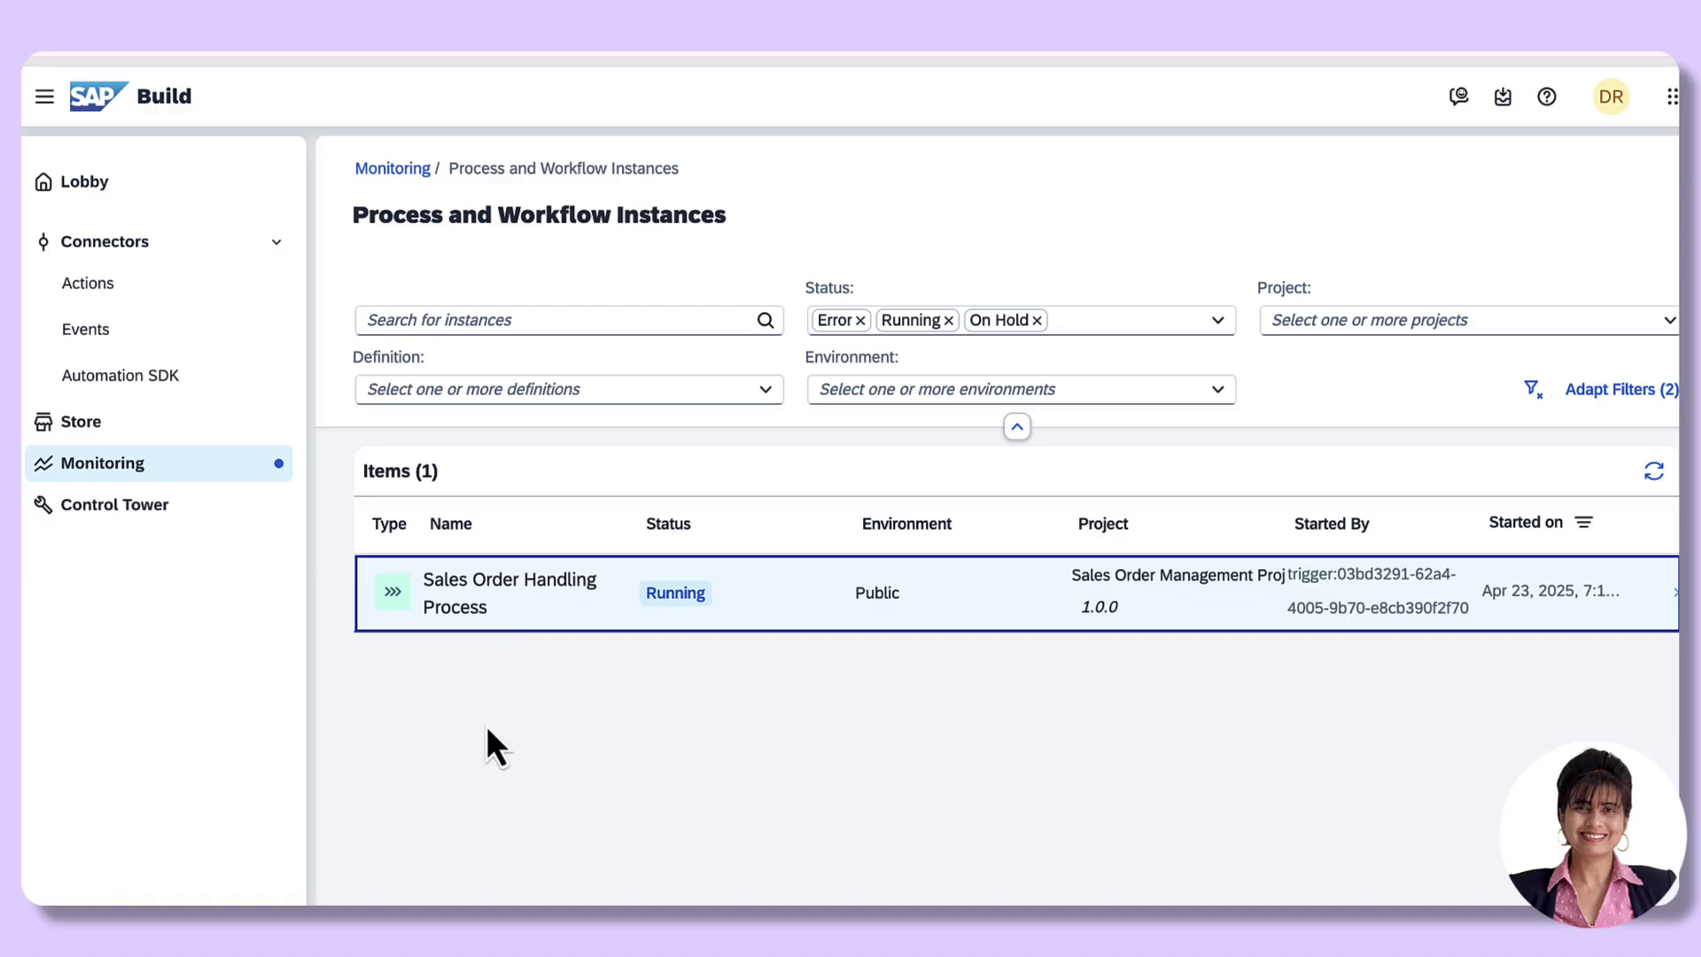
Step: Open the Sales Order Handling Process instance's details and highlight its project name
{"action": "left_click", "coordinate": [508, 608]}
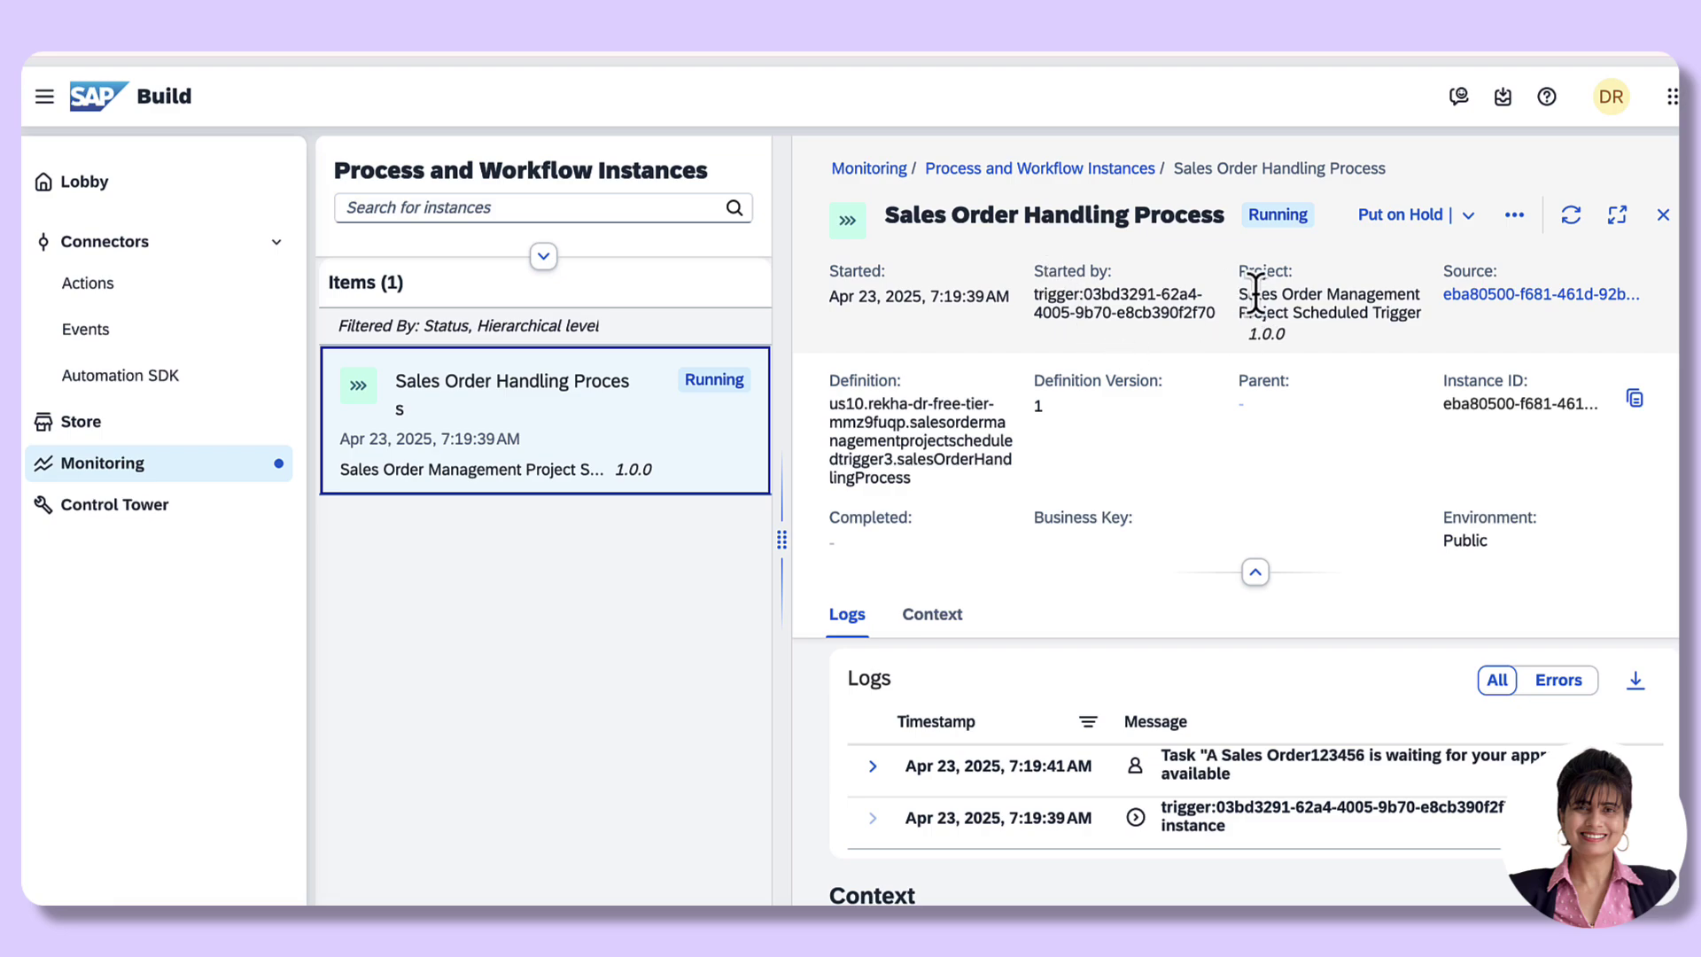
{"action": "left_click_drag", "start_coordinate": [1242, 295], "coordinate": [1431, 324]}
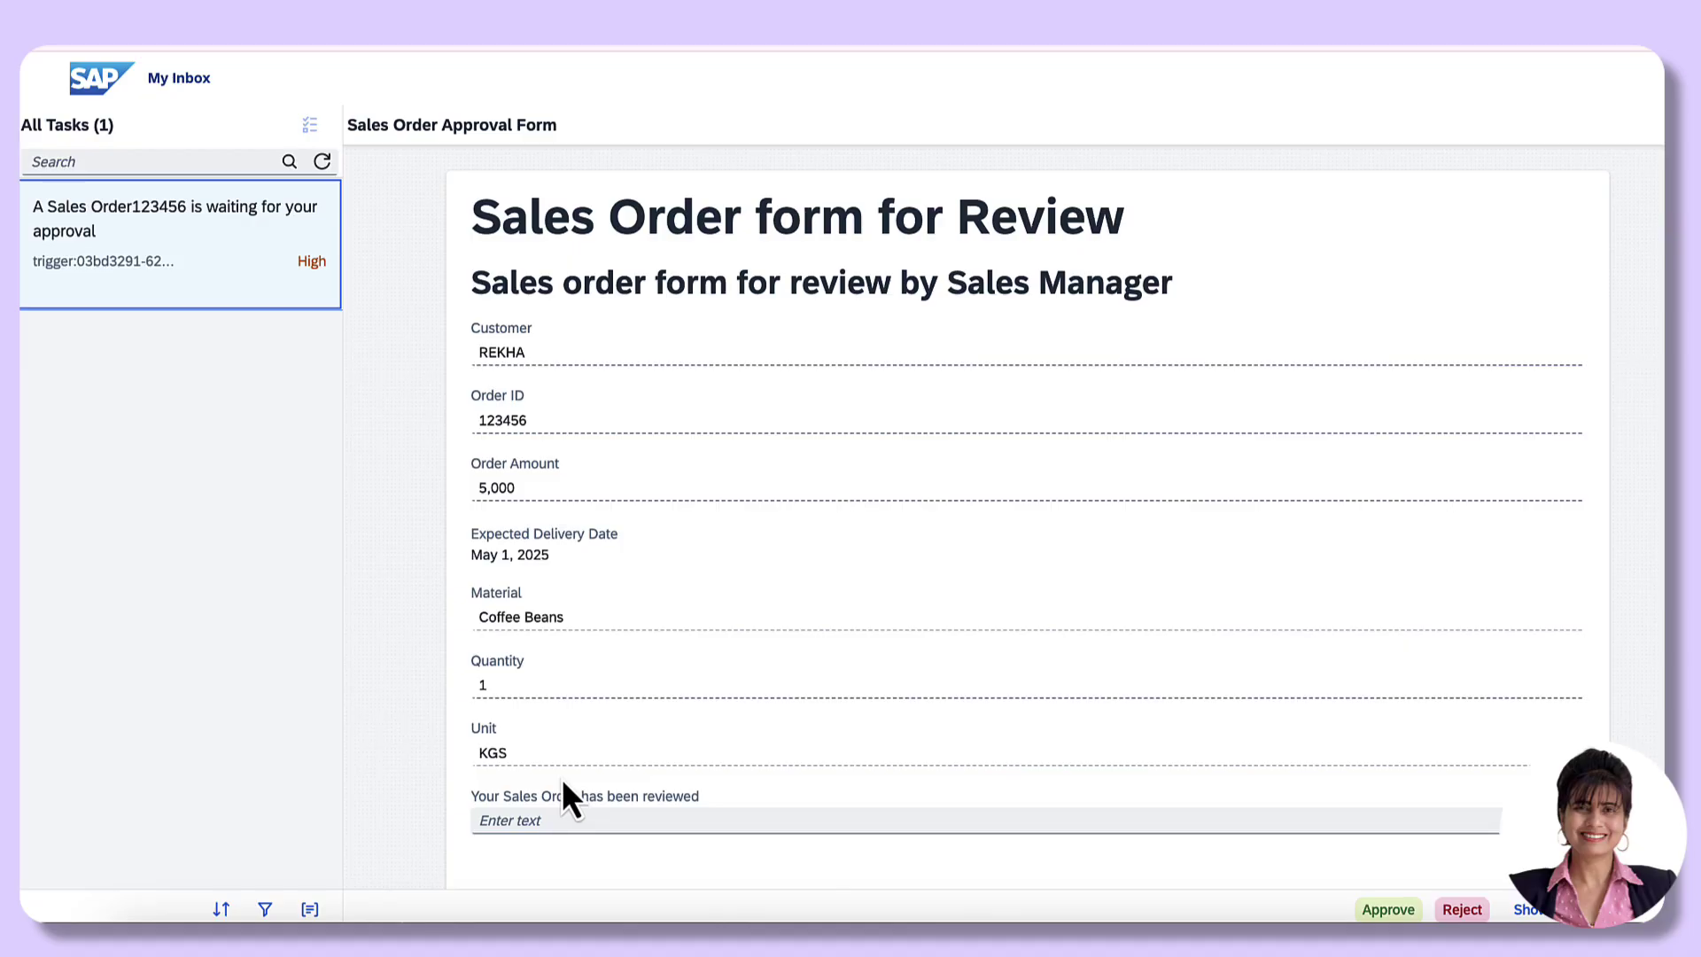
Step: Approve the sales order 123456 task with the review comment "This looks good!"
{"action": "left_click", "coordinate": [507, 821]}
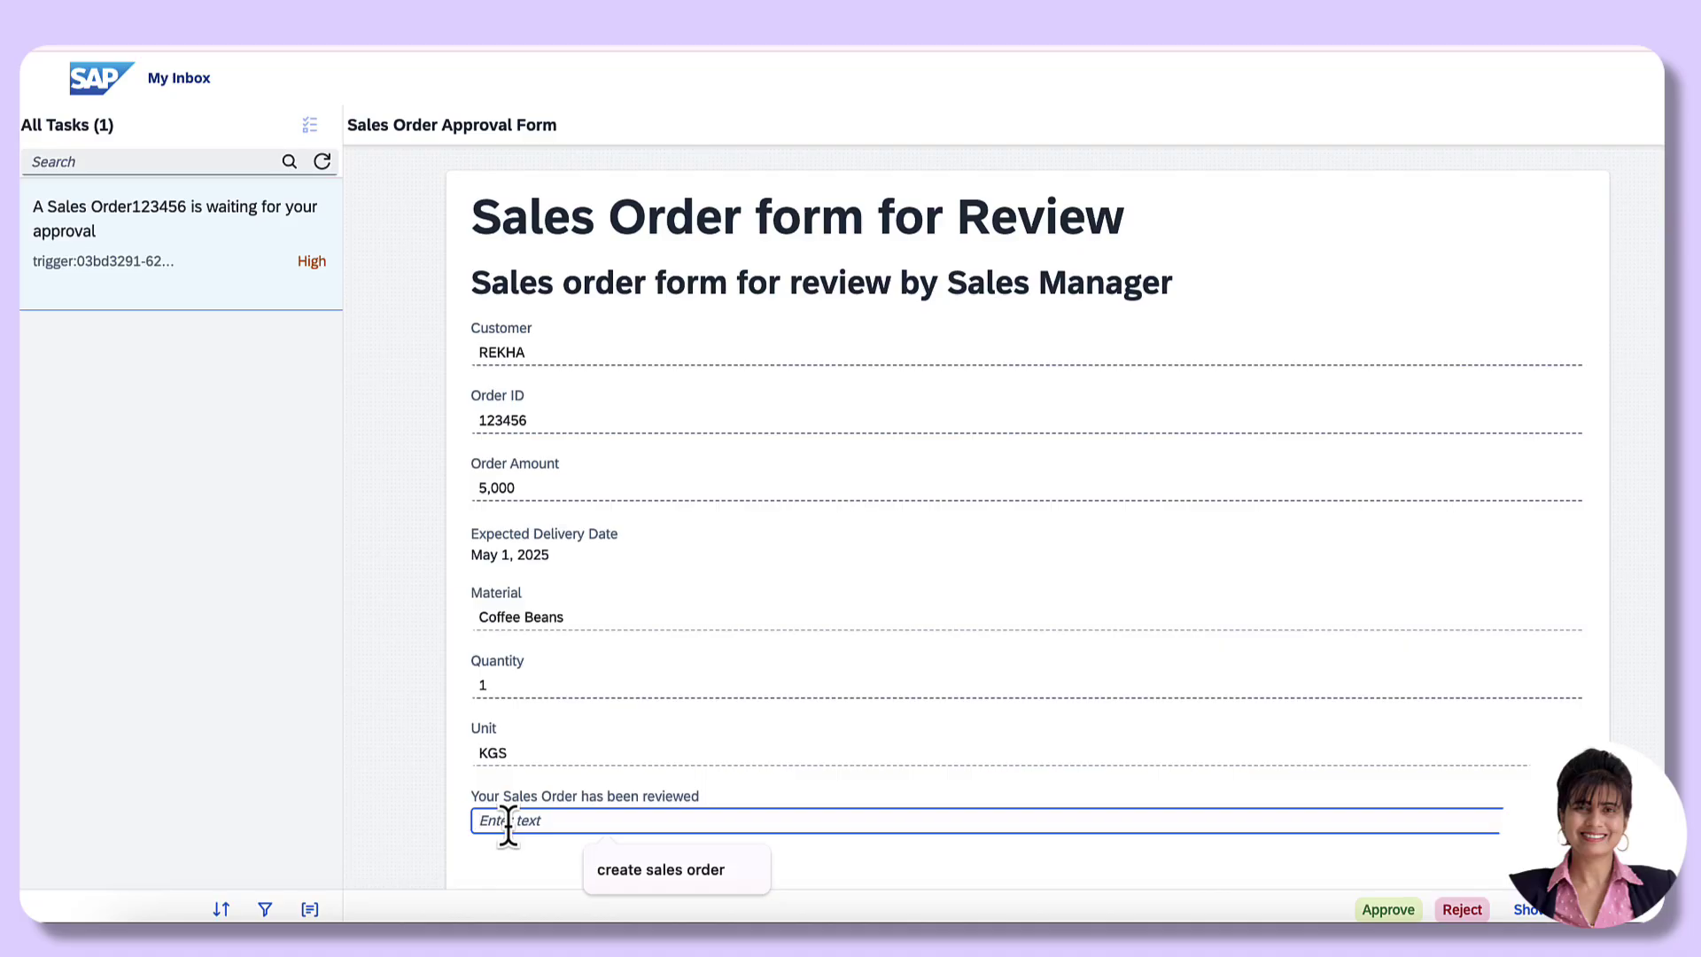
{"action": "type", "text": "This look"}
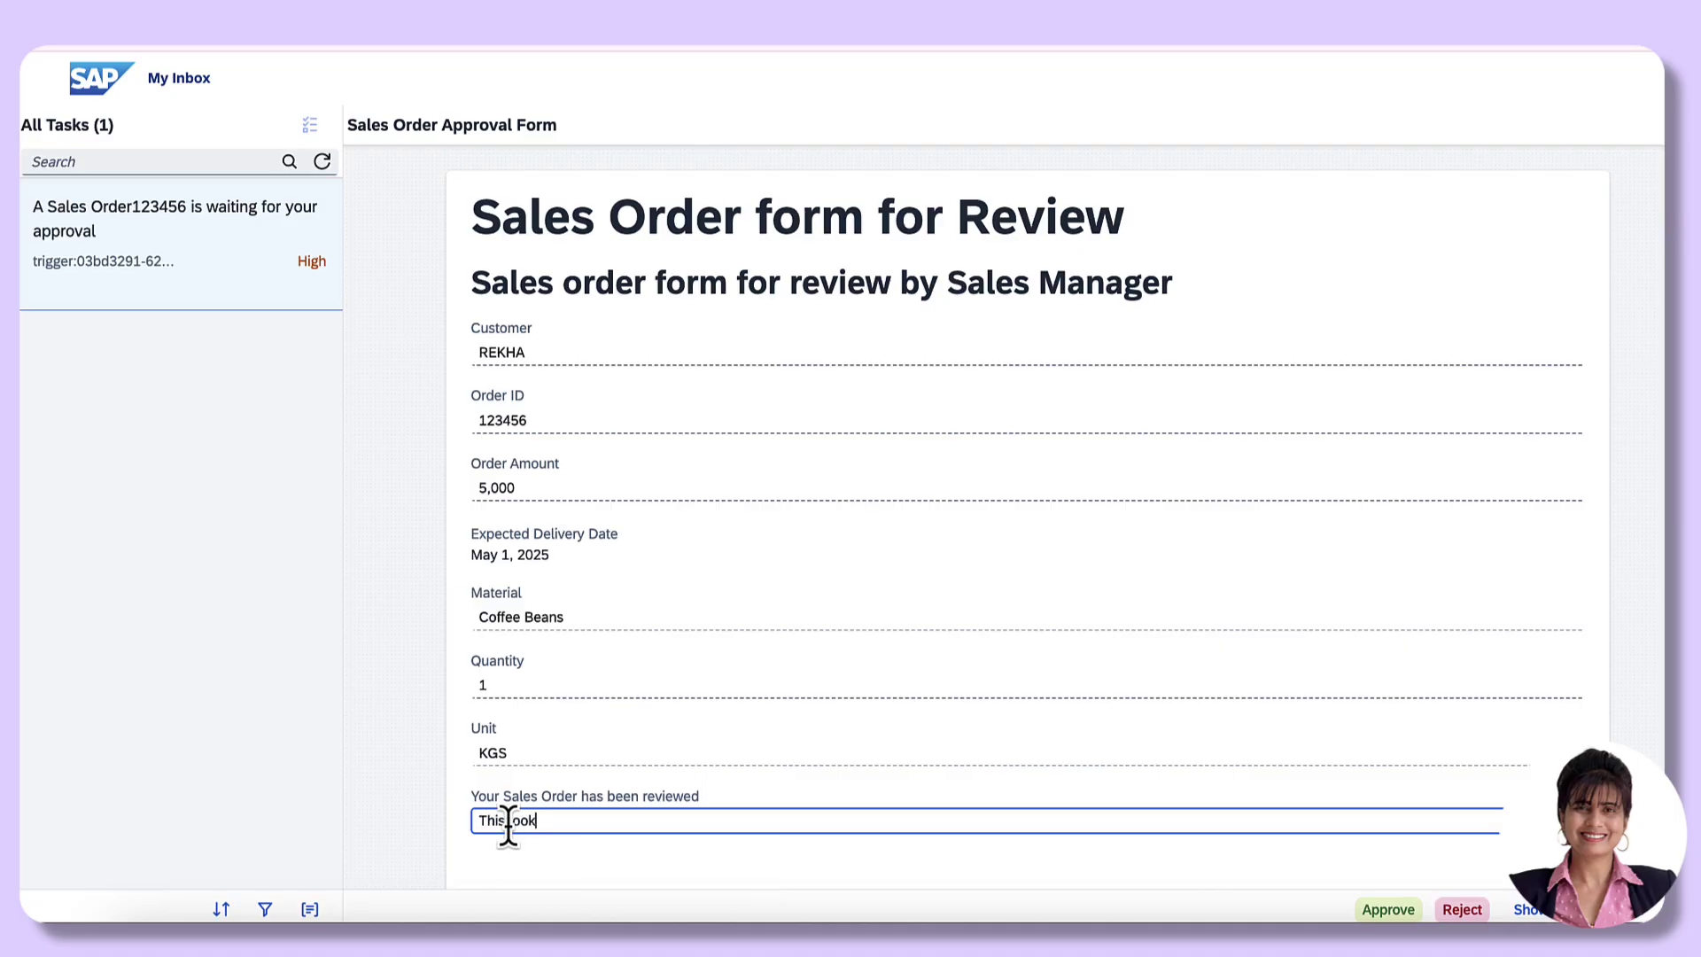
{"action": "type", "text": "s good!"}
{"action": "left_click", "coordinate": [1389, 911]}
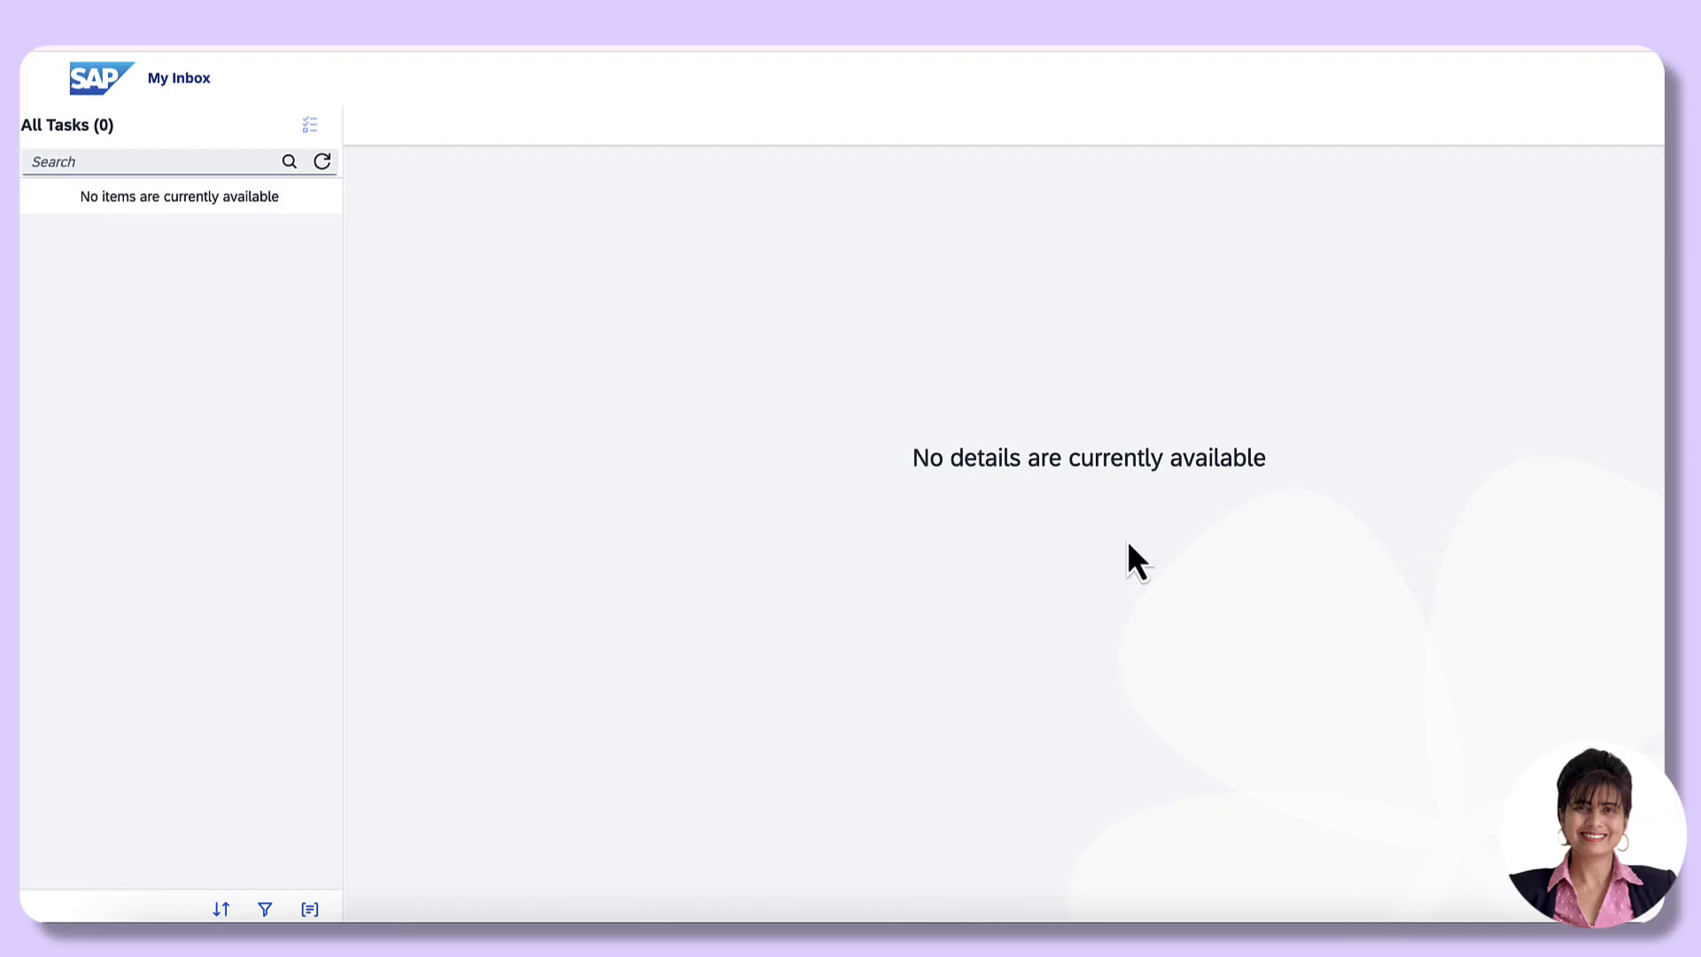
Step: Refresh the monitored instance to load the approval form data, then check My Inbox for the confirmation task
{"action": "key", "text": "ctrl+Tab"}
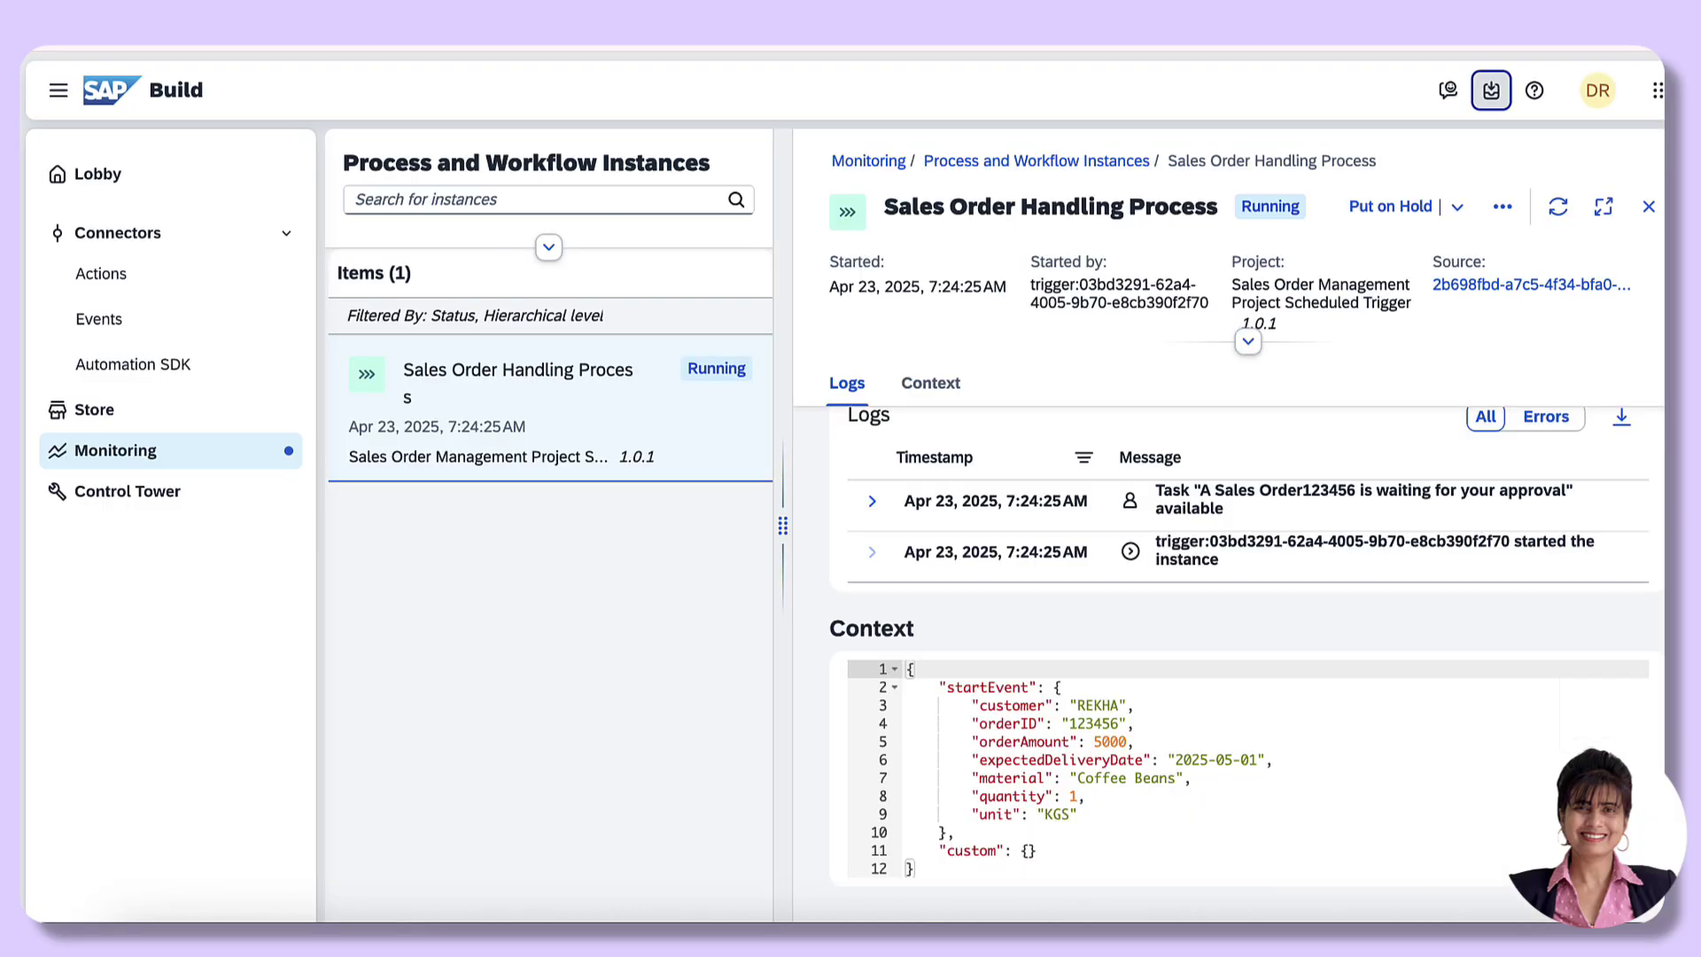
{"action": "left_click", "coordinate": [1558, 209]}
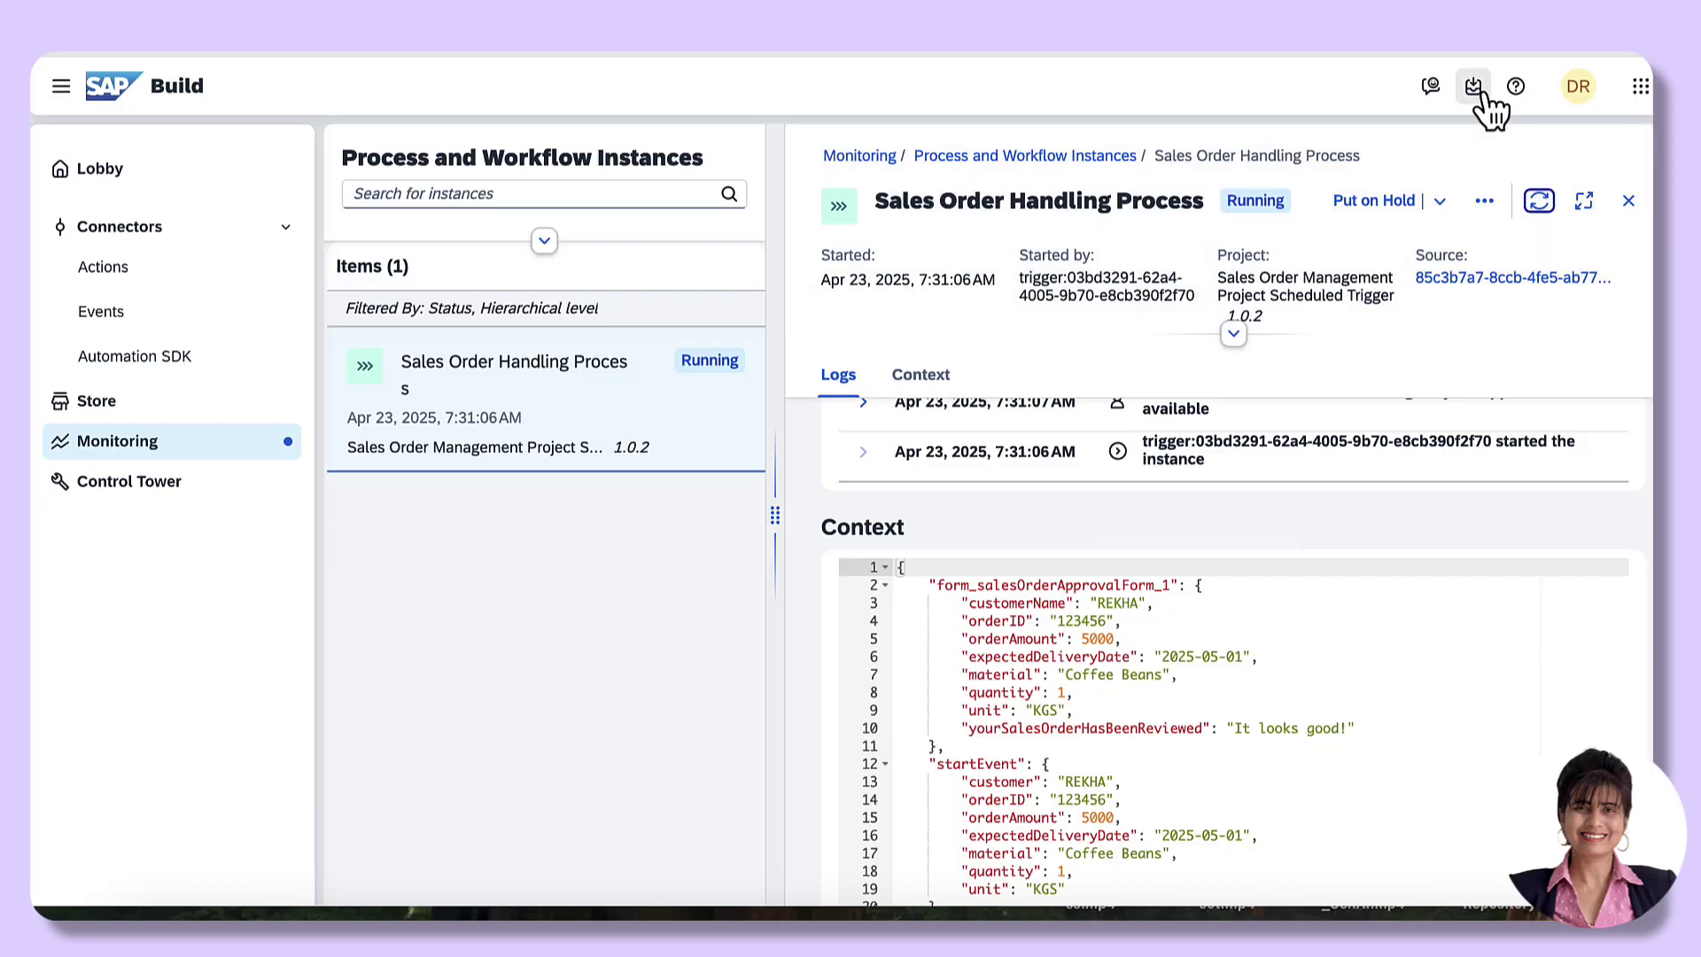
{"action": "left_click", "coordinate": [1475, 88]}
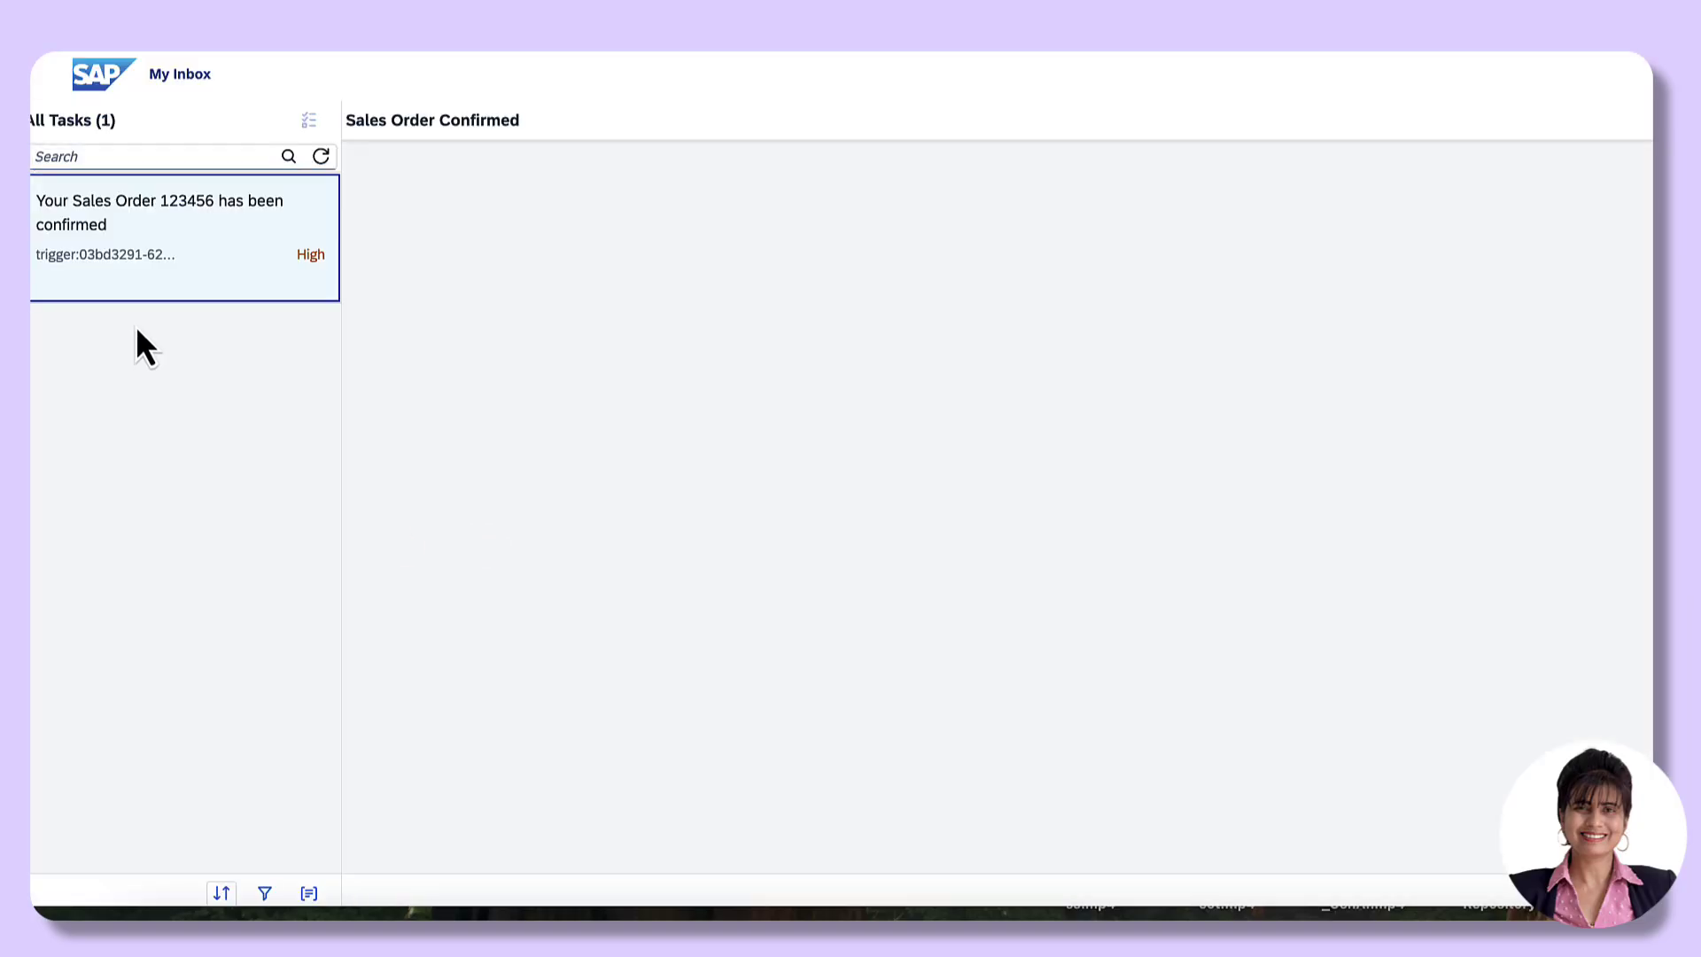
Step: Submit the "Your Sales Order 123456 has been confirmed" task
{"action": "left_click", "coordinate": [202, 255]}
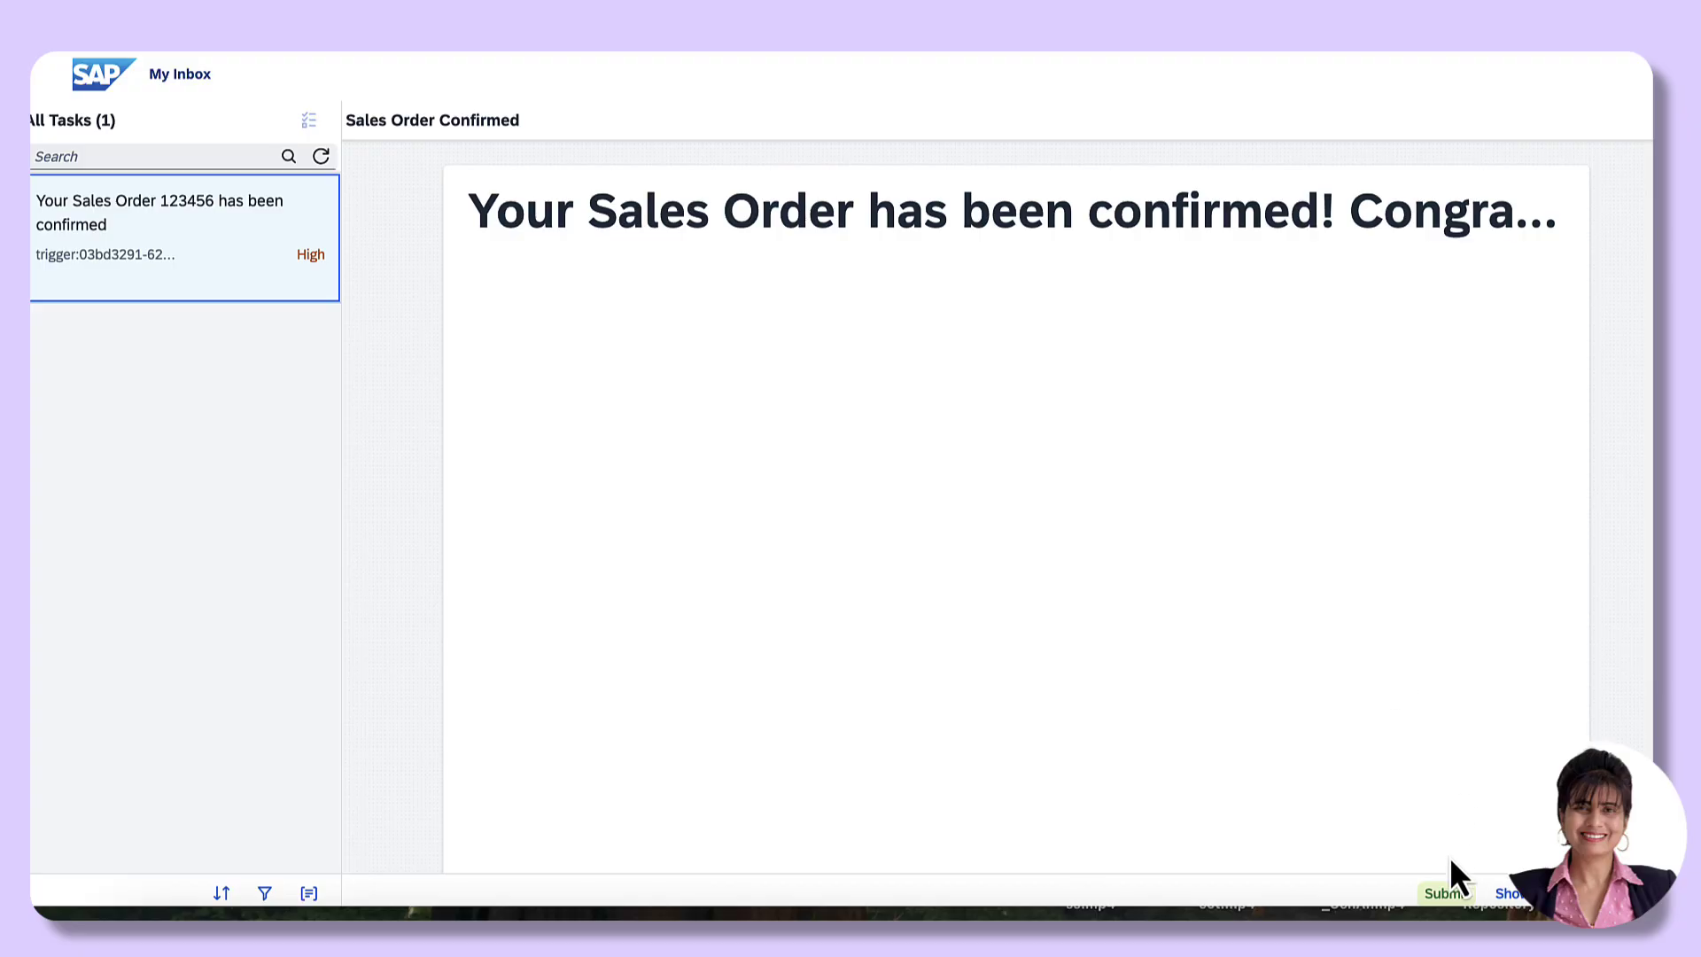
{"action": "left_click", "coordinate": [1446, 894]}
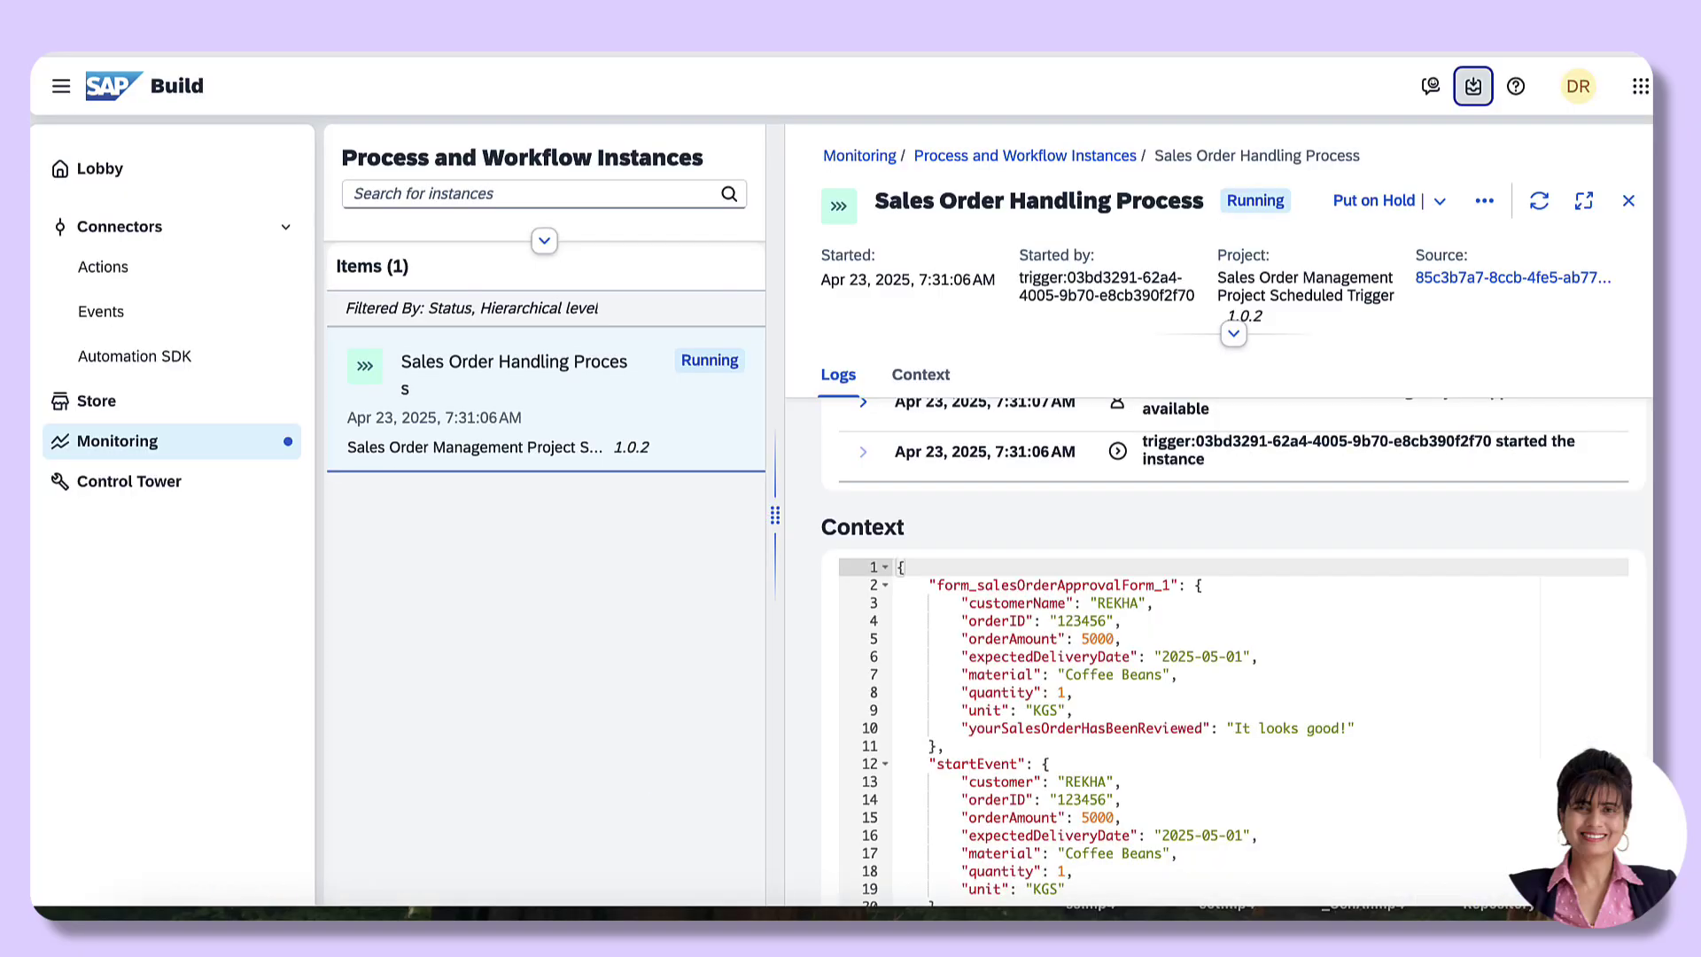
Step: Refresh the instance and review its logs showing "Instance completed successfully"
{"action": "left_click", "coordinate": [1539, 201]}
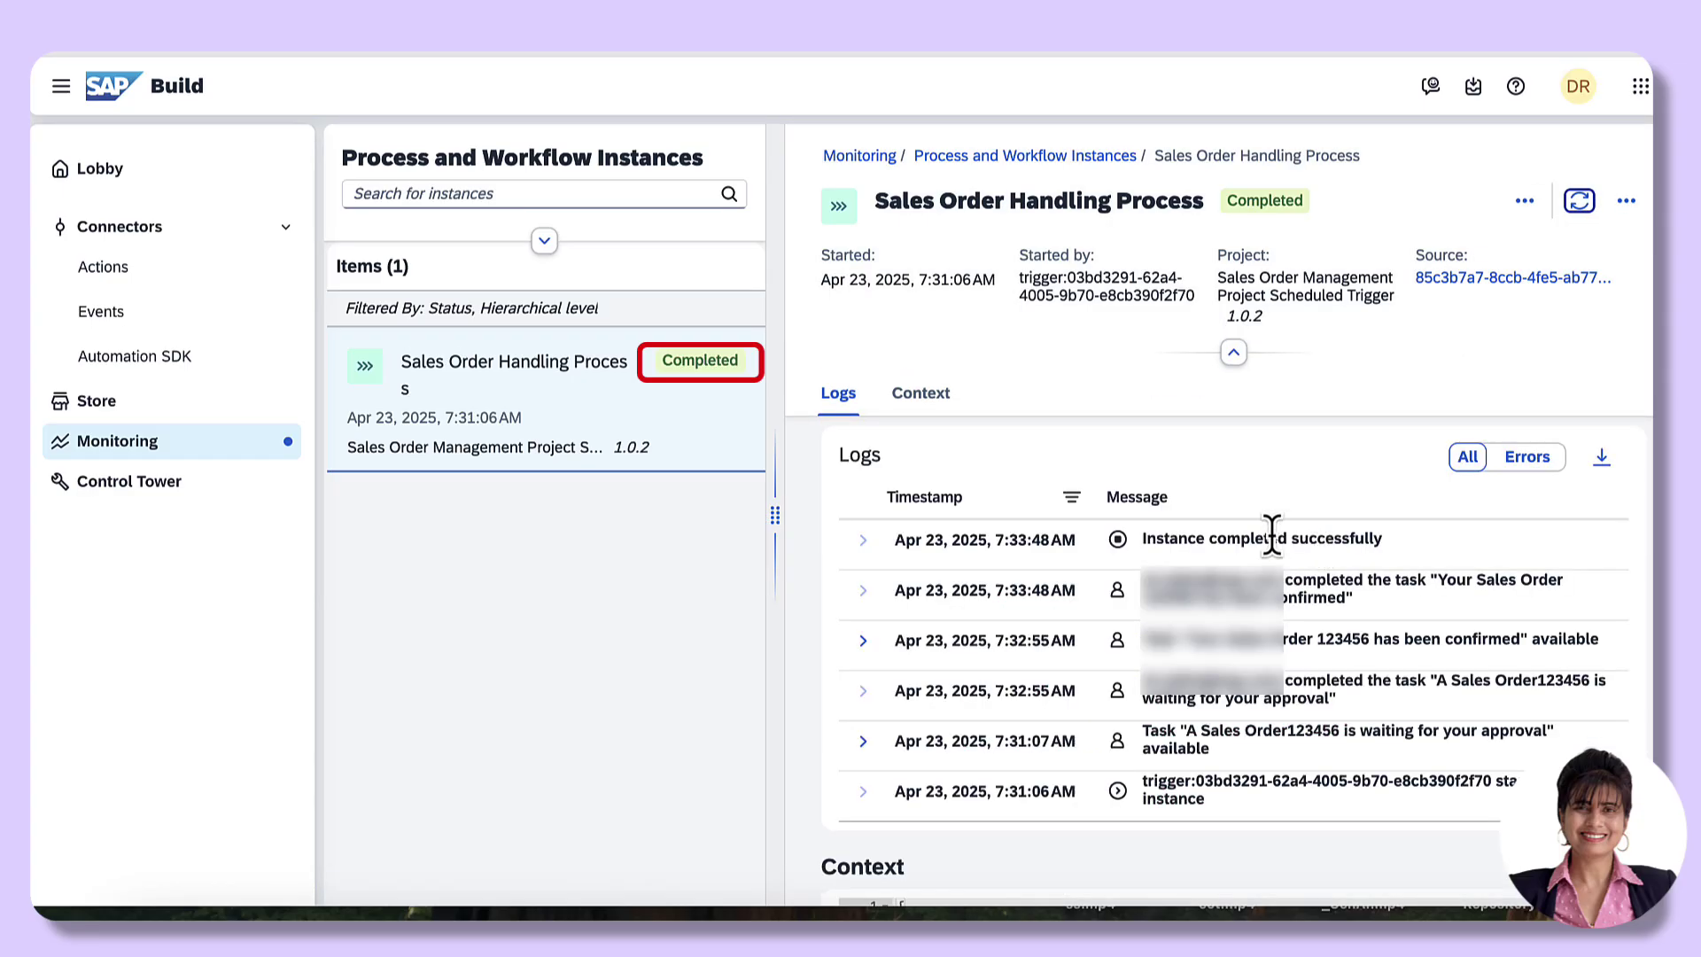
{"action": "scroll", "coordinate": [1151, 656], "scroll_direction": "up", "scroll_amount": 5}
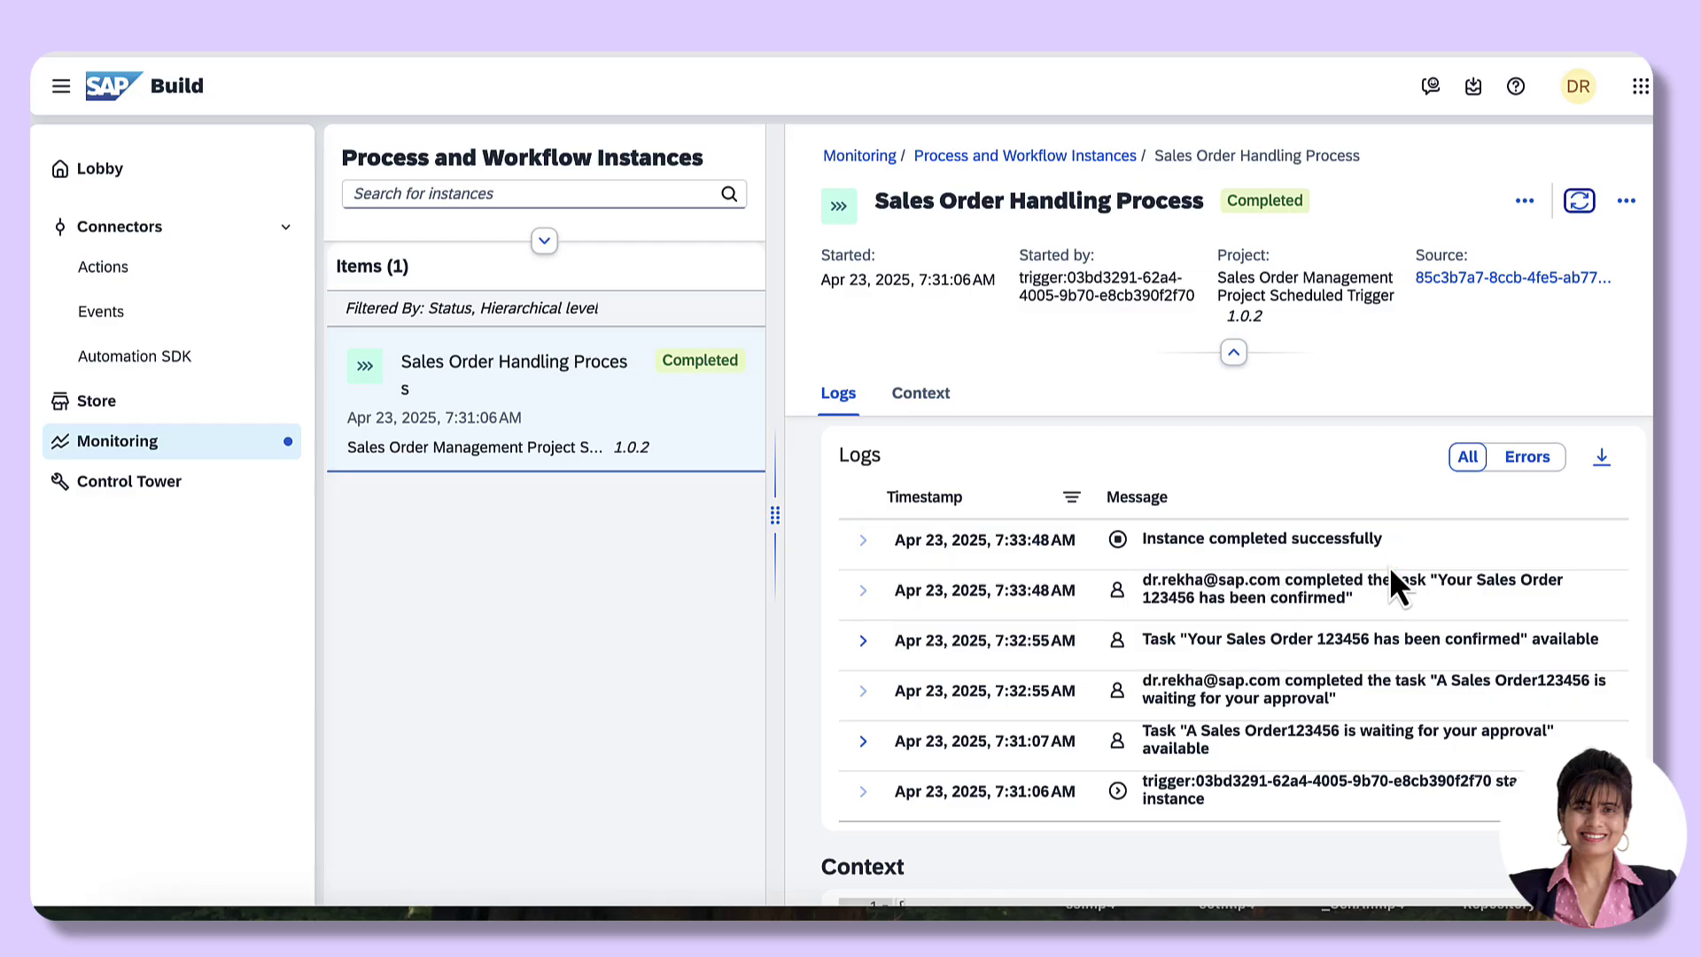
{"action": "scroll", "coordinate": [1151, 821], "scroll_direction": "down", "scroll_amount": 5}
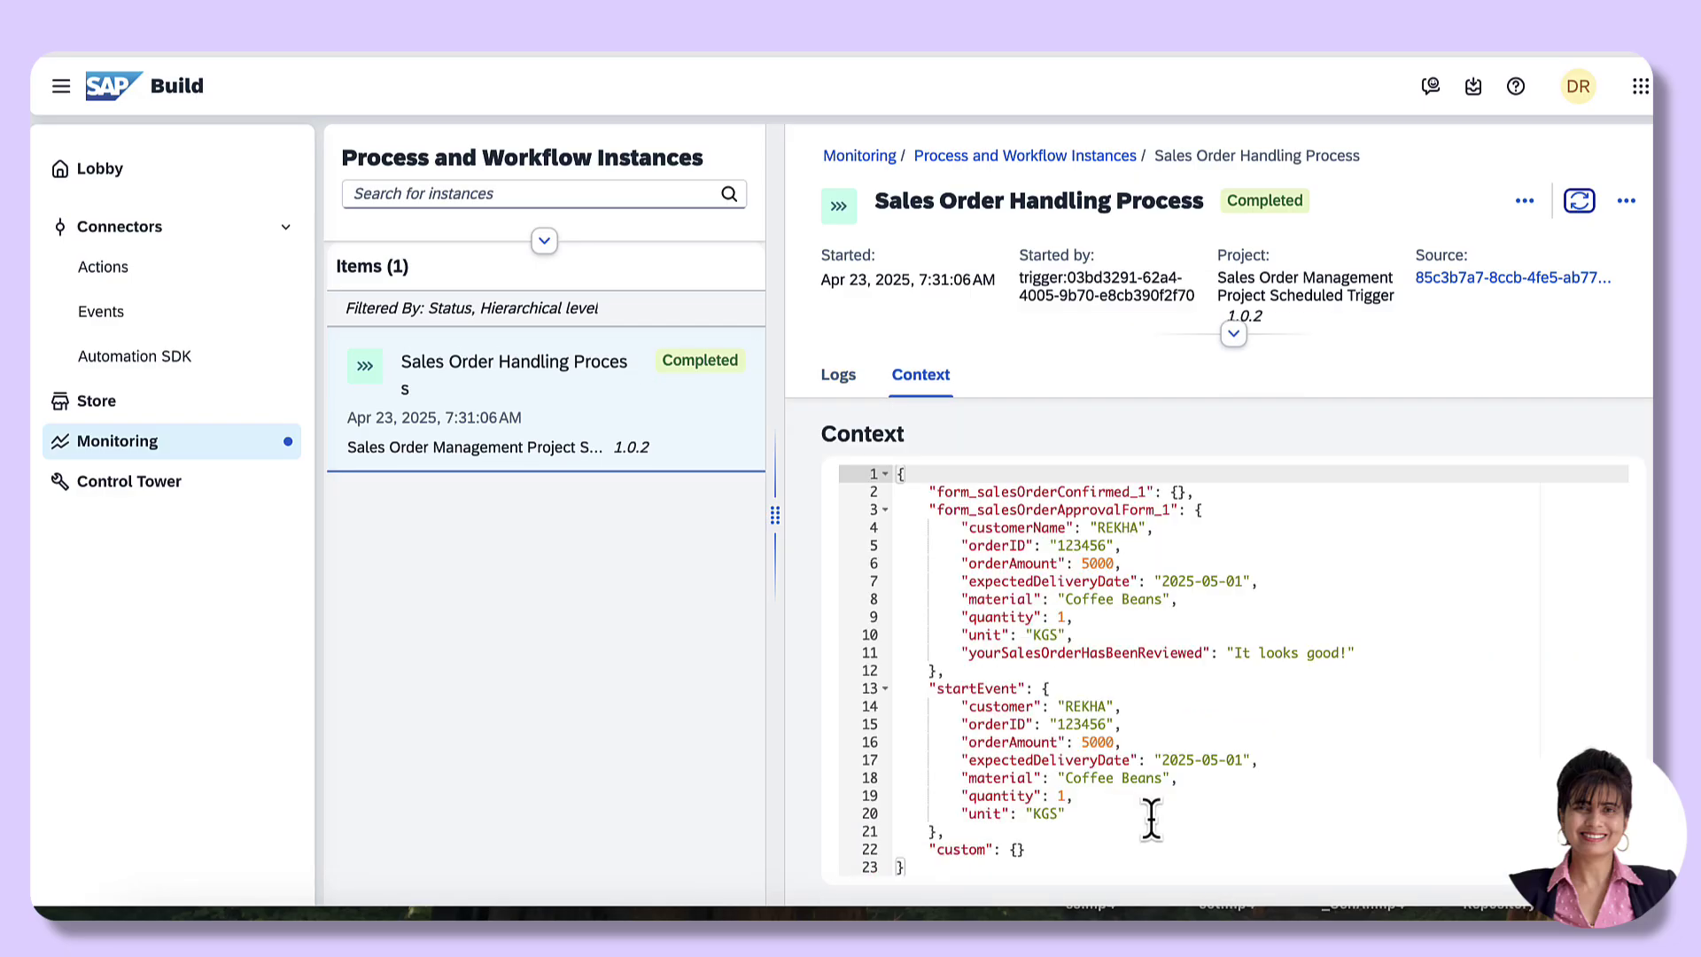